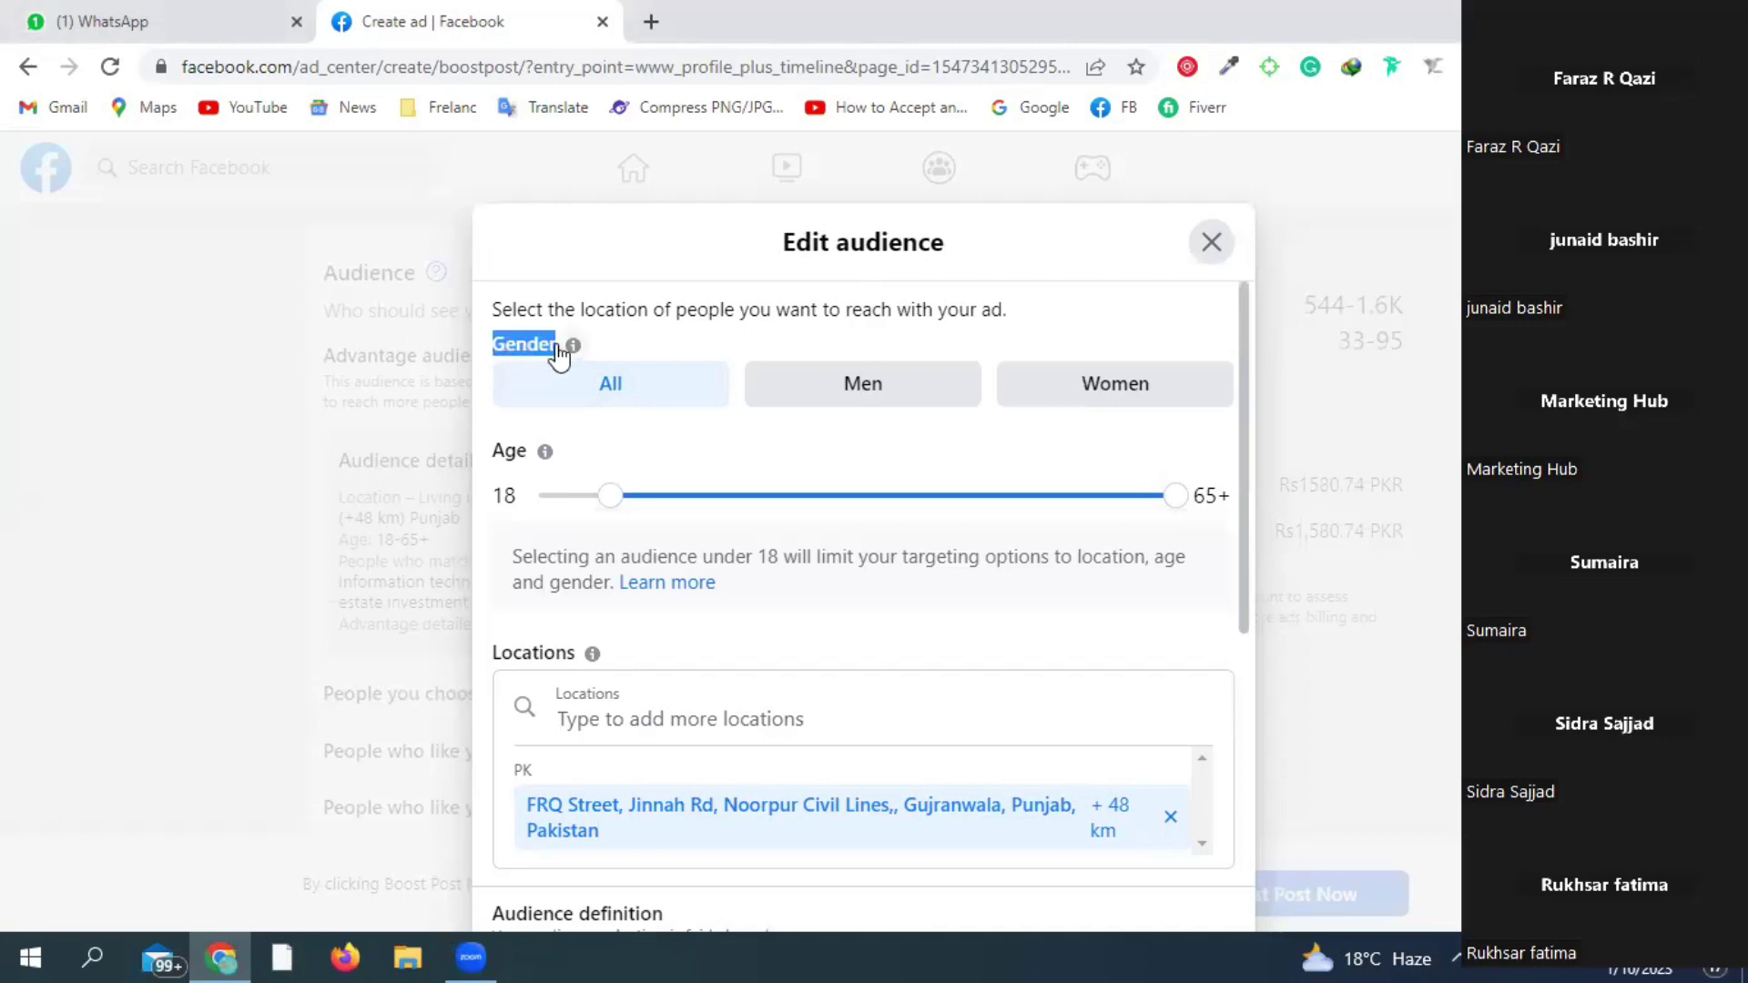
- Remove the existing Gujranwala street address from the audience's locations
{"action": "left_click", "coordinate": [491, 436]}
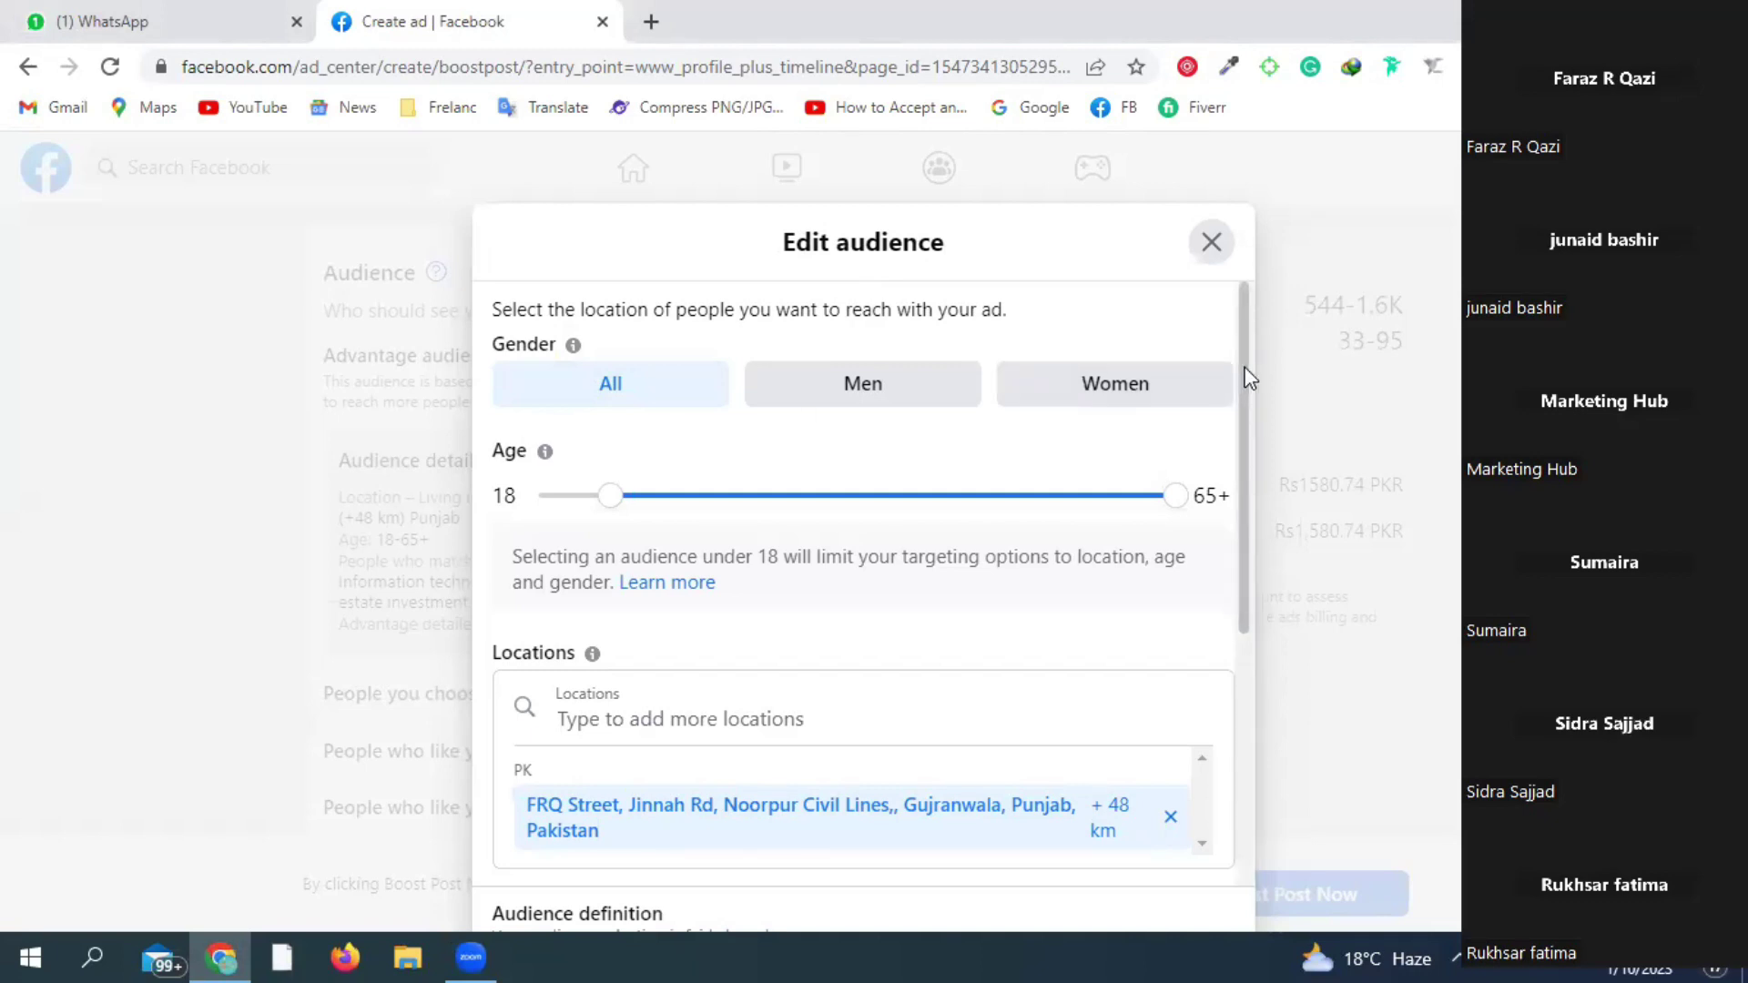
{"action": "left_click_drag", "start_coordinate": [1245, 371], "coordinate": [1245, 448]}
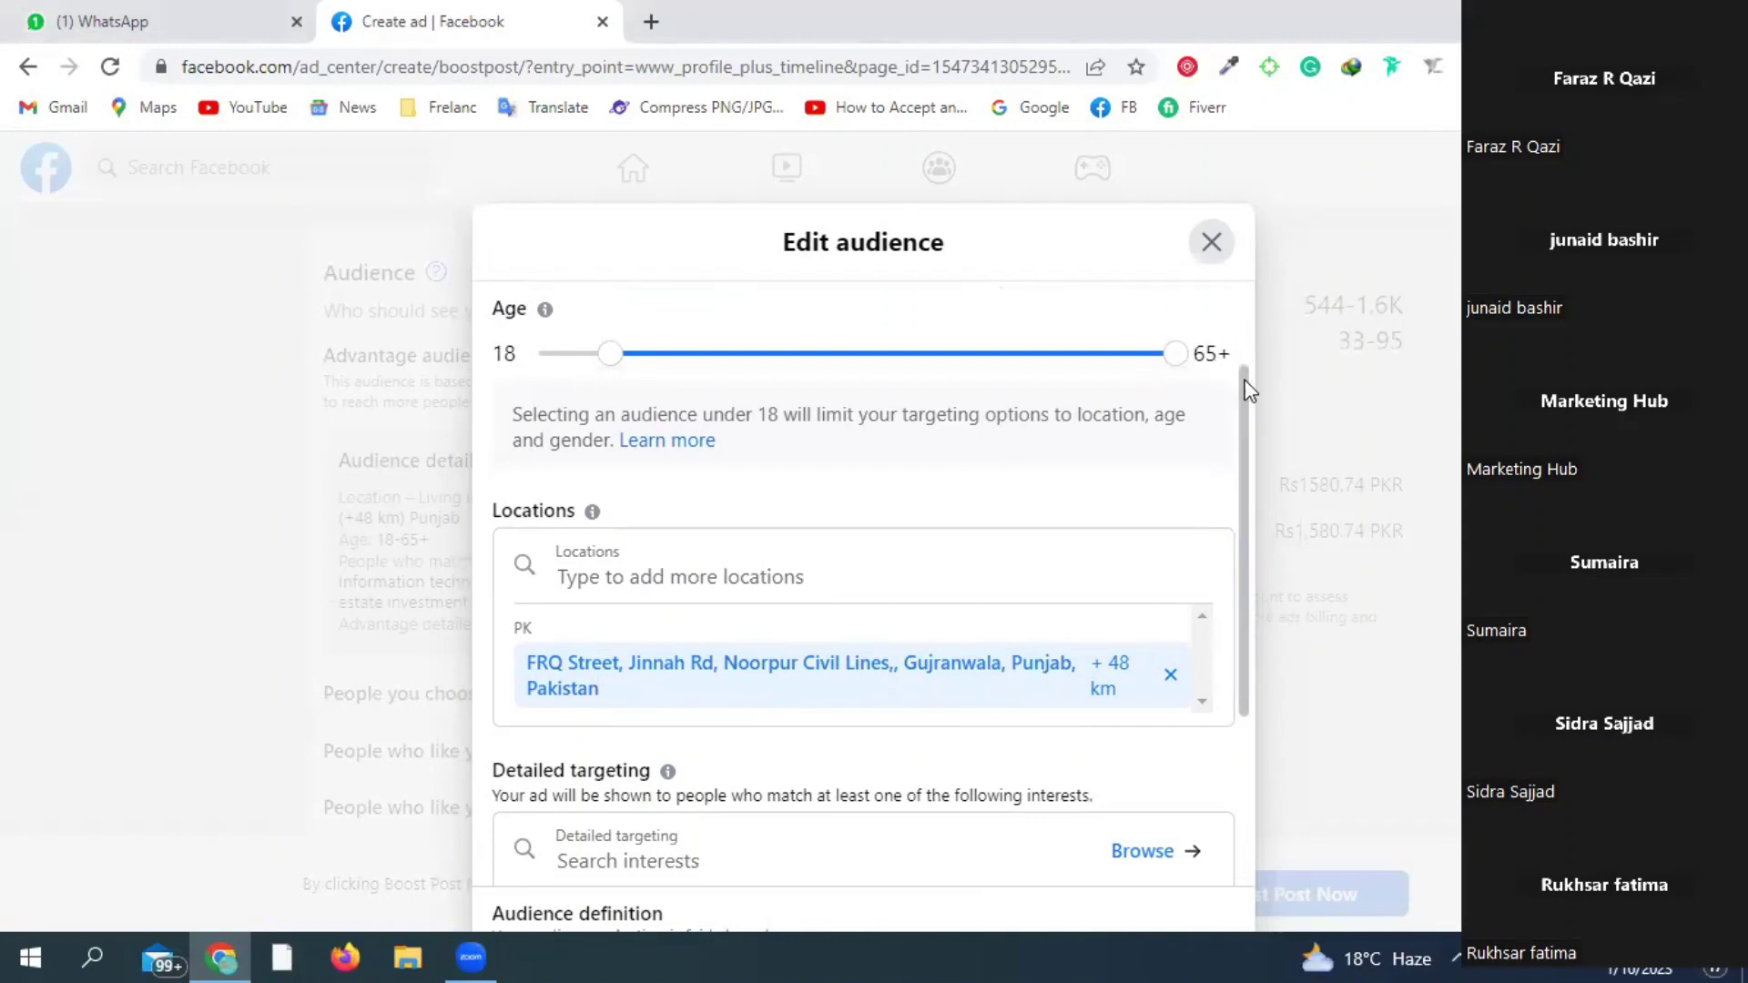
{"action": "left_click_drag", "start_coordinate": [1243, 398], "coordinate": [1243, 496]}
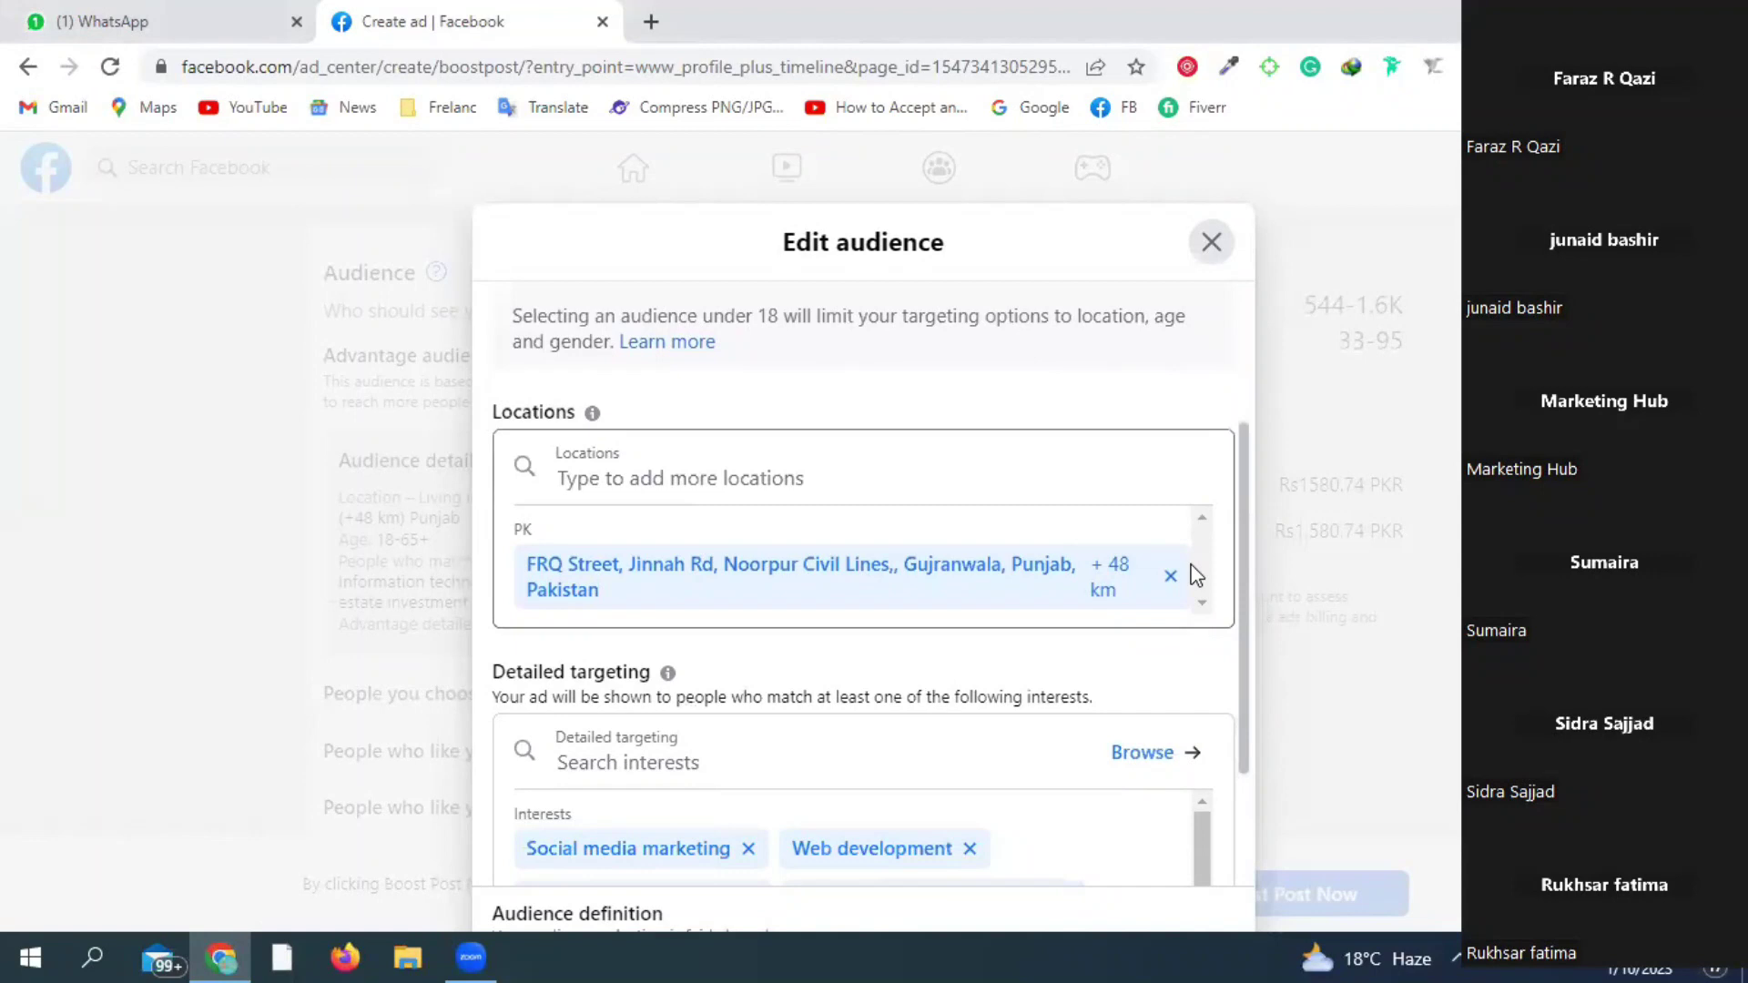
{"action": "left_click", "coordinate": [1173, 572]}
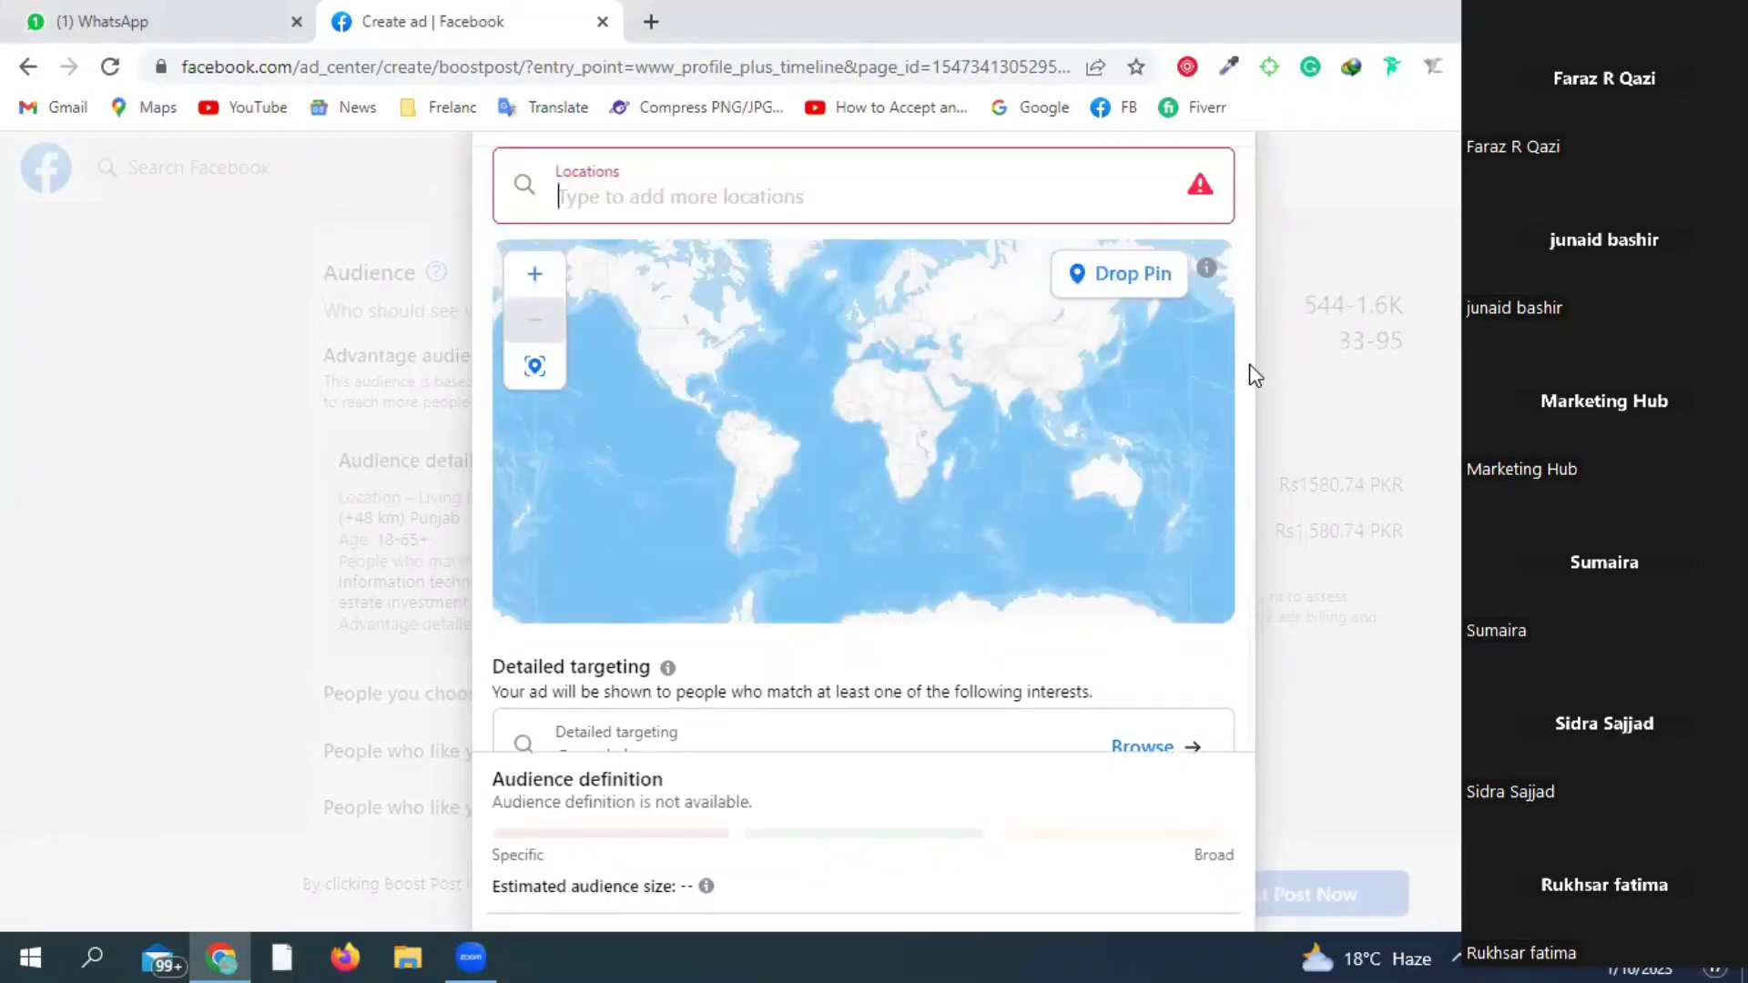
- Search the audience locations for "rahim" and add the city Rahim Yar Khan, Punjab, Pakistan
{"action": "scroll", "coordinate": [1252, 285], "scroll_direction": "up", "scroll_amount": 3}
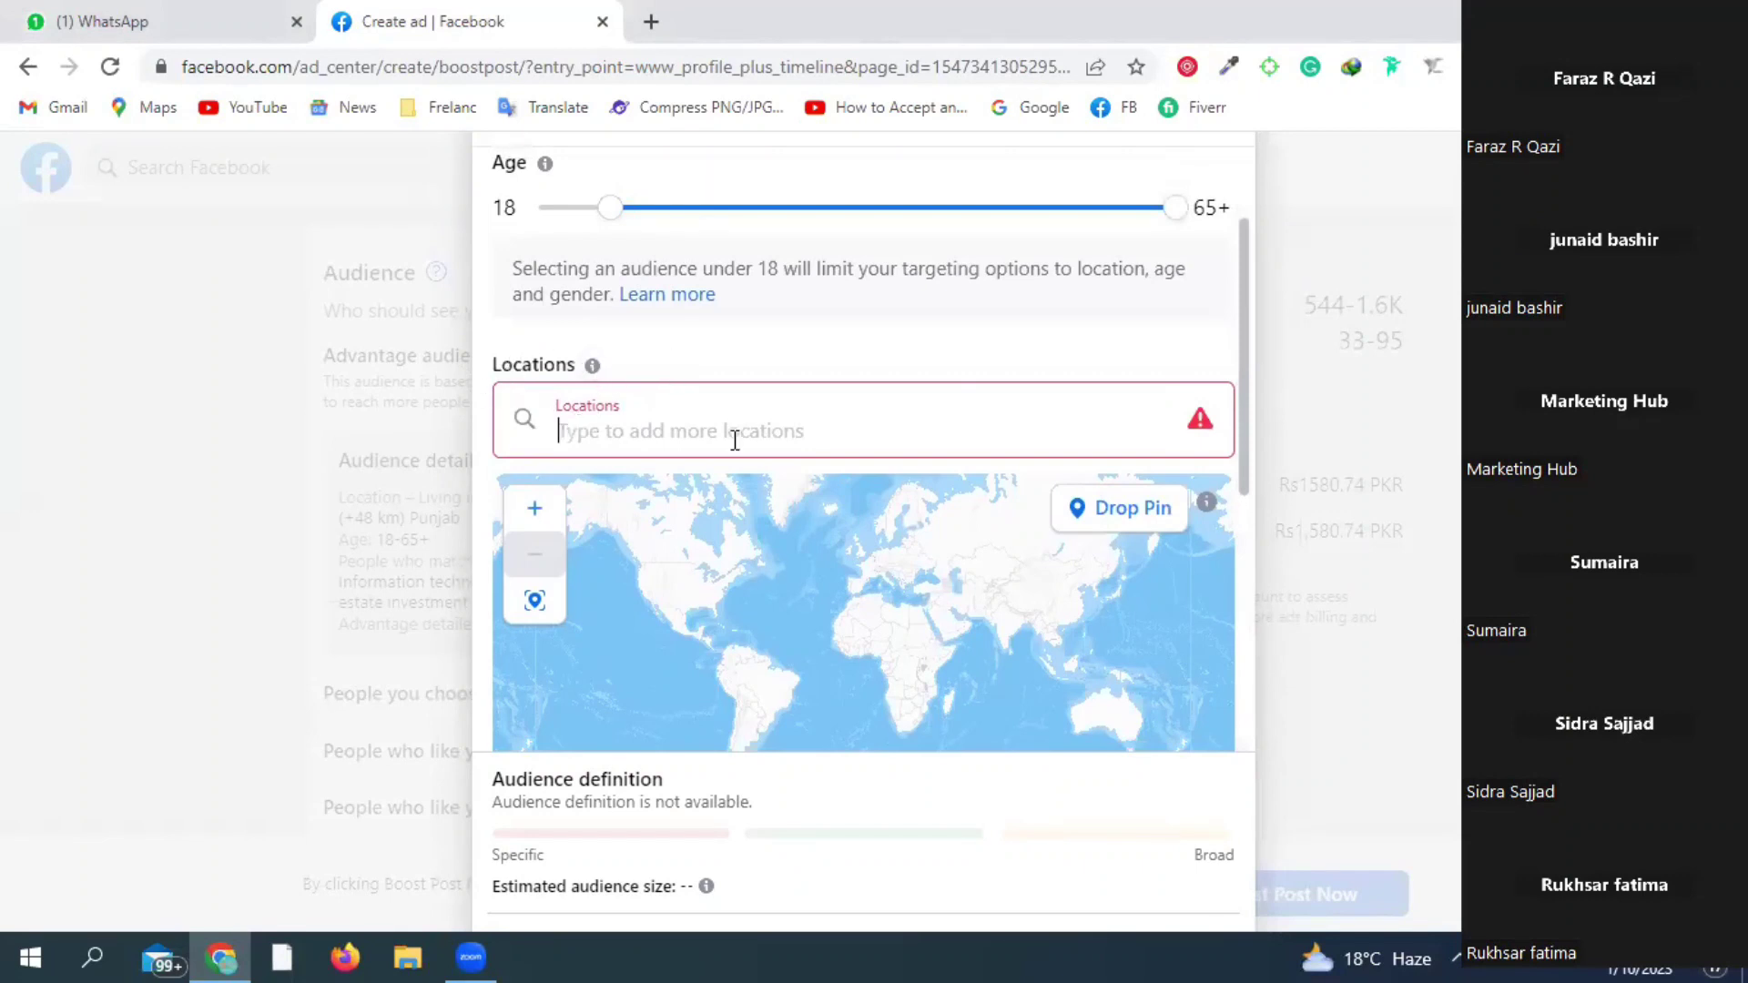
{"action": "left_click", "coordinate": [630, 428]}
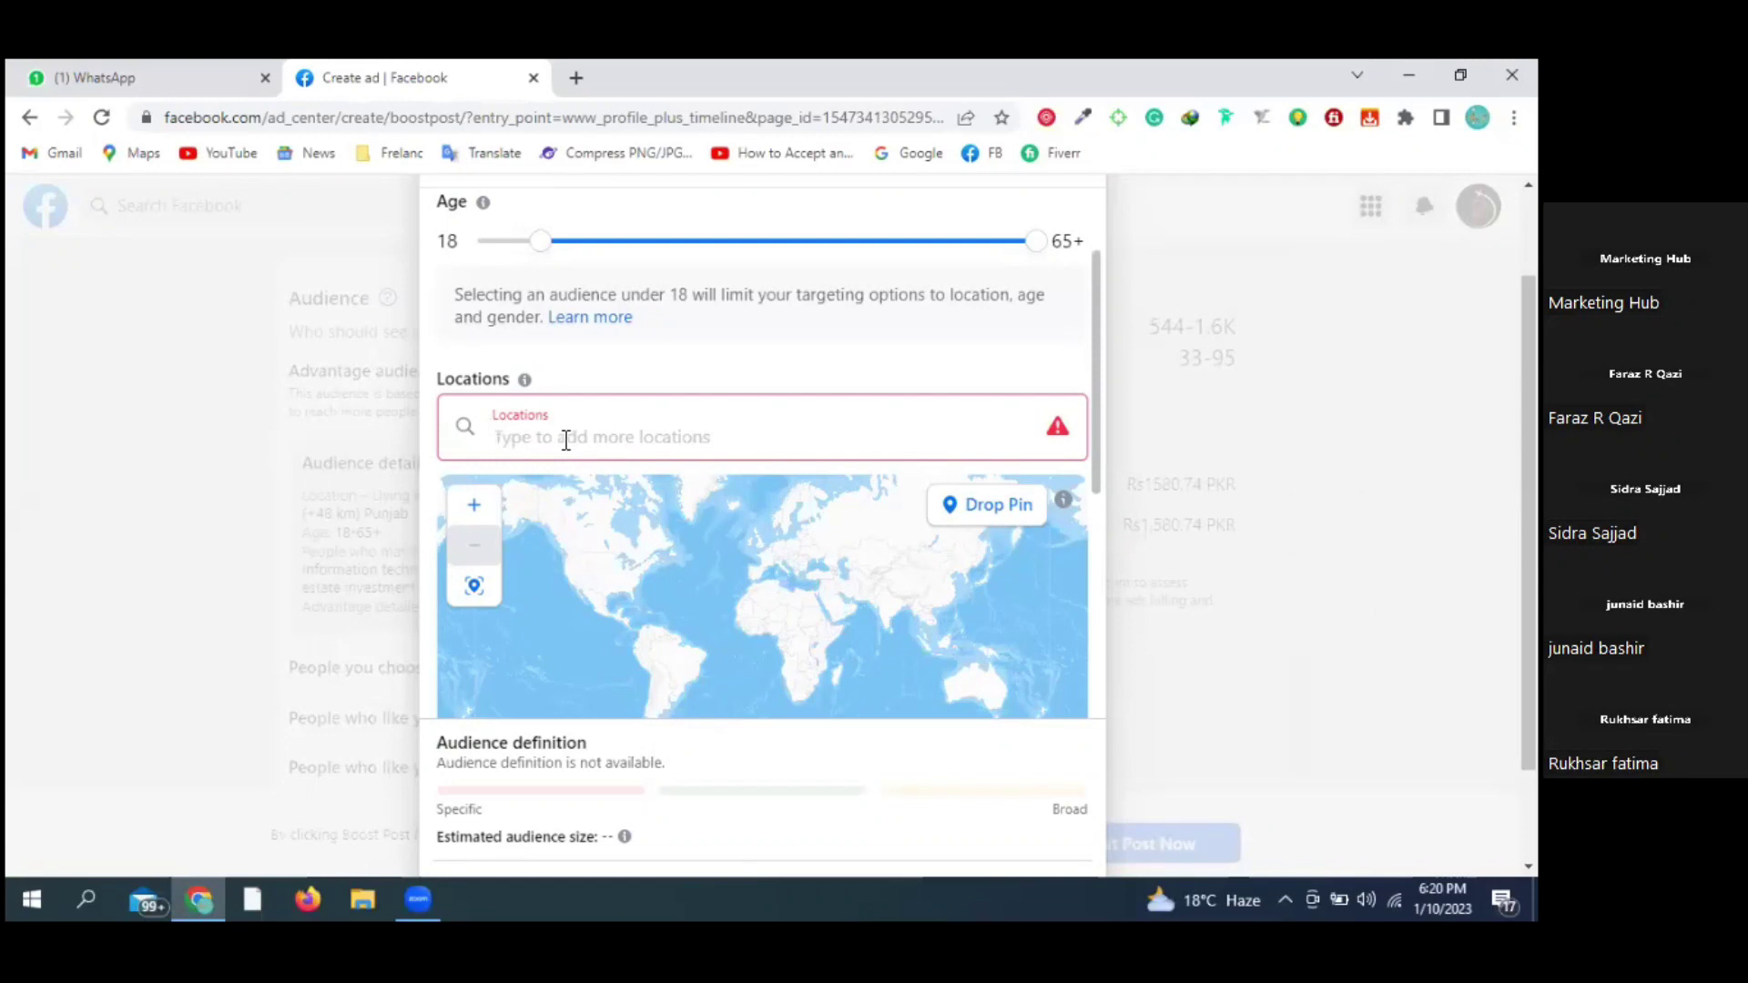
{"action": "left_click", "coordinate": [565, 440]}
{"action": "type", "text": "rahim"}
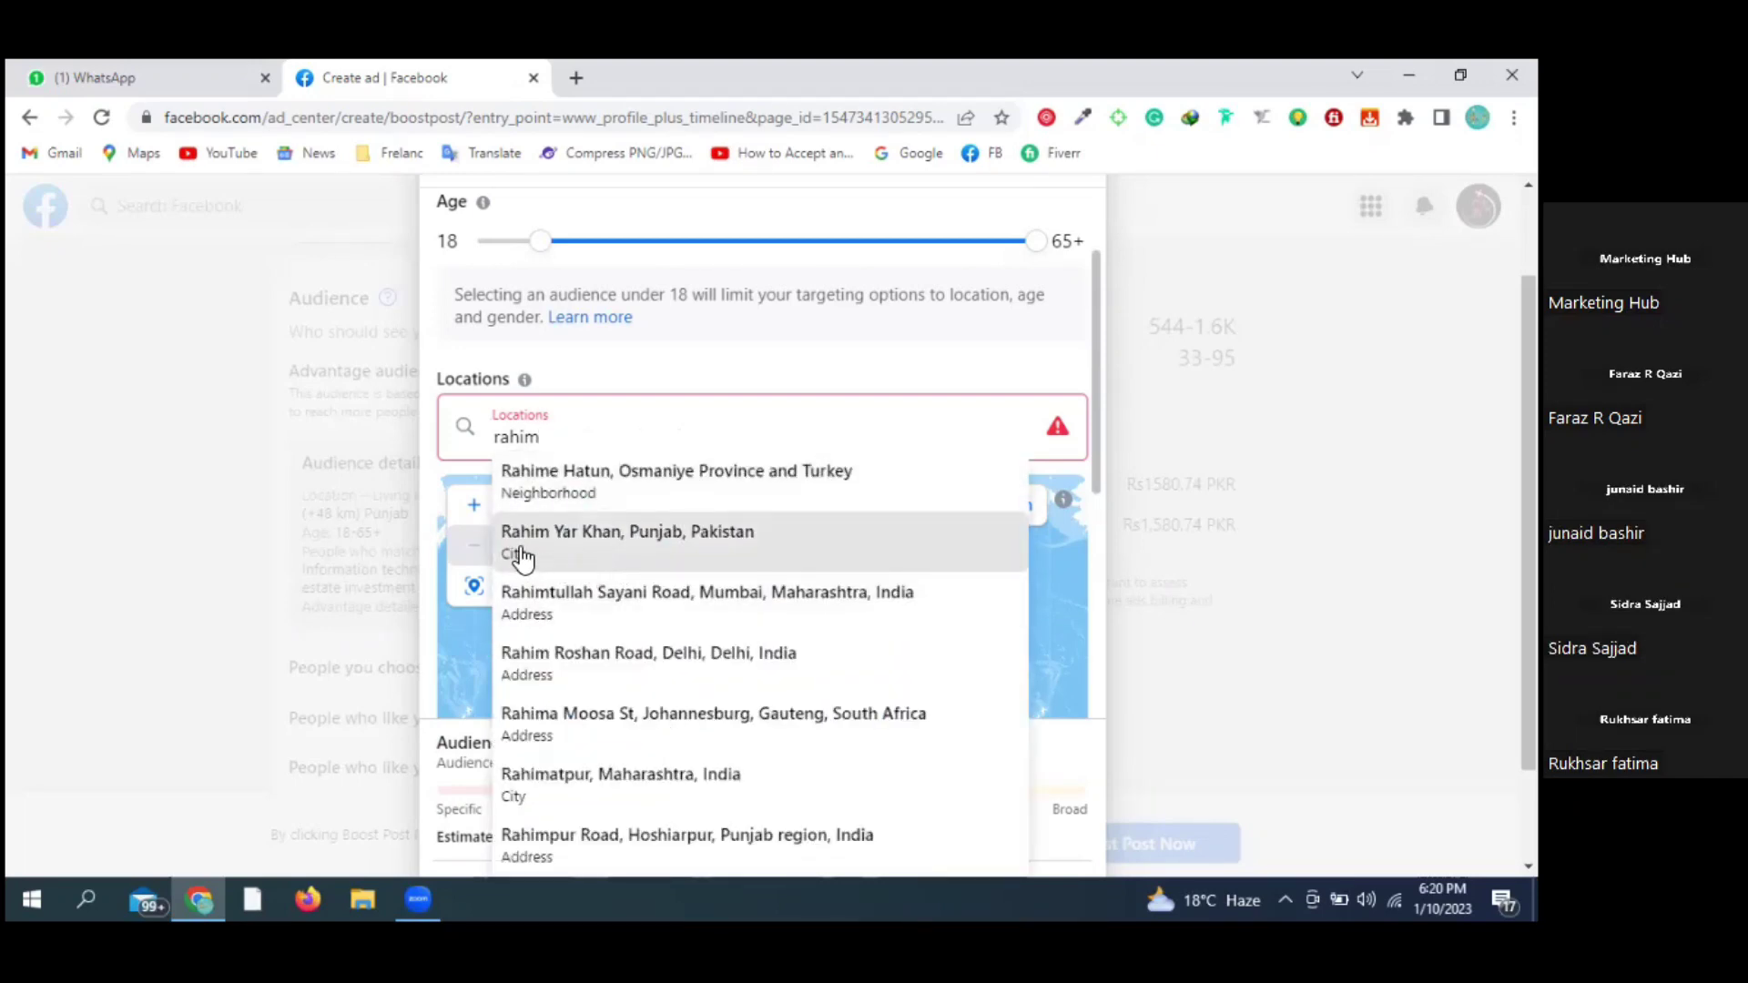
{"action": "left_click", "coordinate": [649, 531]}
- Set the targeting radius around Rahim Yar Khan to 50 km
{"action": "left_click_drag", "start_coordinate": [1101, 440], "coordinate": [1097, 368]}
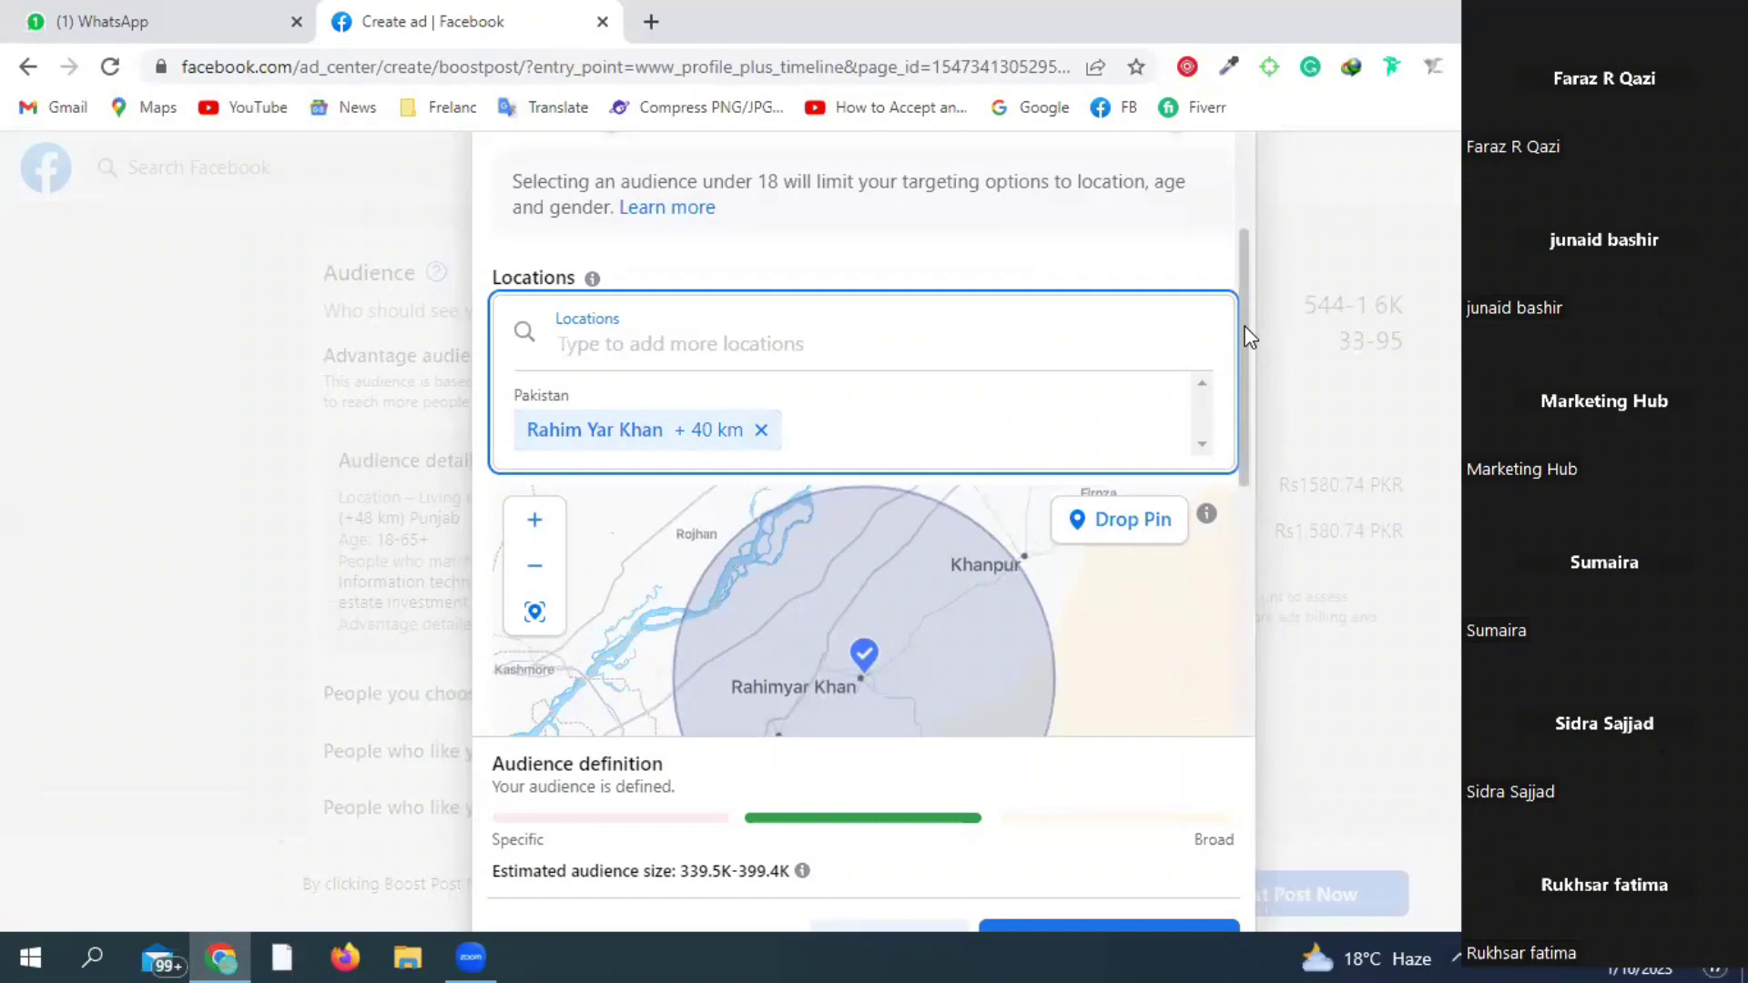
{"action": "left_click_drag", "start_coordinate": [1244, 338], "coordinate": [1251, 395]}
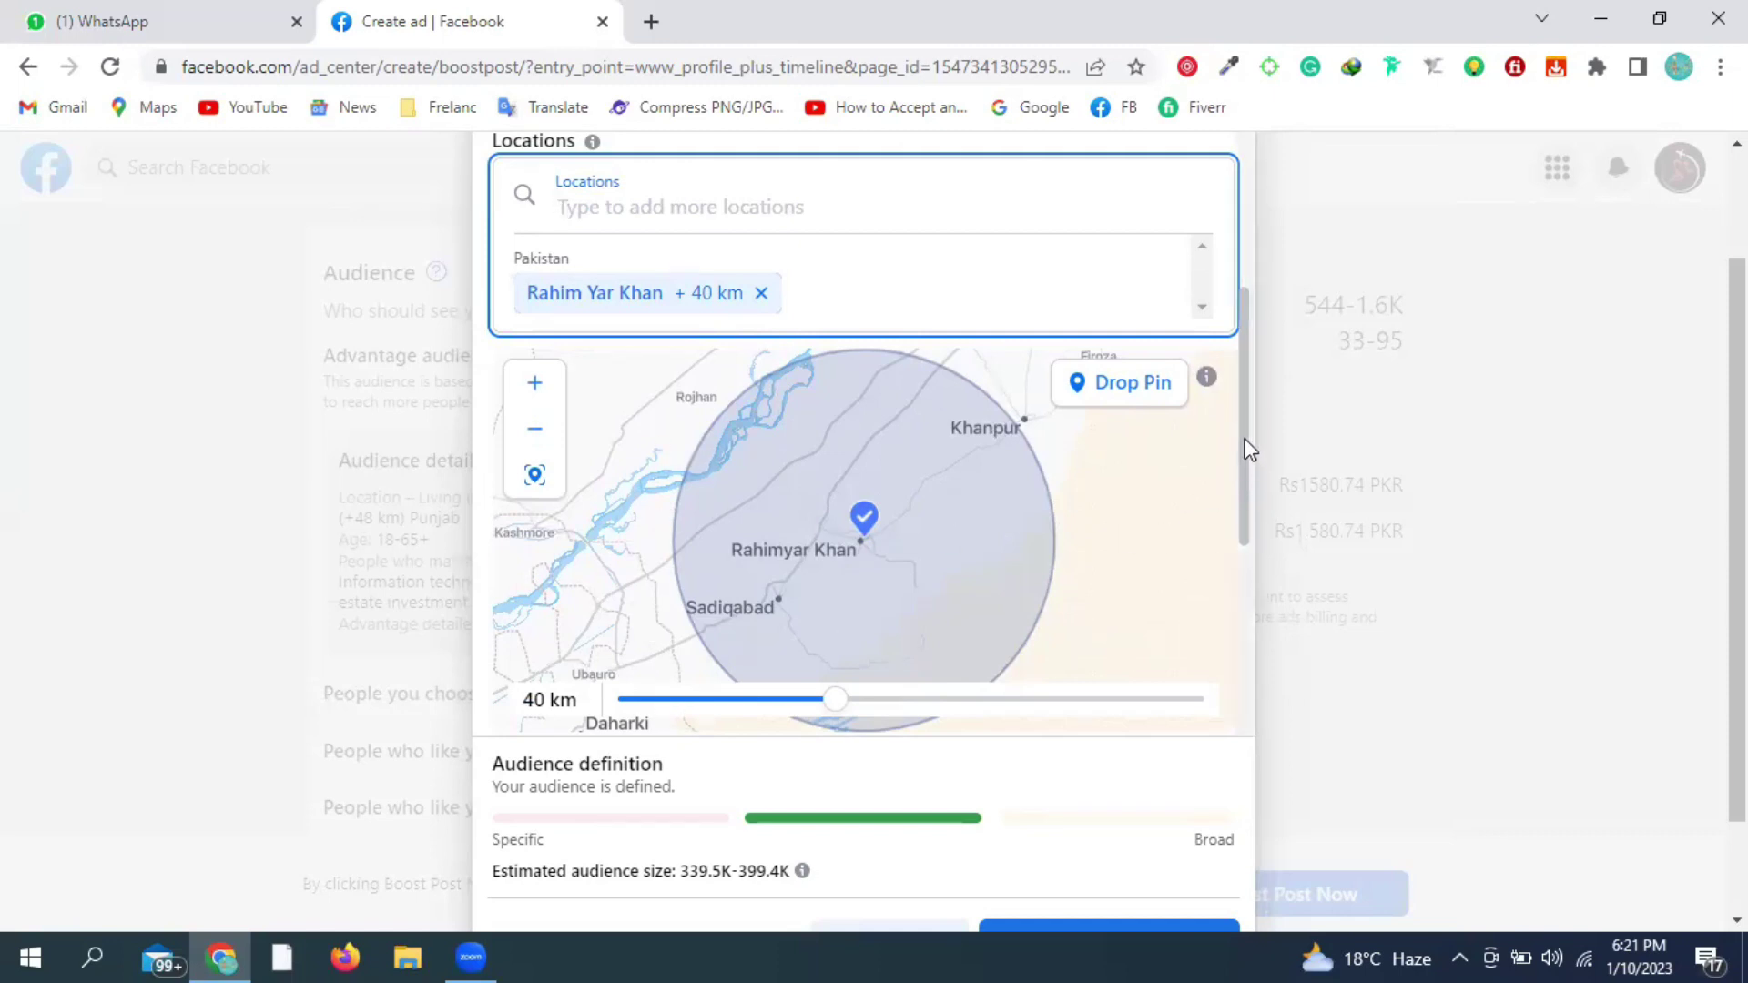
{"action": "scroll", "coordinate": [960, 415], "scroll_direction": "up", "scroll_amount": 1}
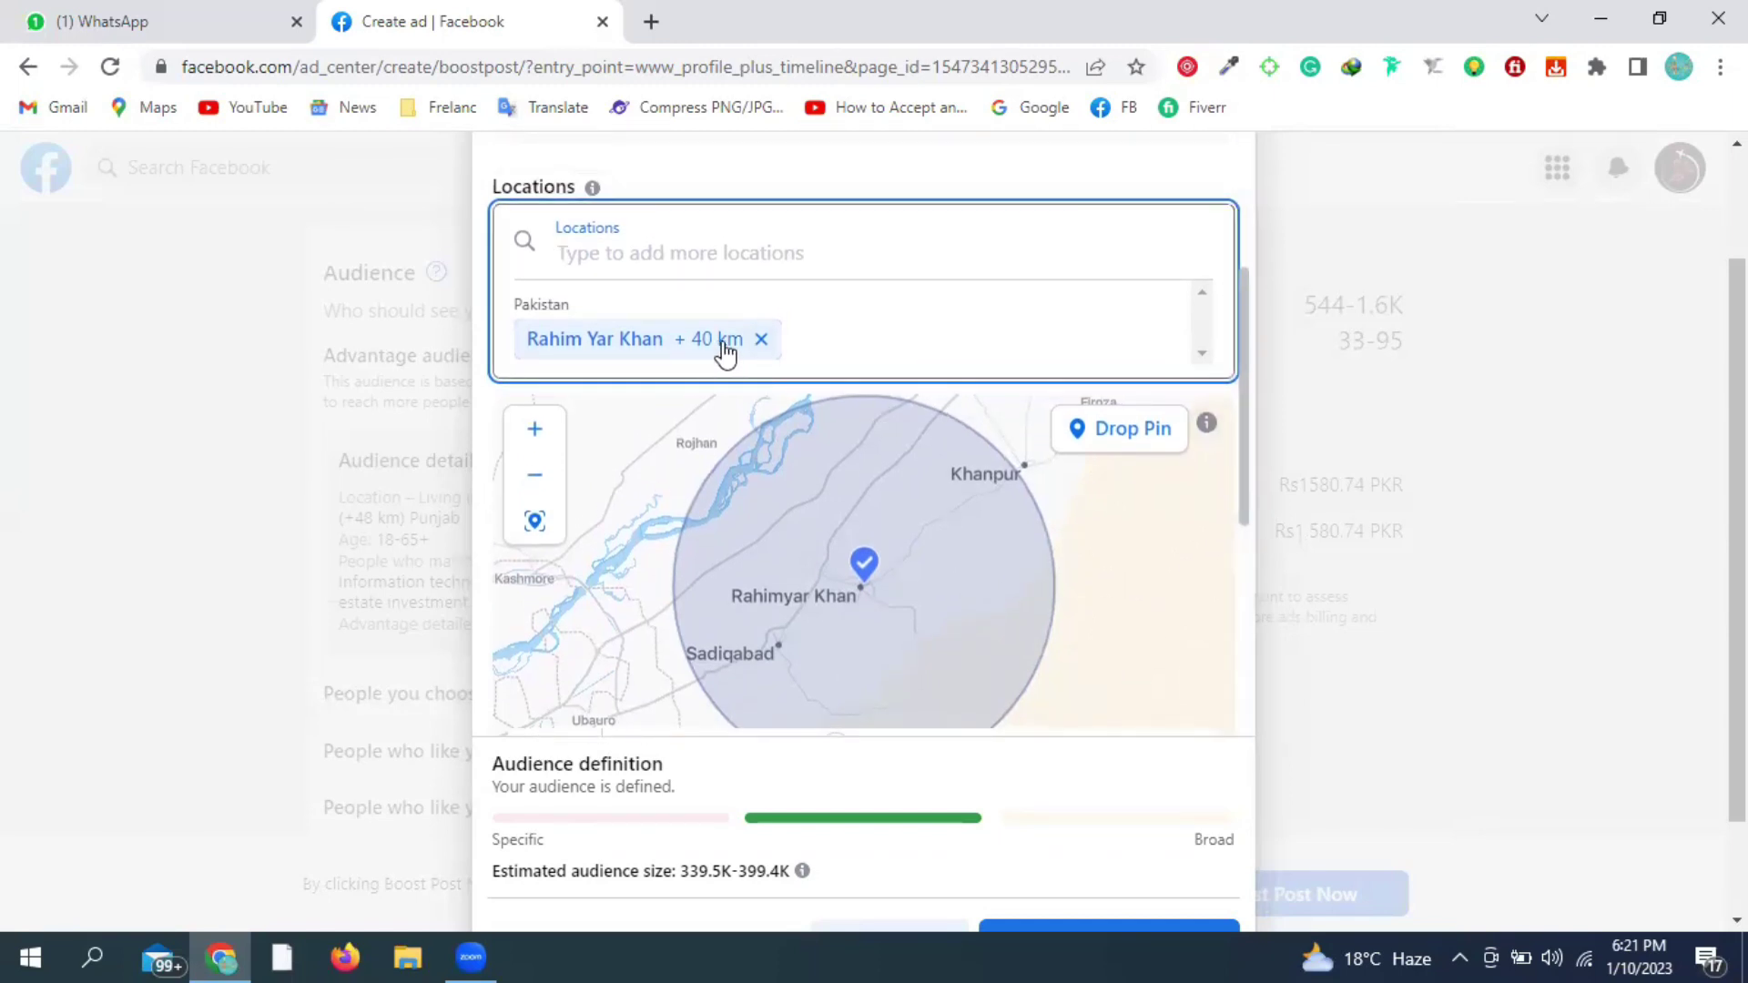
{"action": "left_click_drag", "start_coordinate": [1241, 358], "coordinate": [1241, 385]}
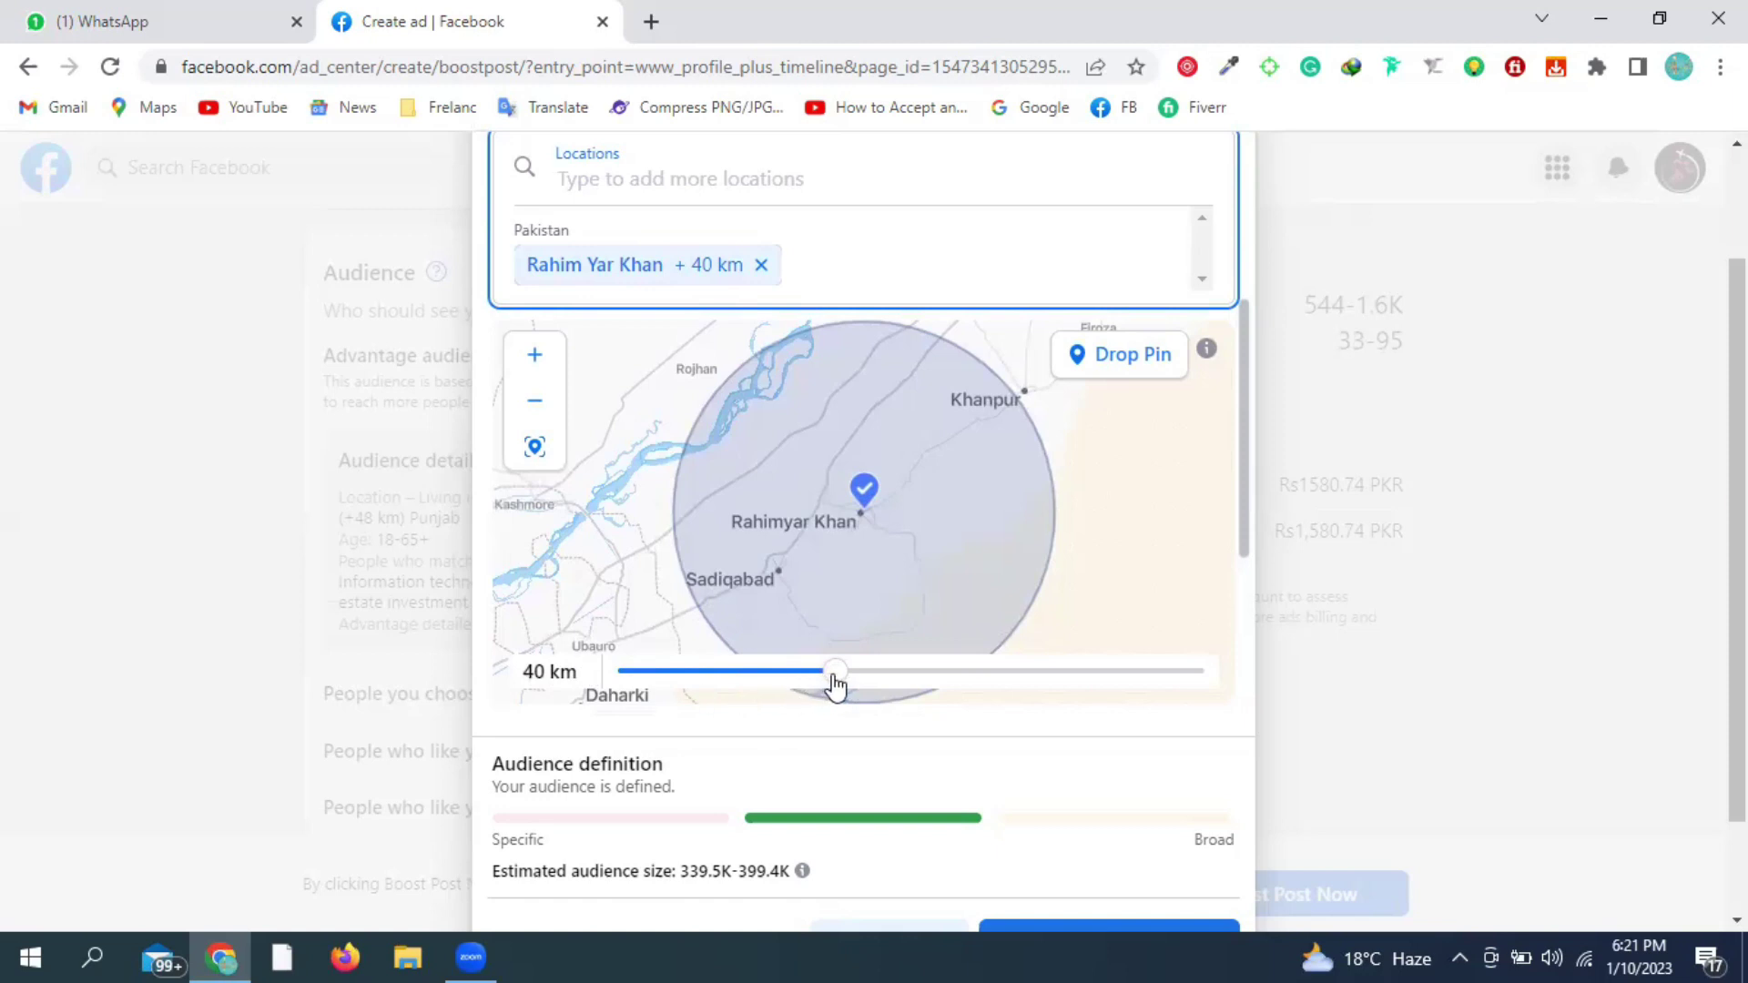
{"action": "left_click_drag", "start_coordinate": [836, 687], "coordinate": [926, 670]}
{"action": "scroll", "coordinate": [927, 670], "scroll_direction": "down", "scroll_amount": 1}
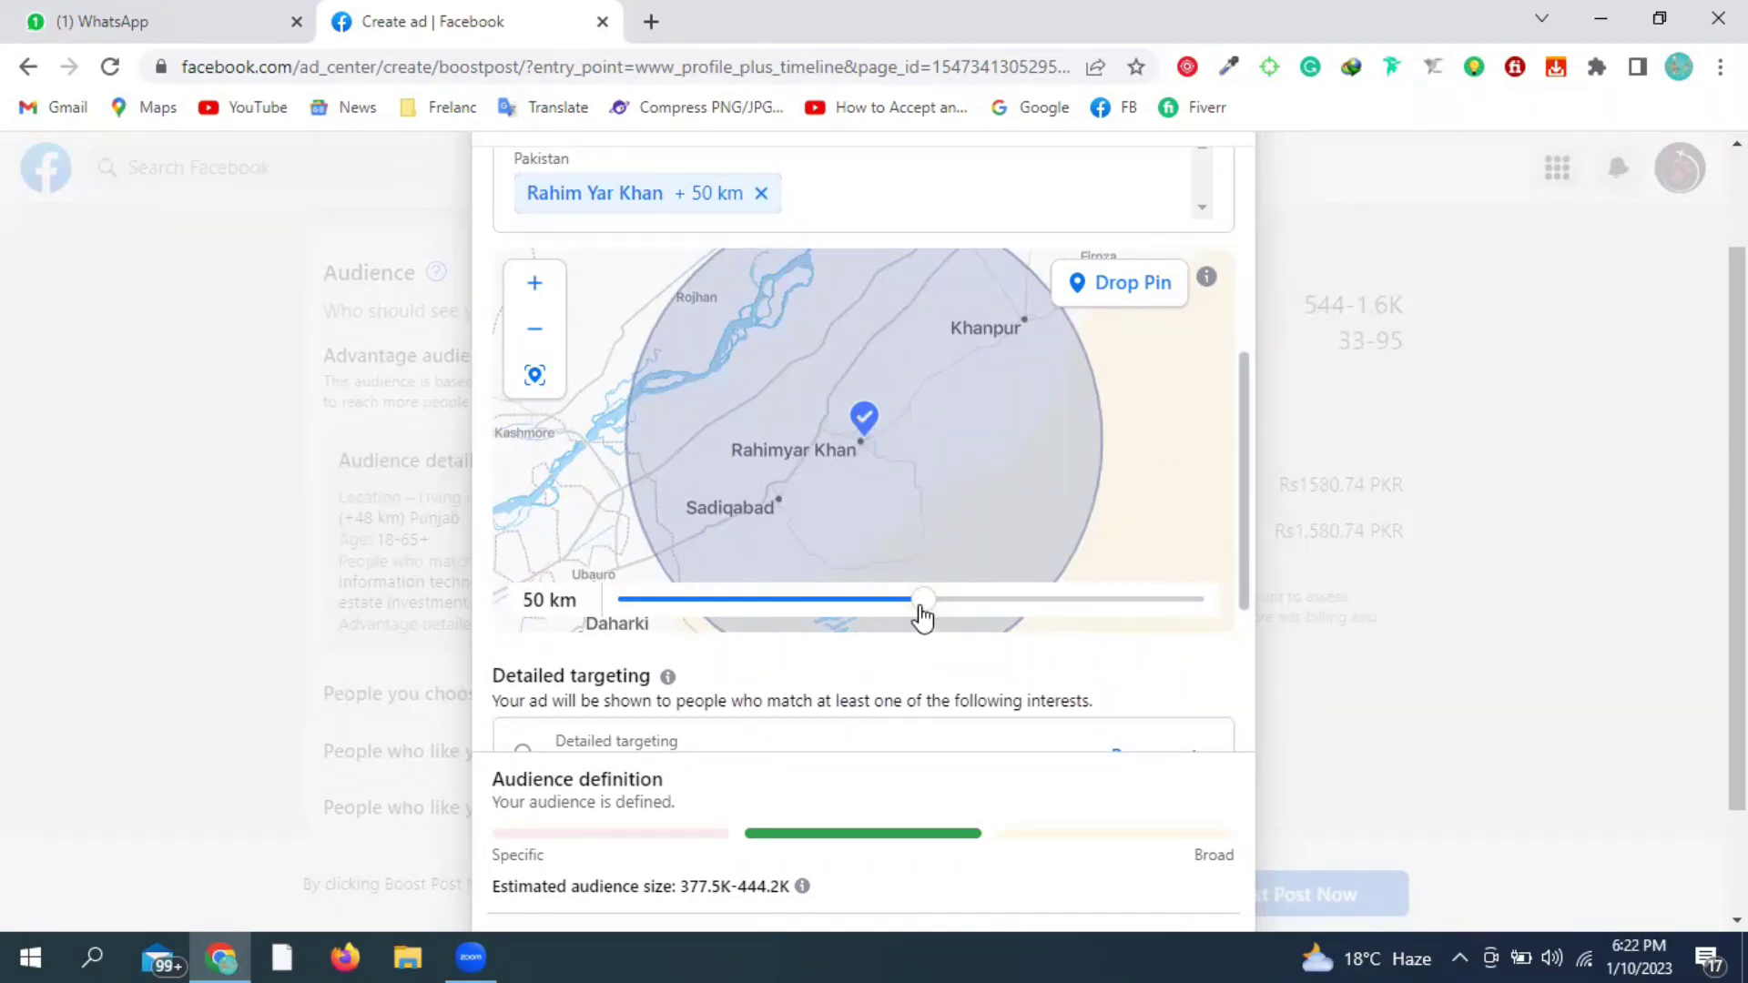
- Reduce the targeting radius around Rahim Yar Khan to 17 km
{"action": "left_click_drag", "start_coordinate": [922, 608], "coordinate": [585, 597]}
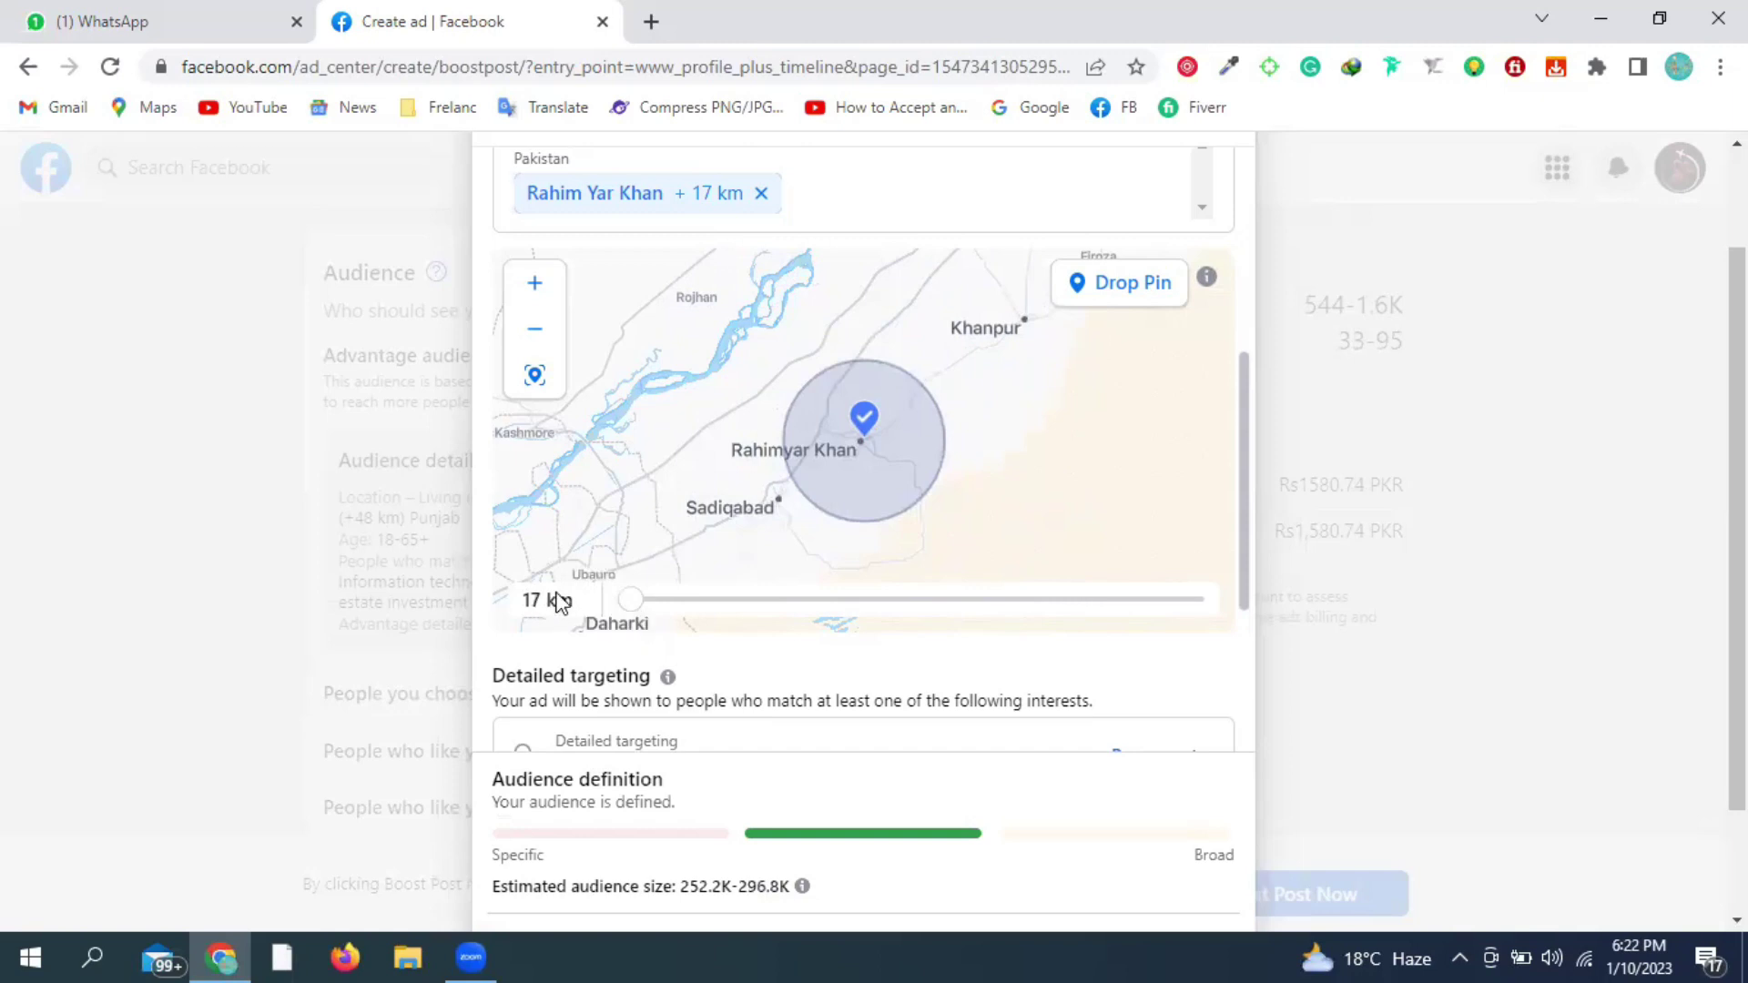
{"action": "left_click_drag", "start_coordinate": [614, 599], "coordinate": [627, 580]}
{"action": "mouse_move", "coordinate": [635, 599]}
{"action": "left_mouse_down"}
{"action": "mouse_move", "coordinate": [650, 599]}
{"action": "mouse_move", "coordinate": [602, 608]}
{"action": "left_mouse_up"}
- Search the locations for "bus station rahi" and add Khanpur Railway Station Dist Rahim Yar Khan as a second location
{"action": "scroll", "coordinate": [1256, 401], "scroll_direction": "up", "scroll_amount": 3}
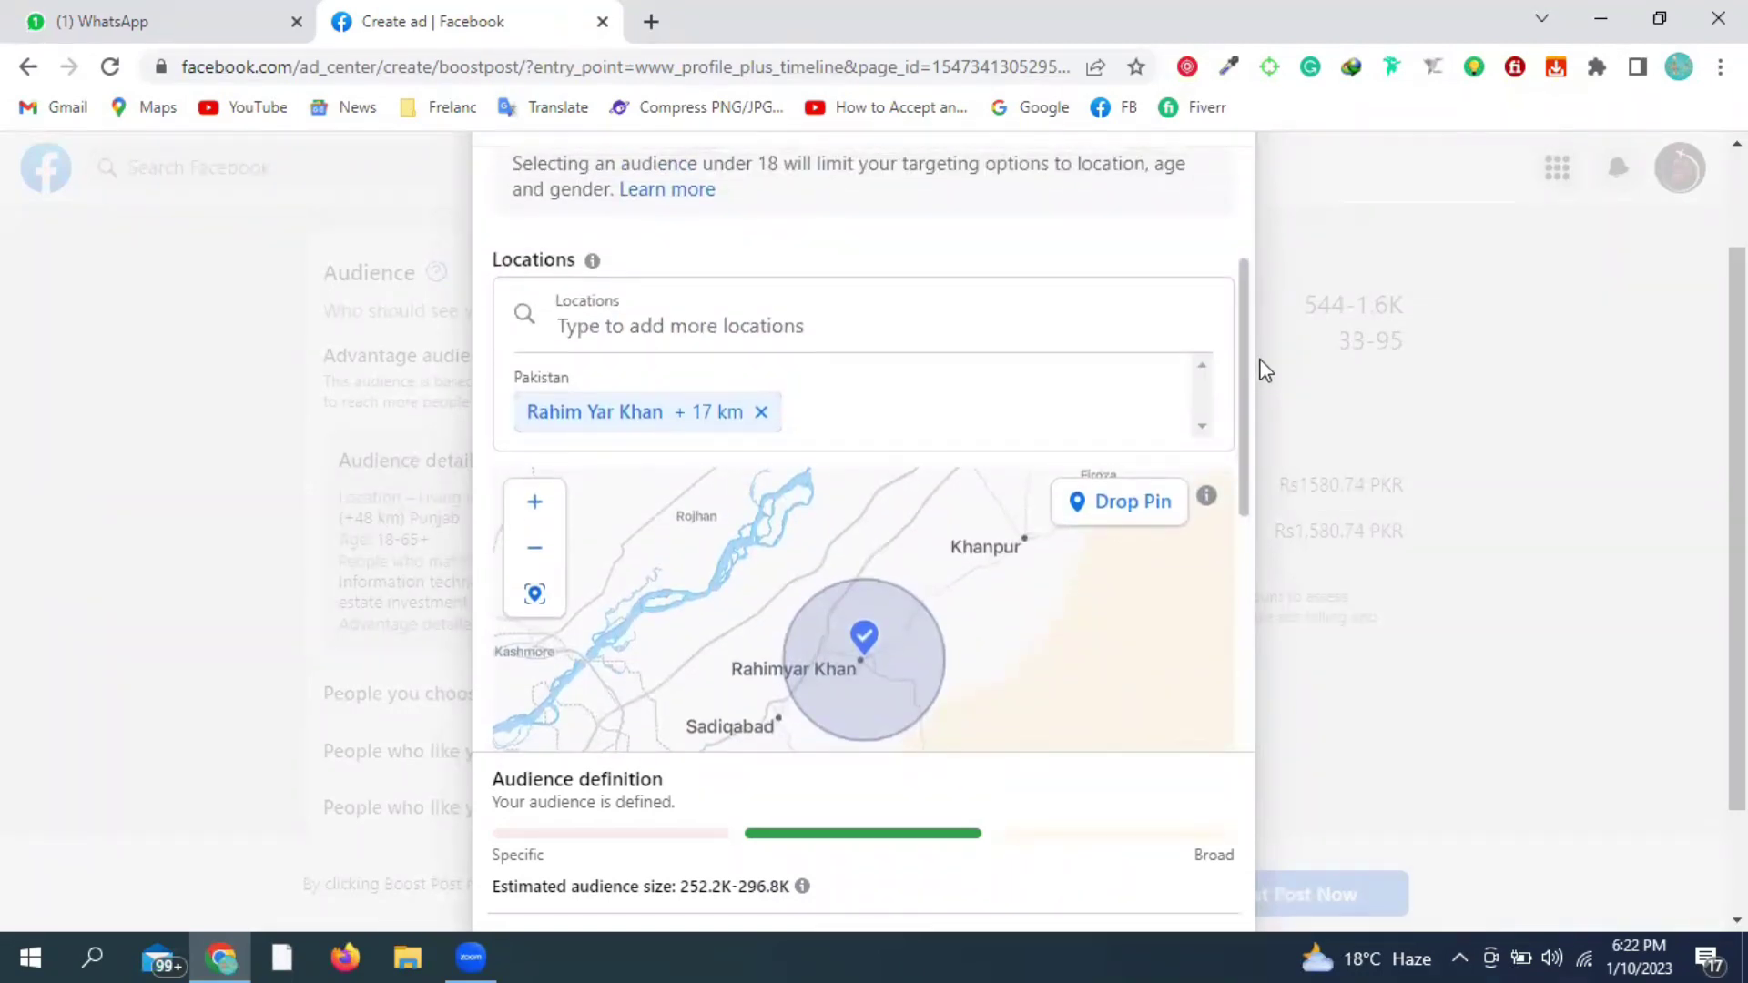
{"action": "scroll", "coordinate": [1263, 364], "scroll_direction": "up", "scroll_amount": 1}
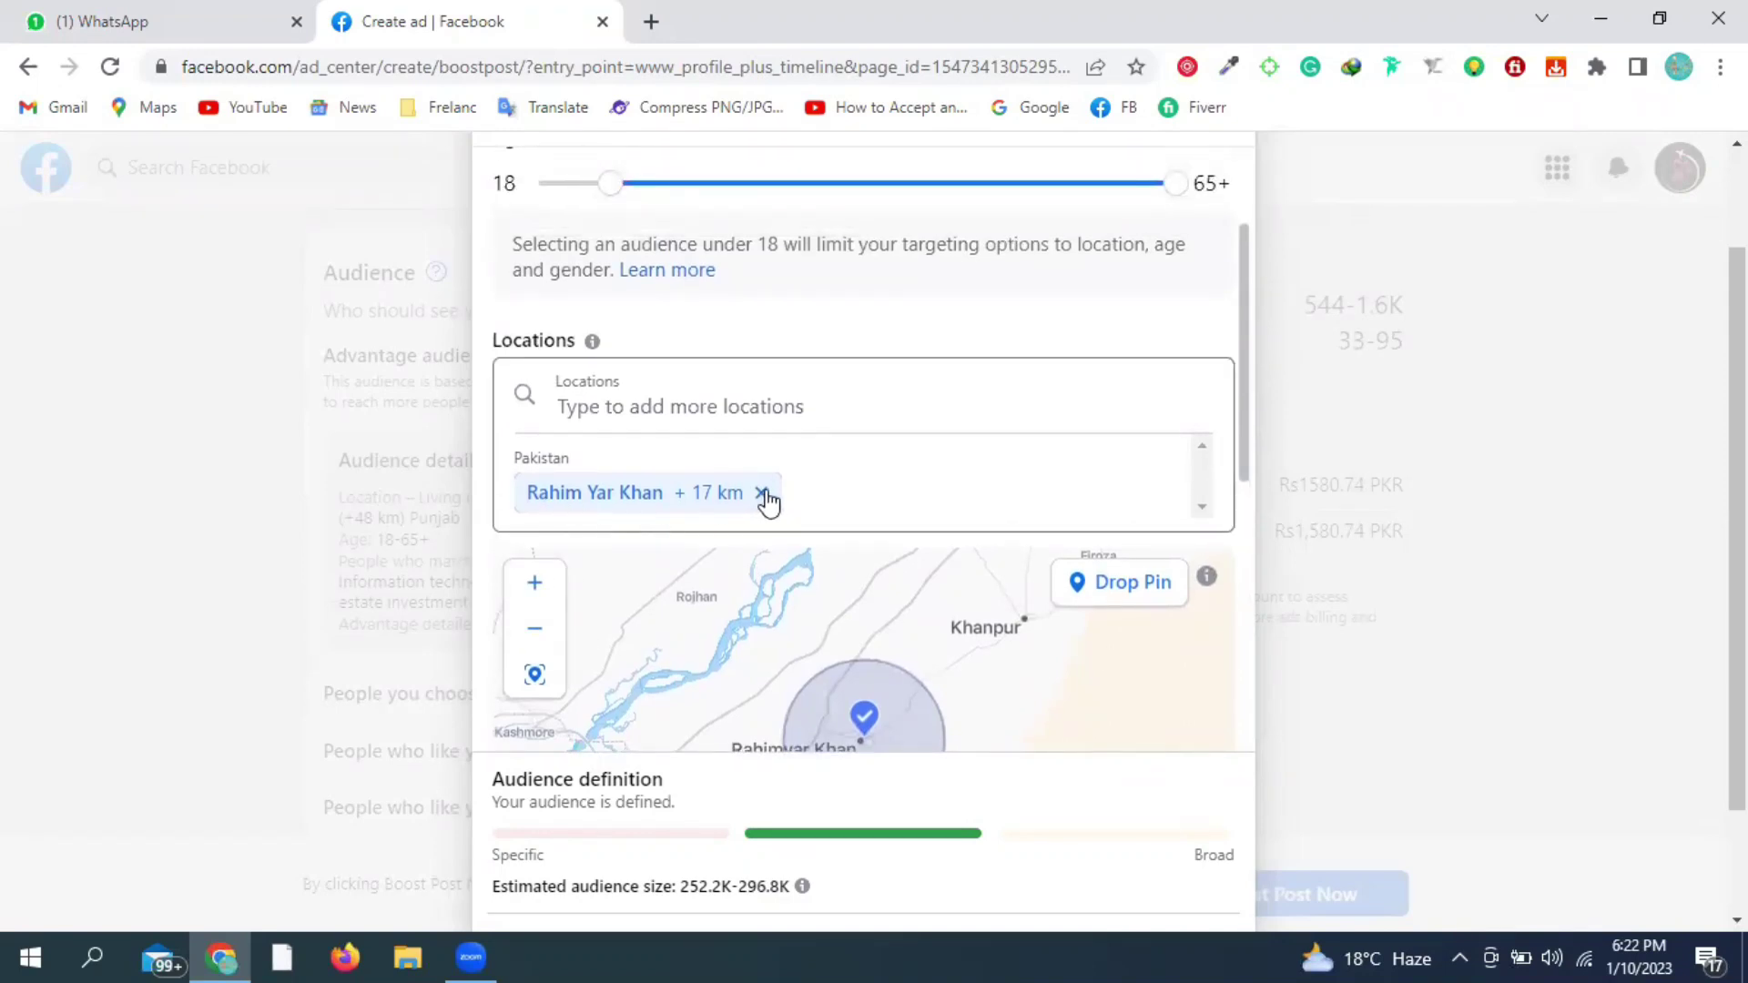
{"action": "left_click", "coordinate": [637, 409]}
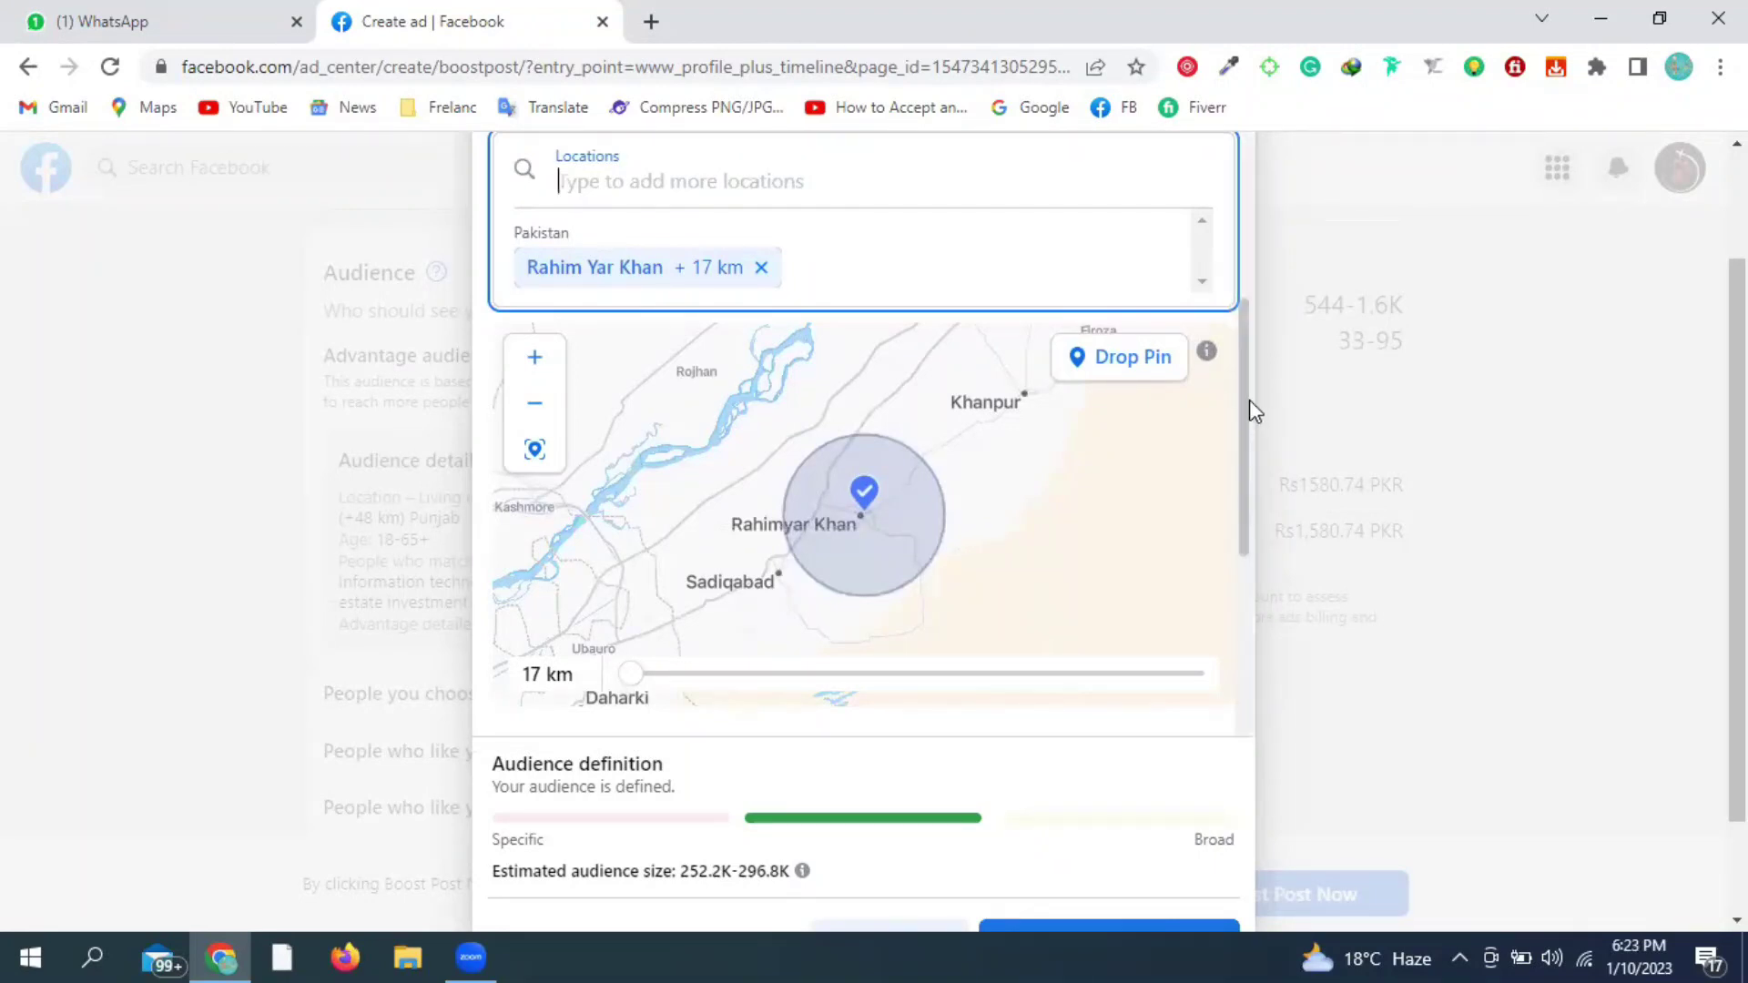
{"action": "scroll", "coordinate": [1249, 401], "scroll_direction": "up", "scroll_amount": 3}
{"action": "left_click", "coordinate": [699, 485]}
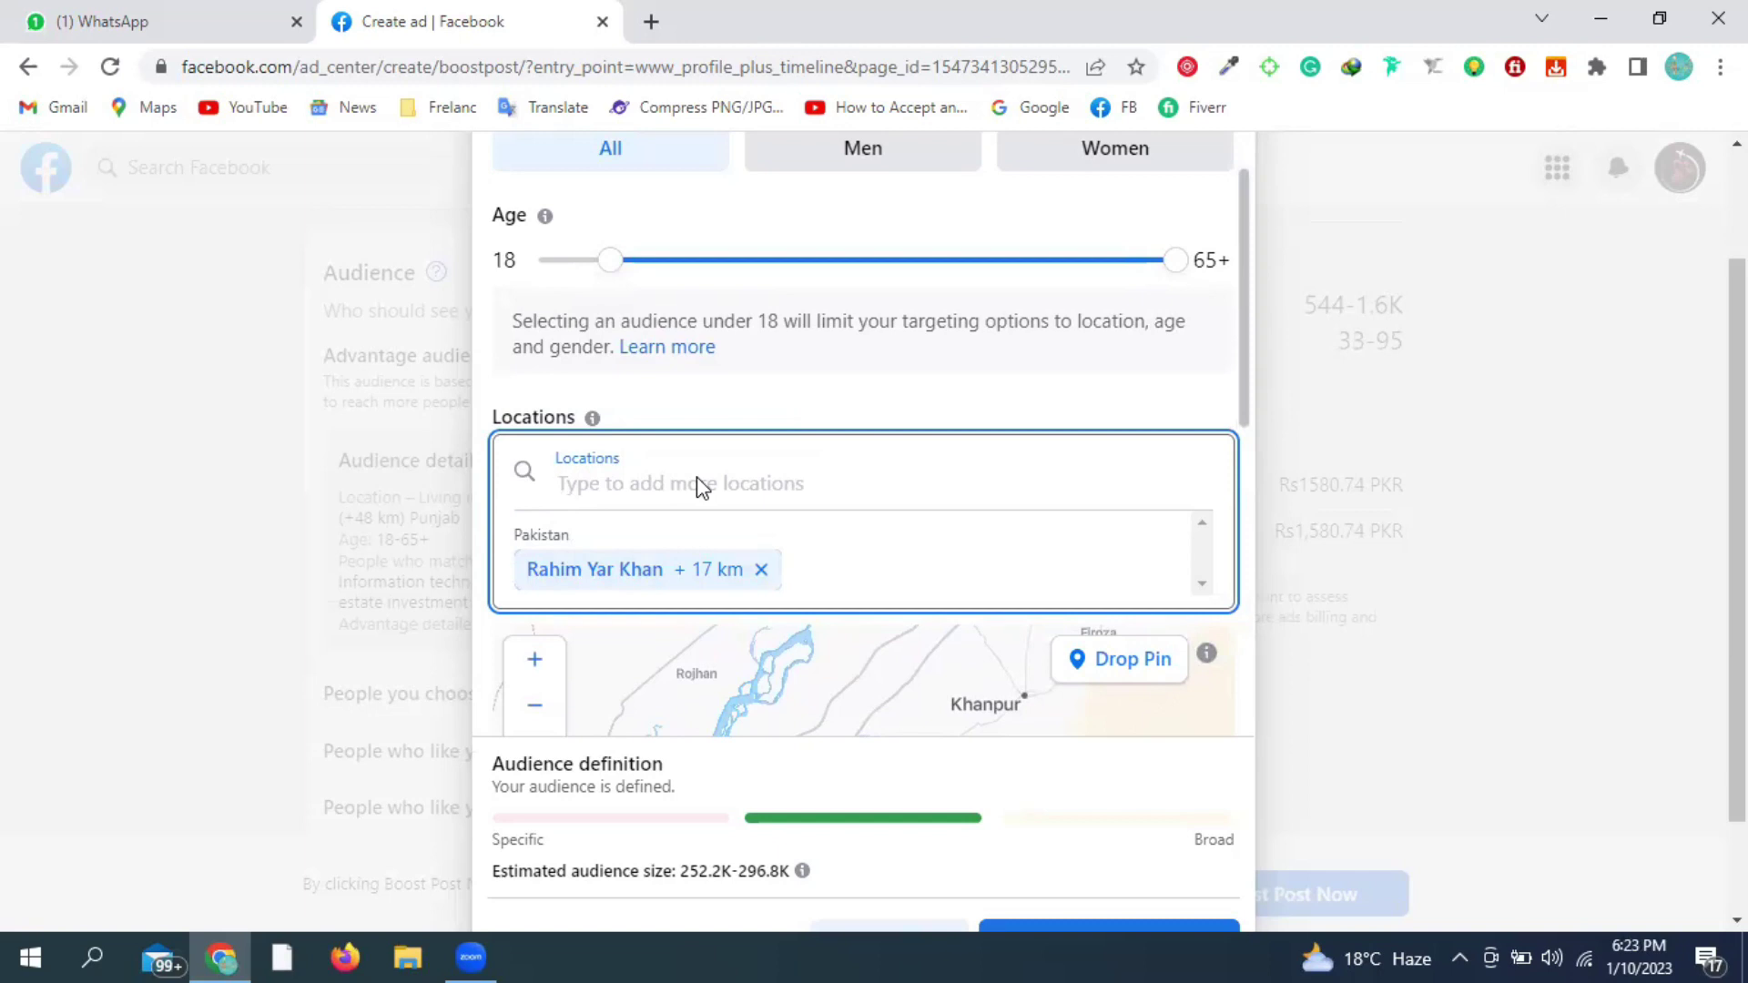
{"action": "type", "text": "bus station ra"}
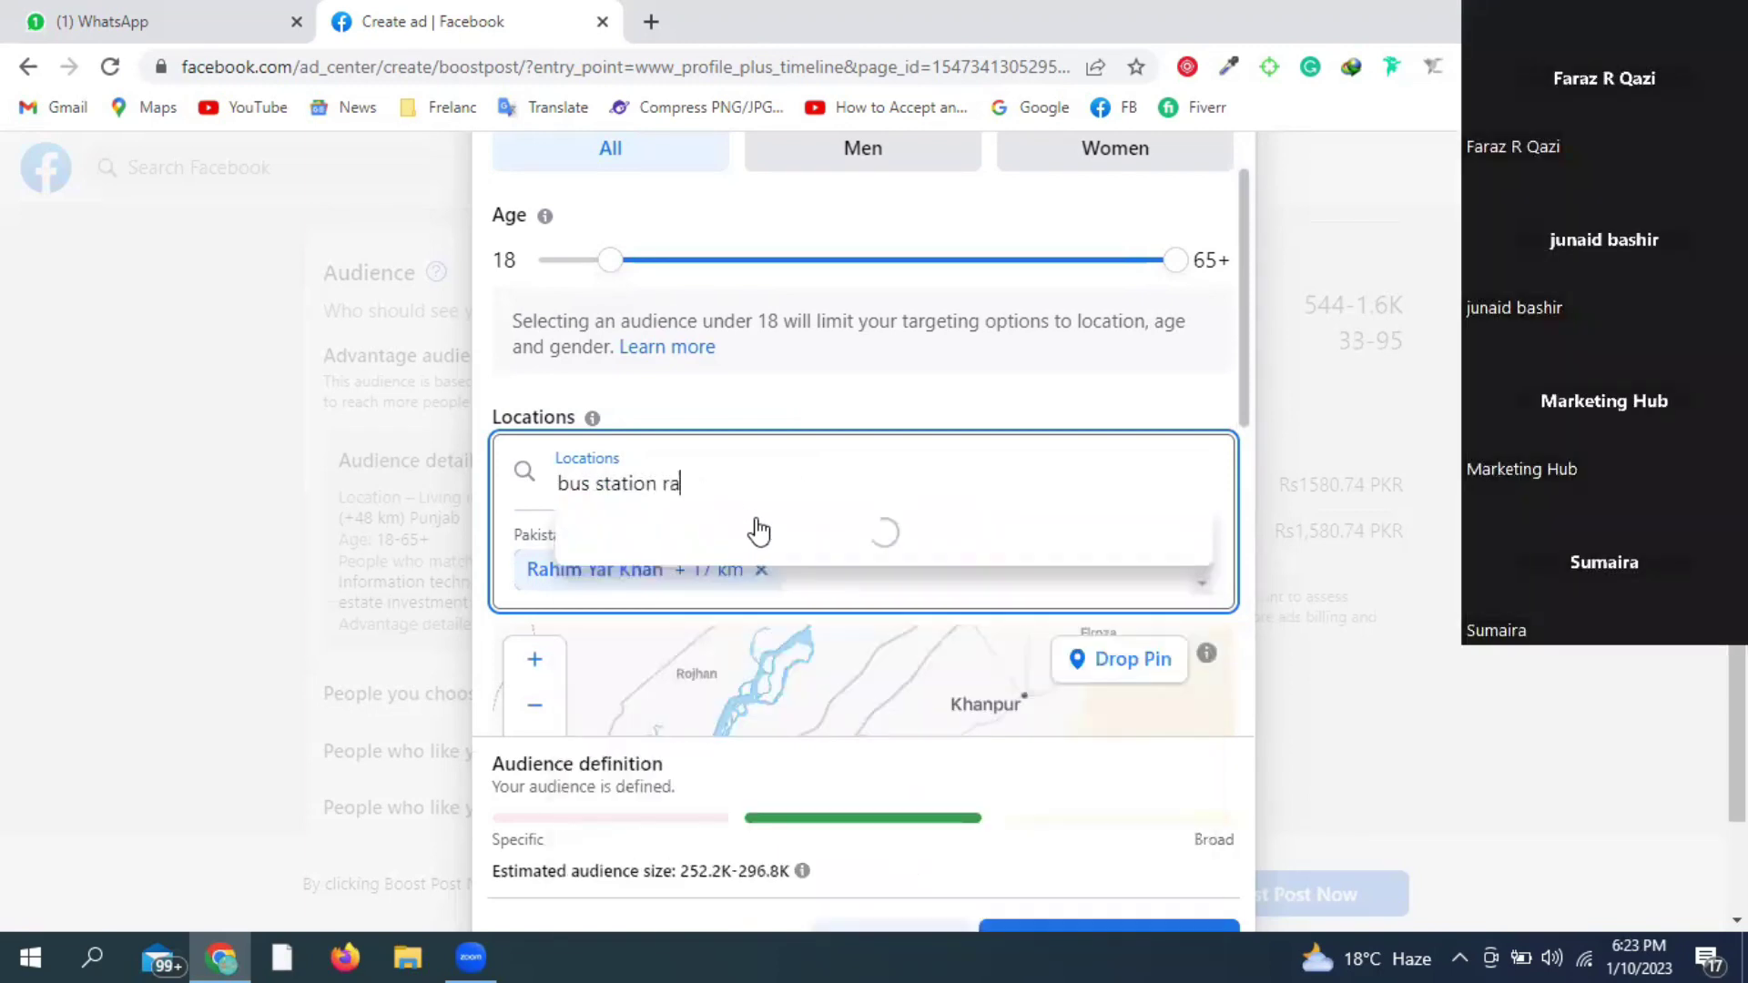
{"action": "type", "text": "hi"}
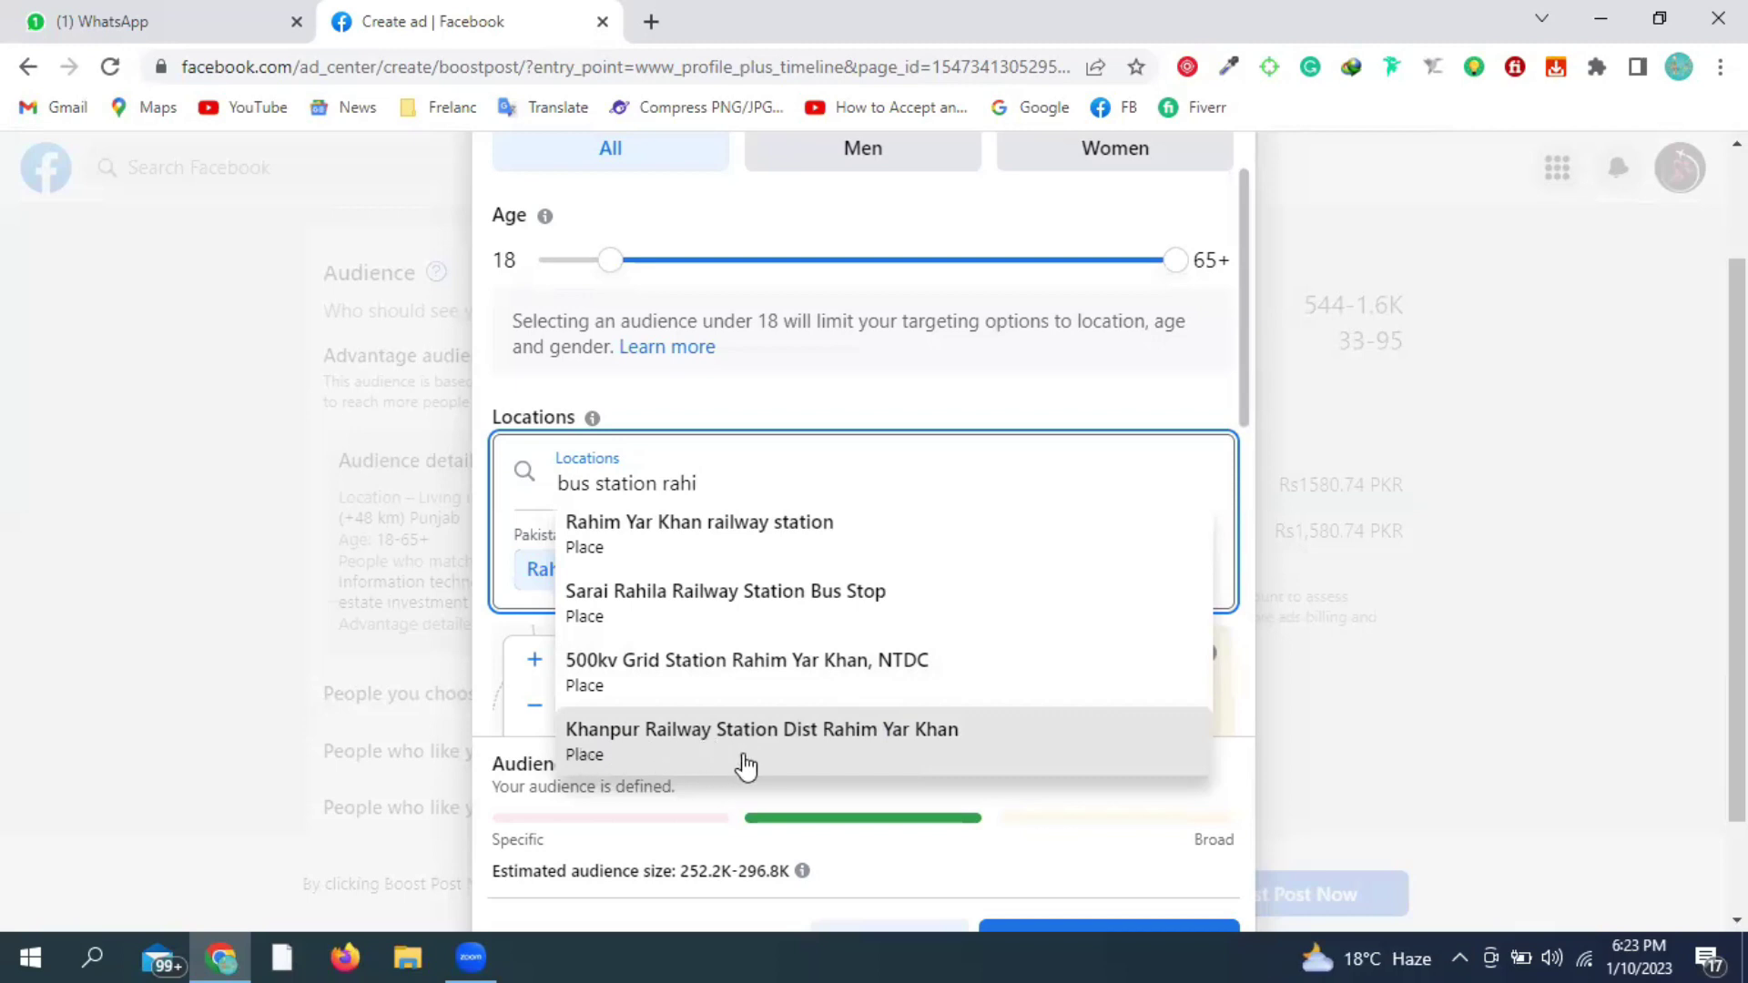
{"action": "left_click", "coordinate": [706, 729]}
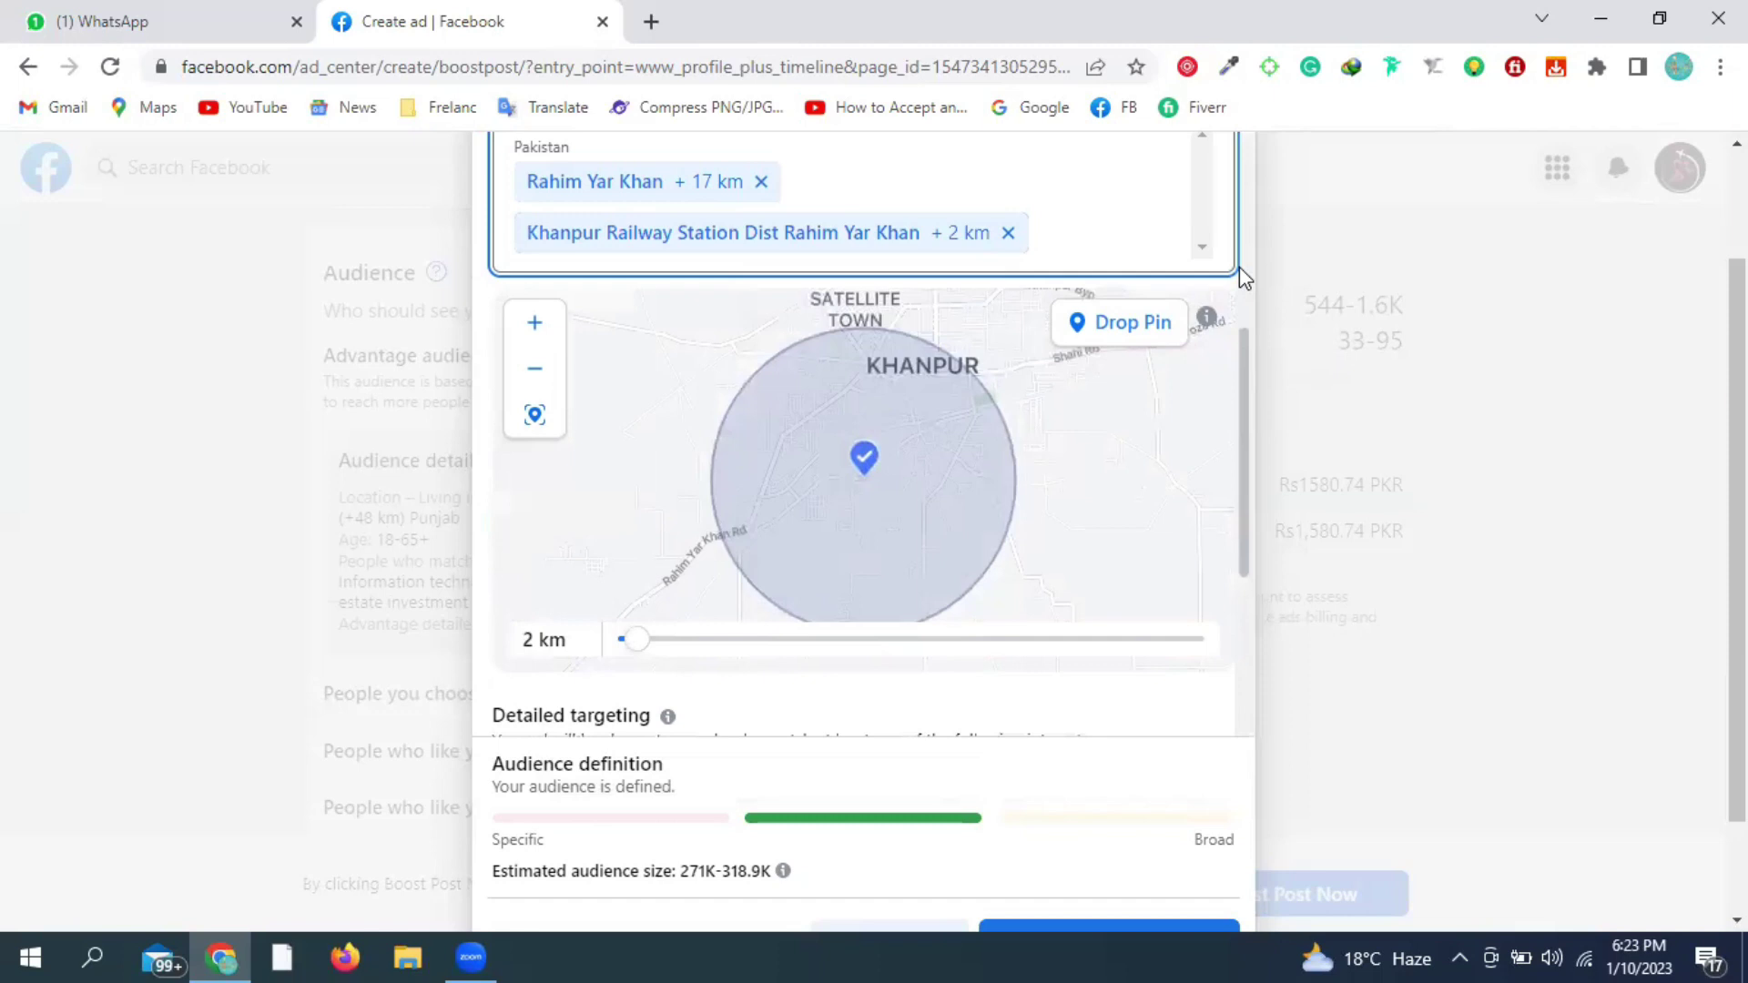
- Clear all existing interests from the detailed targeting, including Property finder and Real estate investment club
{"action": "scroll", "coordinate": [1240, 273], "scroll_direction": "up", "scroll_amount": 3}
{"action": "scroll", "coordinate": [967, 551], "scroll_direction": "up", "scroll_amount": 1}
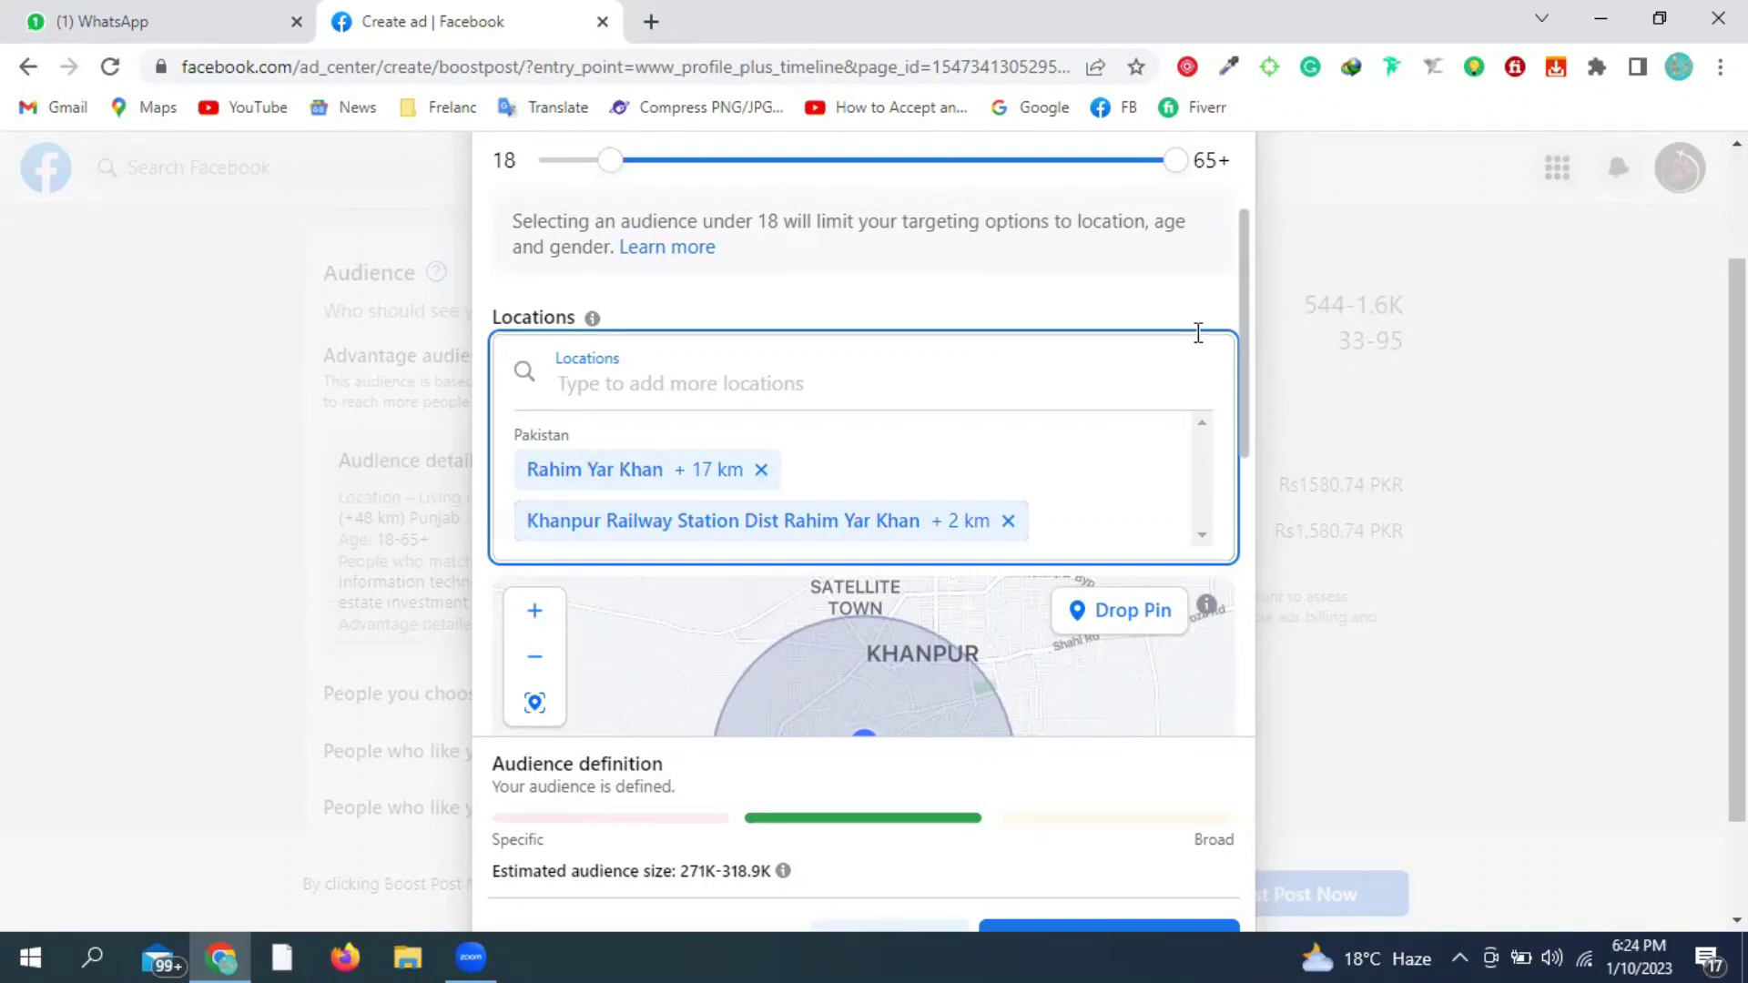
{"action": "scroll", "coordinate": [1245, 407], "scroll_direction": "down", "scroll_amount": 1}
{"action": "scroll", "coordinate": [1244, 410], "scroll_direction": "down", "scroll_amount": 3}
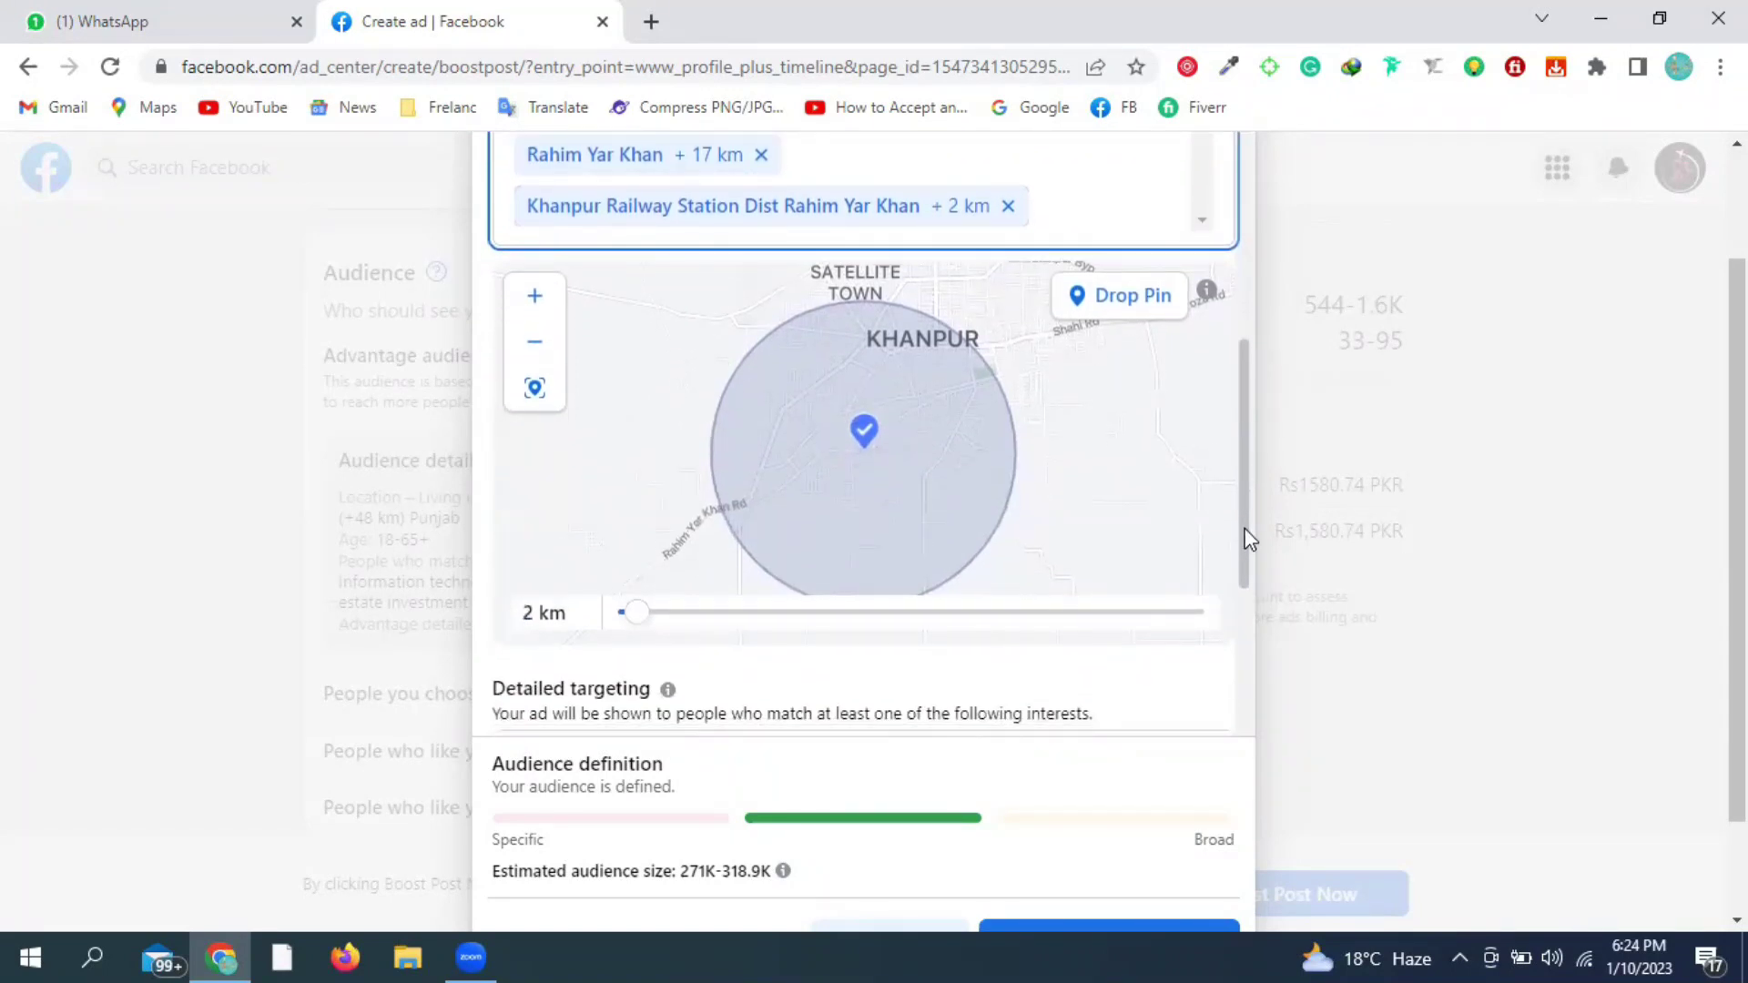
{"action": "scroll", "coordinate": [1249, 538], "scroll_direction": "down", "scroll_amount": 3}
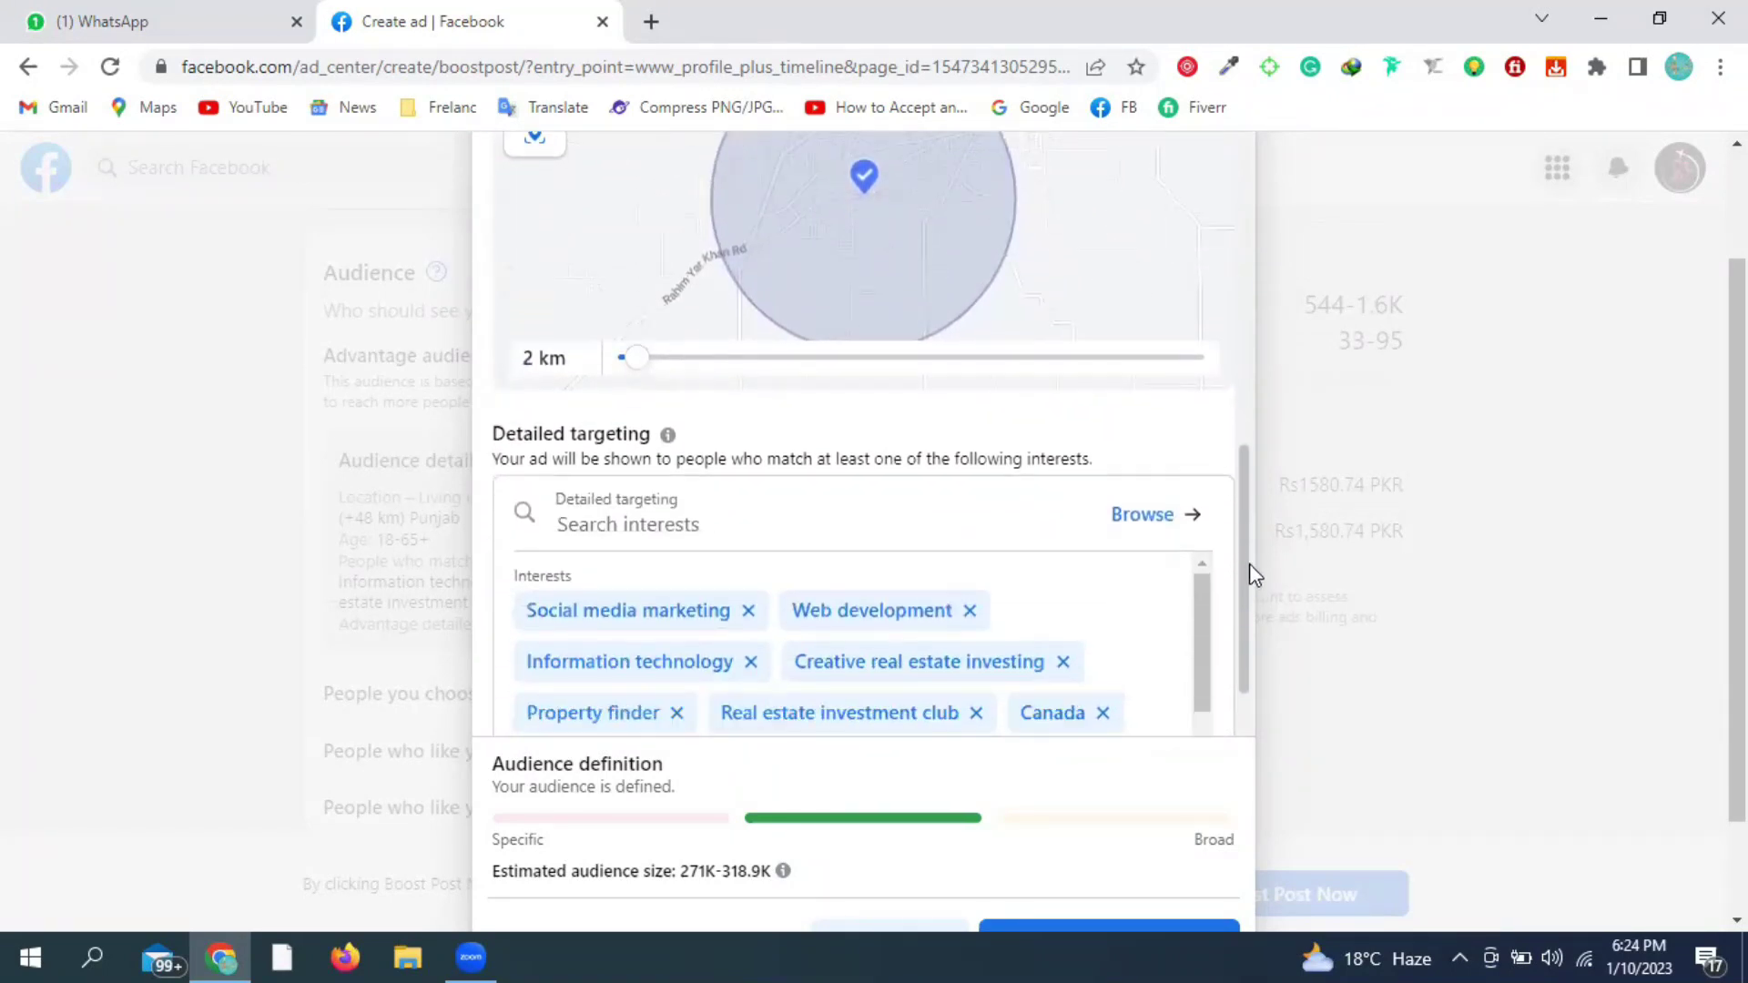
{"action": "scroll", "coordinate": [755, 504], "scroll_direction": "down", "scroll_amount": 1}
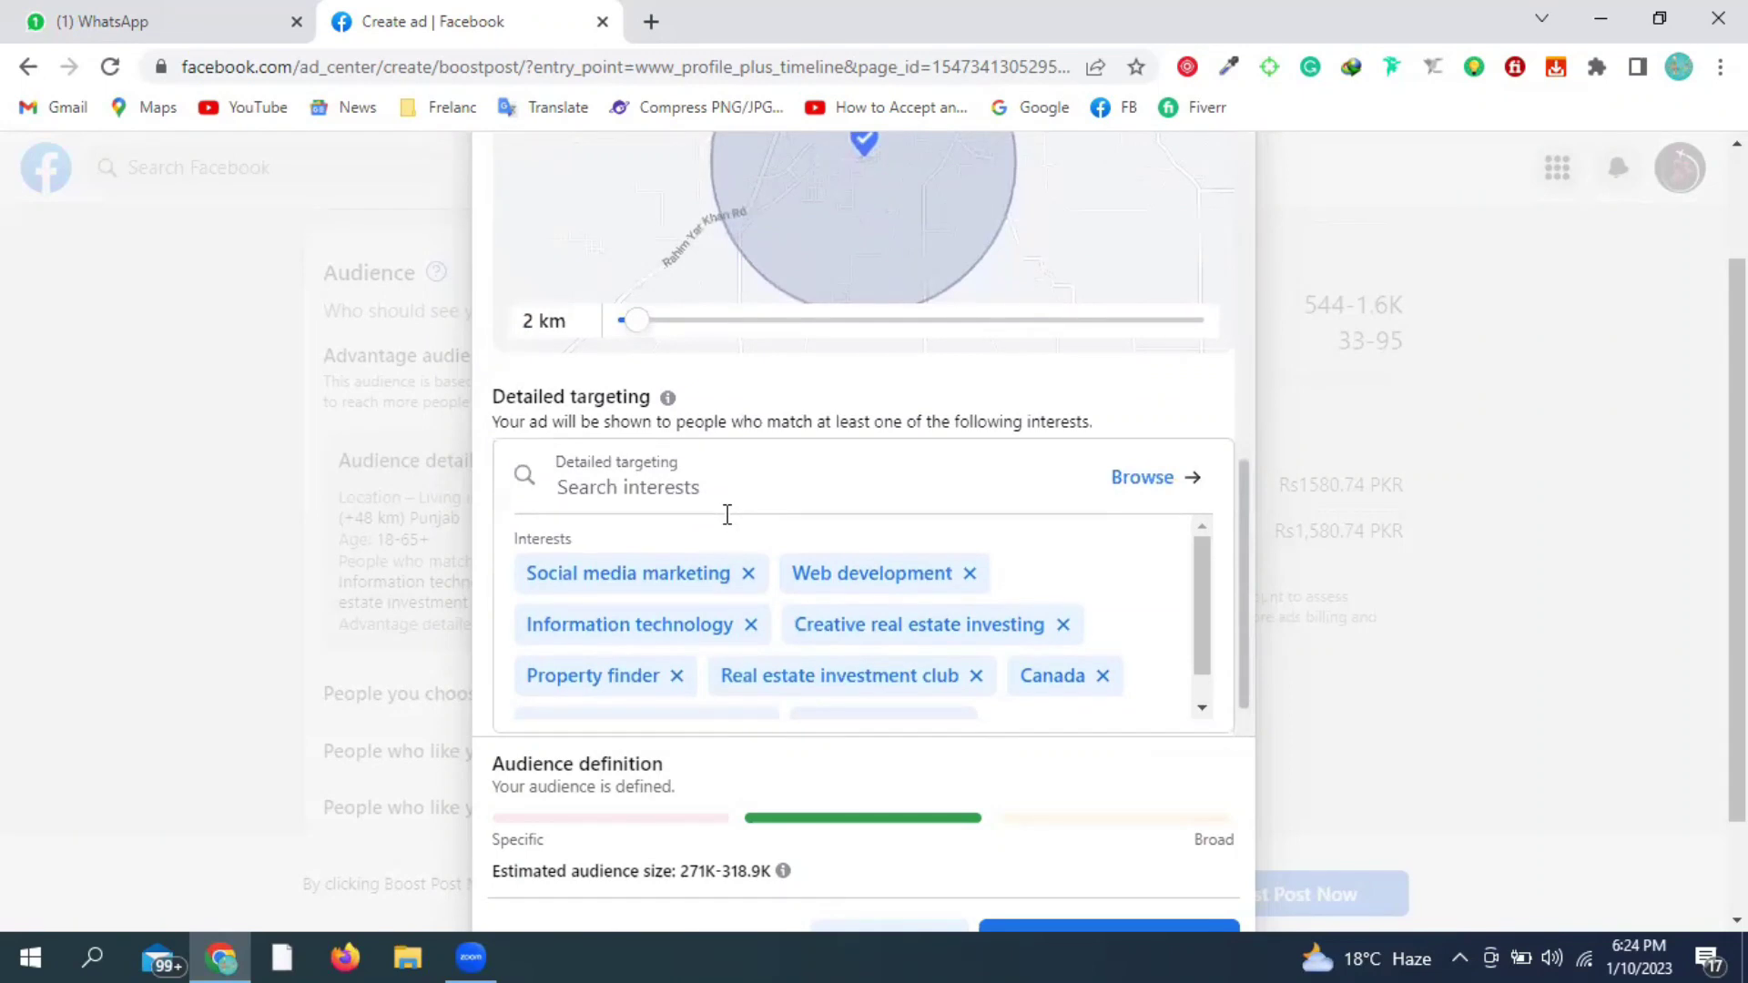
{"action": "scroll", "coordinate": [727, 515], "scroll_direction": "down", "scroll_amount": 5}
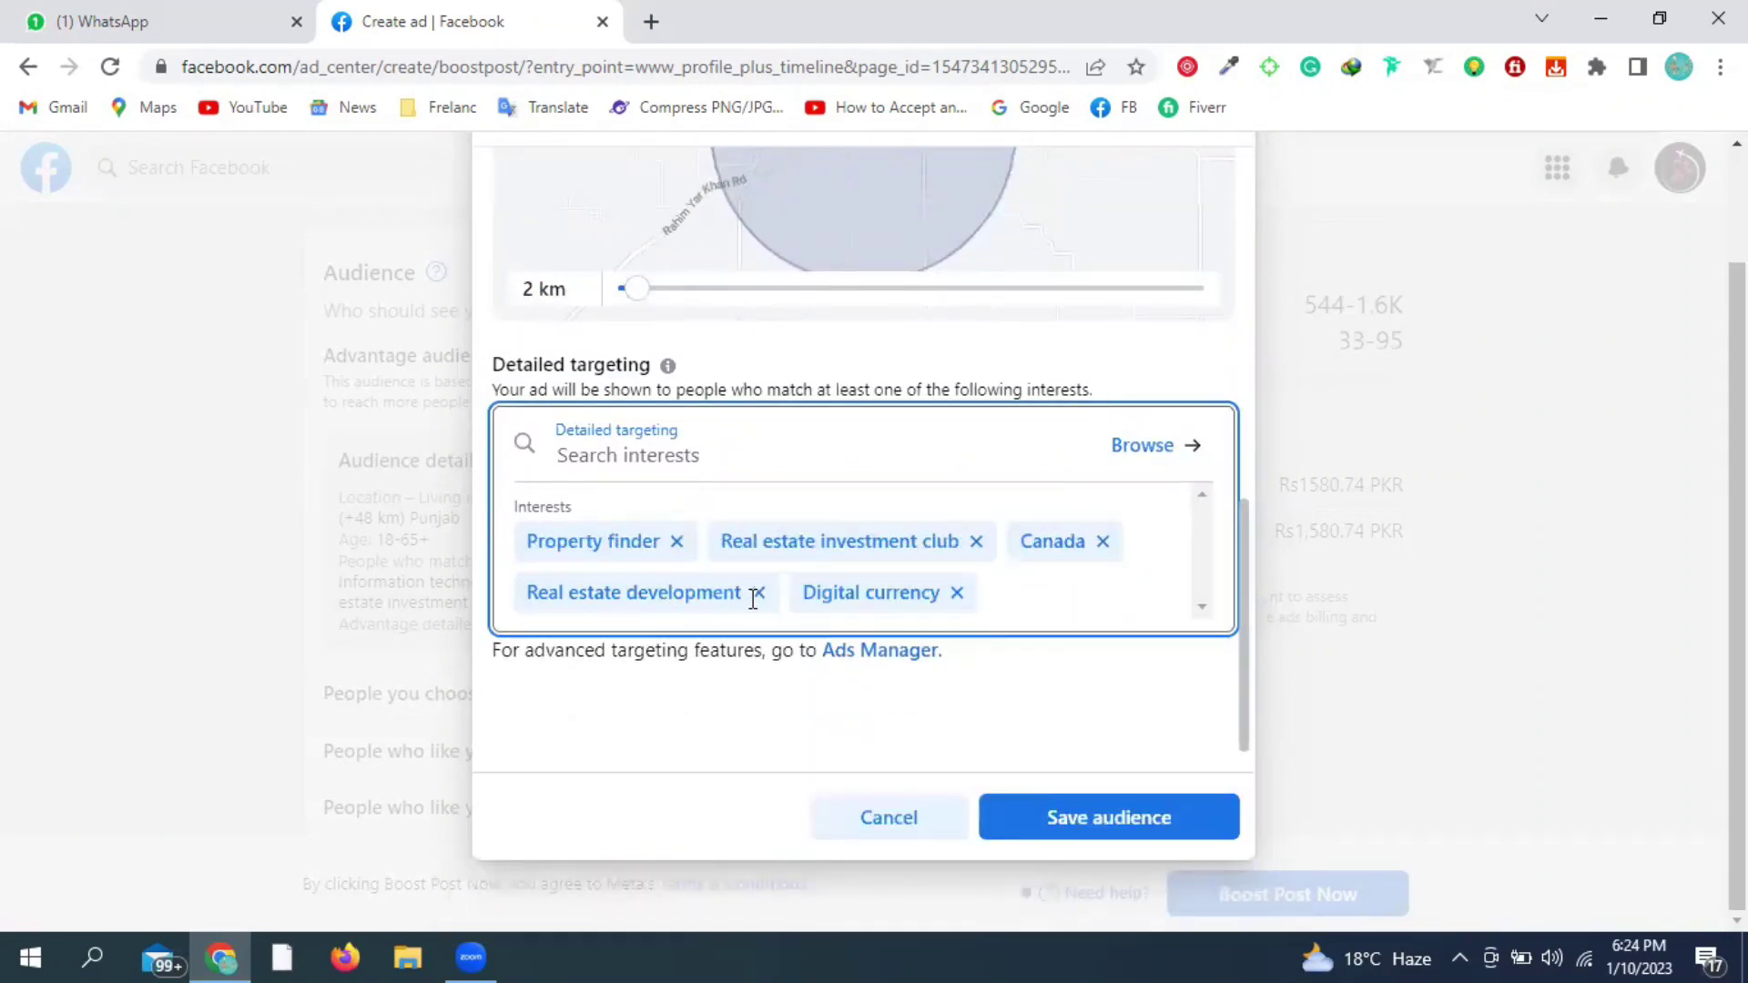
{"action": "scroll", "coordinate": [753, 599], "scroll_direction": "up", "scroll_amount": 1}
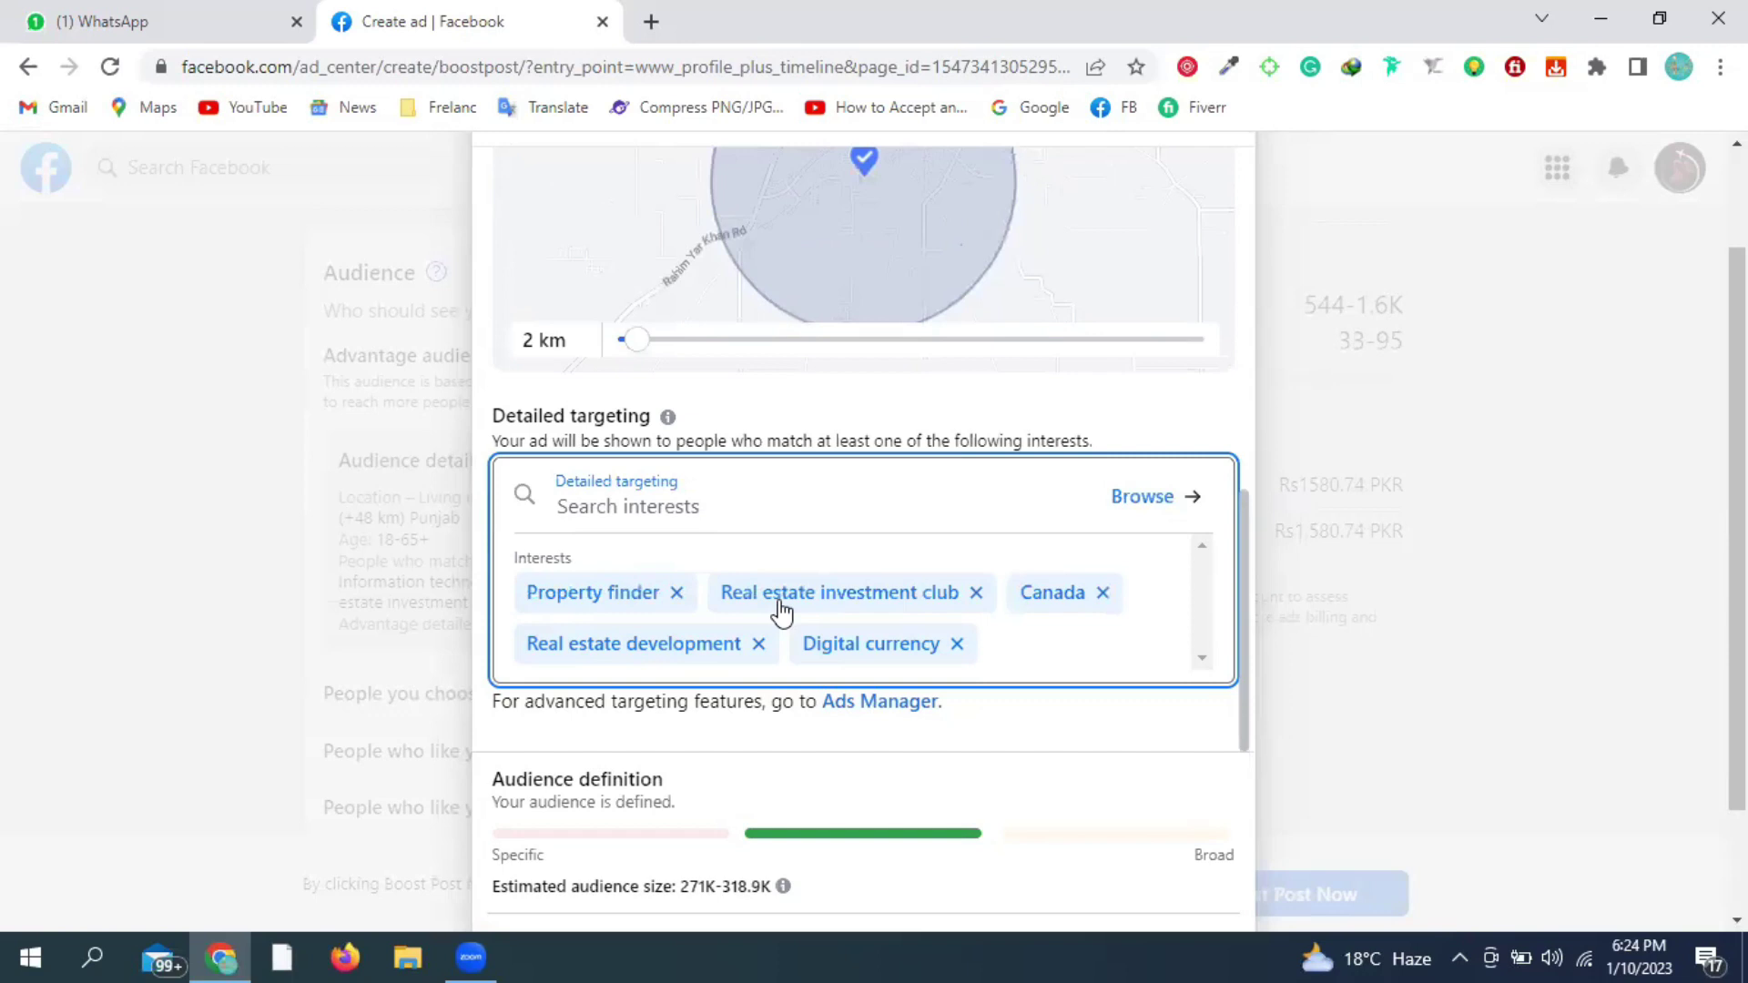
{"action": "left_click", "coordinate": [676, 593]}
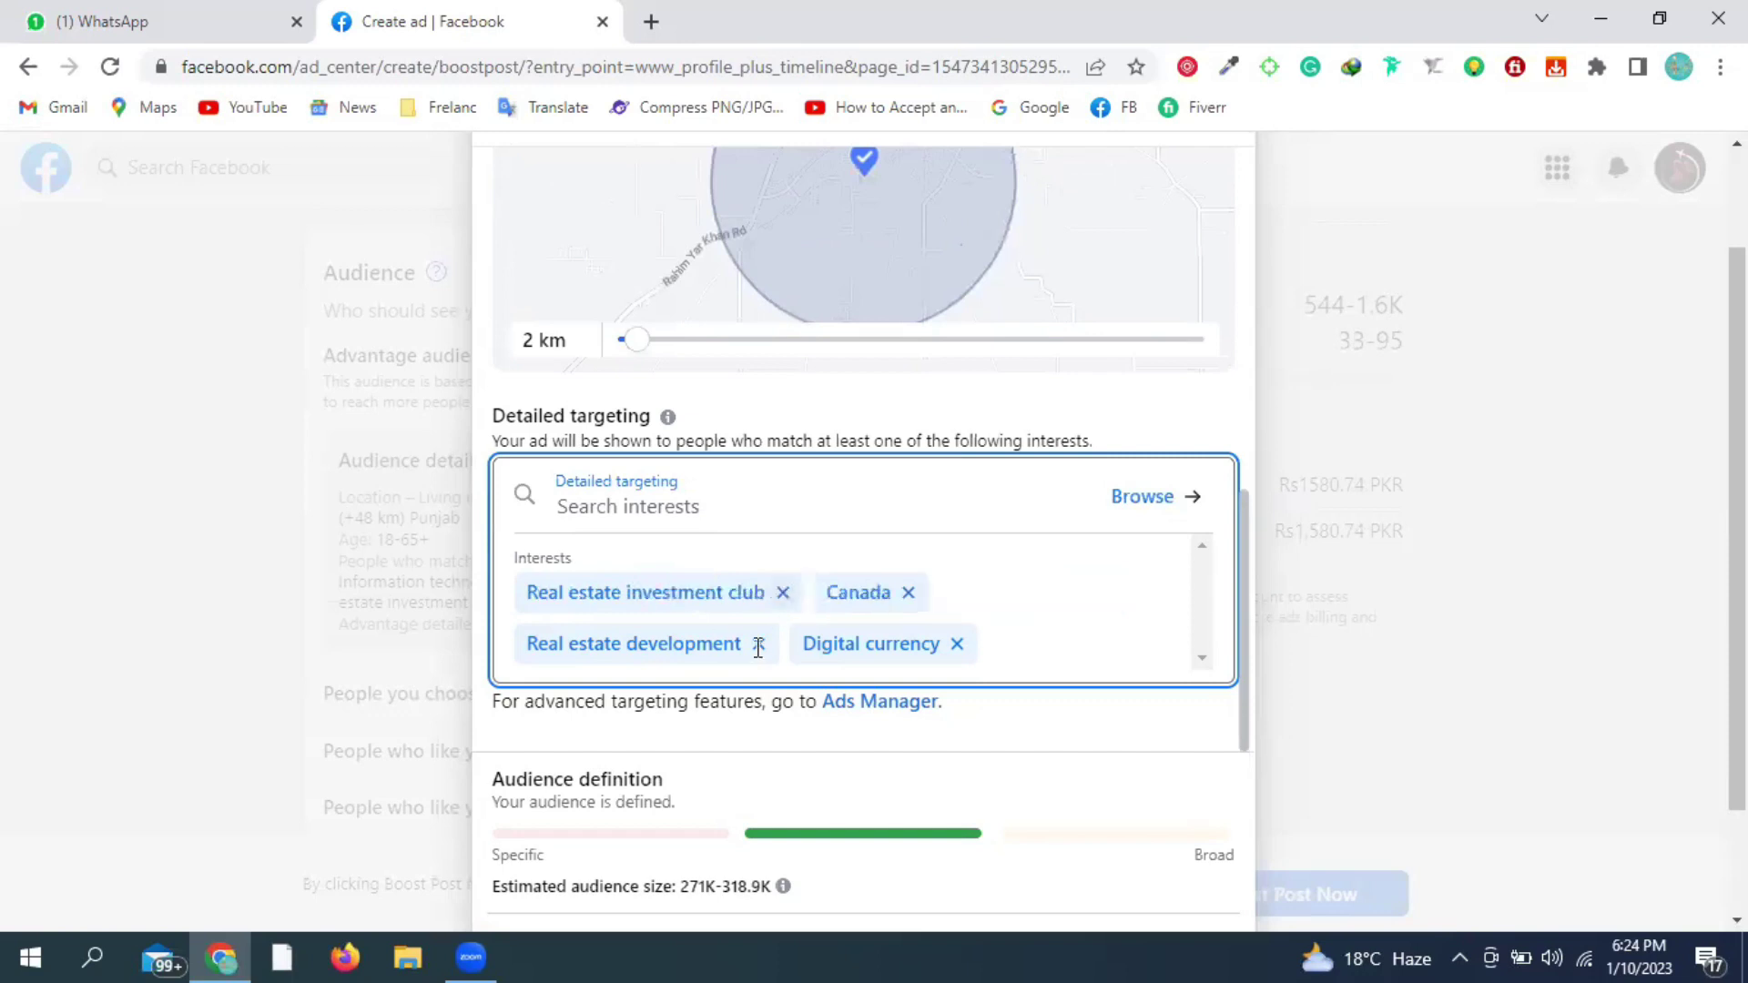
{"action": "left_click", "coordinate": [780, 593]}
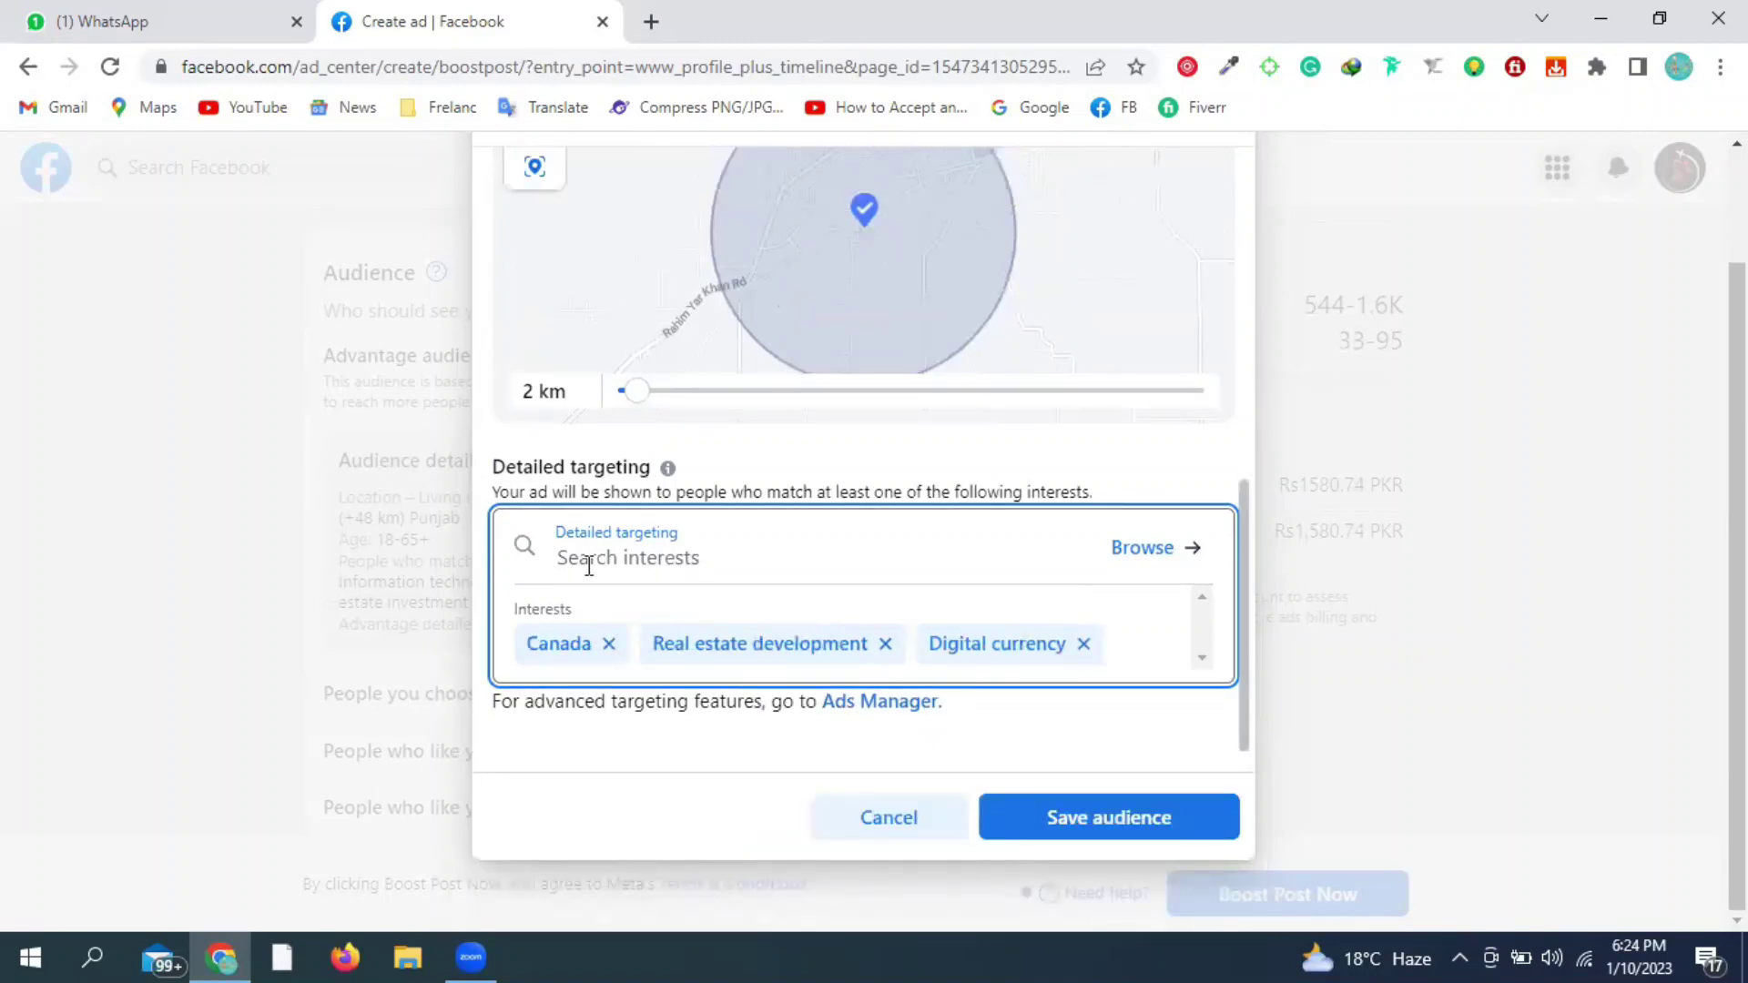
{"action": "left_click_drag", "start_coordinate": [648, 566], "coordinate": [522, 299]}
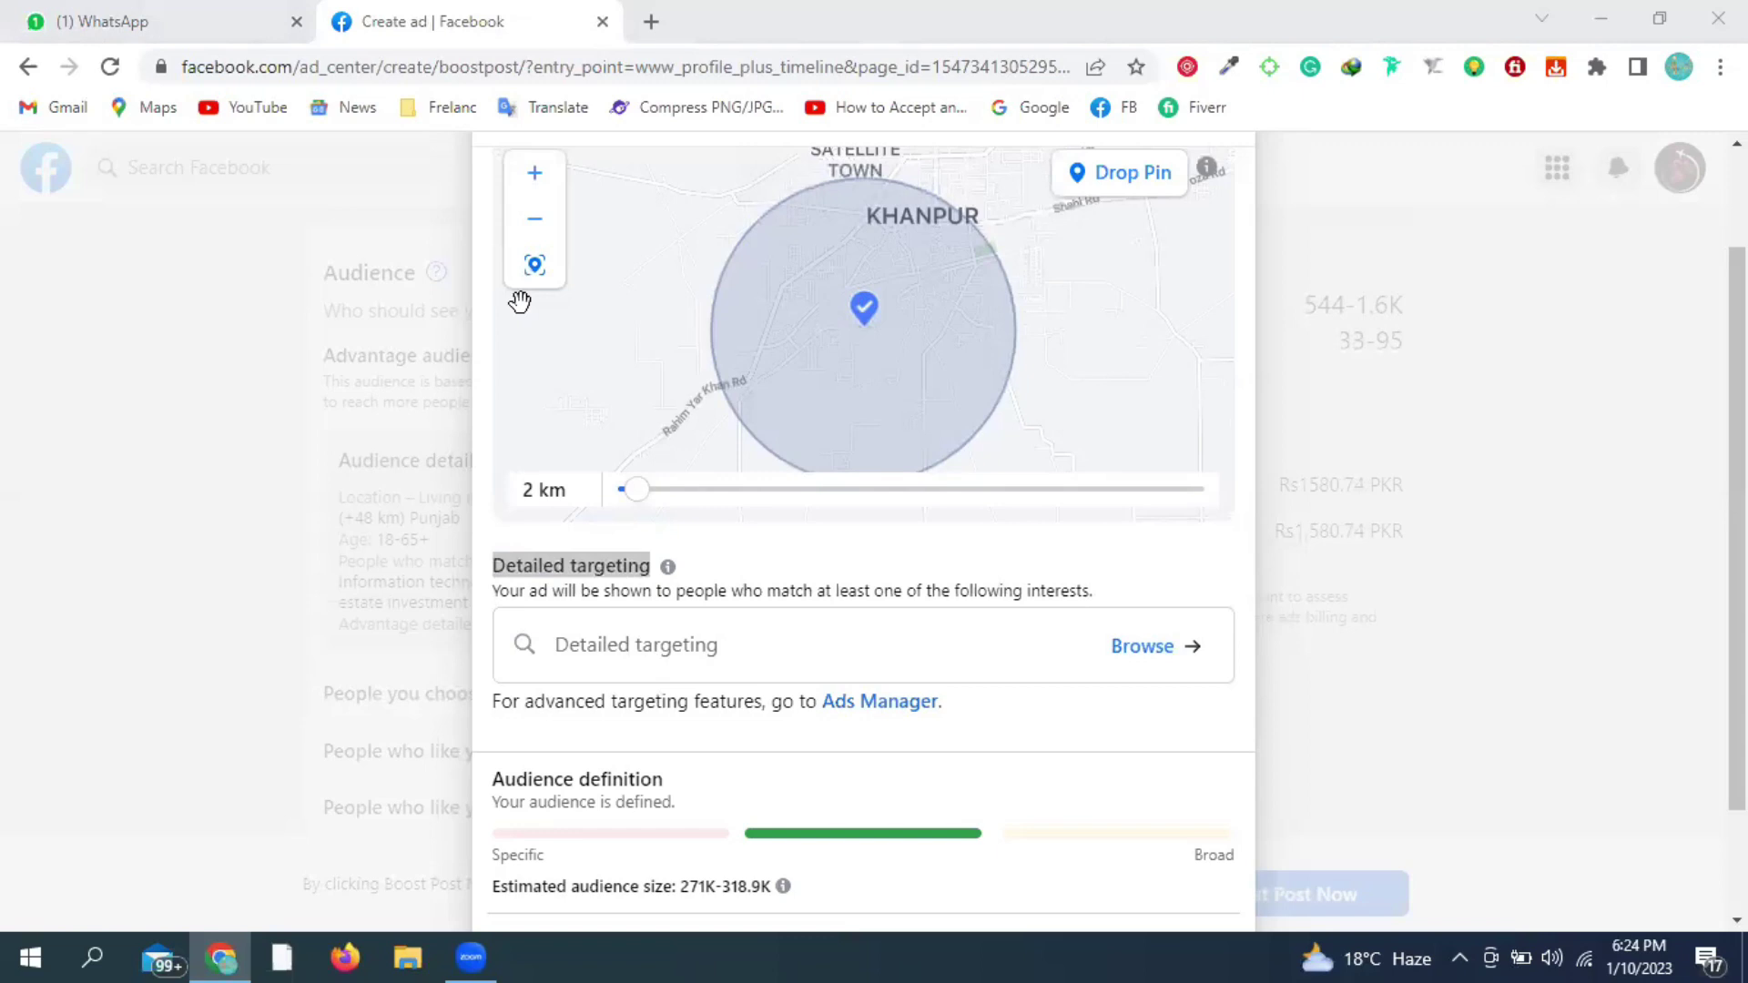
{"action": "left_click", "coordinate": [748, 572]}
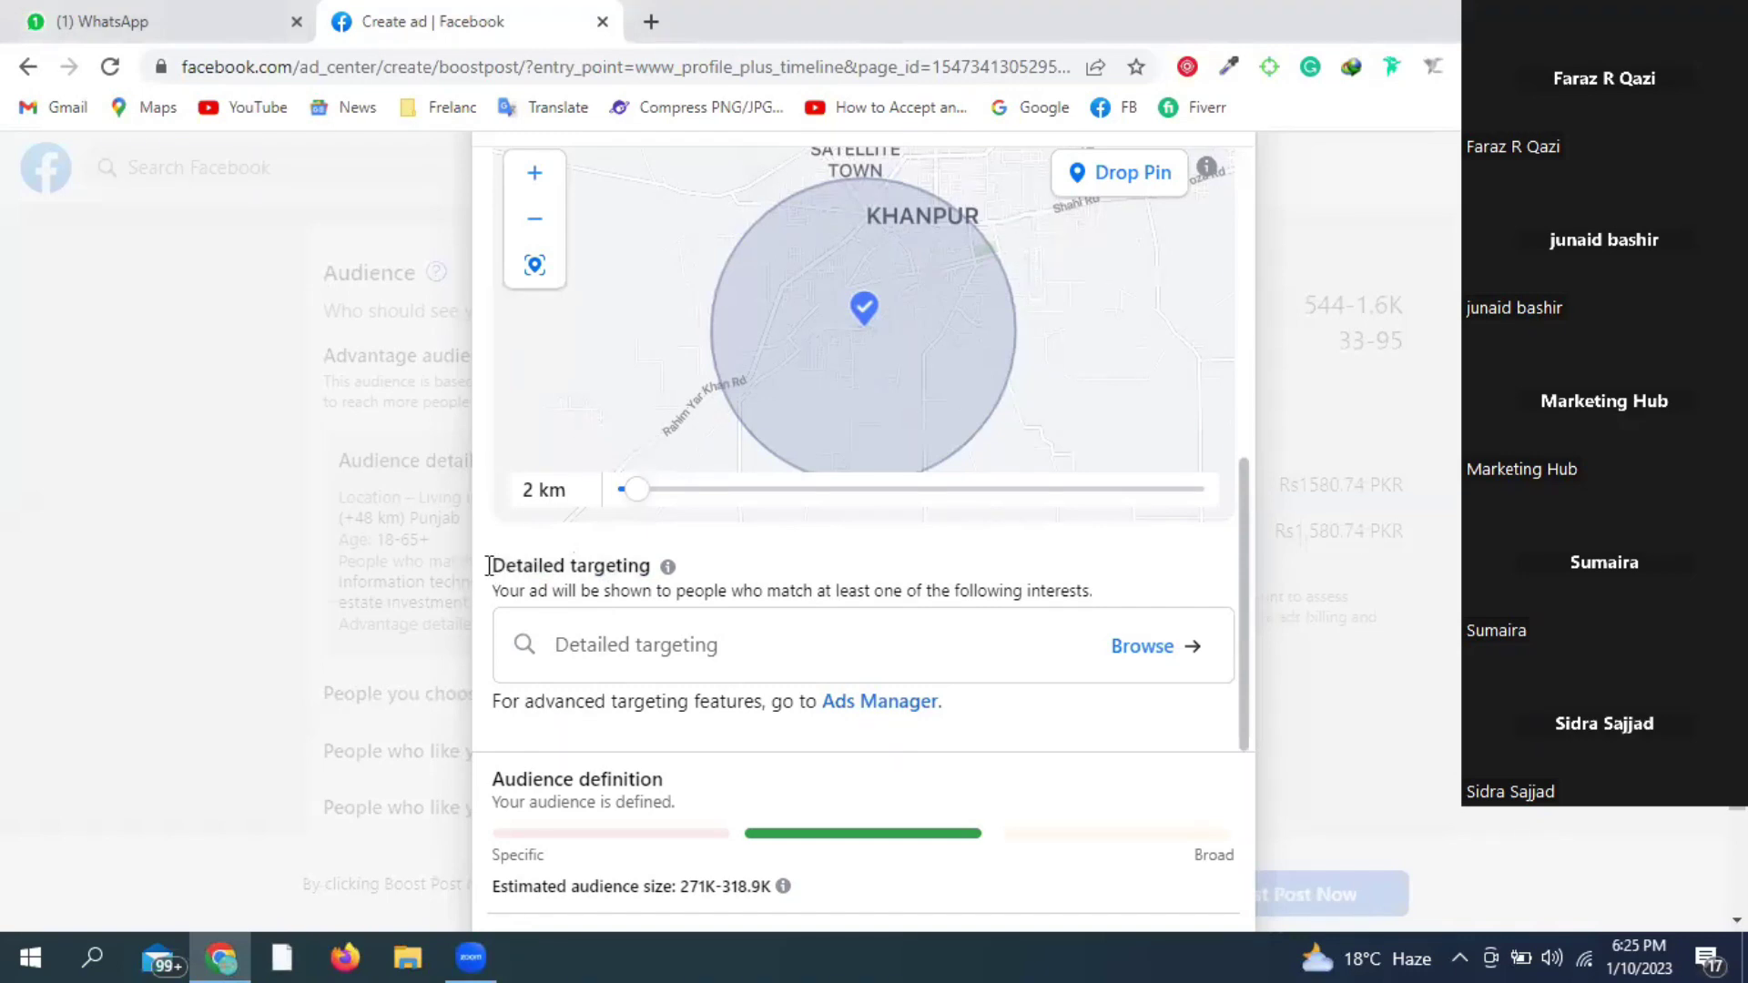
{"action": "left_click_drag", "start_coordinate": [490, 568], "coordinate": [724, 575]}
{"action": "left_click", "coordinate": [723, 575]}
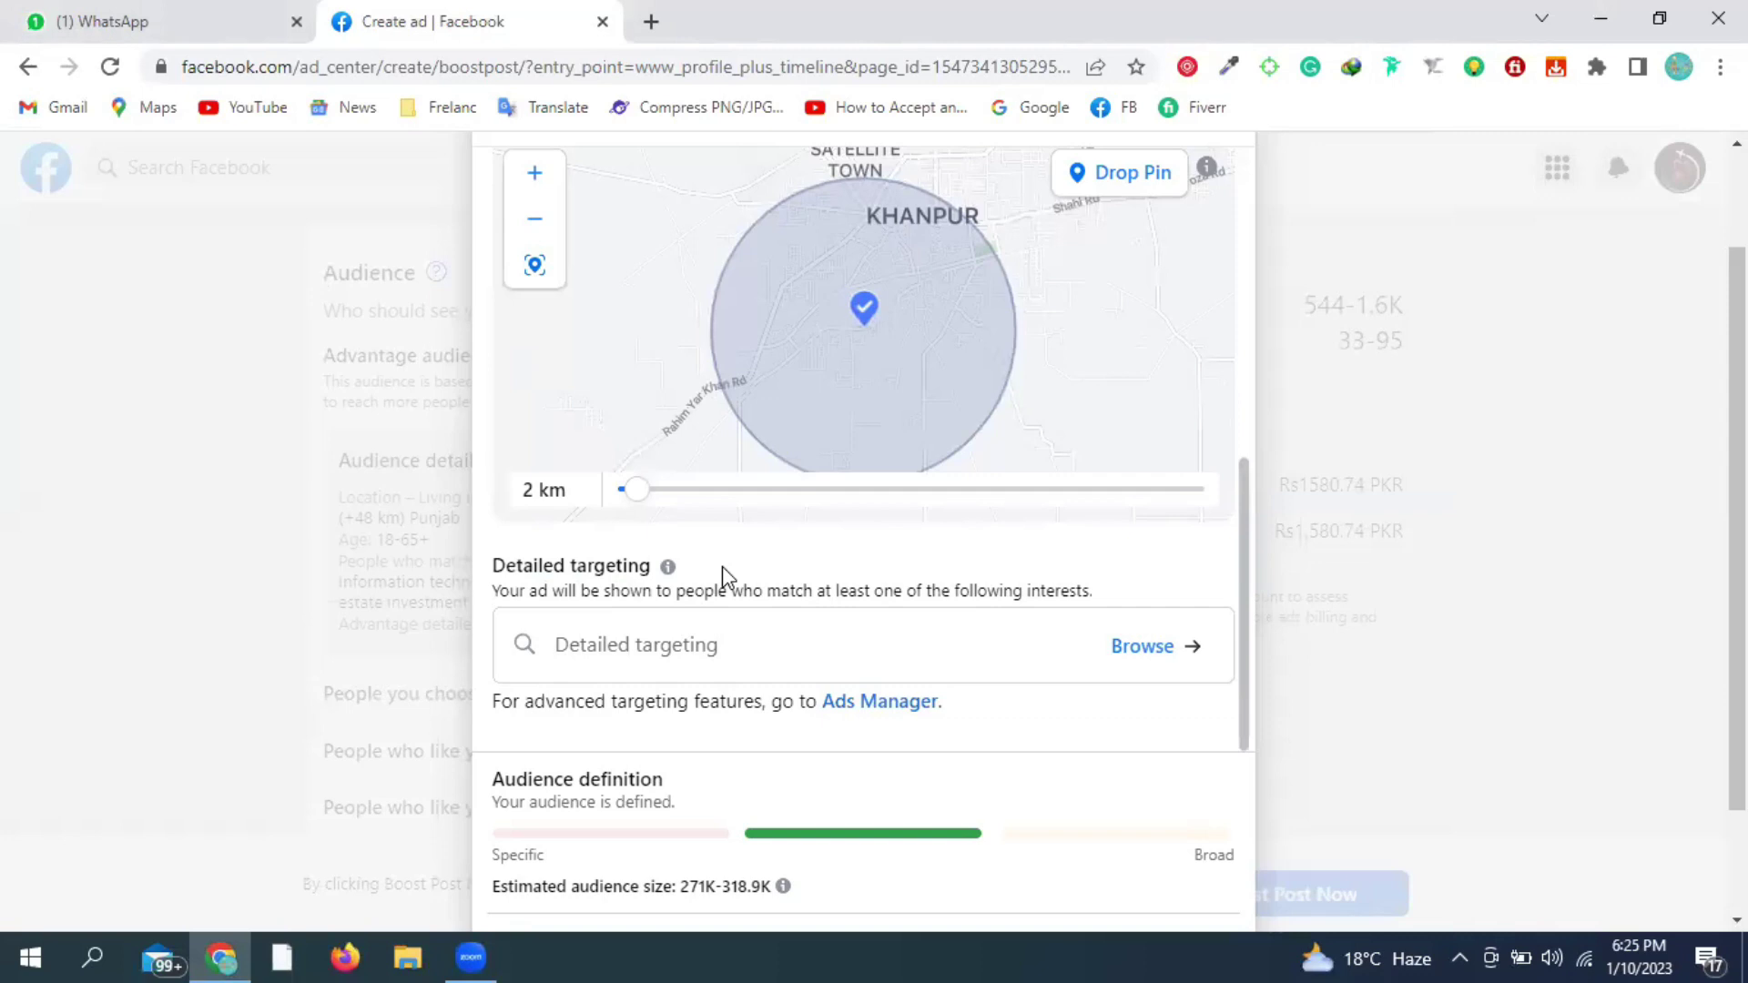
{"action": "left_click", "coordinate": [617, 647]}
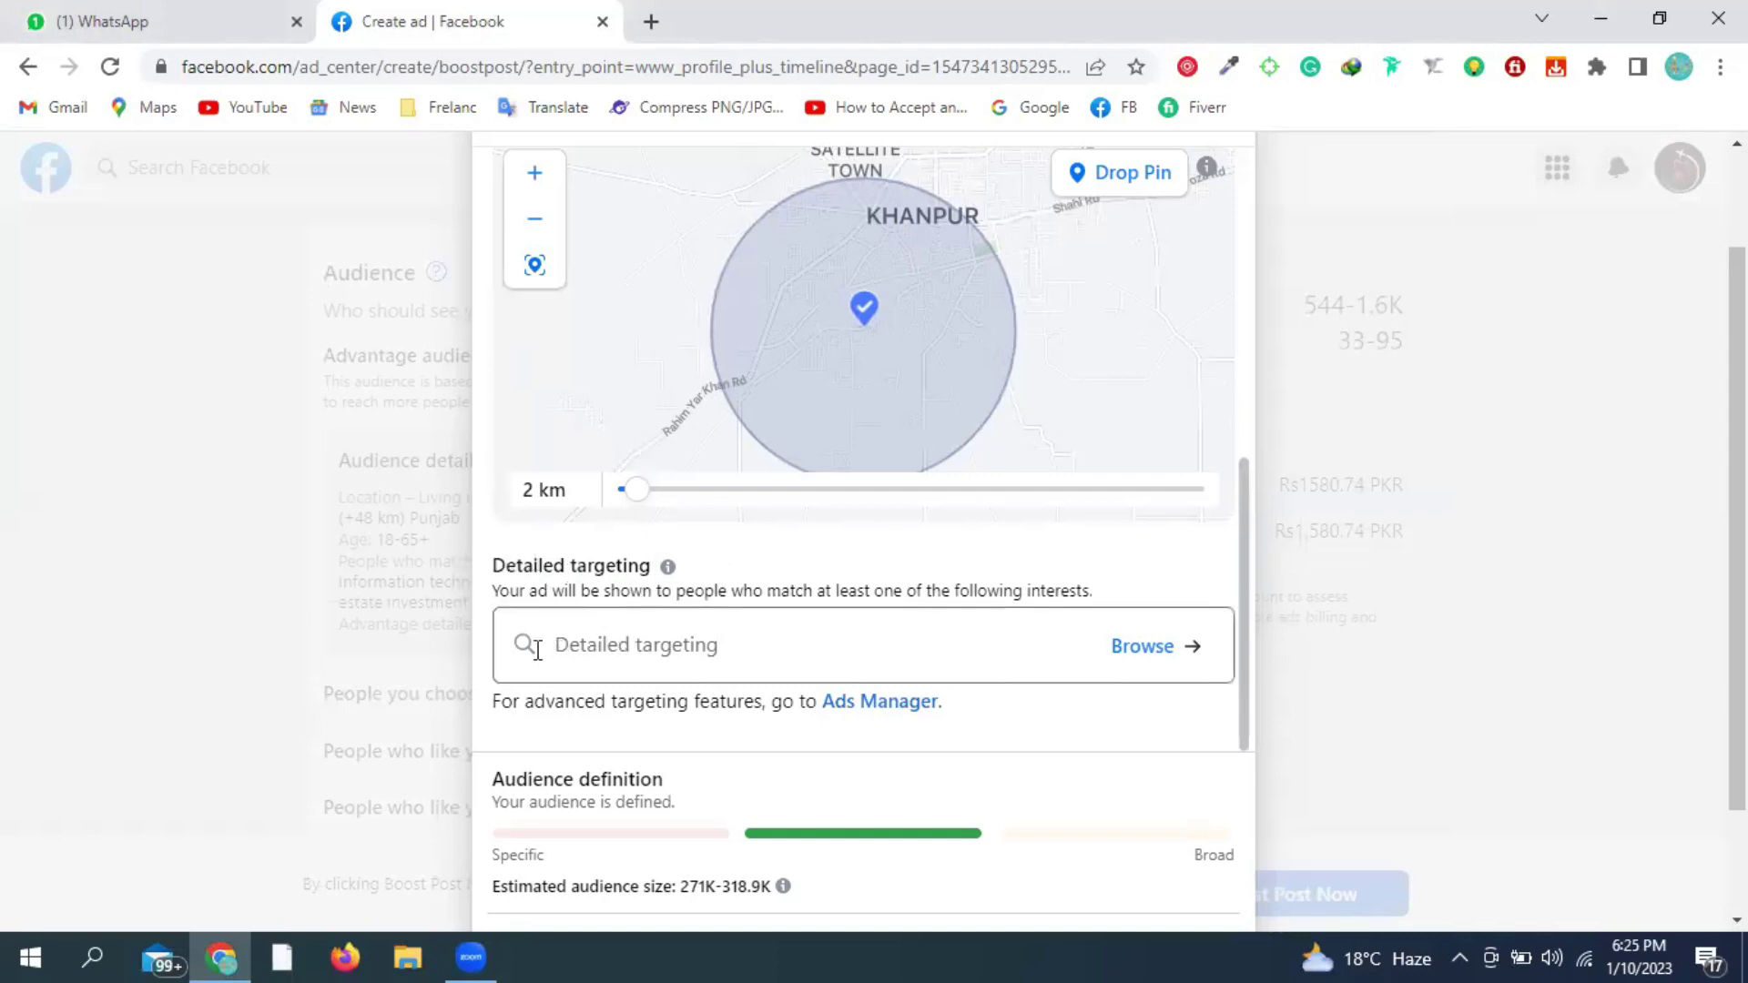
- Browse the detailed targeting categories and expand the Education section of Demographics
{"action": "left_click", "coordinate": [1130, 652]}
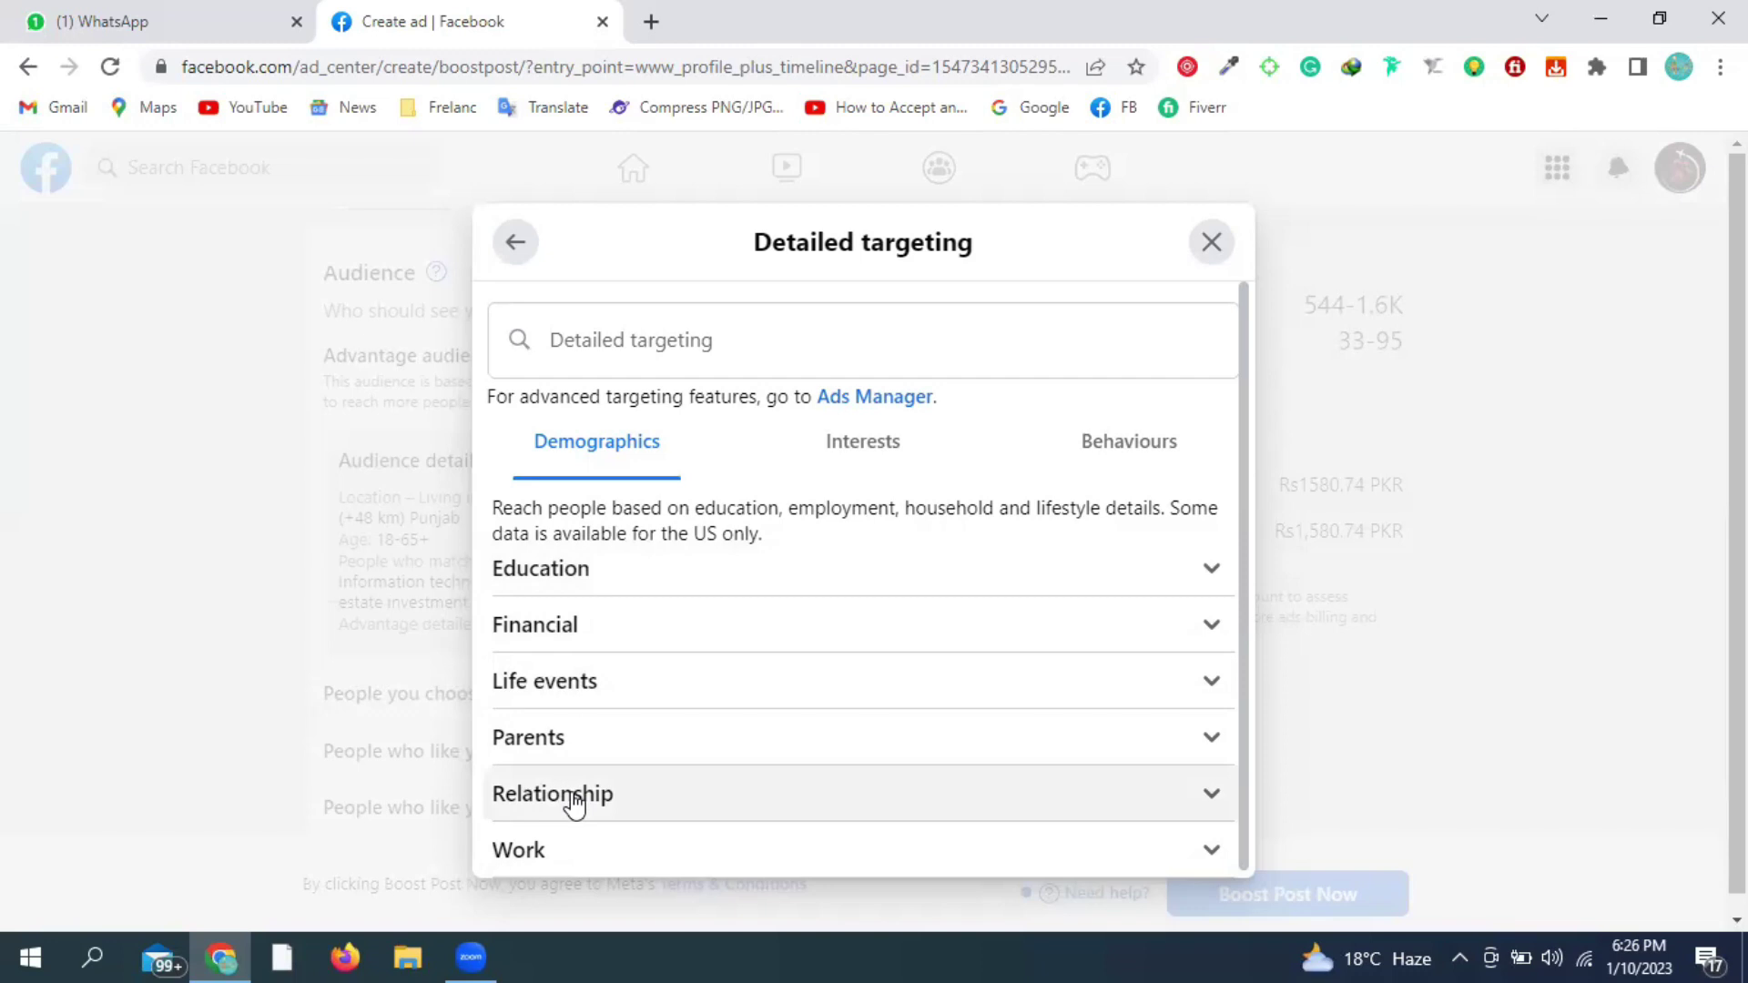
{"action": "scroll", "coordinate": [1131, 441], "scroll_direction": "down", "scroll_amount": 1}
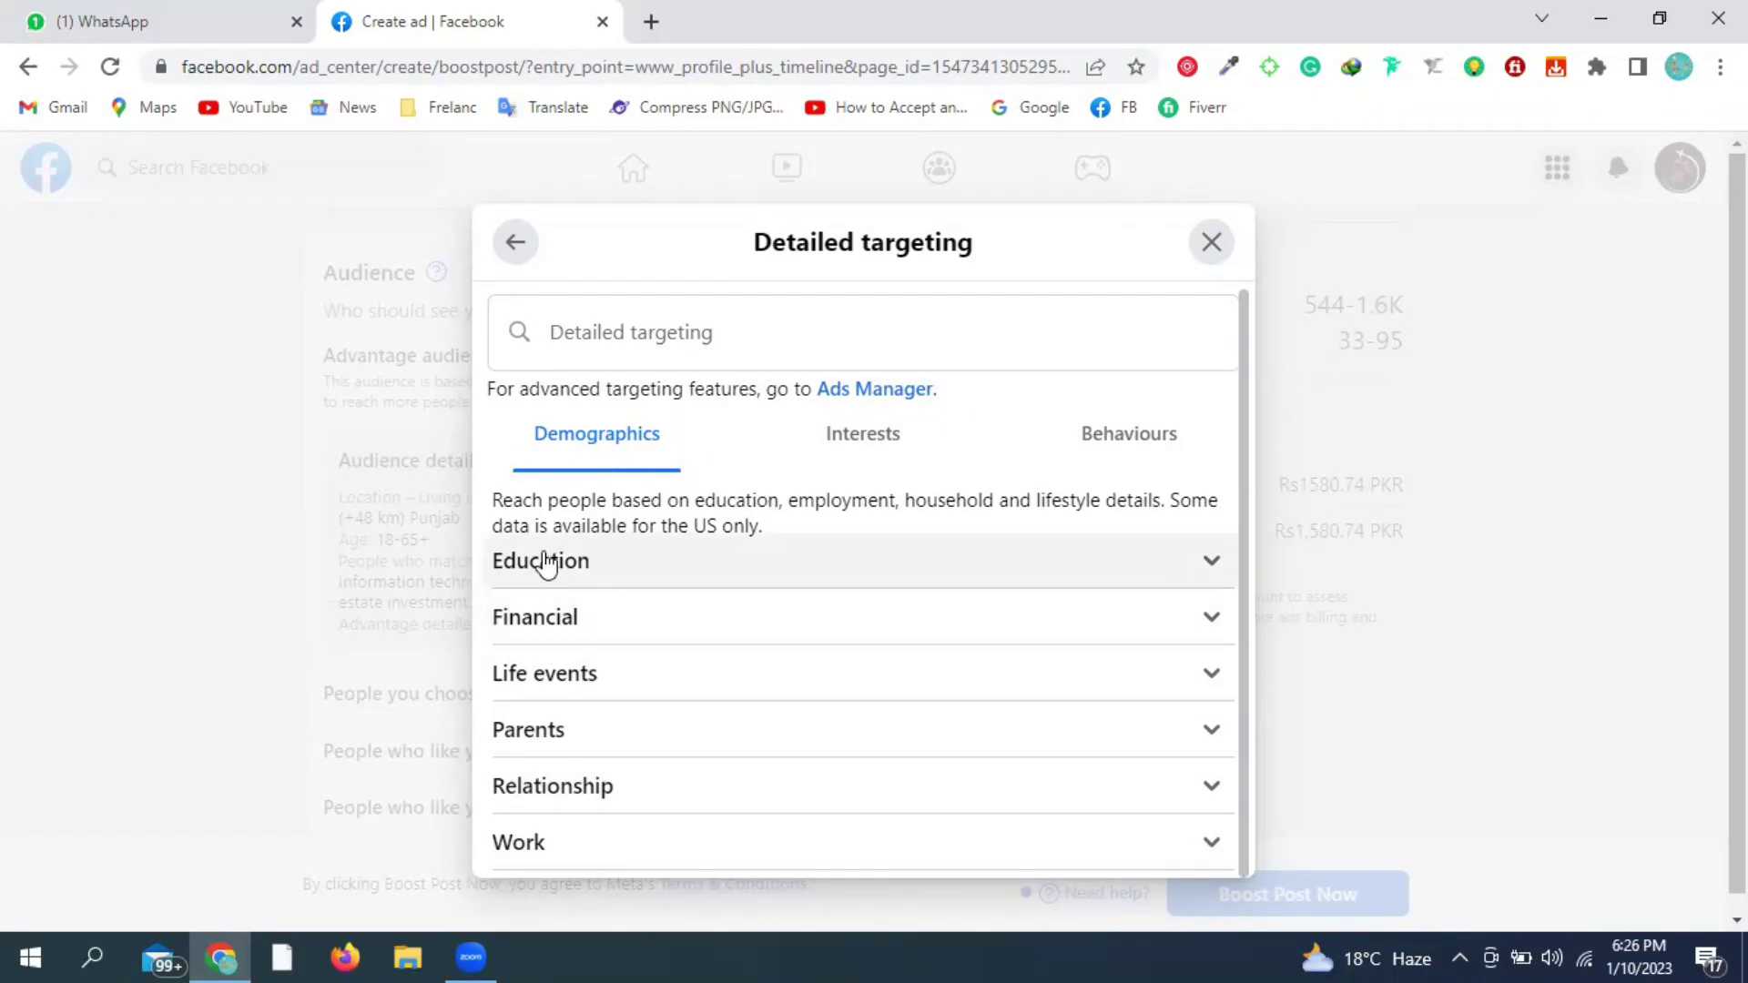
{"action": "left_click", "coordinate": [687, 565]}
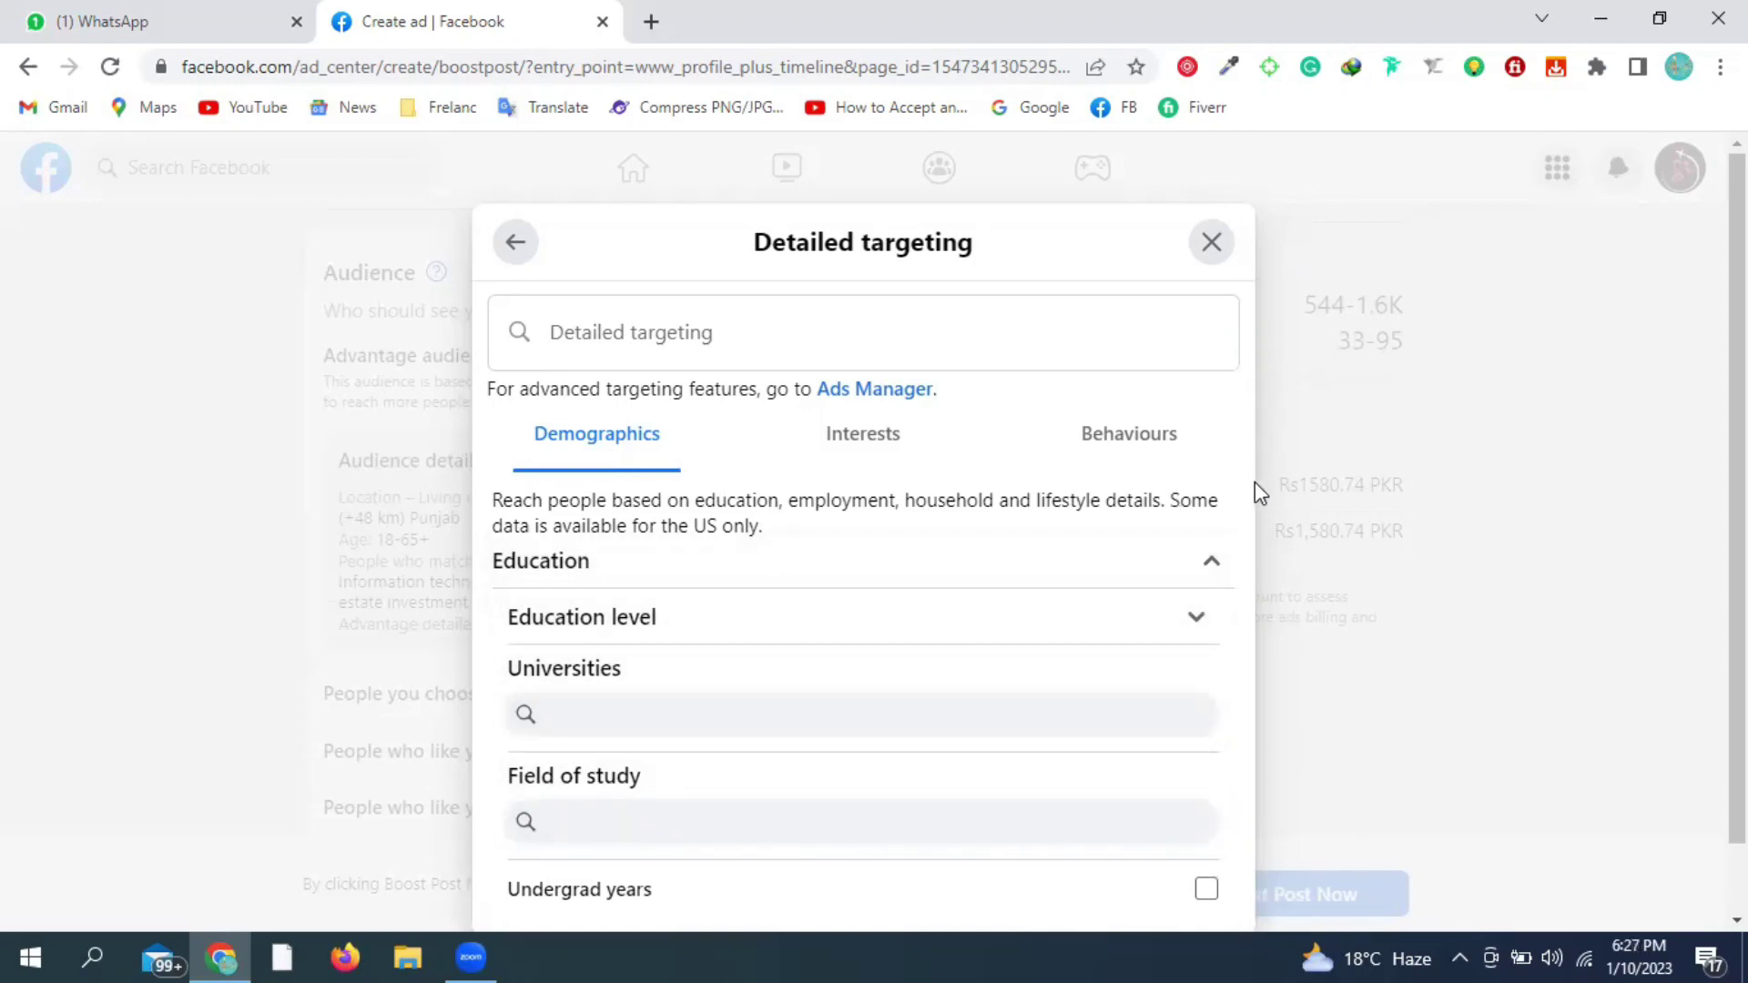
- Expand the Education level options and select At university, At university (postgraduate) and Doctorate degree
{"action": "scroll", "coordinate": [1247, 492], "scroll_direction": "down", "scroll_amount": 1}
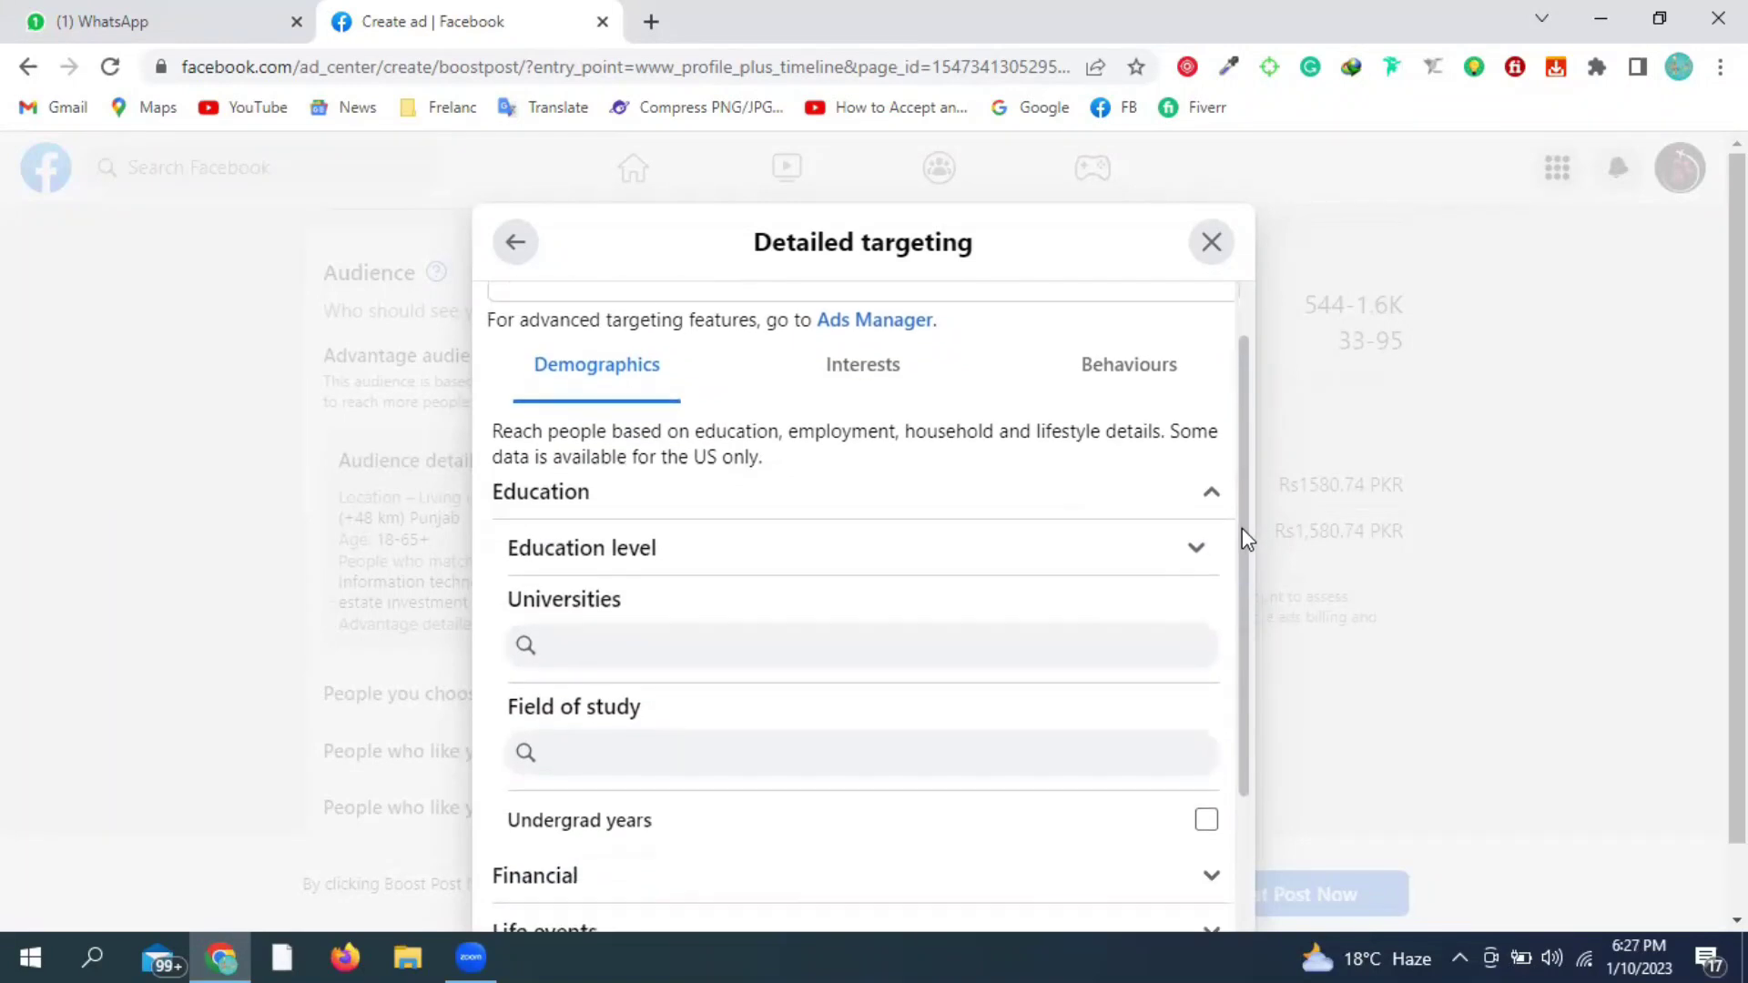
{"action": "scroll", "coordinate": [1241, 559], "scroll_direction": "down", "scroll_amount": 1}
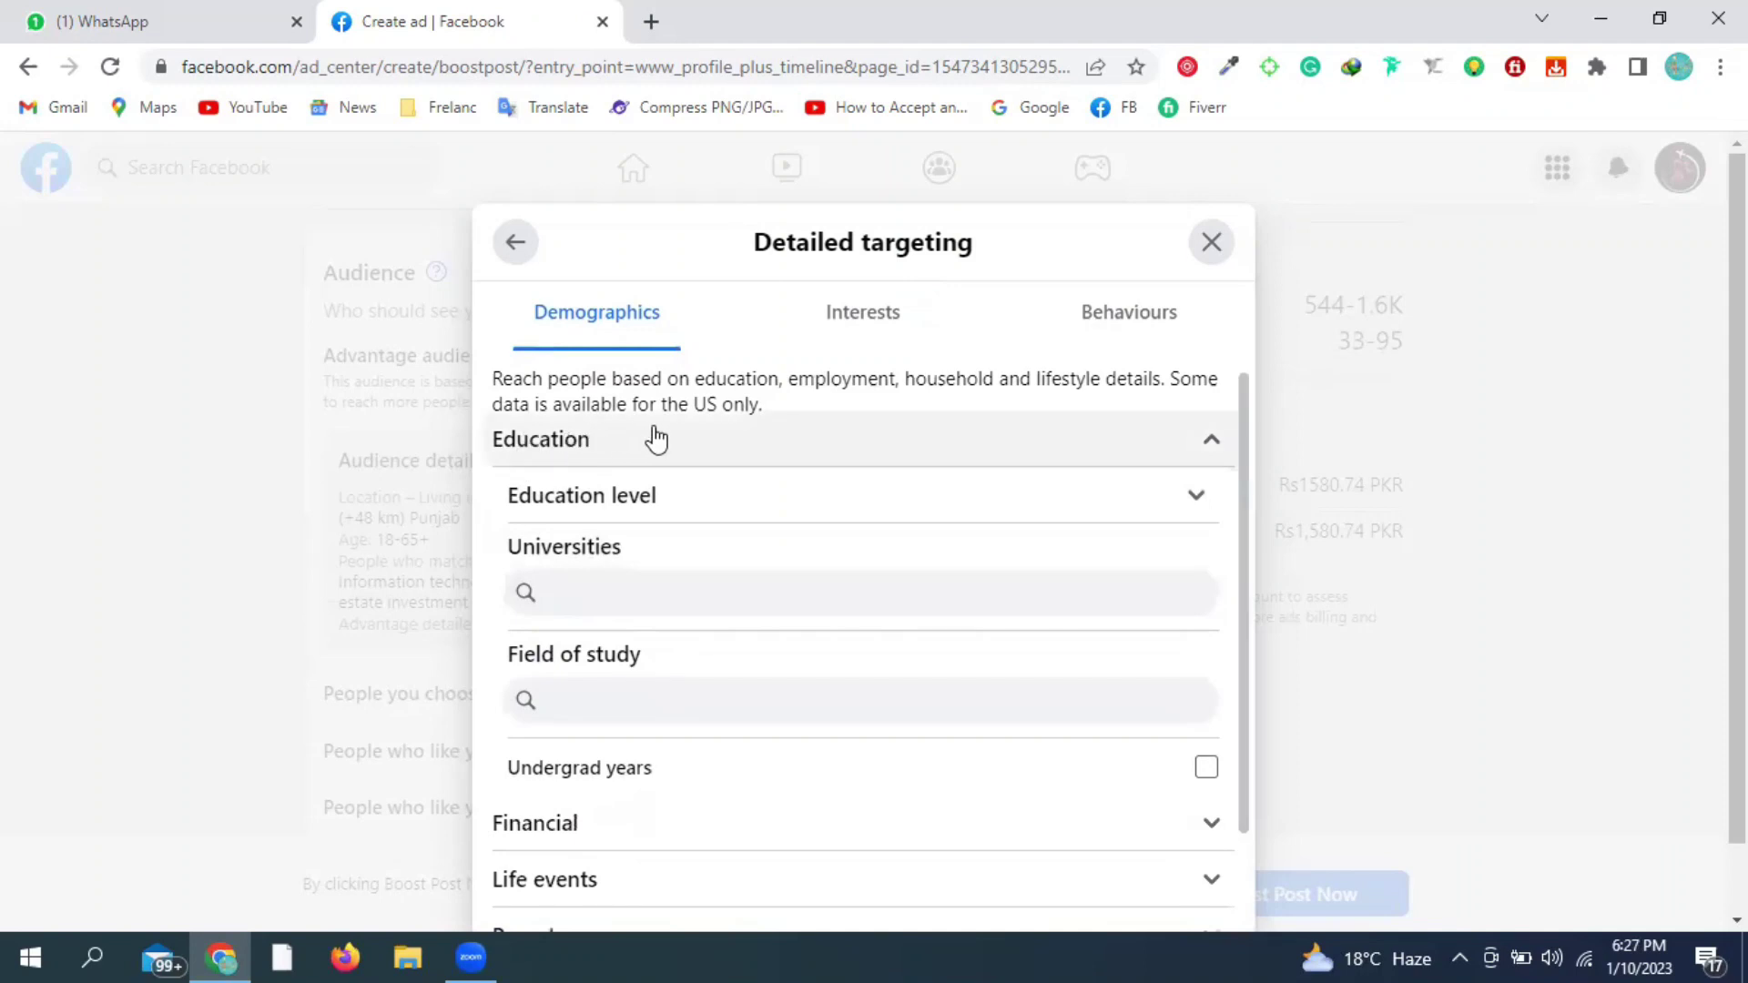
{"action": "left_click", "coordinate": [533, 508]}
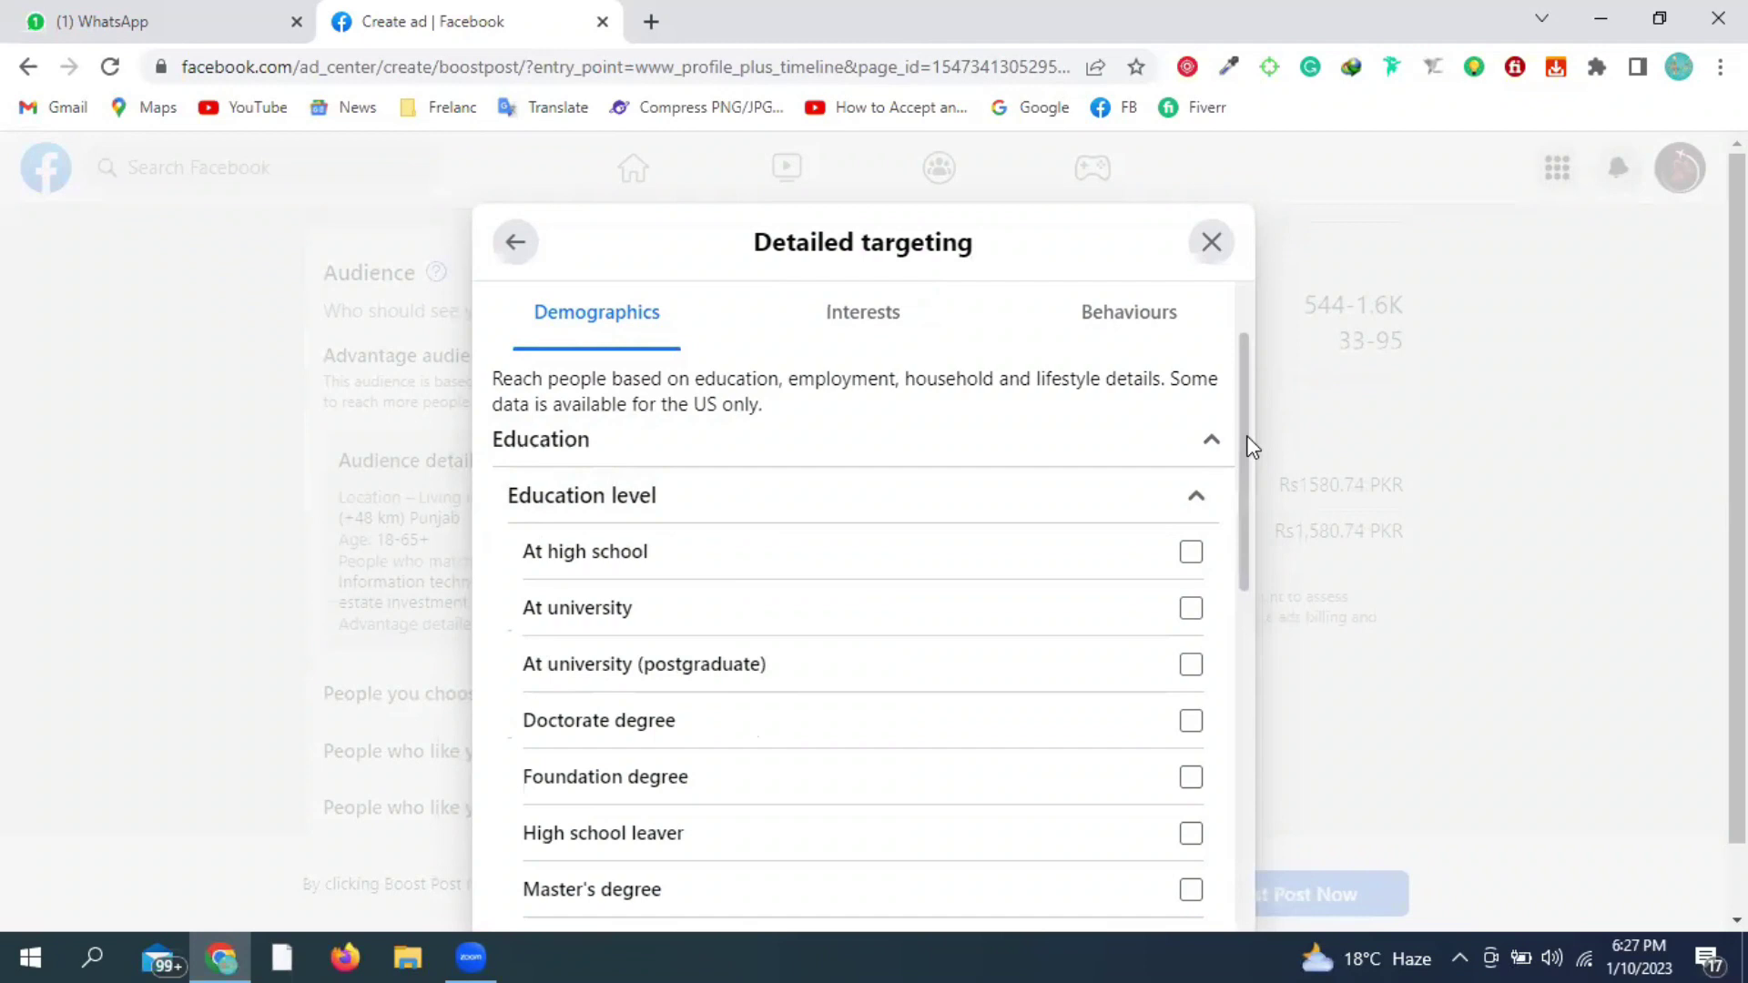
{"action": "left_click_drag", "start_coordinate": [1245, 436], "coordinate": [1247, 537]}
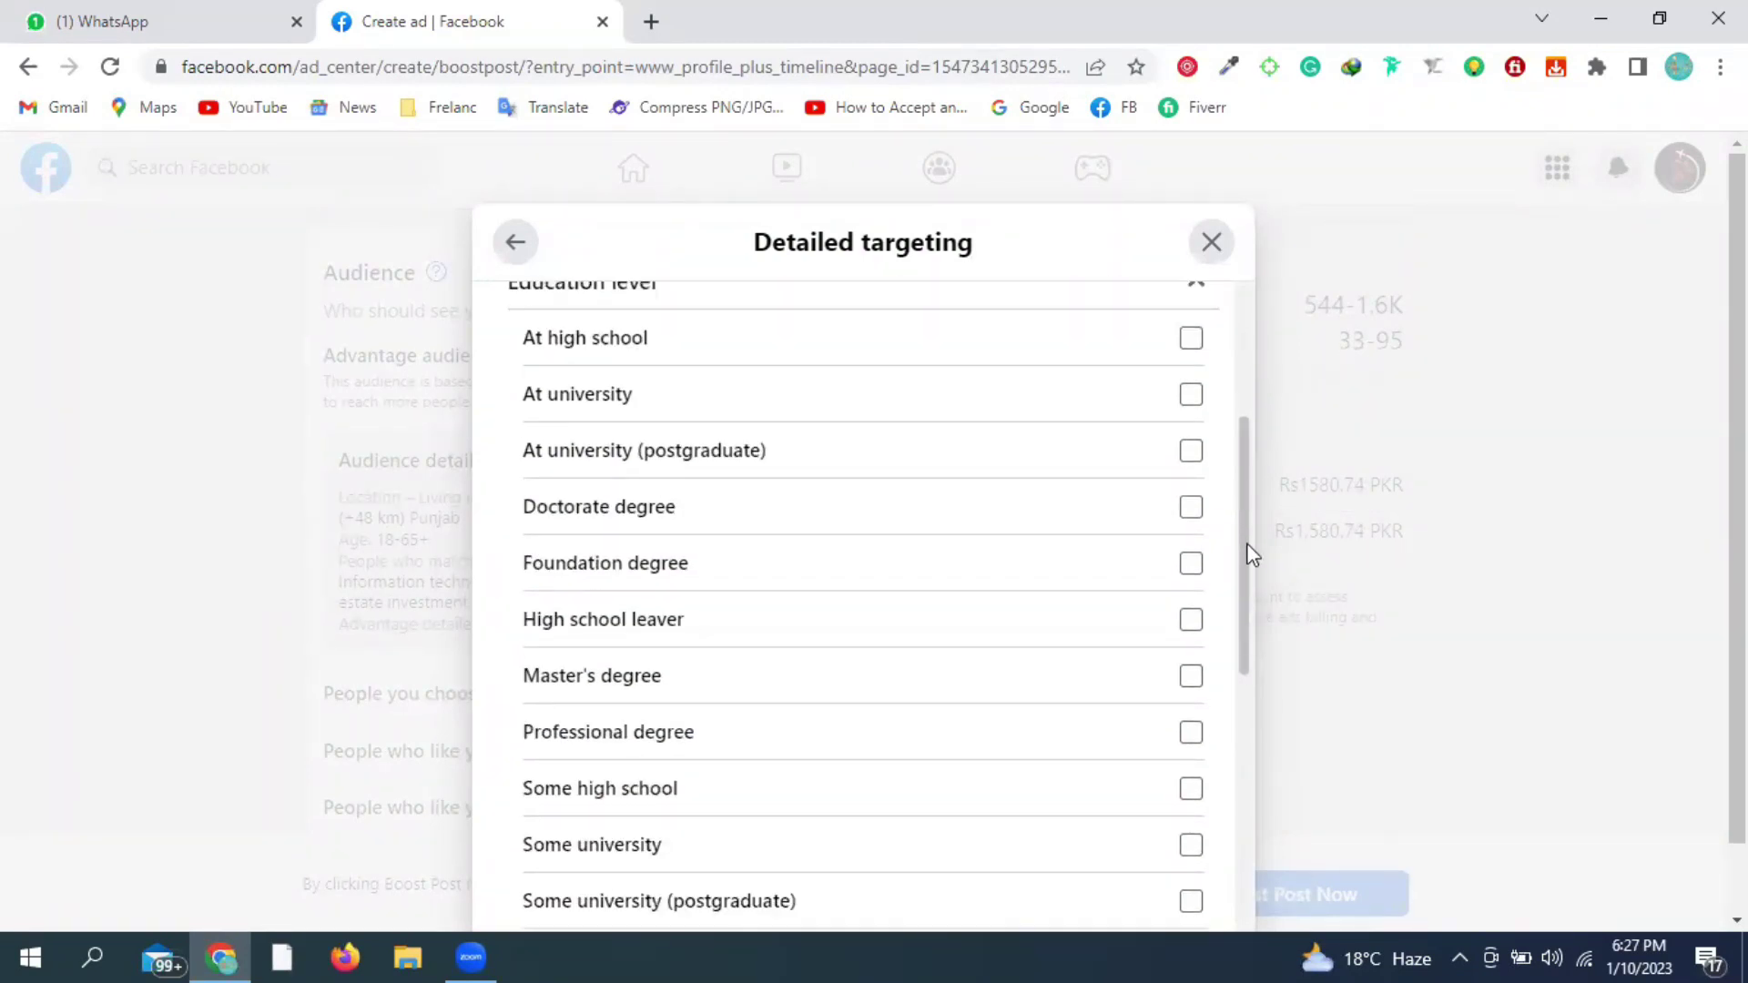
{"action": "scroll", "coordinate": [585, 487], "scroll_direction": "down", "scroll_amount": 1}
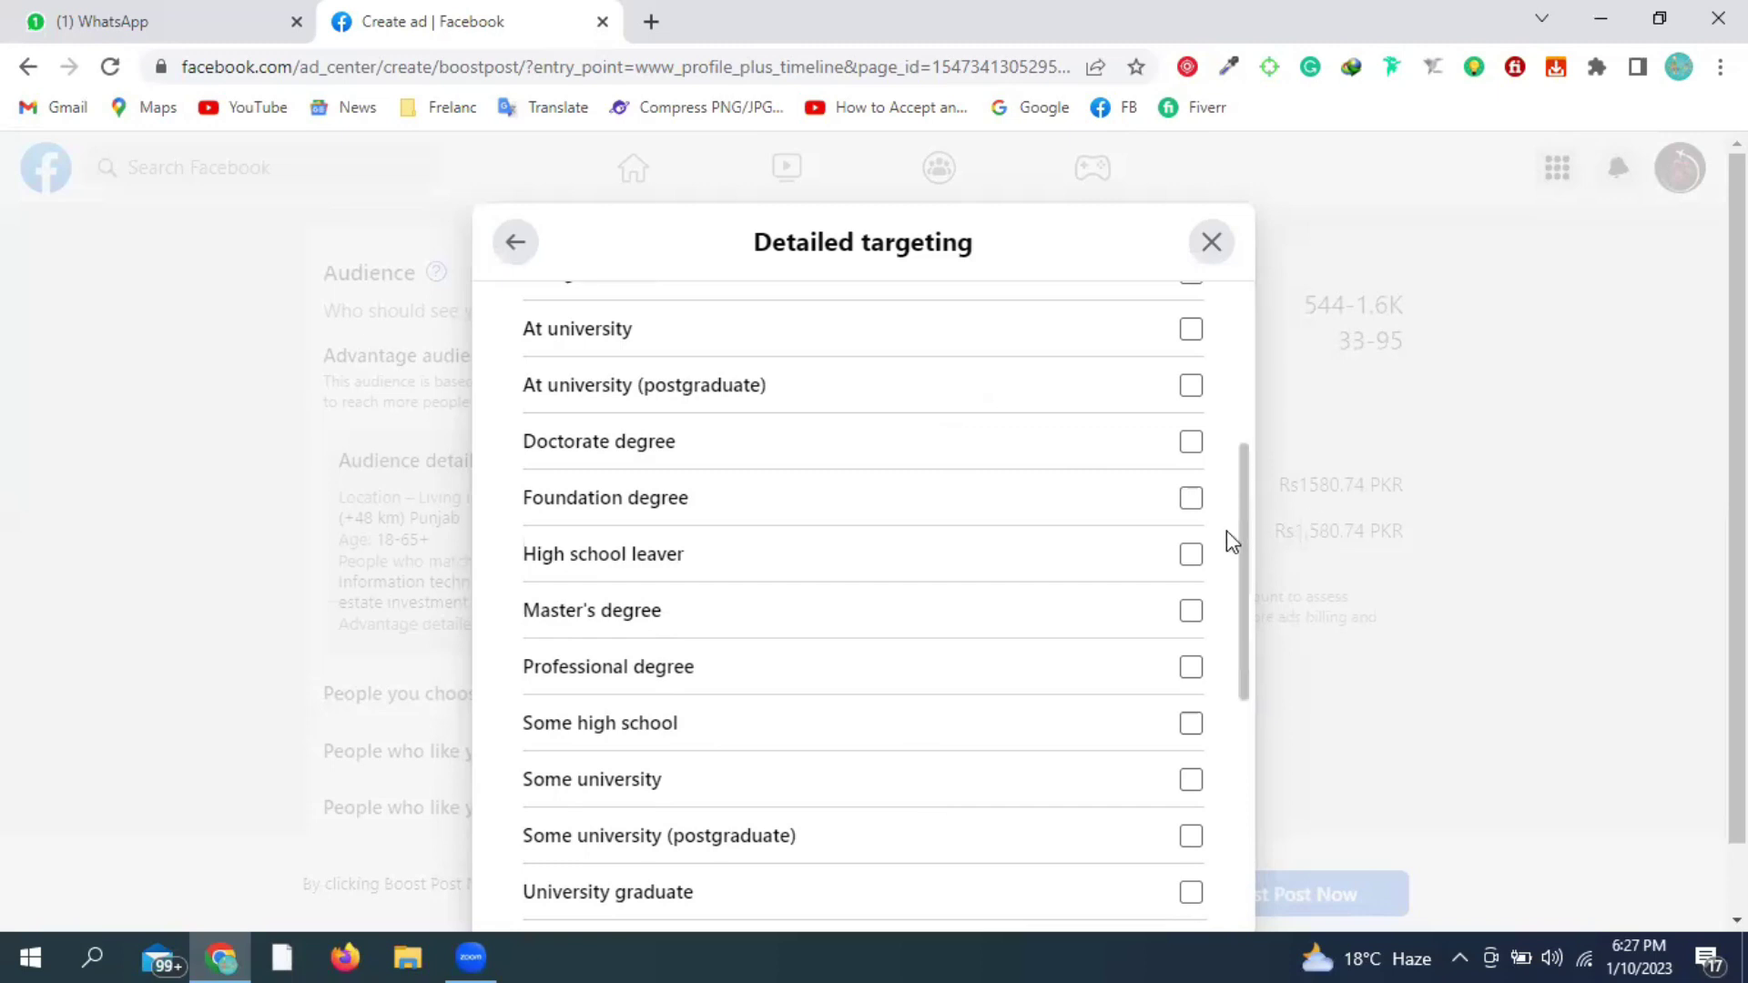
{"action": "mouse_move", "coordinate": [1241, 495]}
{"action": "left_mouse_down"}
{"action": "mouse_move", "coordinate": [1249, 413]}
{"action": "mouse_move", "coordinate": [1252, 473]}
{"action": "left_mouse_up"}
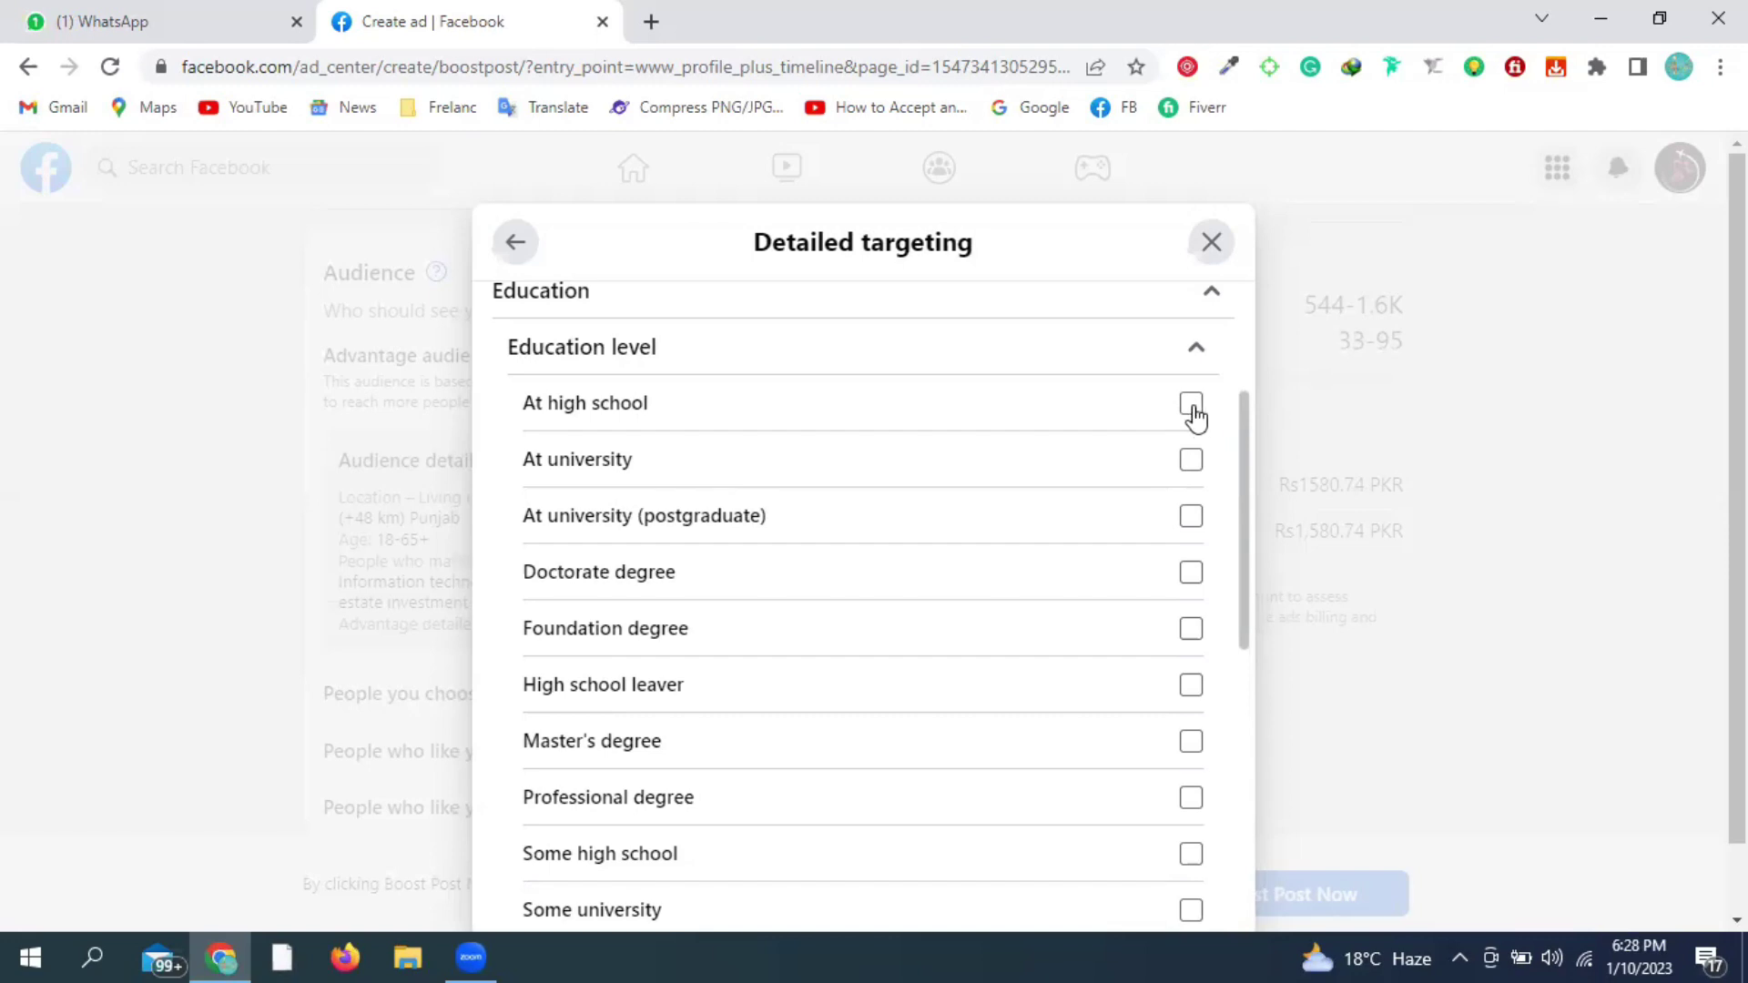
{"action": "left_click", "coordinate": [1190, 462]}
{"action": "left_click", "coordinate": [1191, 516]}
{"action": "left_click", "coordinate": [1191, 579]}
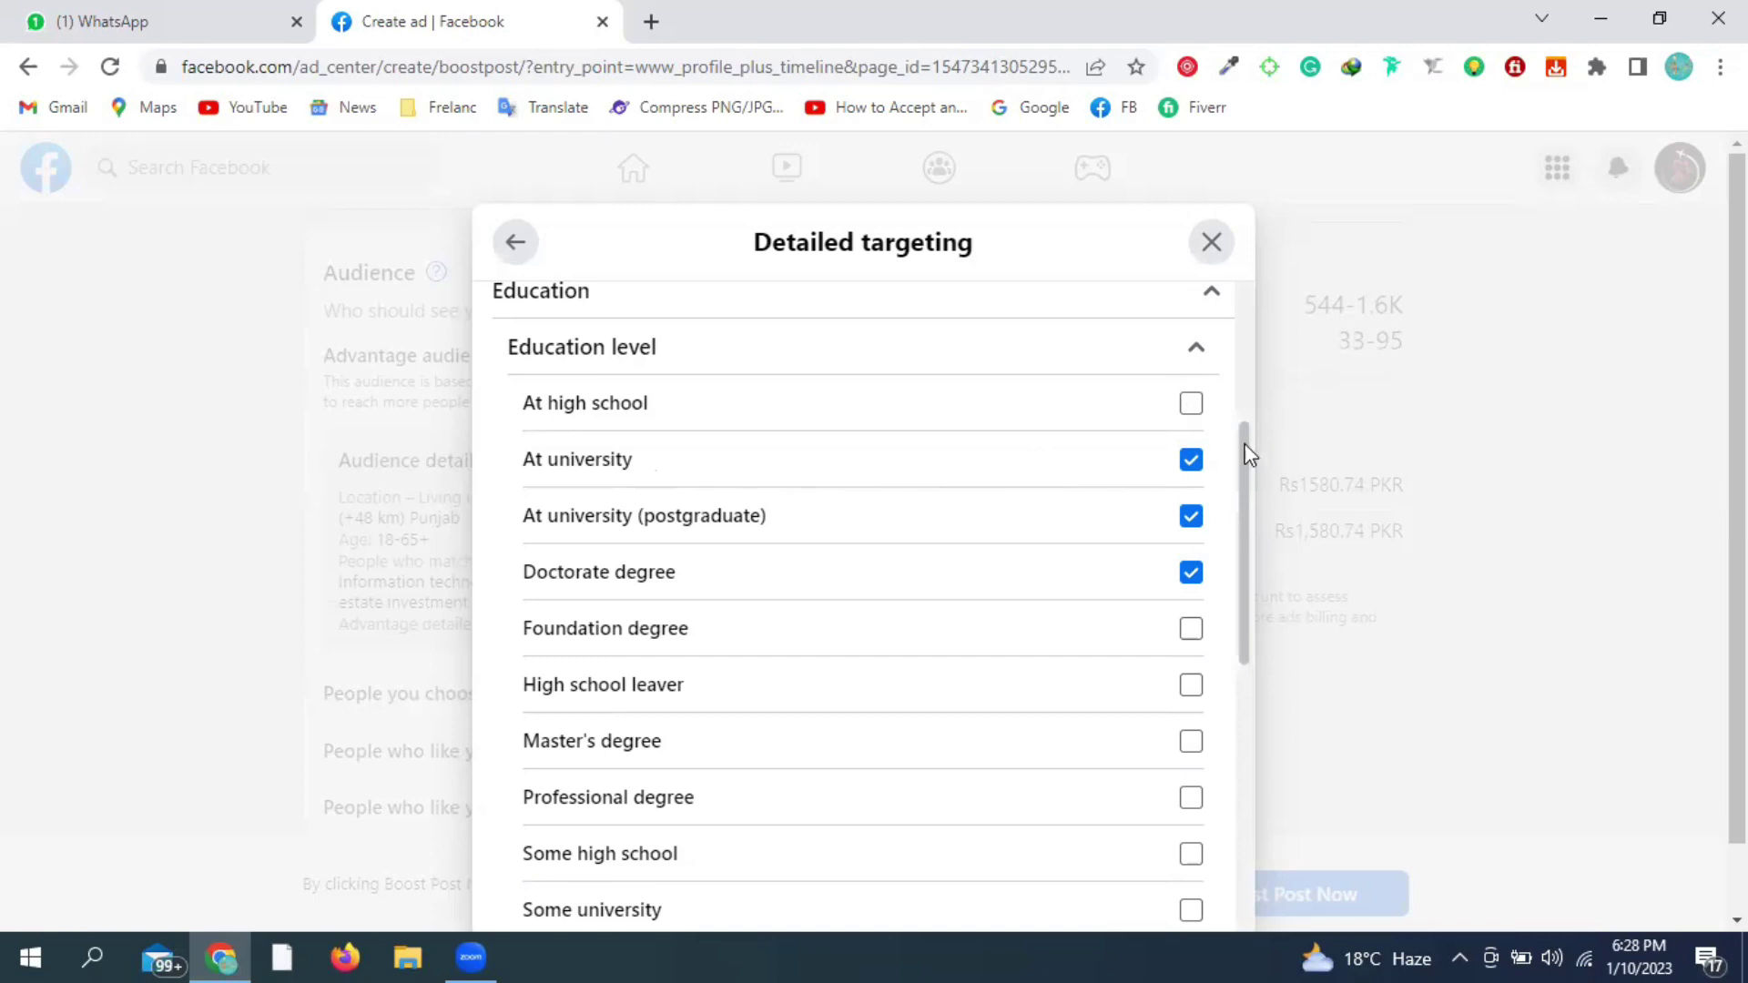
- Search the Universities targeting under Education for "islamia university"
{"action": "scroll", "coordinate": [1249, 519], "scroll_direction": "down", "scroll_amount": 1}
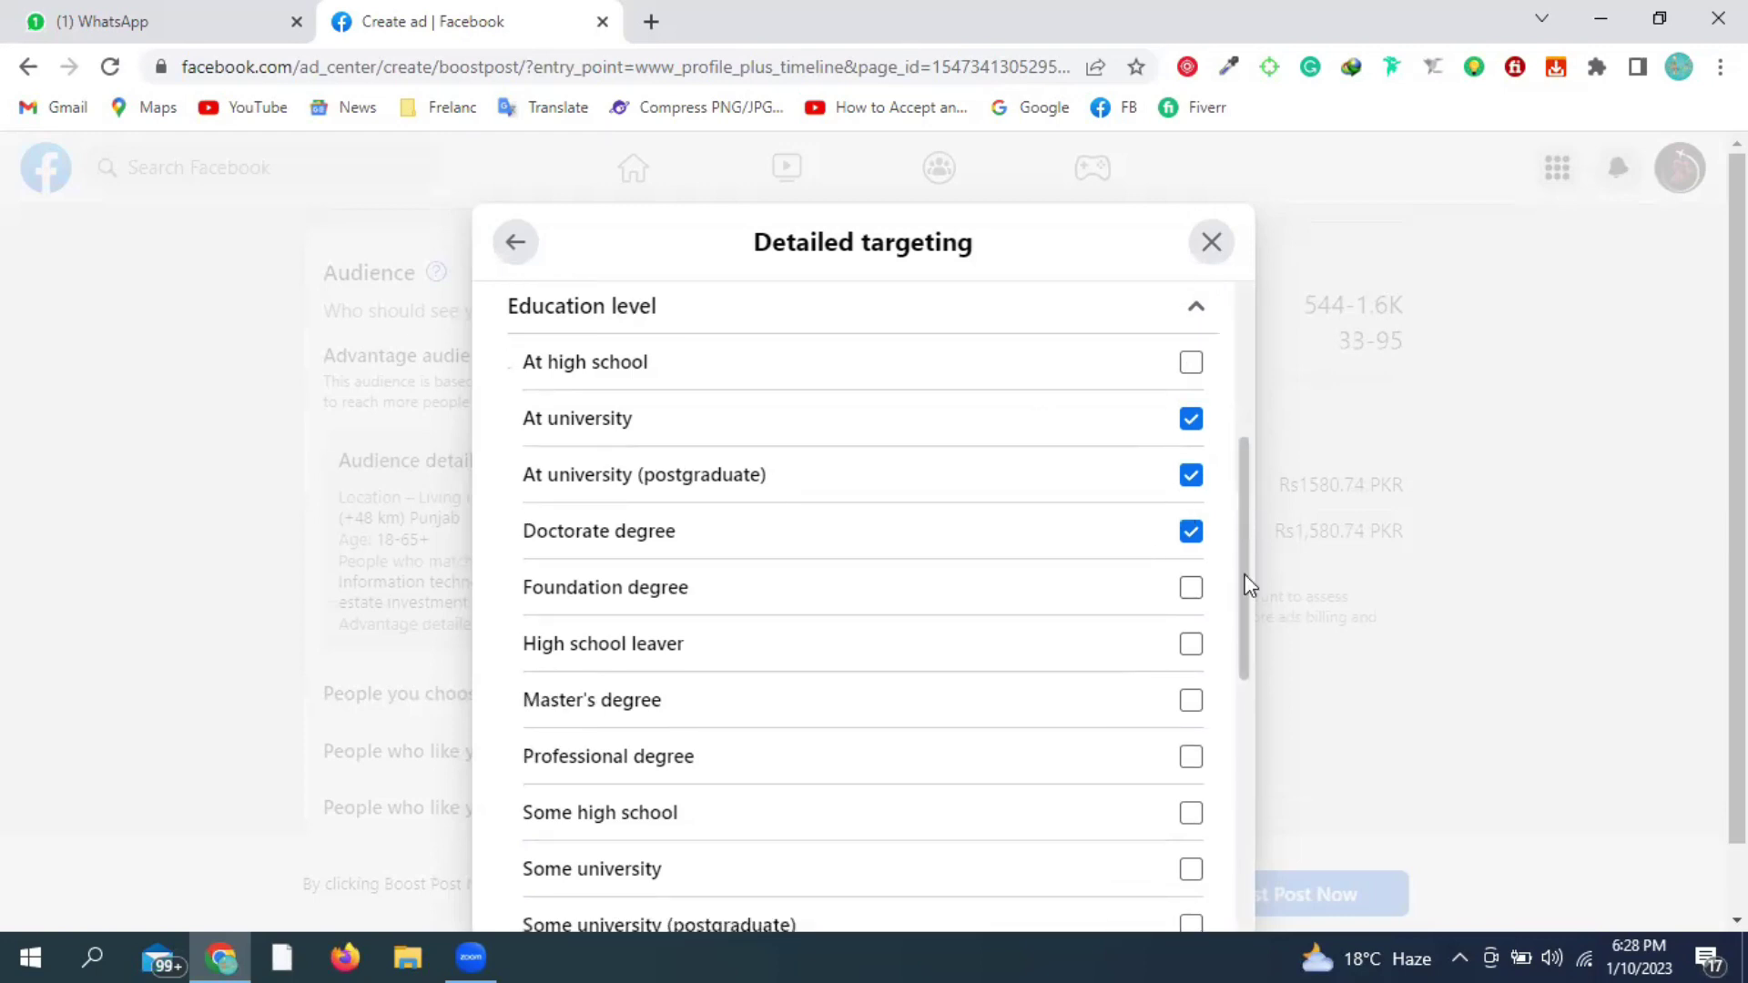
{"action": "scroll", "coordinate": [1245, 587], "scroll_direction": "down", "scroll_amount": 3}
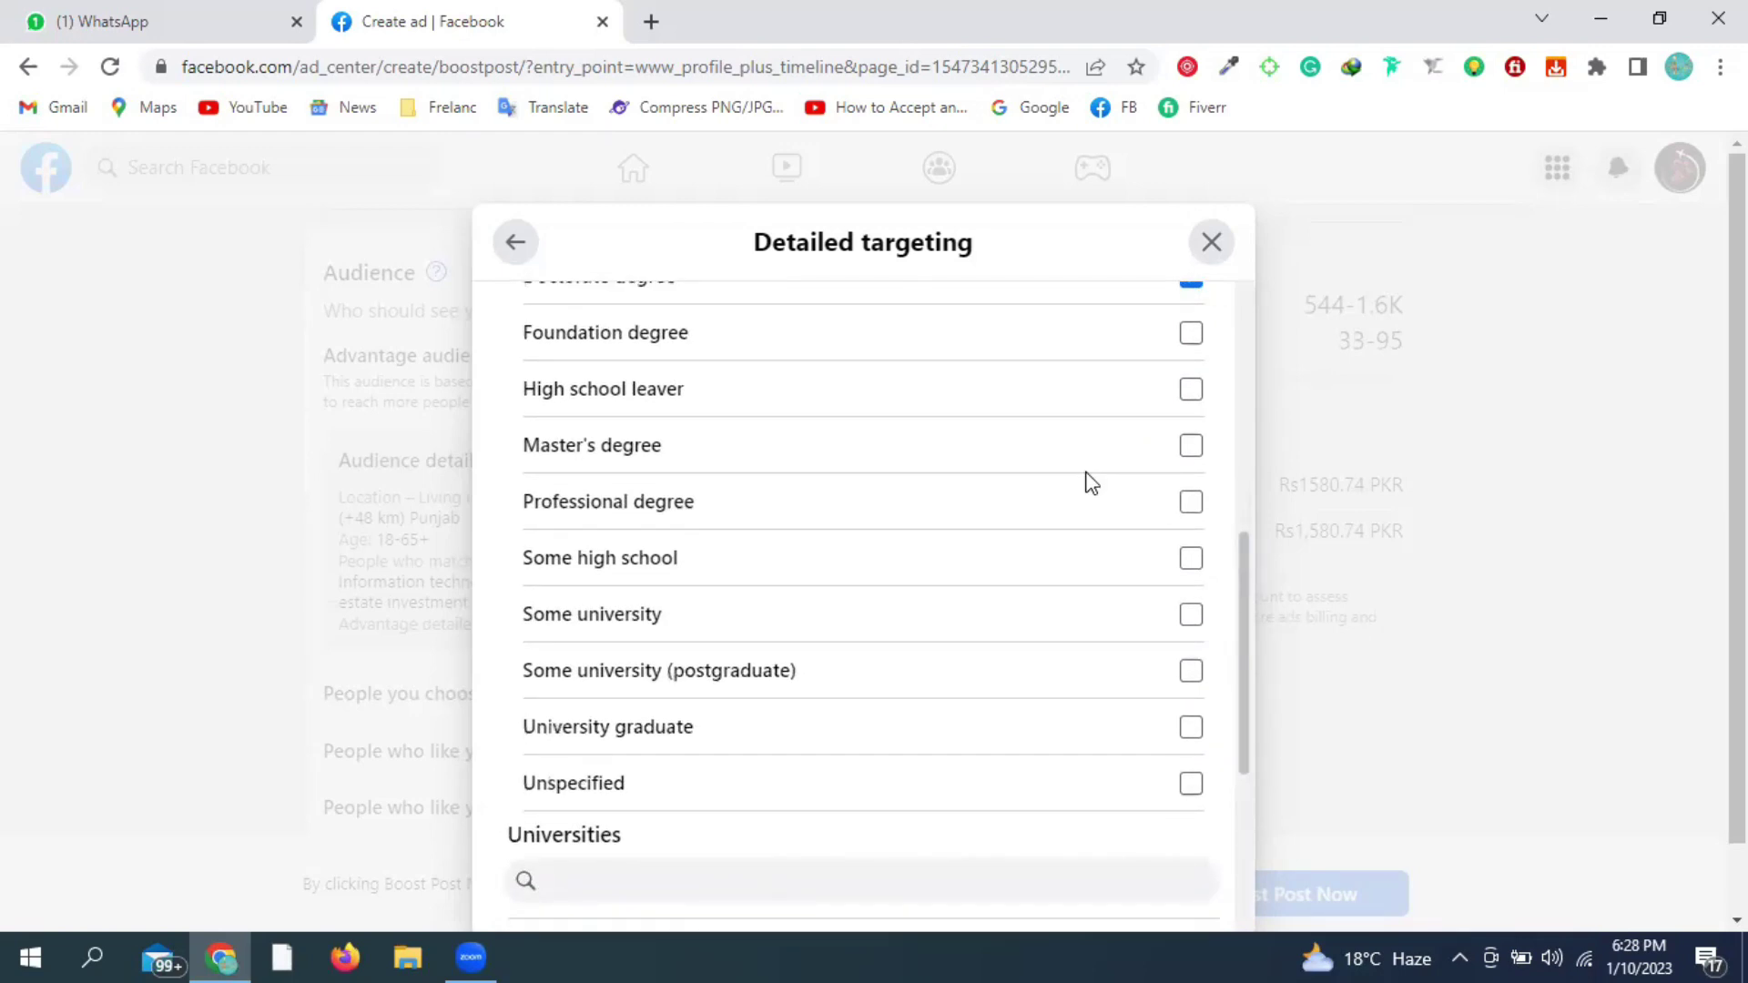
{"action": "scroll", "coordinate": [1247, 711], "scroll_direction": "down", "scroll_amount": 1}
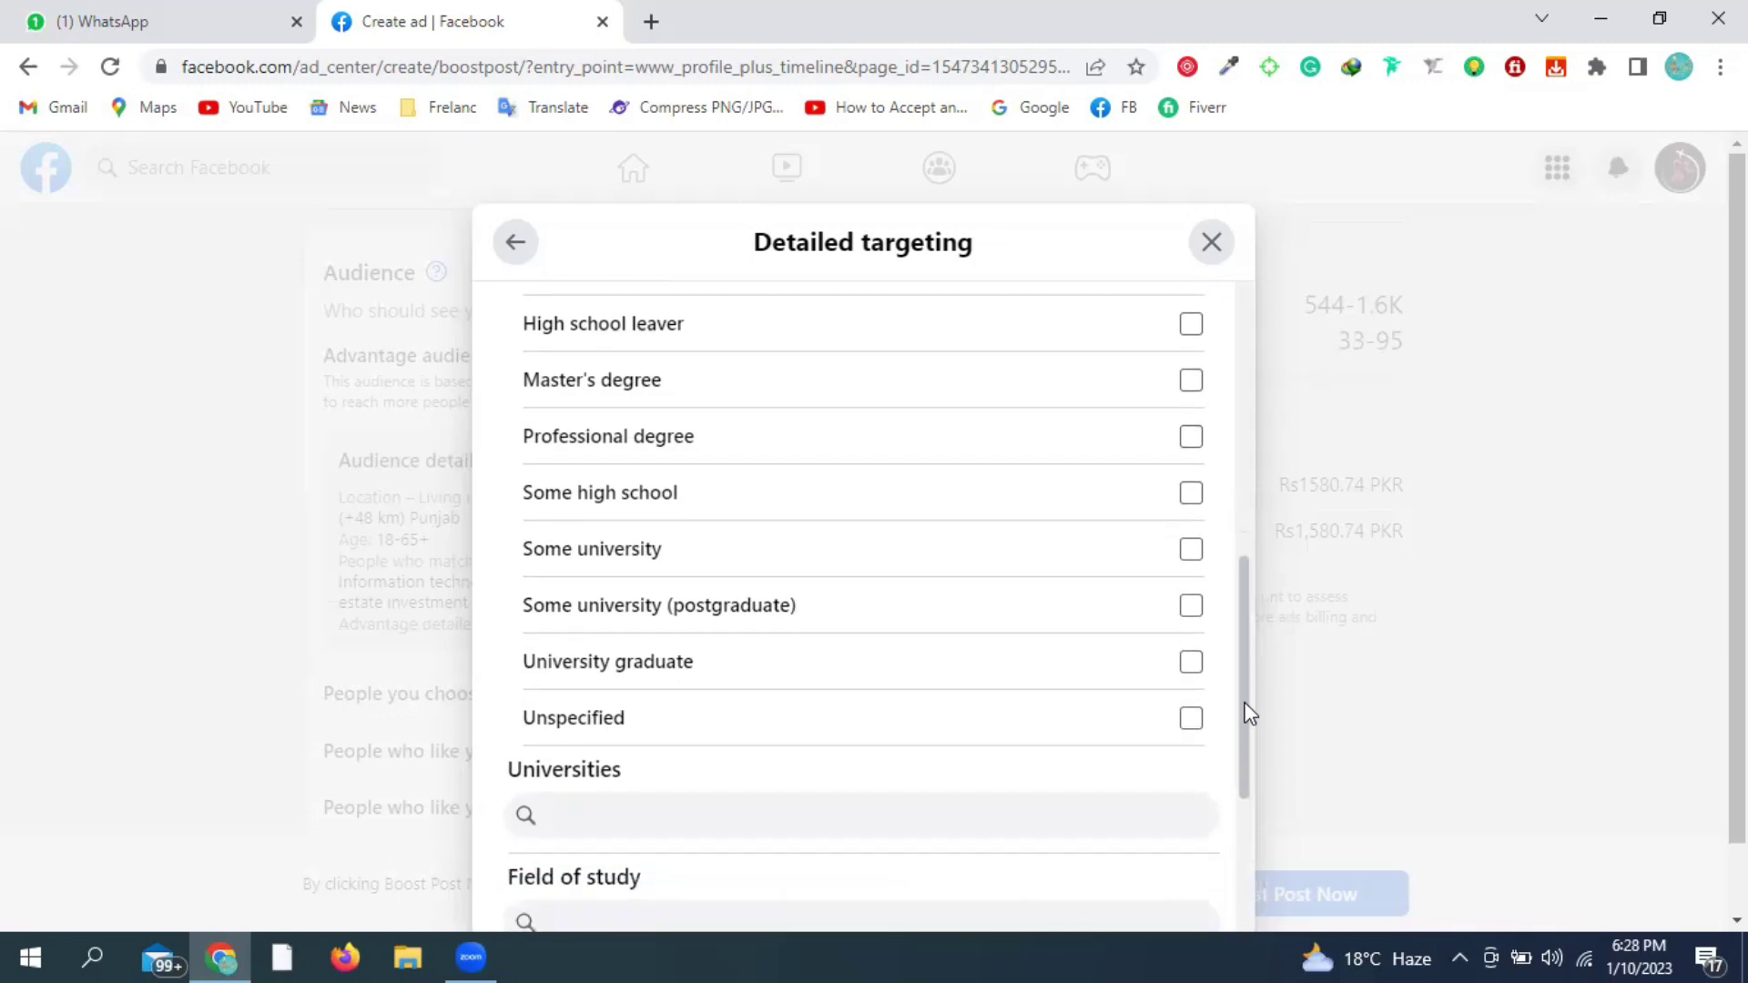
{"action": "scroll", "coordinate": [1249, 713], "scroll_direction": "down", "scroll_amount": 2}
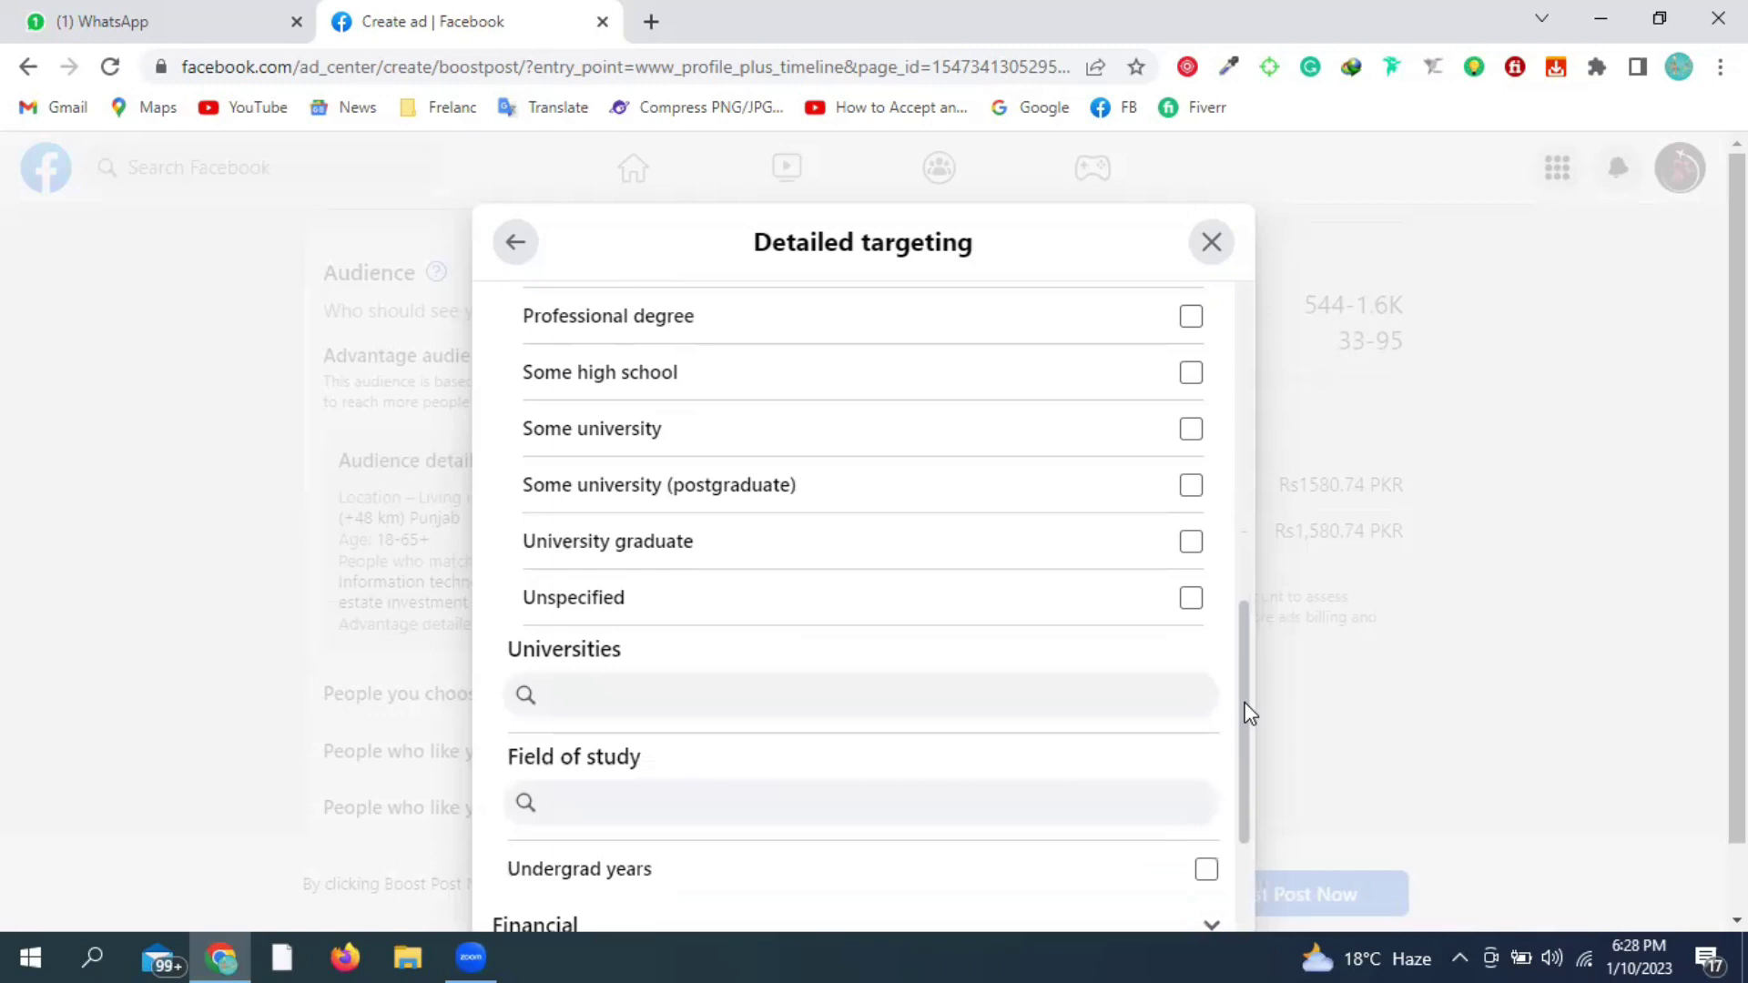
{"action": "scroll", "coordinate": [1249, 712], "scroll_direction": "down", "scroll_amount": 1}
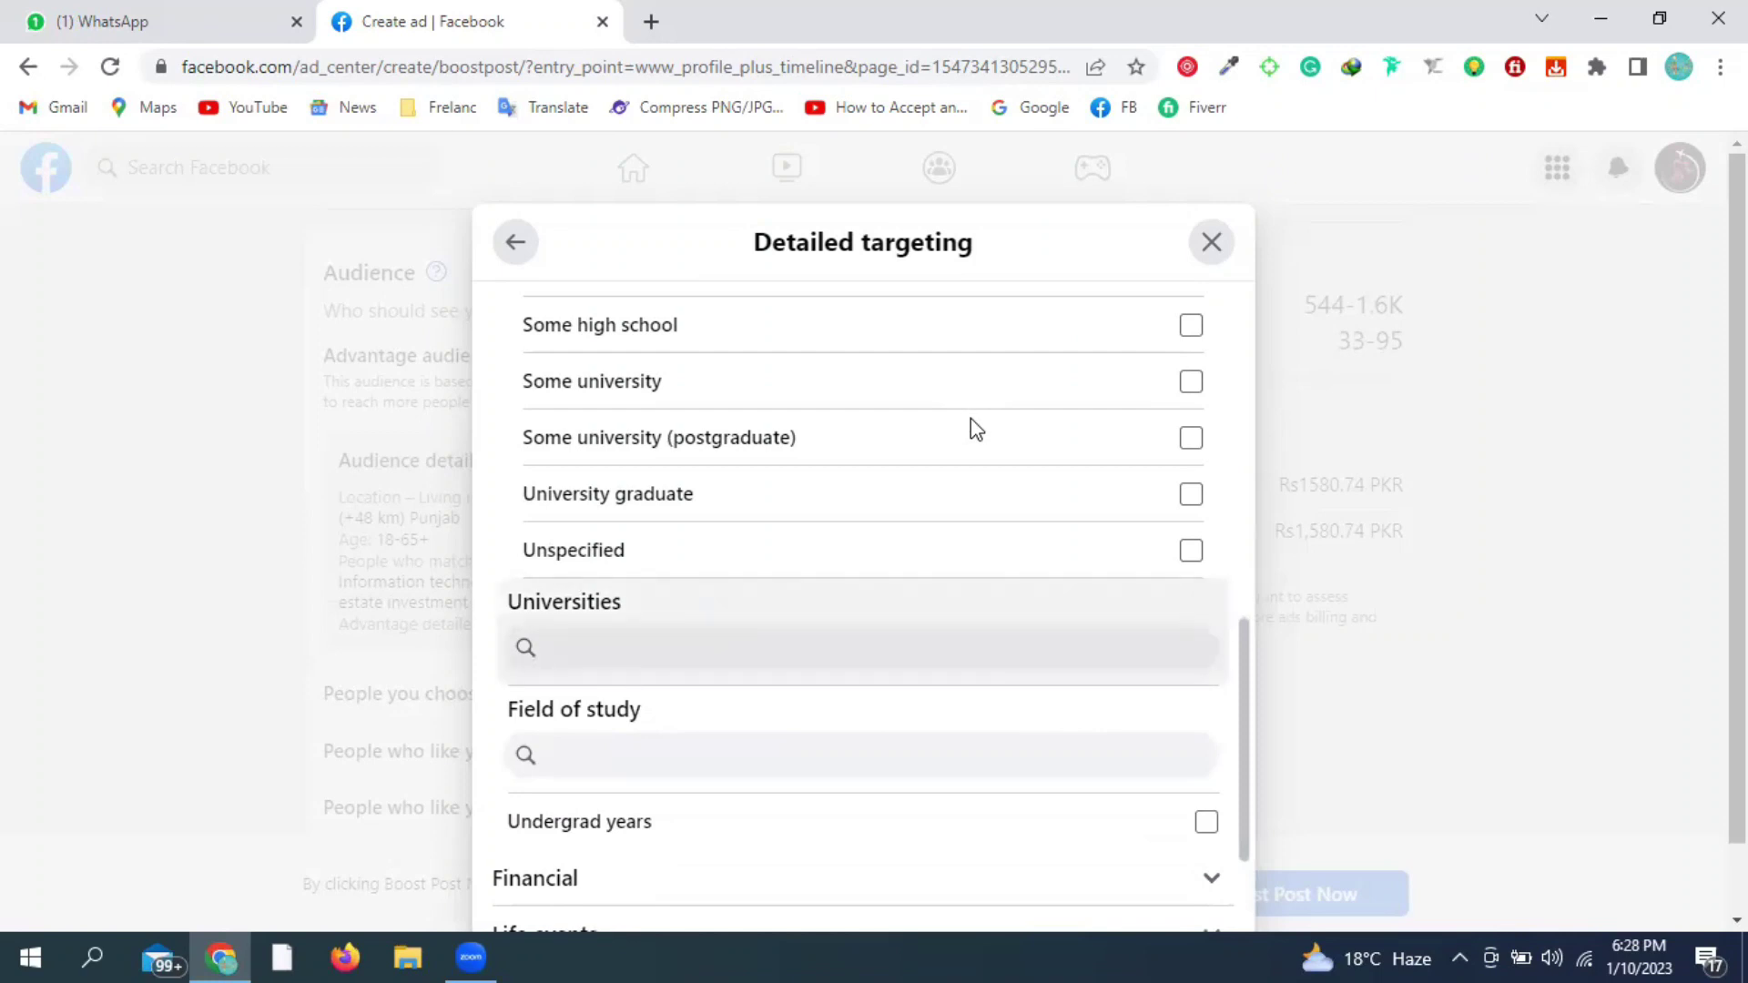
{"action": "scroll", "coordinate": [1233, 768], "scroll_direction": "down", "scroll_amount": 3}
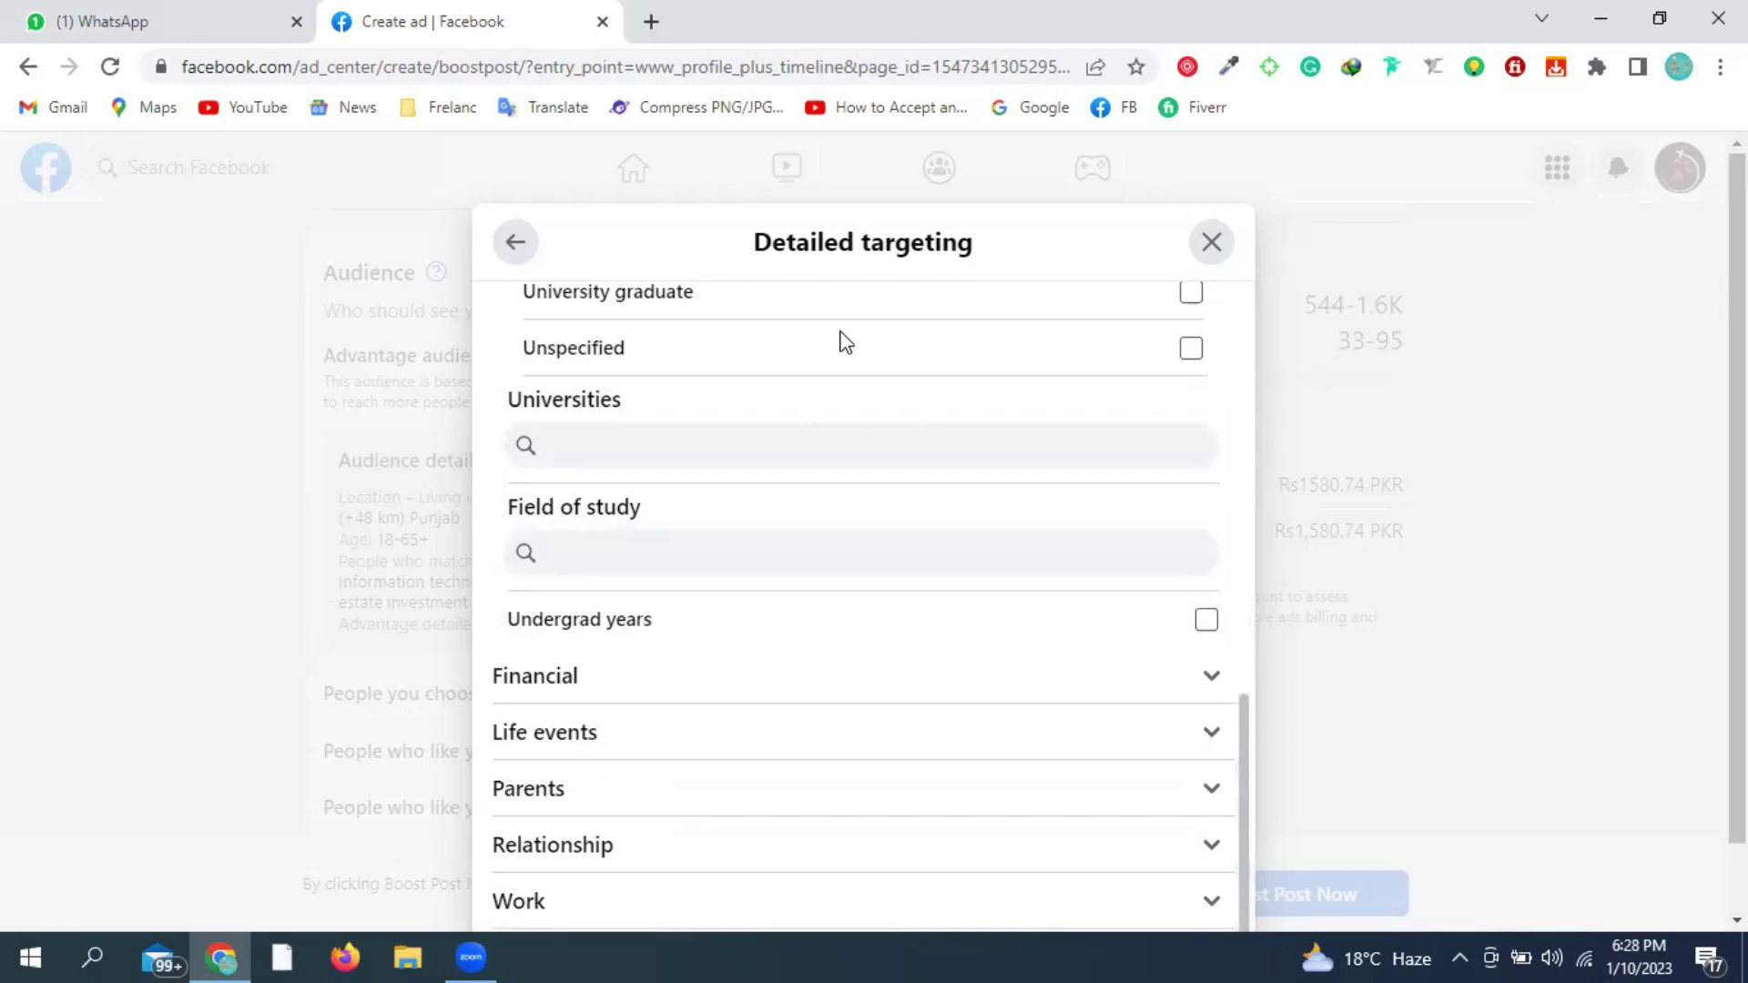
{"action": "left_click", "coordinate": [633, 452]}
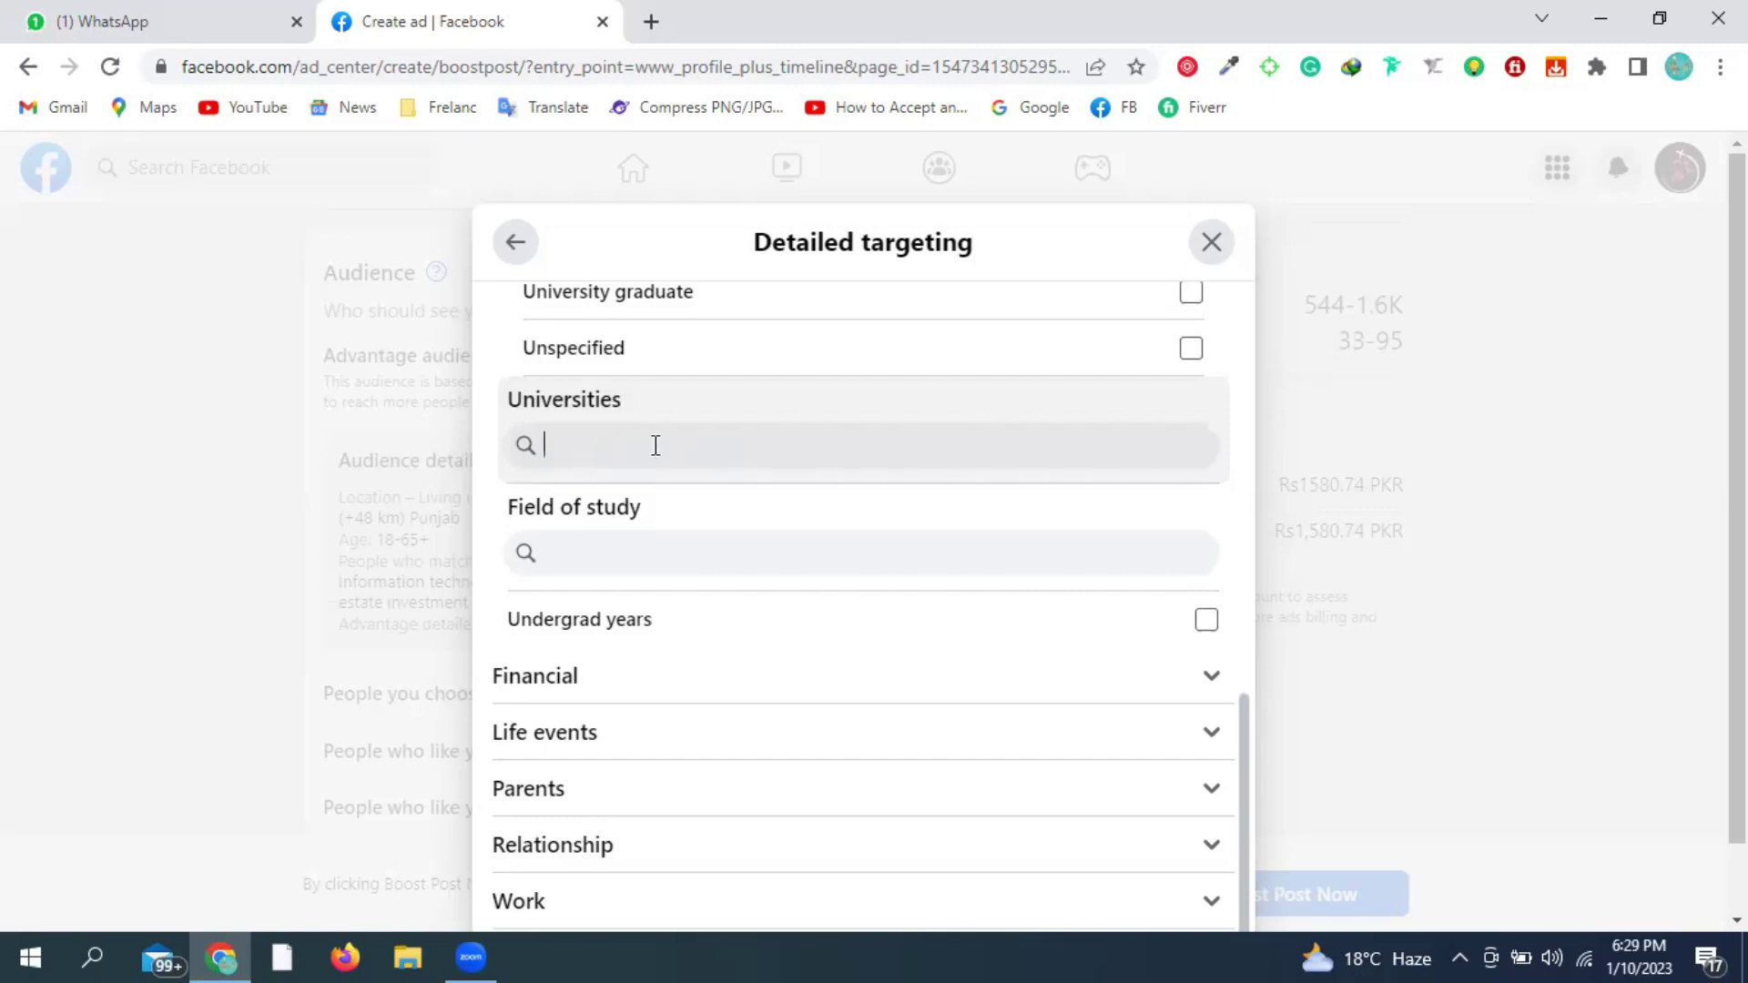
{"action": "type", "text": "k"}
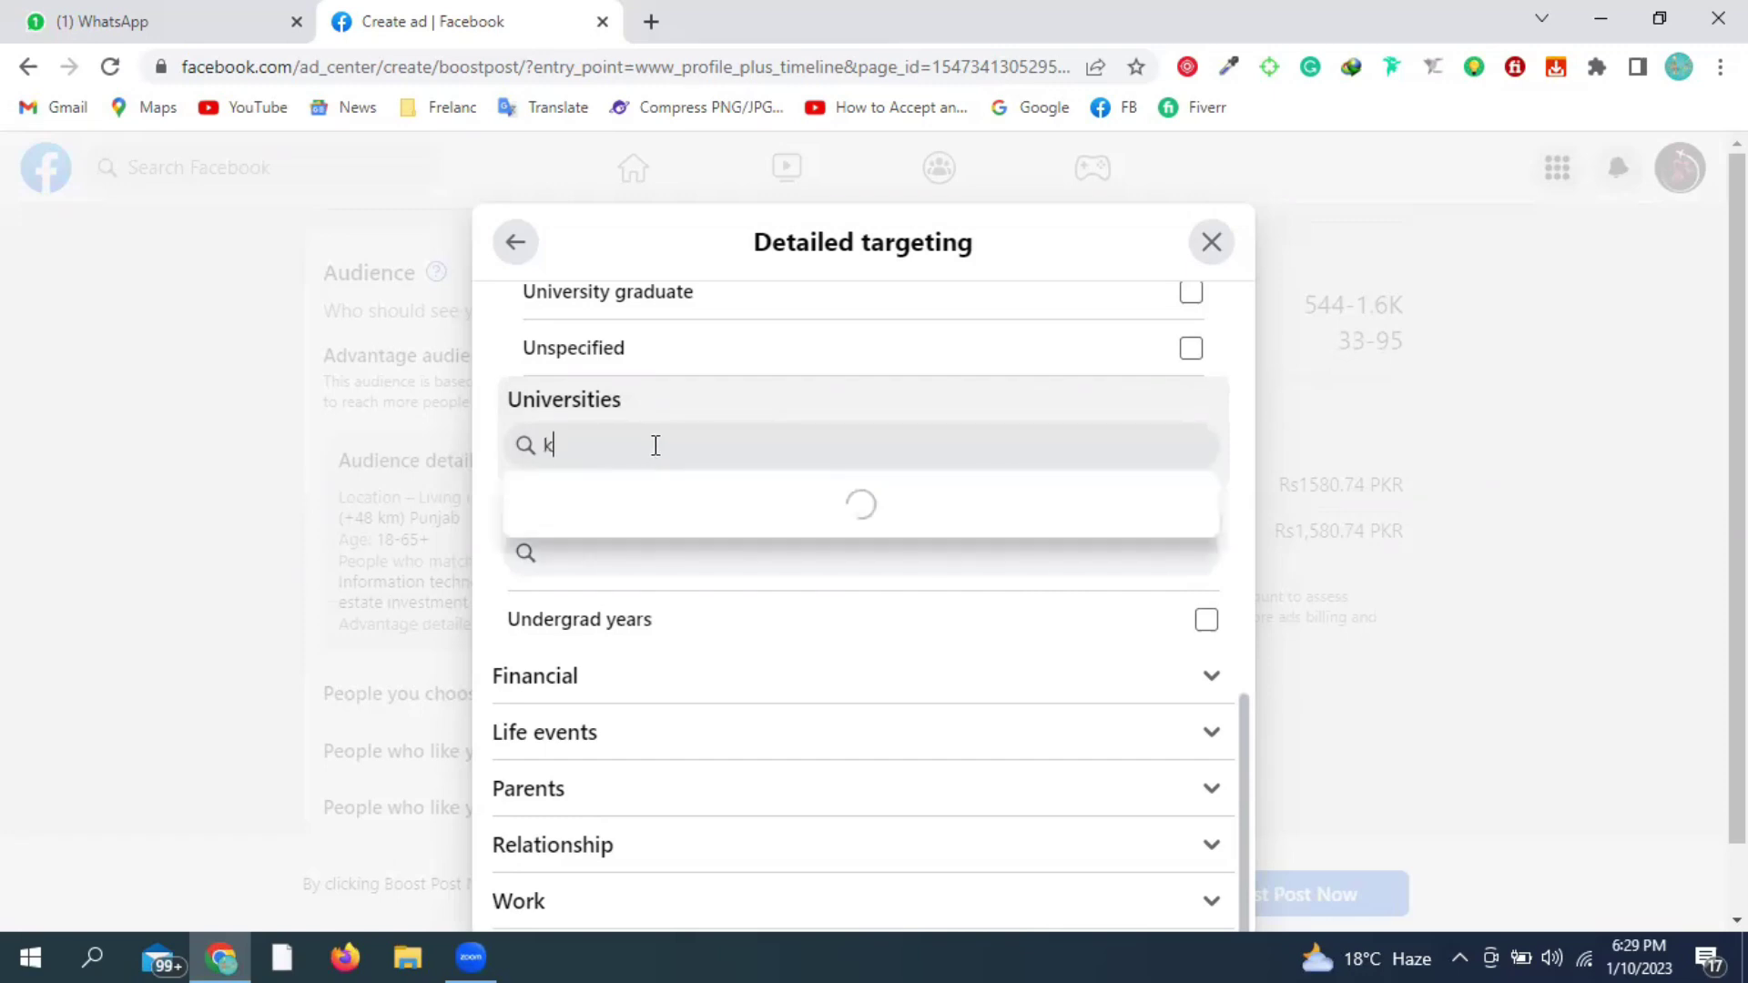
{"action": "type", "text": "haja"}
{"action": "key", "text": "ctrl+a"}
{"action": "type", "text": "islamia university"}
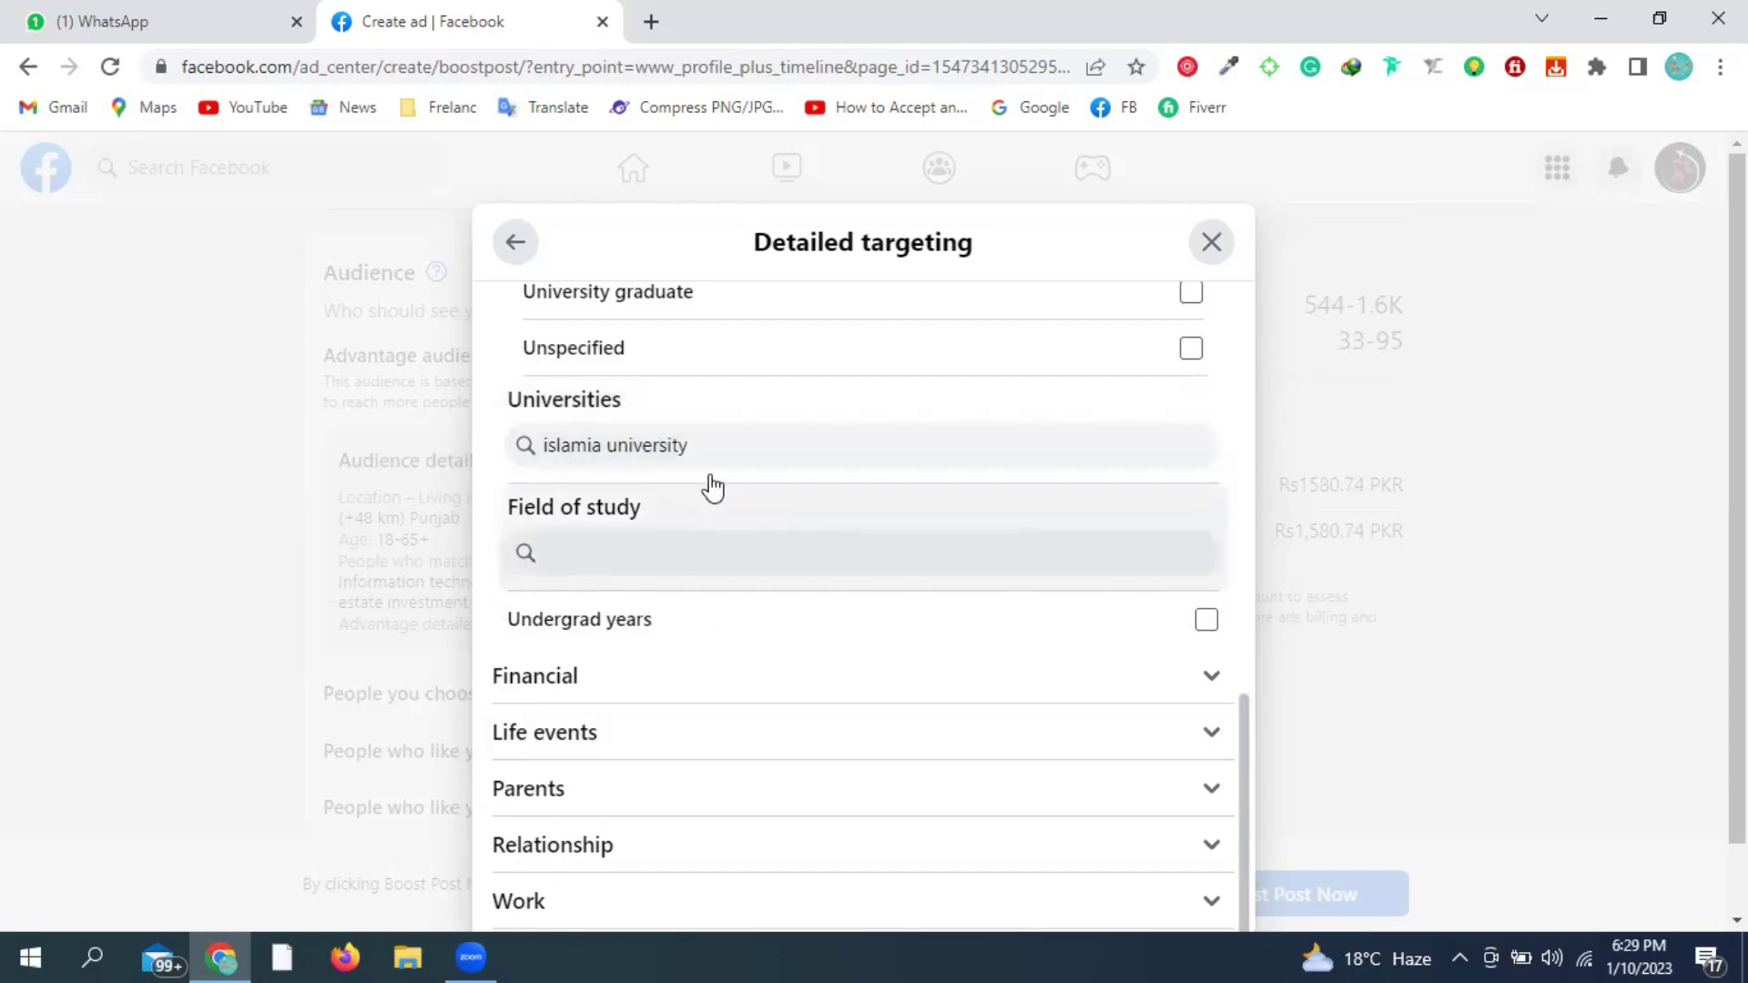
- Clear the Universities search text and activate the Field of study search
{"action": "key", "text": "BackSpace"}
{"action": "key", "text": "BackSpace"}
{"action": "key", "text": "BackSpace"}
{"action": "key", "text": "BackSpace"}
{"action": "key", "text": "BackSpace"}
{"action": "key", "text": "BackSpace"}
{"action": "key", "text": "BackSpace"}
{"action": "key", "text": "BackSpace"}
{"action": "key", "text": "BackSpace"}
{"action": "key", "text": "BackSpace"}
{"action": "key", "text": "BackSpace"}
{"action": "key", "text": "BackSpace"}
{"action": "key", "text": "BackSpace"}
{"action": "key", "text": "BackSpace"}
{"action": "key", "text": "BackSpace"}
{"action": "key", "text": "BackSpace"}
{"action": "key", "text": "BackSpace"}
{"action": "key", "text": "BackSpace"}
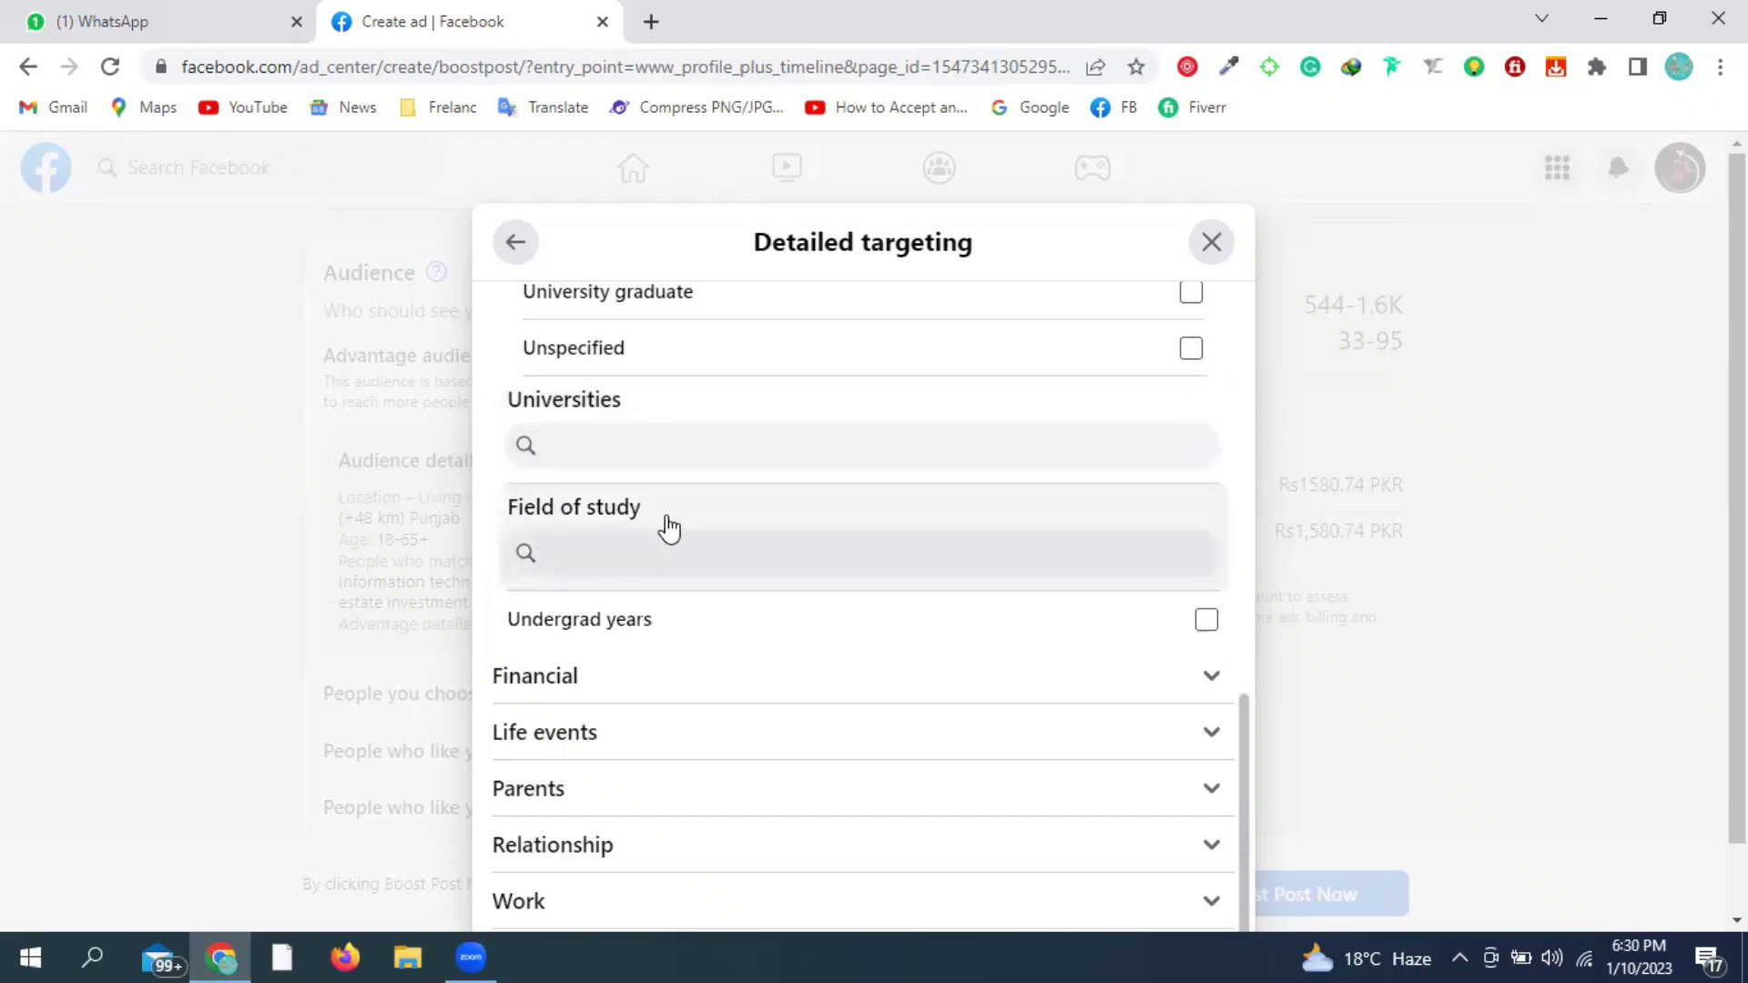
{"action": "left_click", "coordinate": [605, 557]}
{"action": "left_click", "coordinate": [587, 558]}
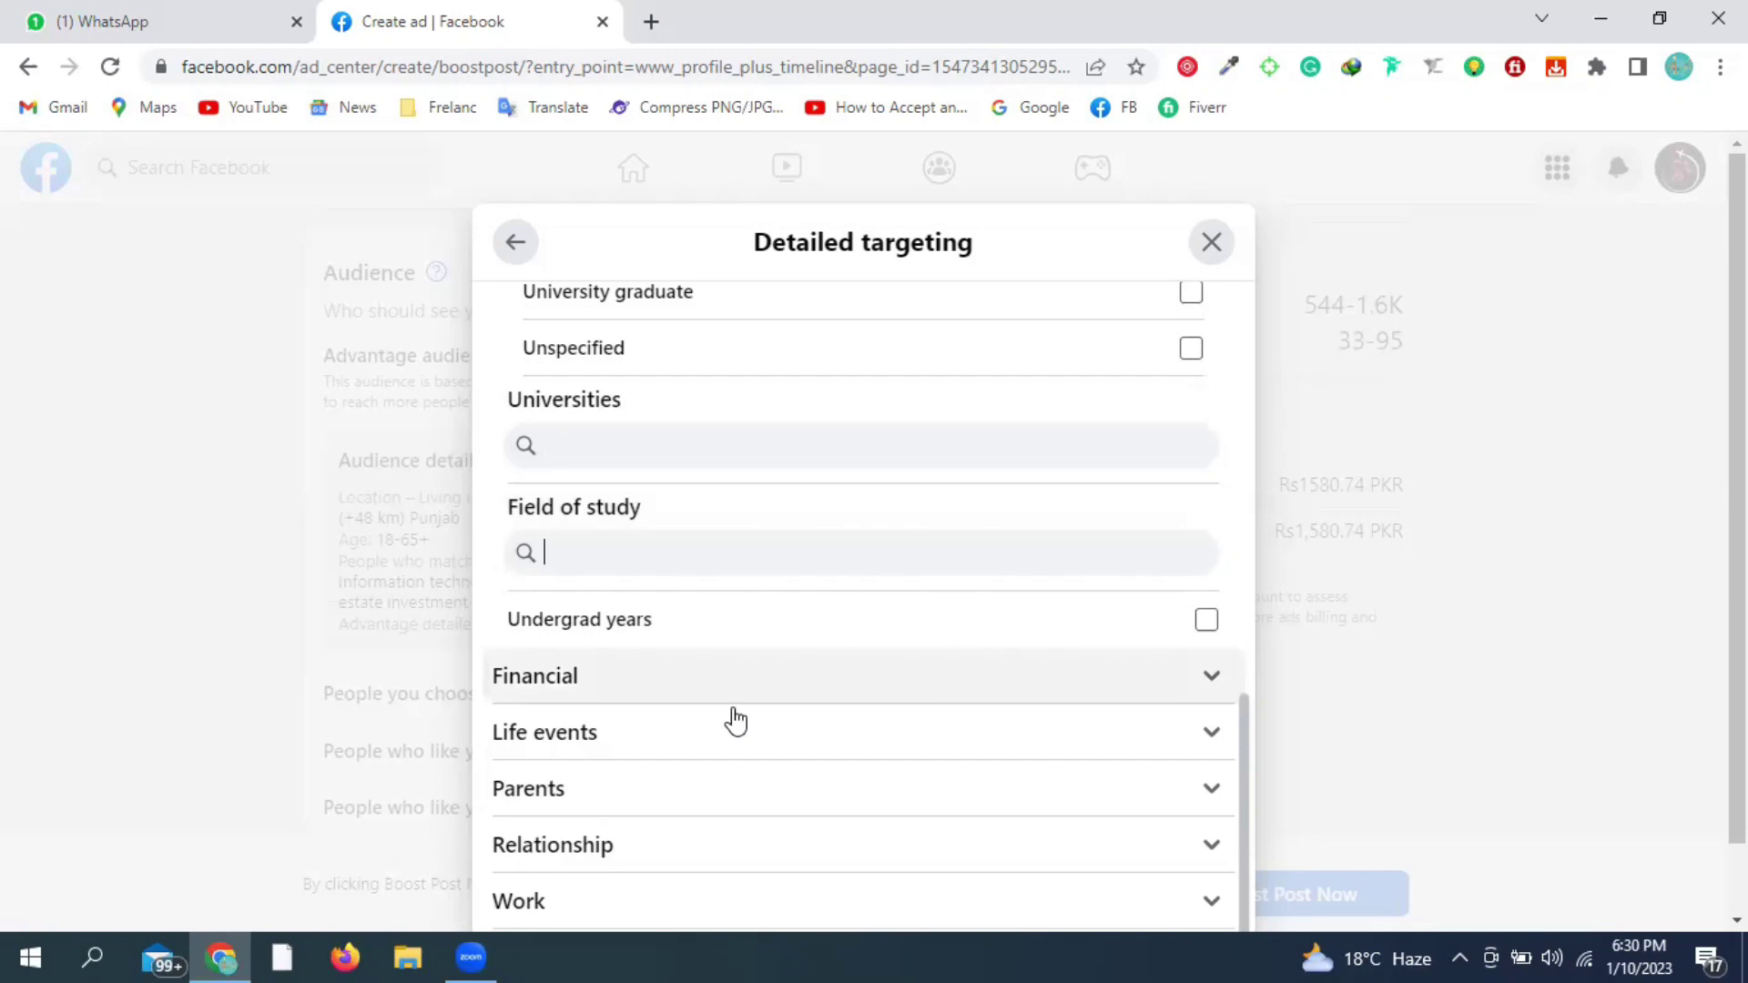
- Enable Undergrad years targeting and set its range from 2005 to 2022
{"action": "left_click", "coordinate": [676, 633]}
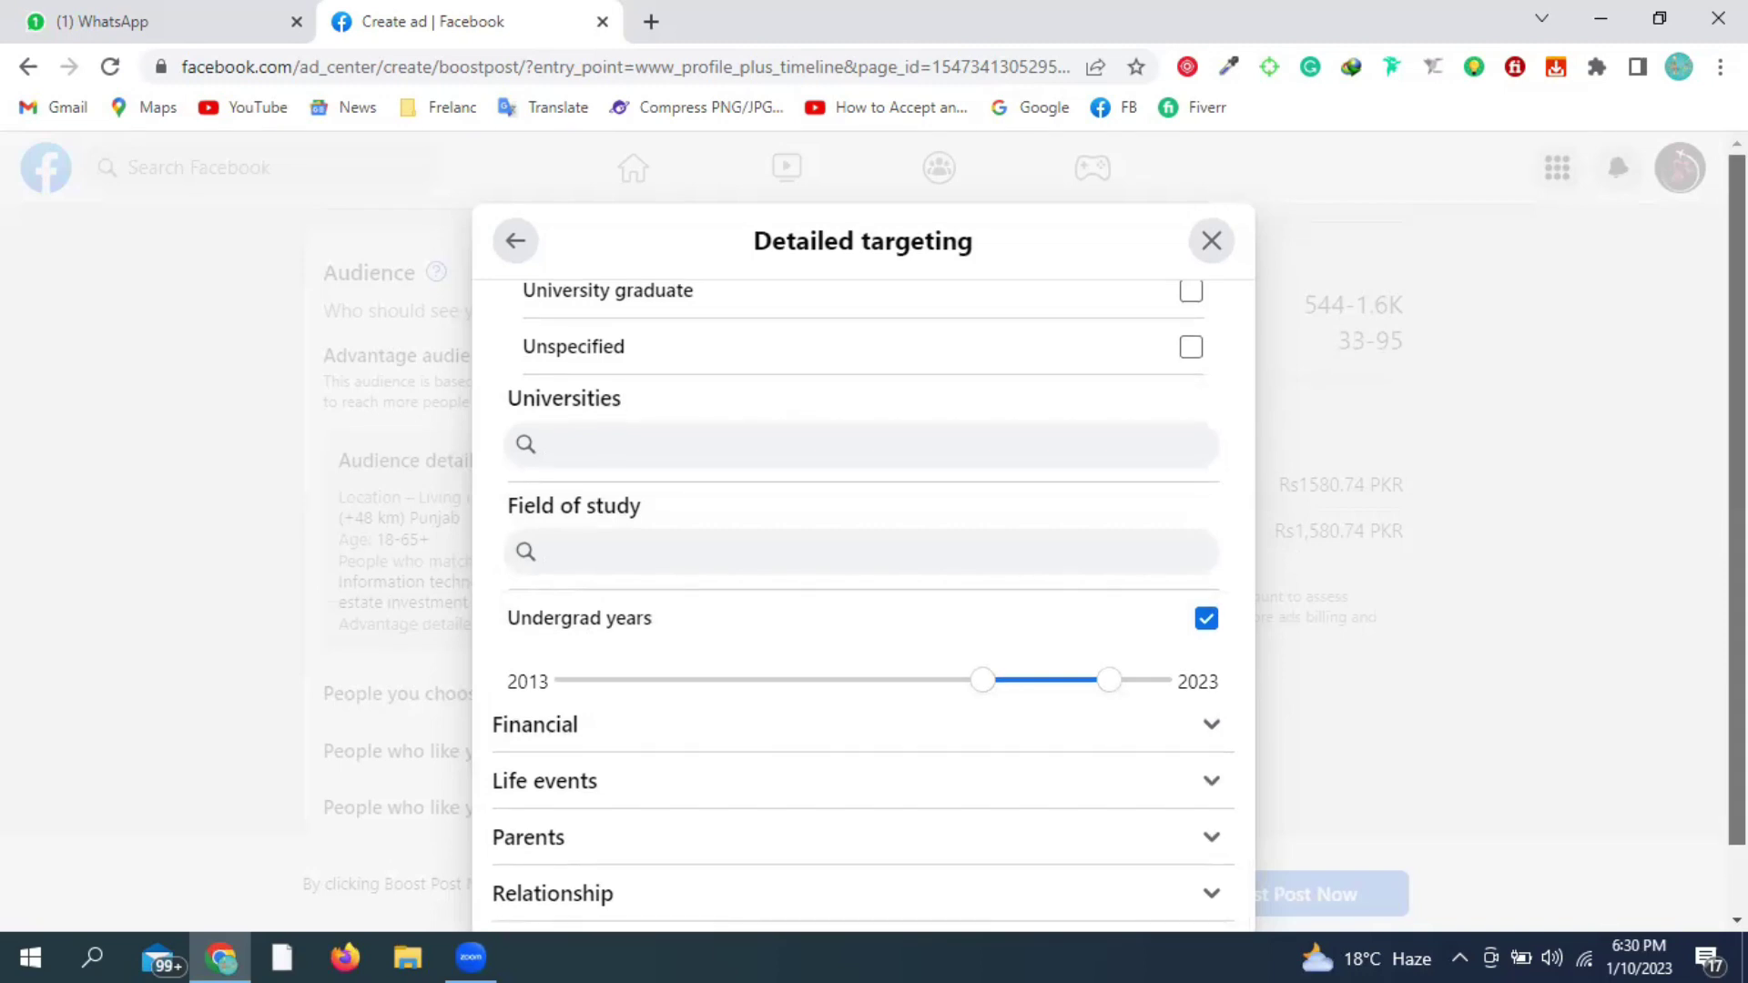
{"action": "scroll", "coordinate": [532, 587], "scroll_direction": "down", "scroll_amount": 1}
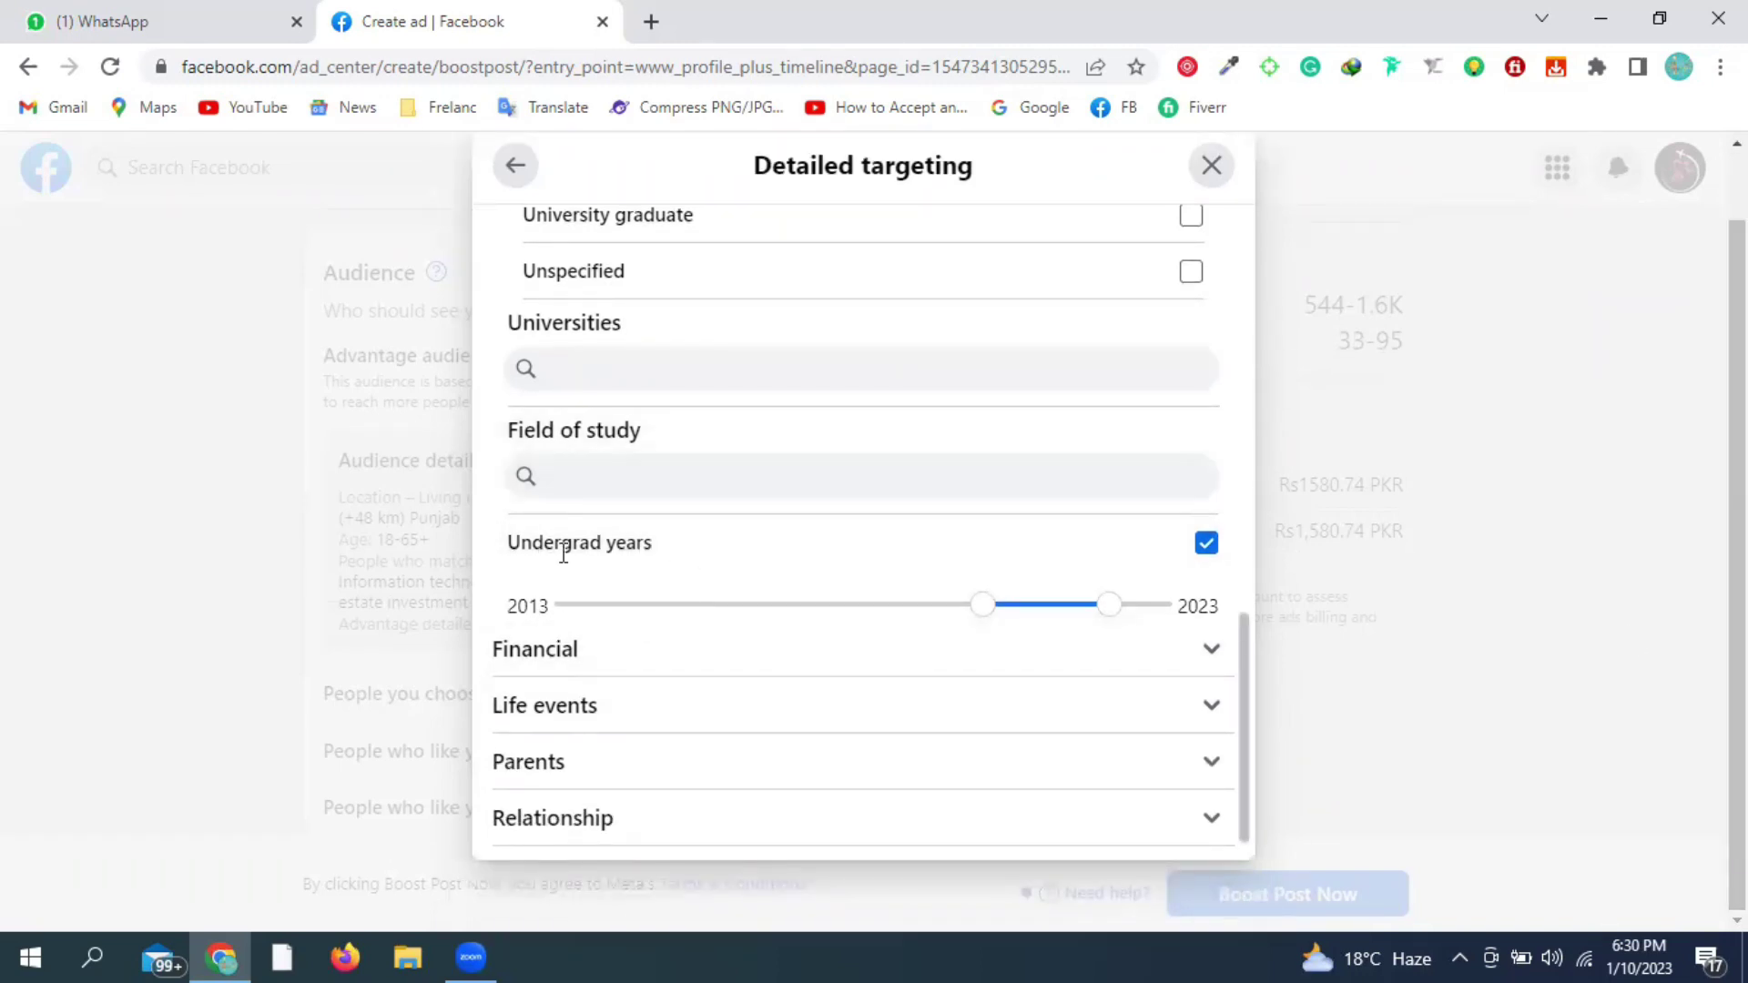
{"action": "left_click_drag", "start_coordinate": [975, 612], "coordinate": [819, 619]}
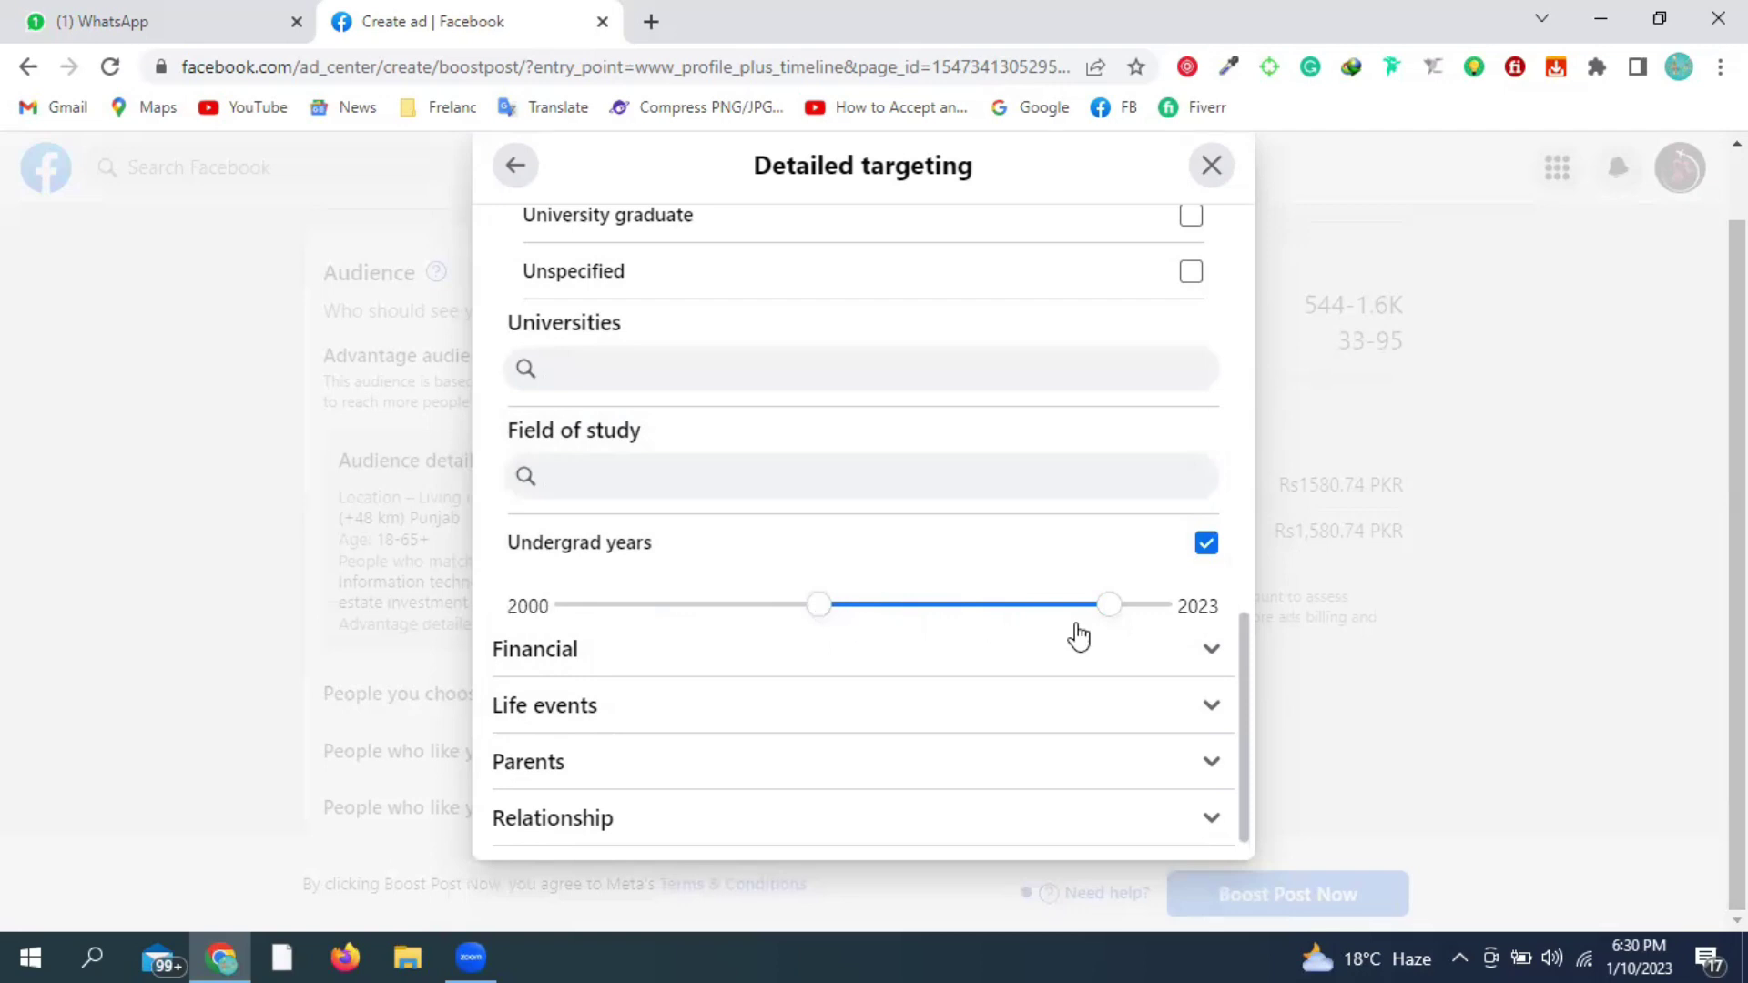
{"action": "left_click_drag", "start_coordinate": [1106, 606], "coordinate": [1096, 610]}
{"action": "left_click", "coordinate": [1100, 610]}
{"action": "left_click_drag", "start_coordinate": [823, 615], "coordinate": [879, 616]}
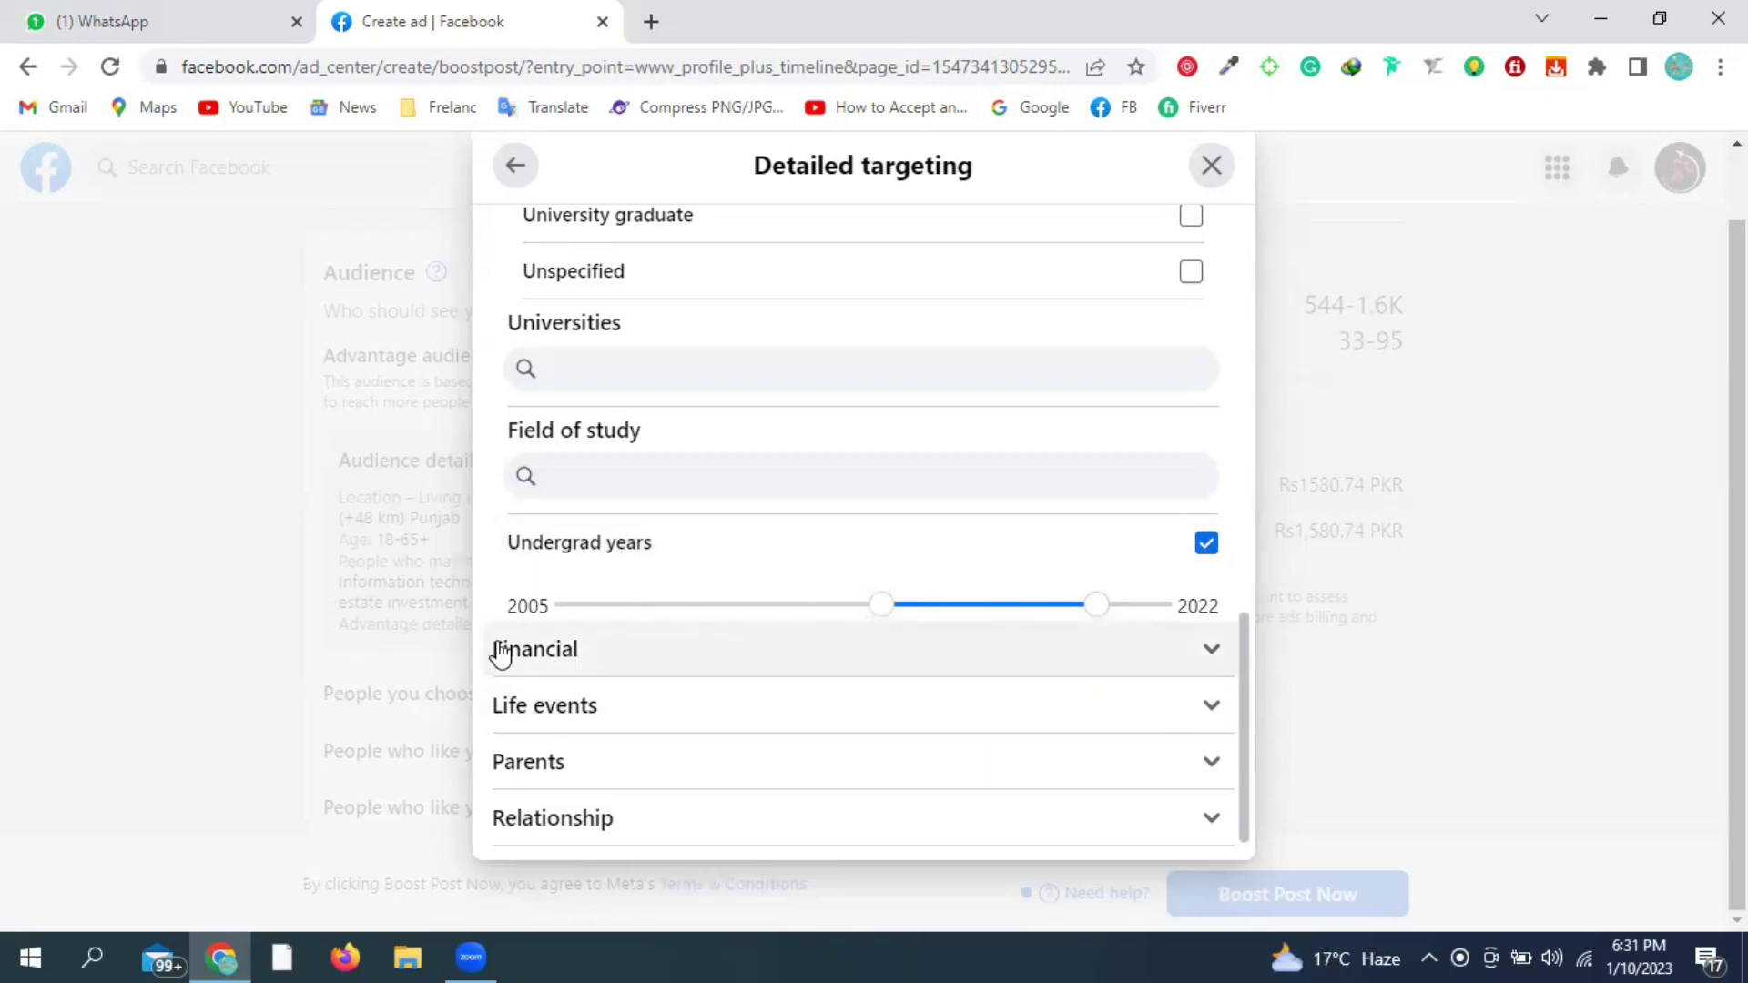
- Expand Financial and its Income group, examine the household income options by ZIP code, and collapse Income again
{"action": "left_click", "coordinate": [1097, 651]}
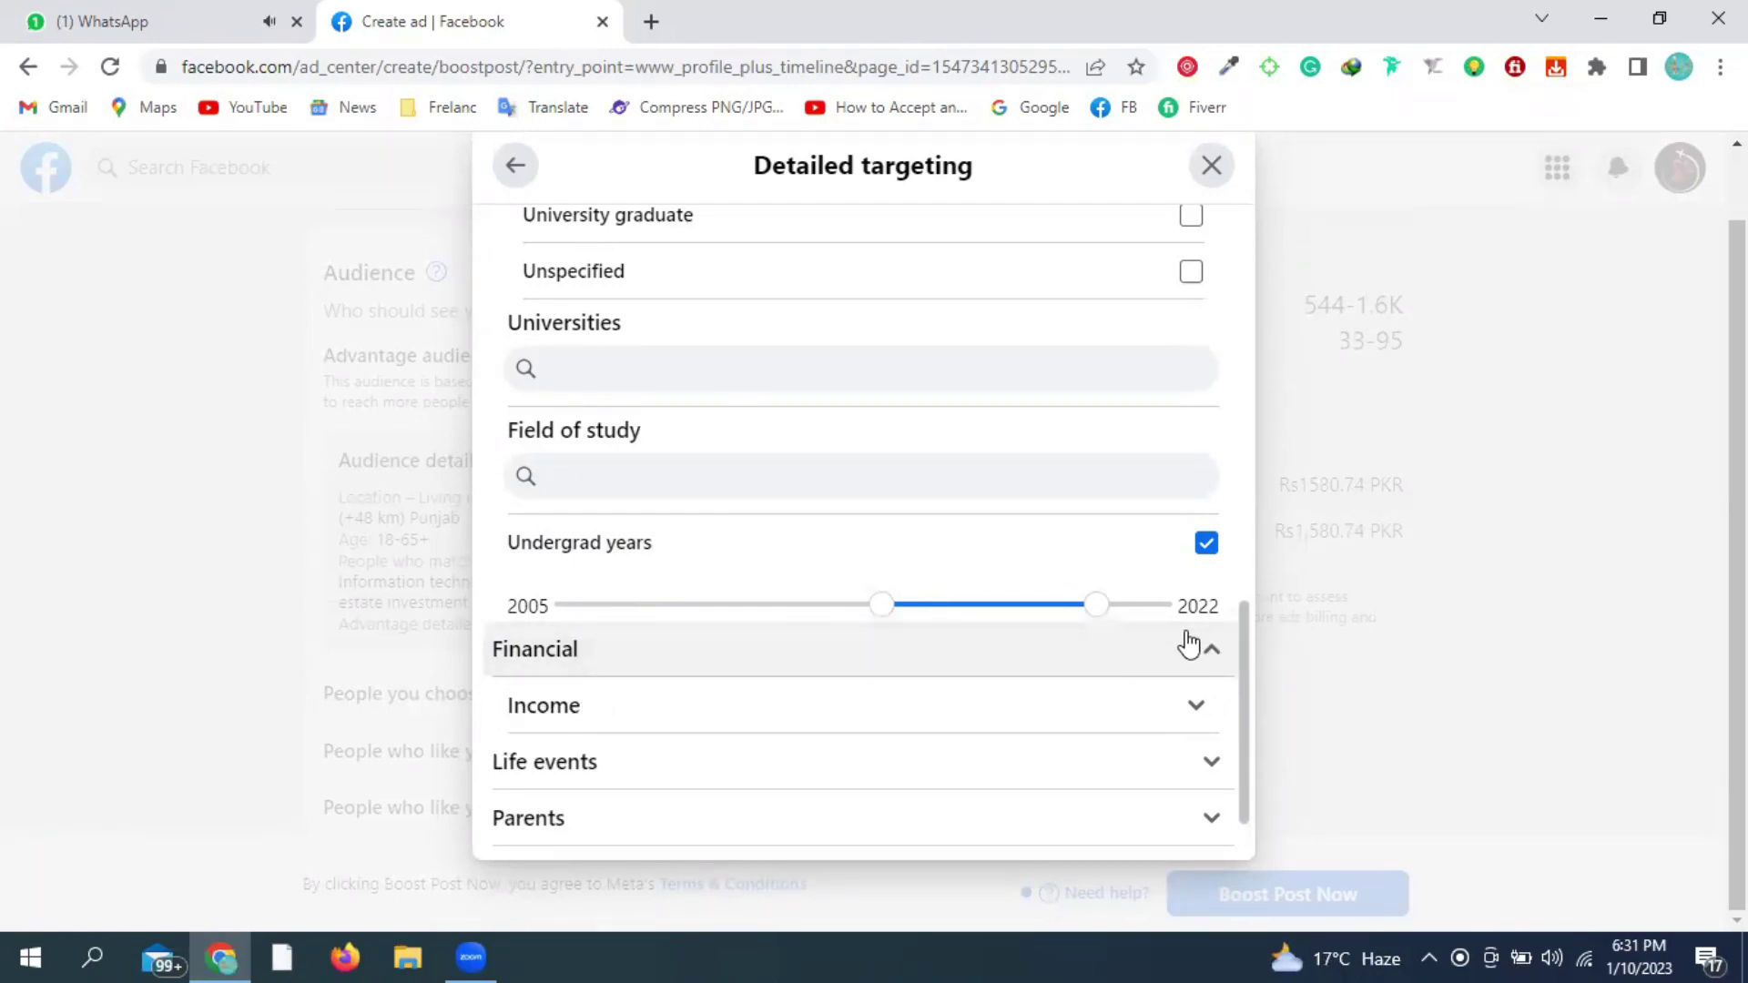
{"action": "scroll", "coordinate": [1018, 686], "scroll_direction": "down", "scroll_amount": 1}
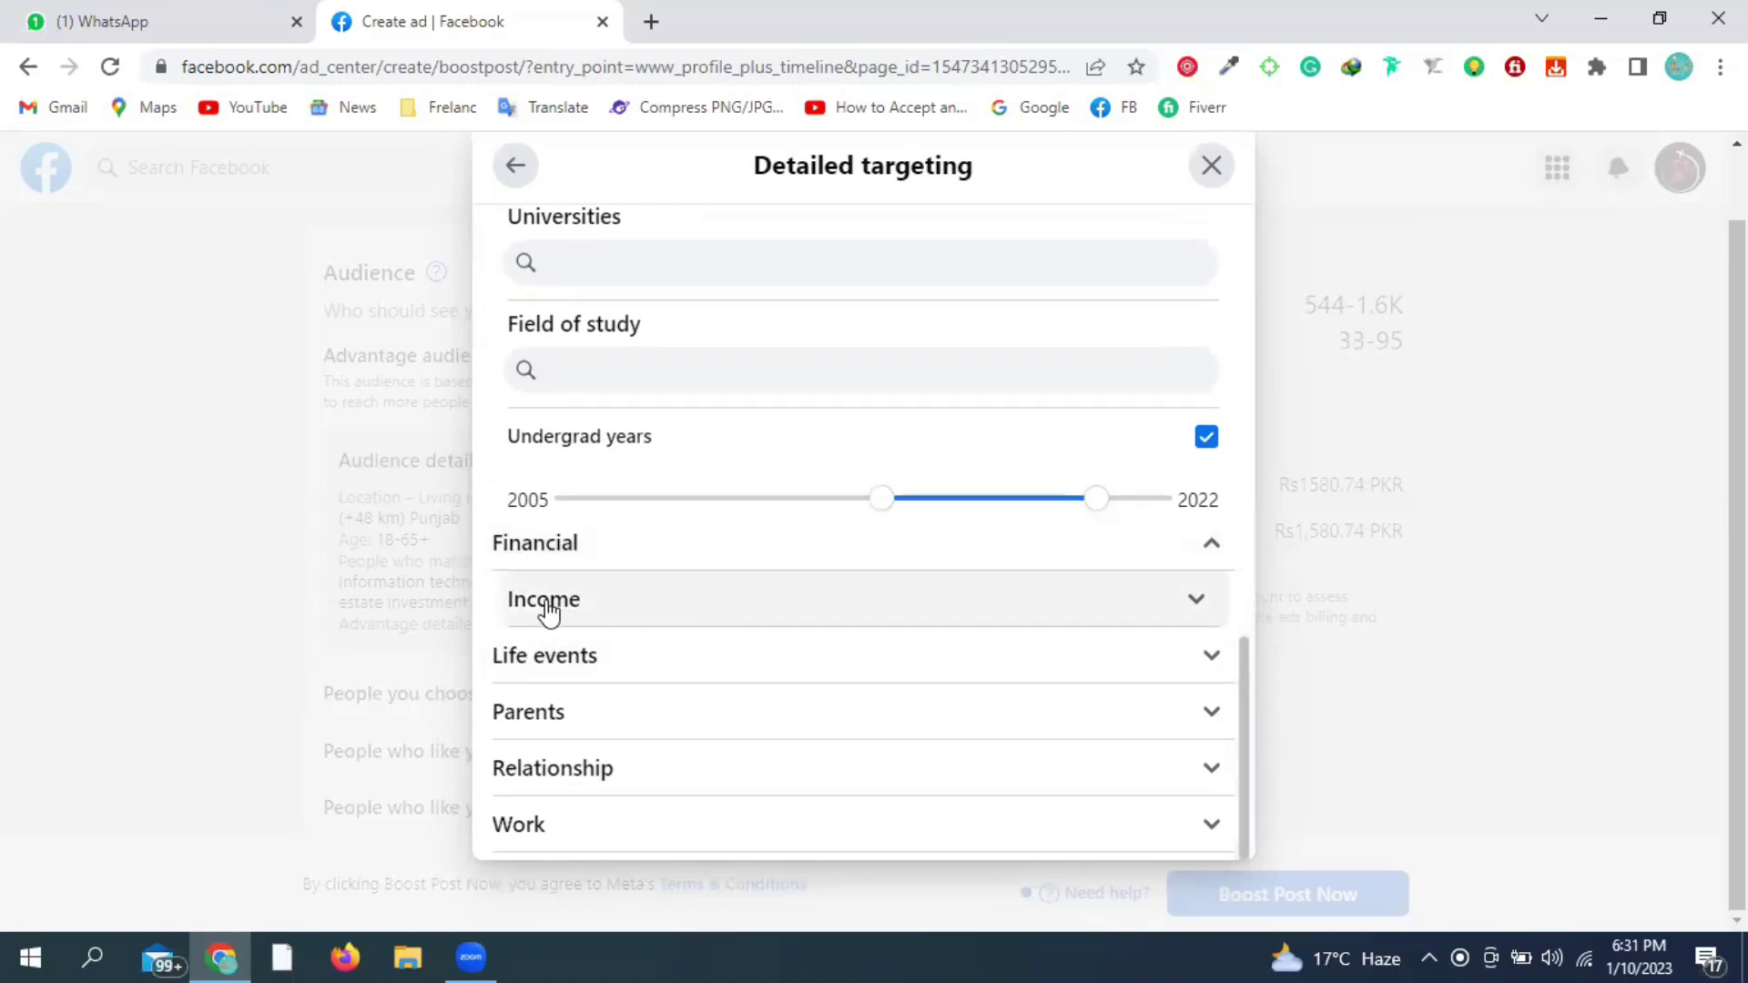
{"action": "left_click", "coordinate": [800, 599]}
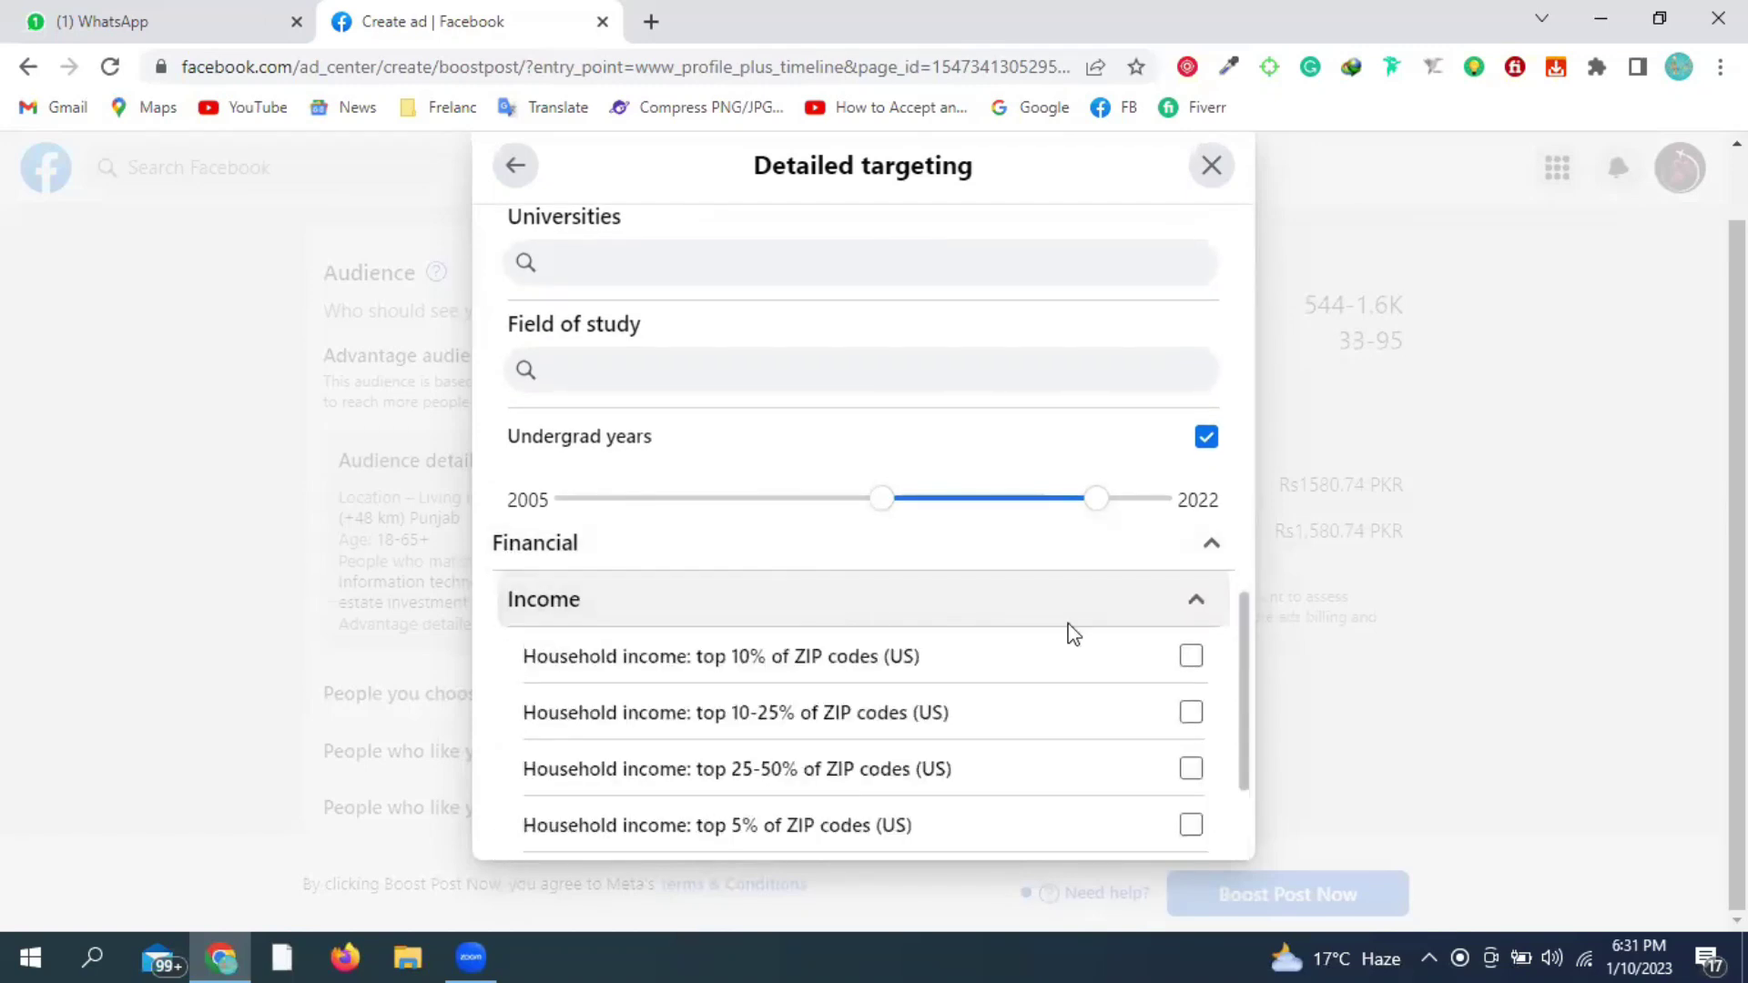
{"action": "left_click_drag", "start_coordinate": [1241, 604], "coordinate": [1248, 713]}
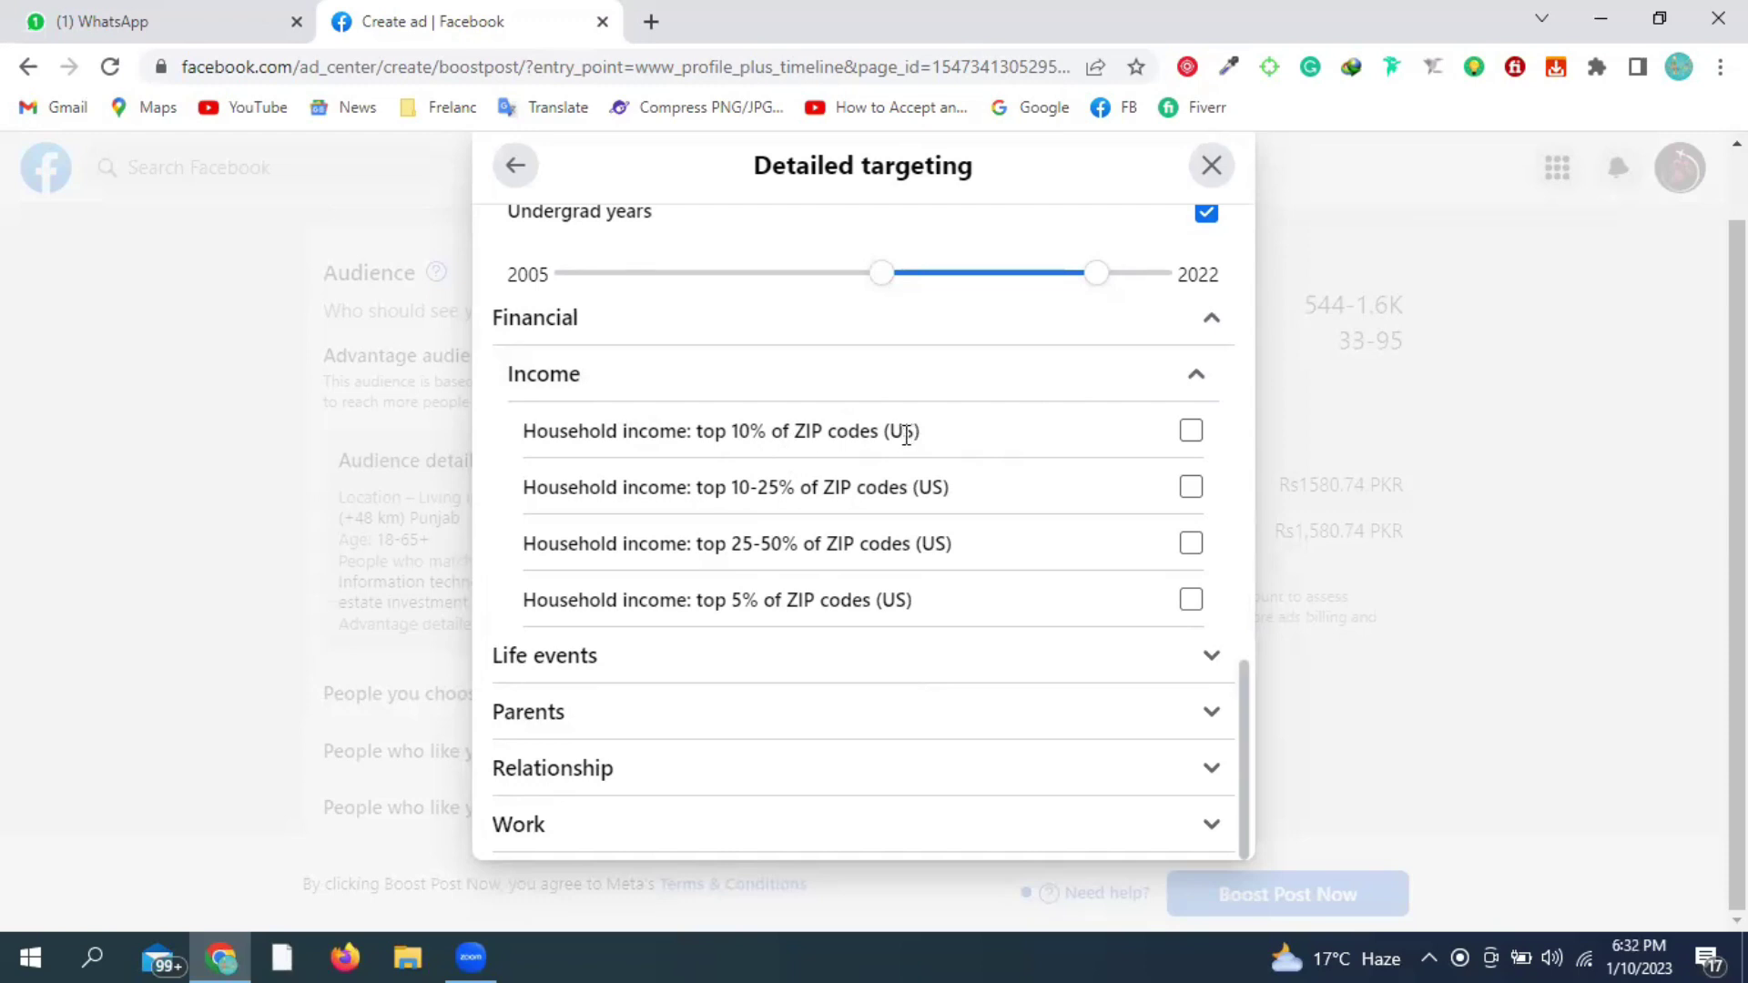
{"action": "double_click", "coordinate": [905, 433]}
{"action": "left_click", "coordinate": [626, 466]}
{"action": "left_click_drag", "start_coordinate": [694, 433], "coordinate": [875, 432]}
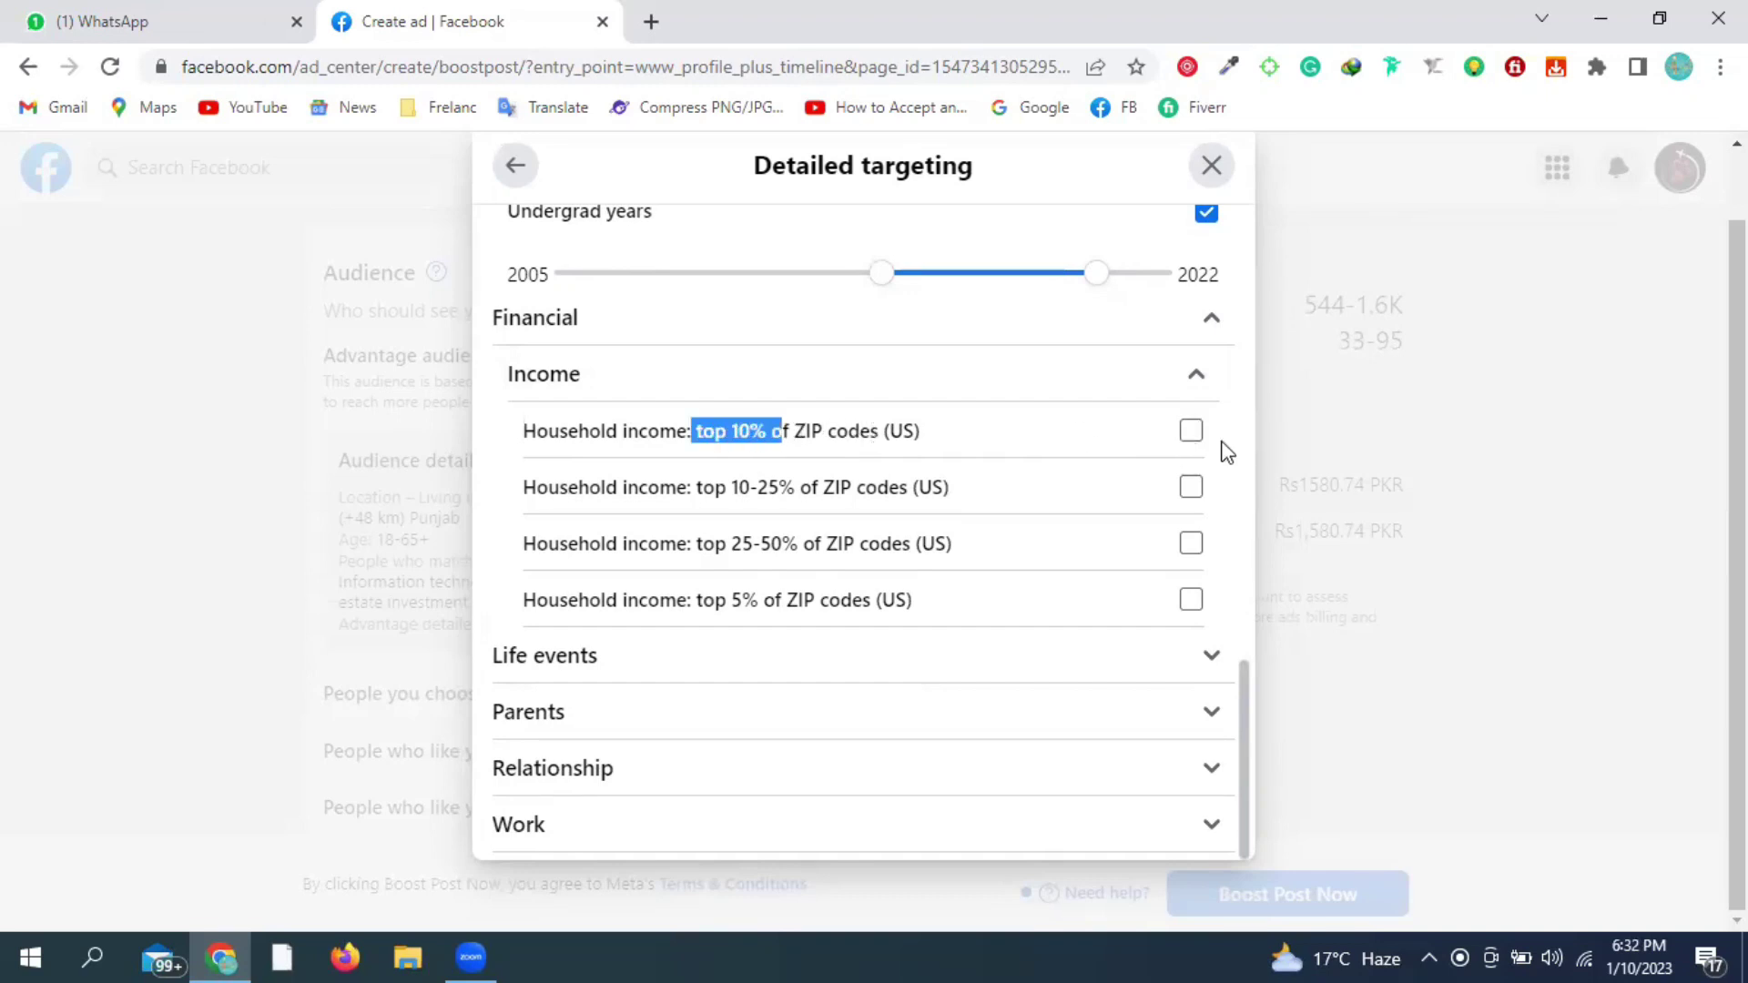
{"action": "left_click_drag", "start_coordinate": [1239, 455], "coordinate": [1265, 657]}
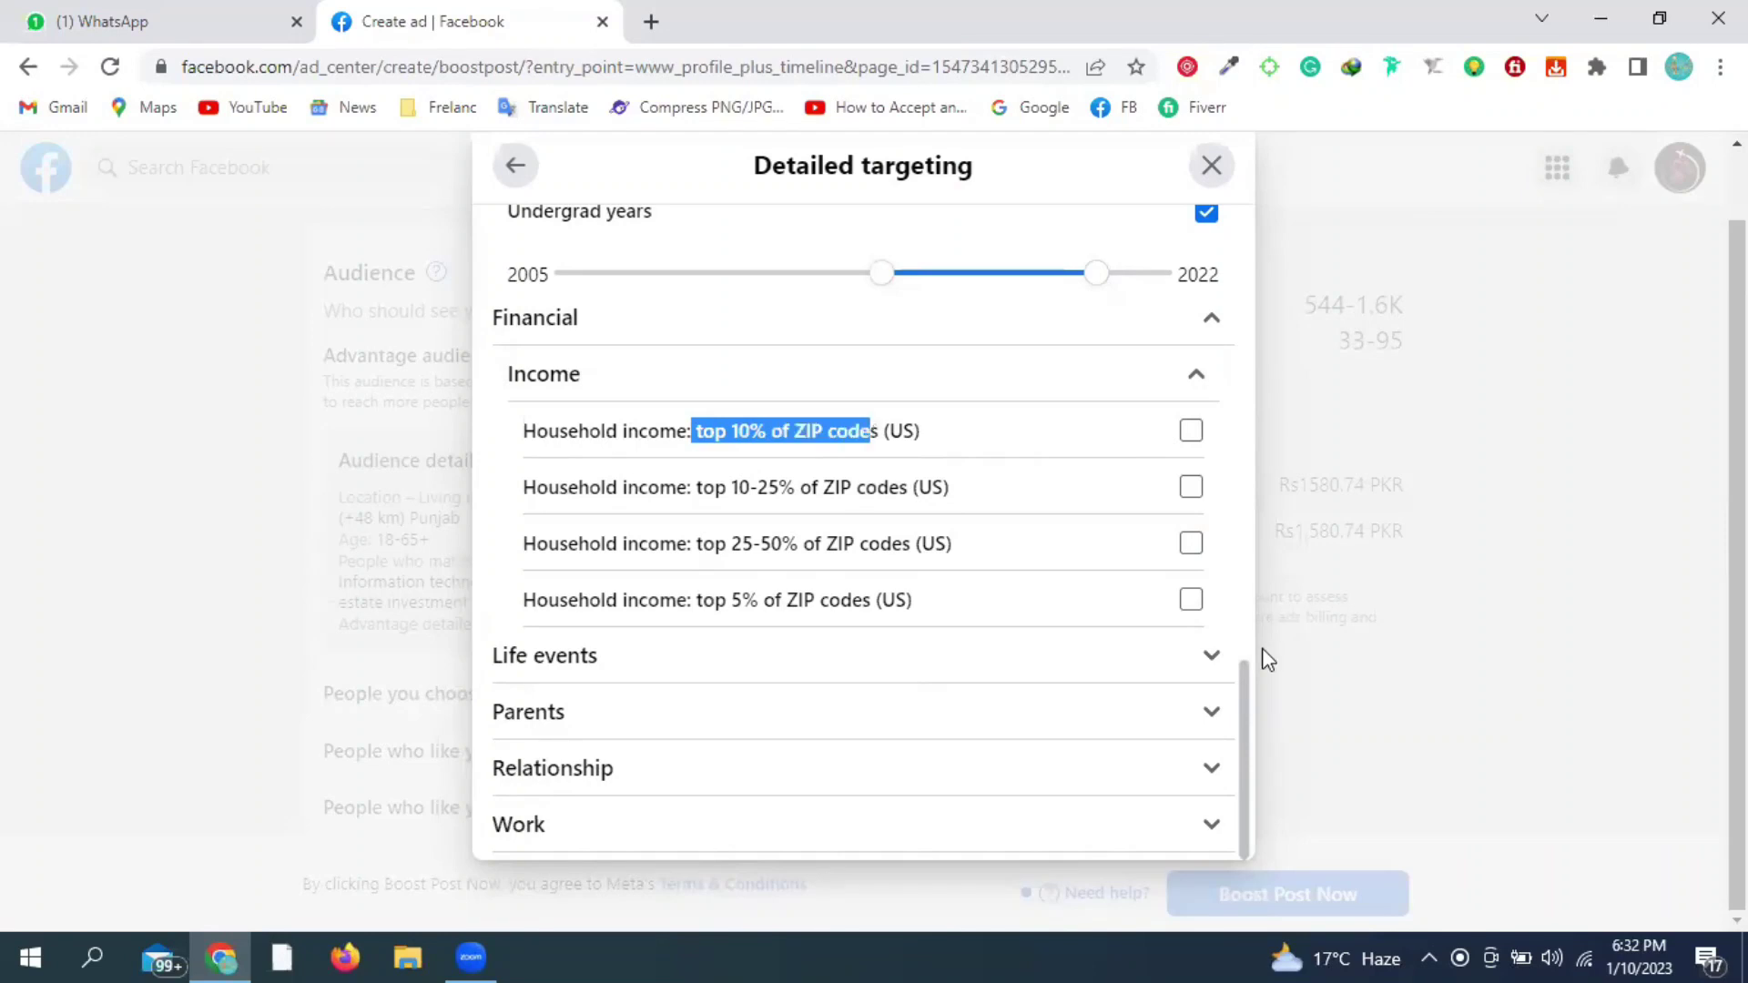
{"action": "scroll", "coordinate": [1249, 646], "scroll_direction": "up", "scroll_amount": 2}
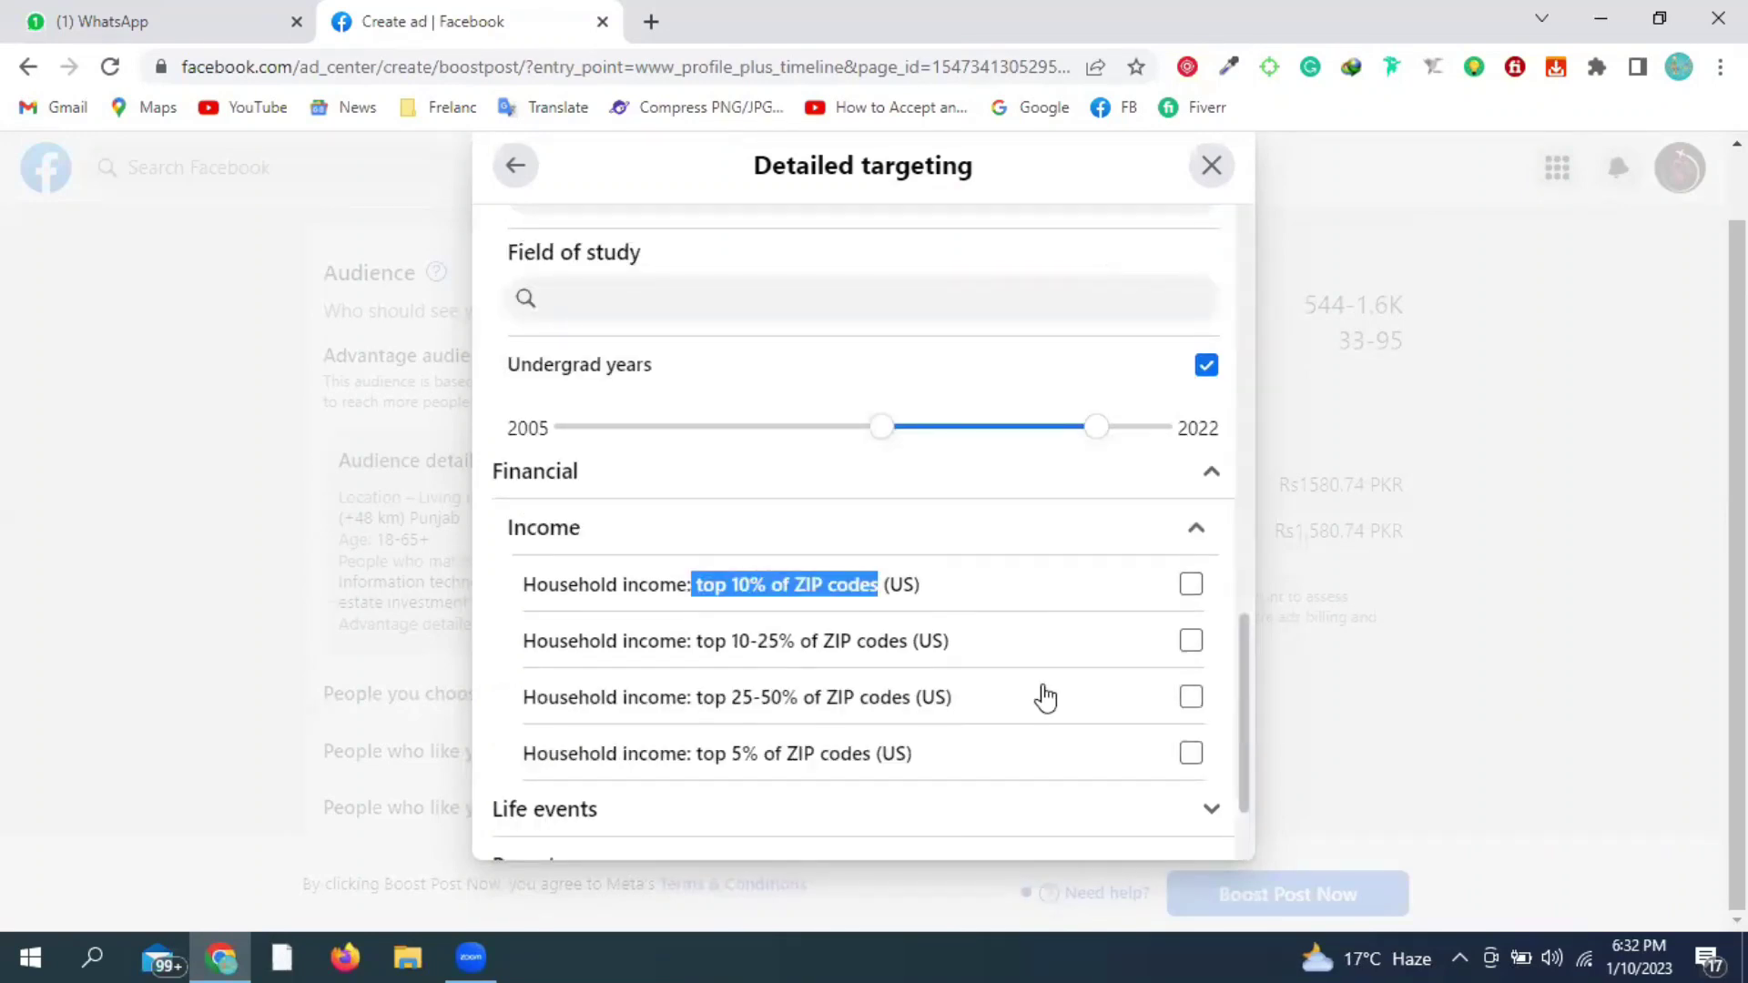
{"action": "scroll", "coordinate": [643, 516], "scroll_direction": "down", "scroll_amount": 2}
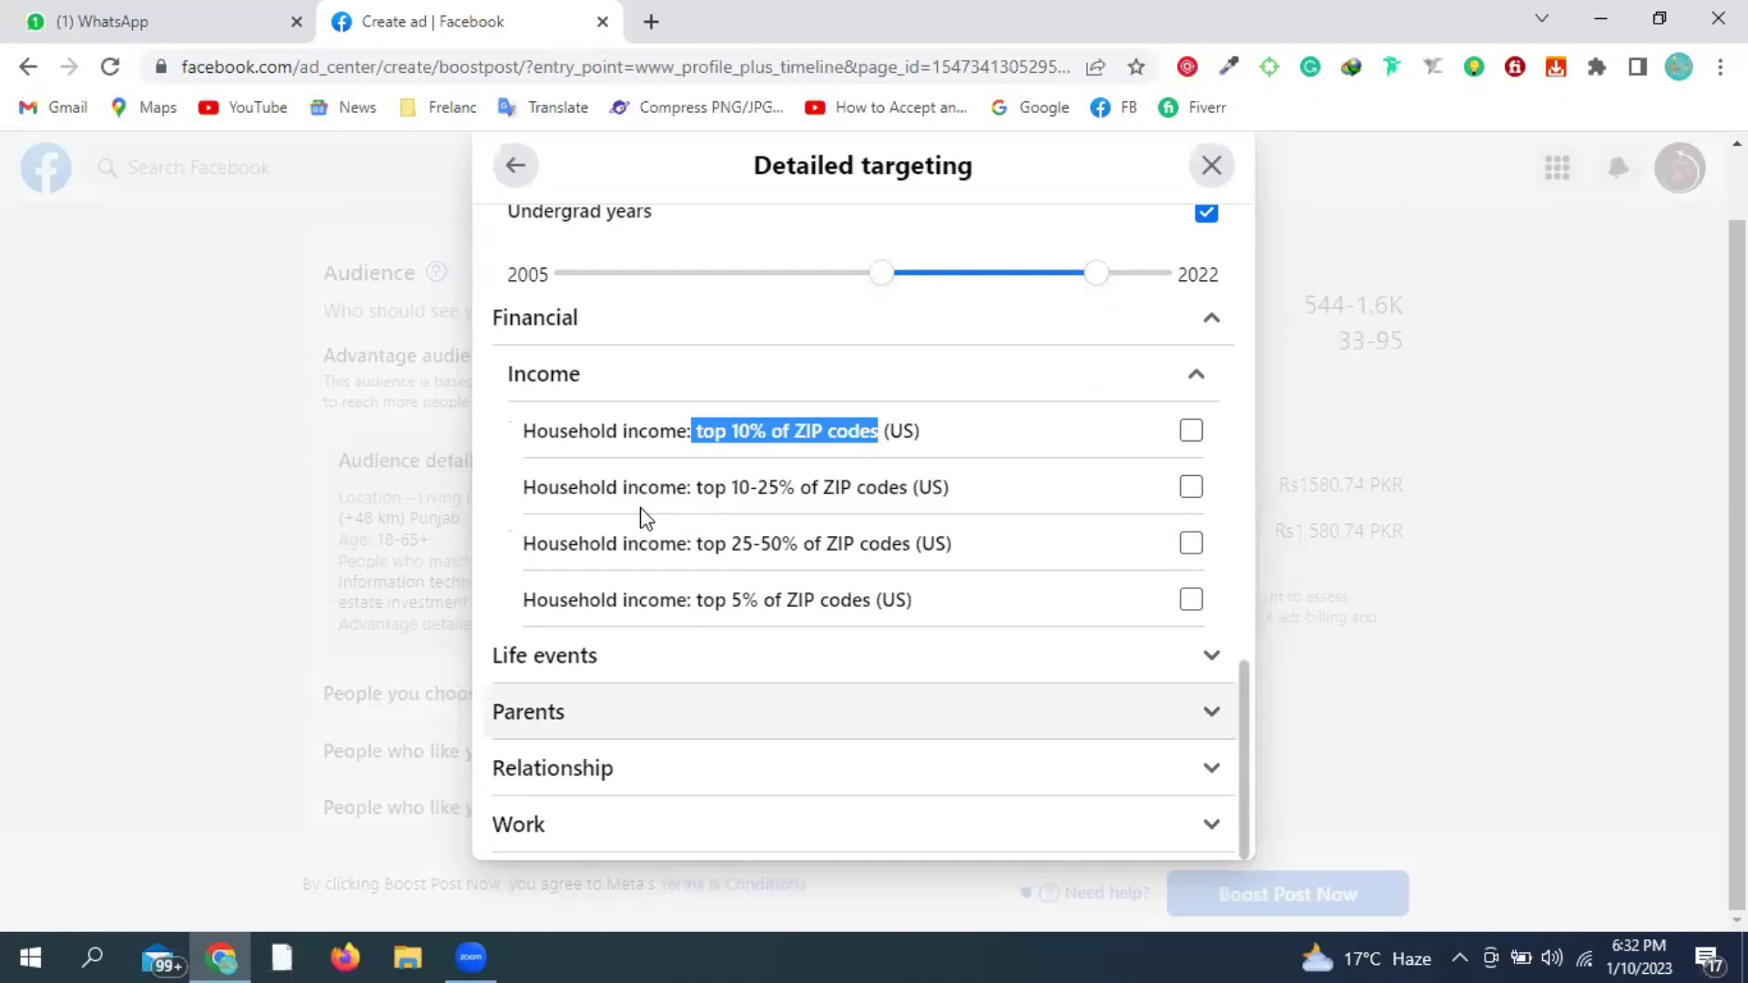
{"action": "left_click", "coordinate": [508, 445]}
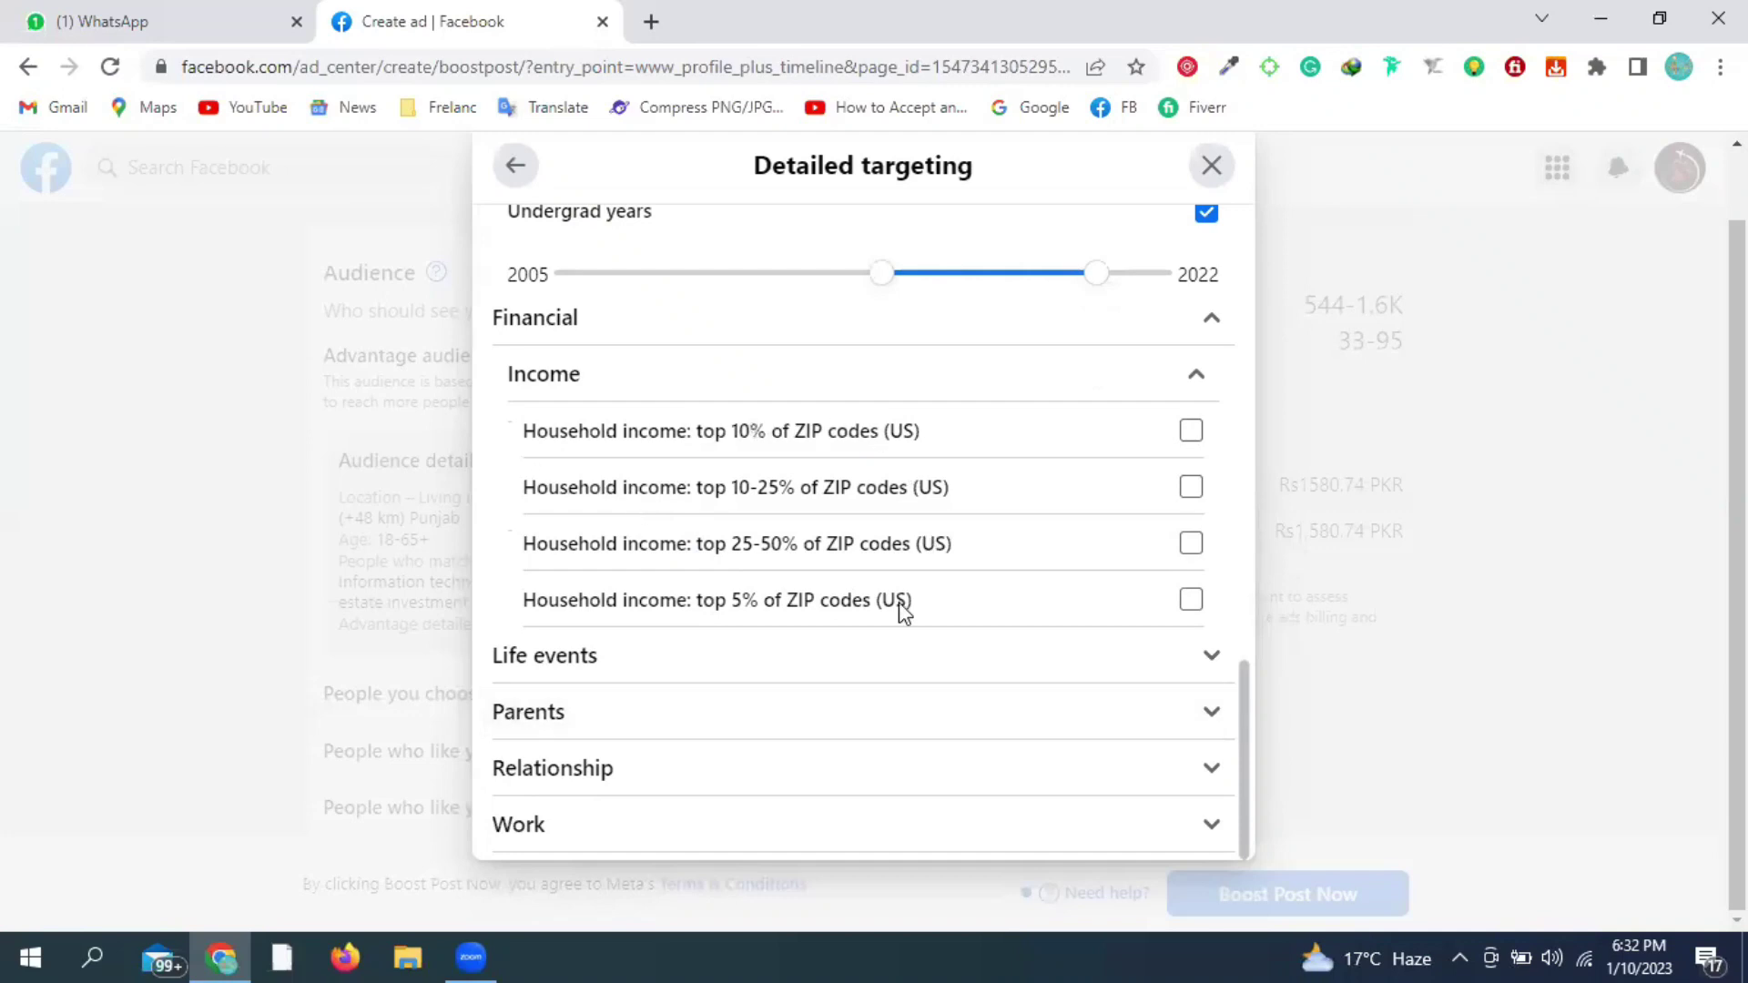
{"action": "left_click", "coordinate": [1198, 375]}
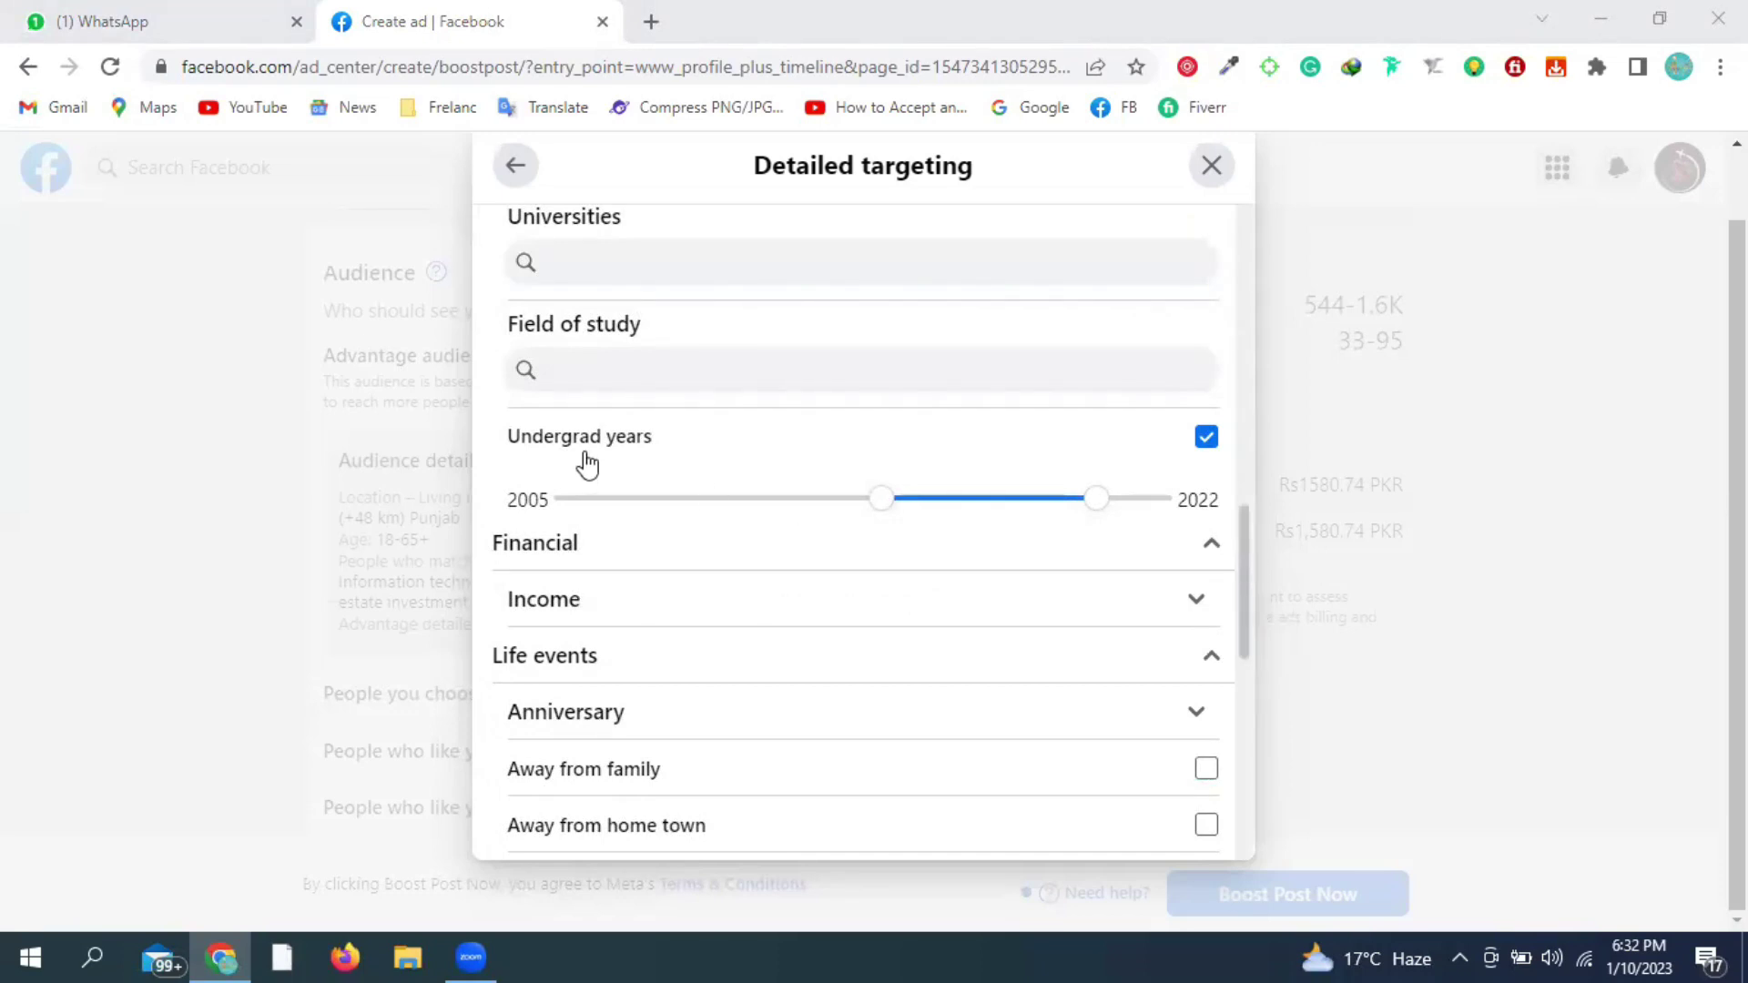
- Expand the Anniversary group under Life events and examine the available life event options
{"action": "scroll", "coordinate": [774, 455], "scroll_direction": "down", "scroll_amount": 2}
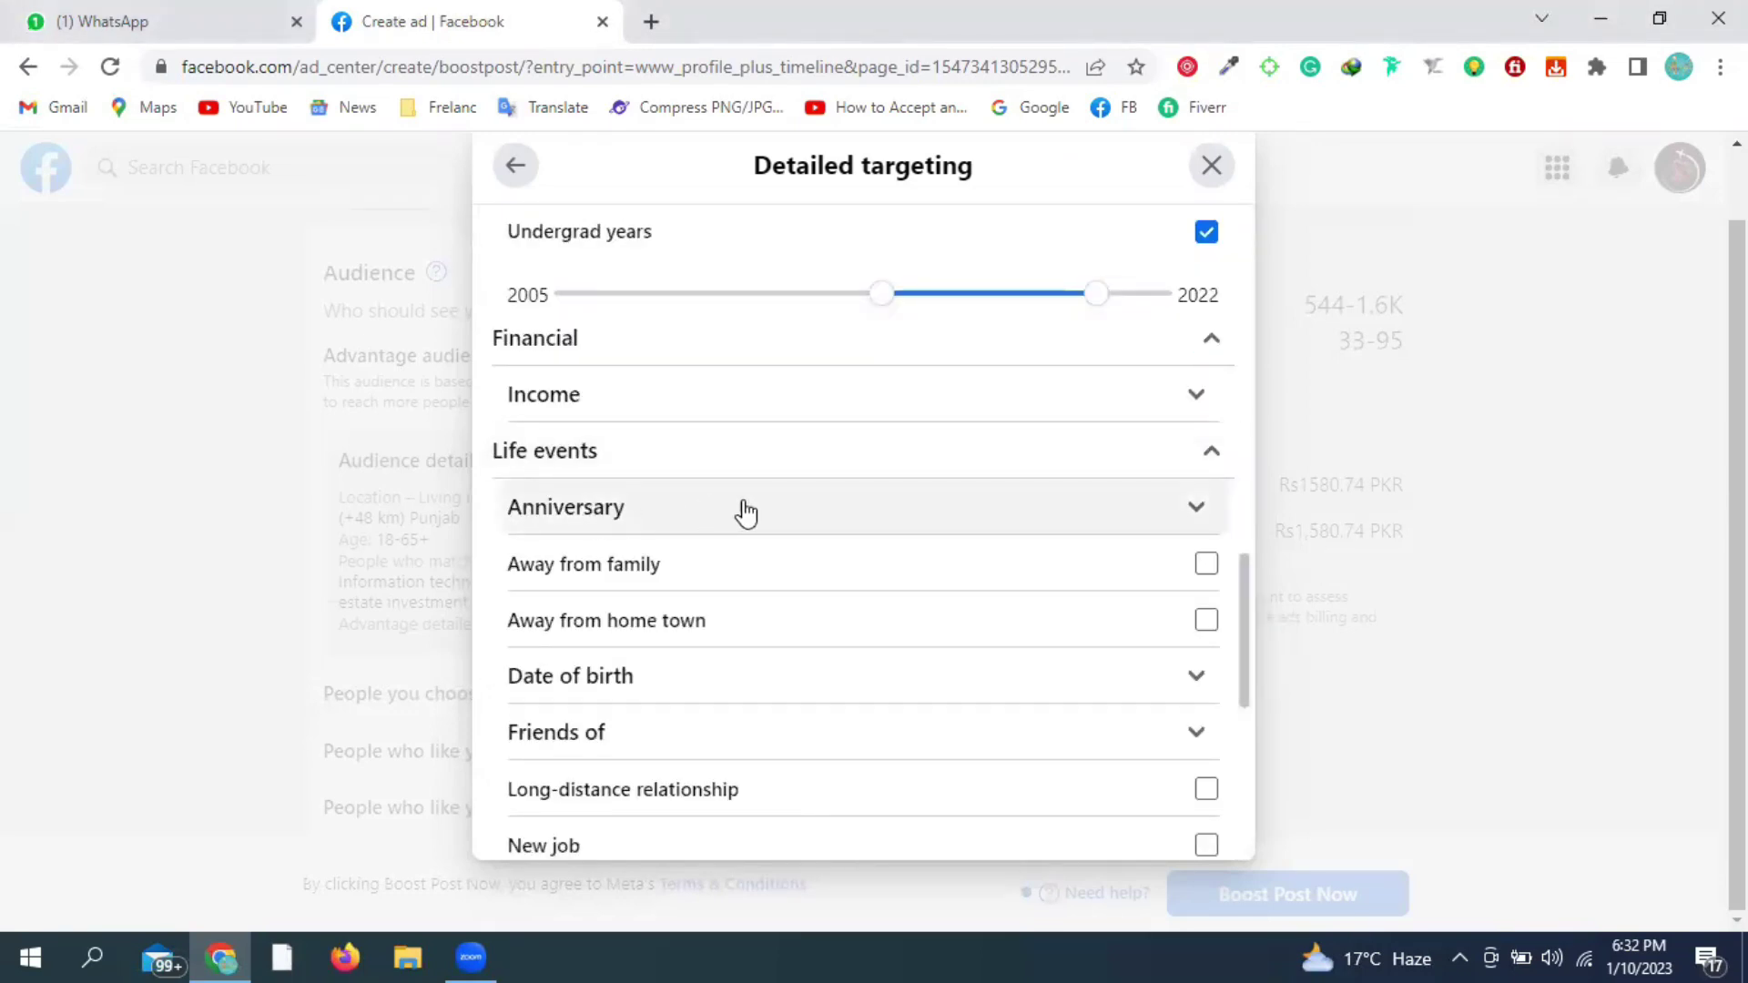
{"action": "left_click", "coordinate": [783, 515]}
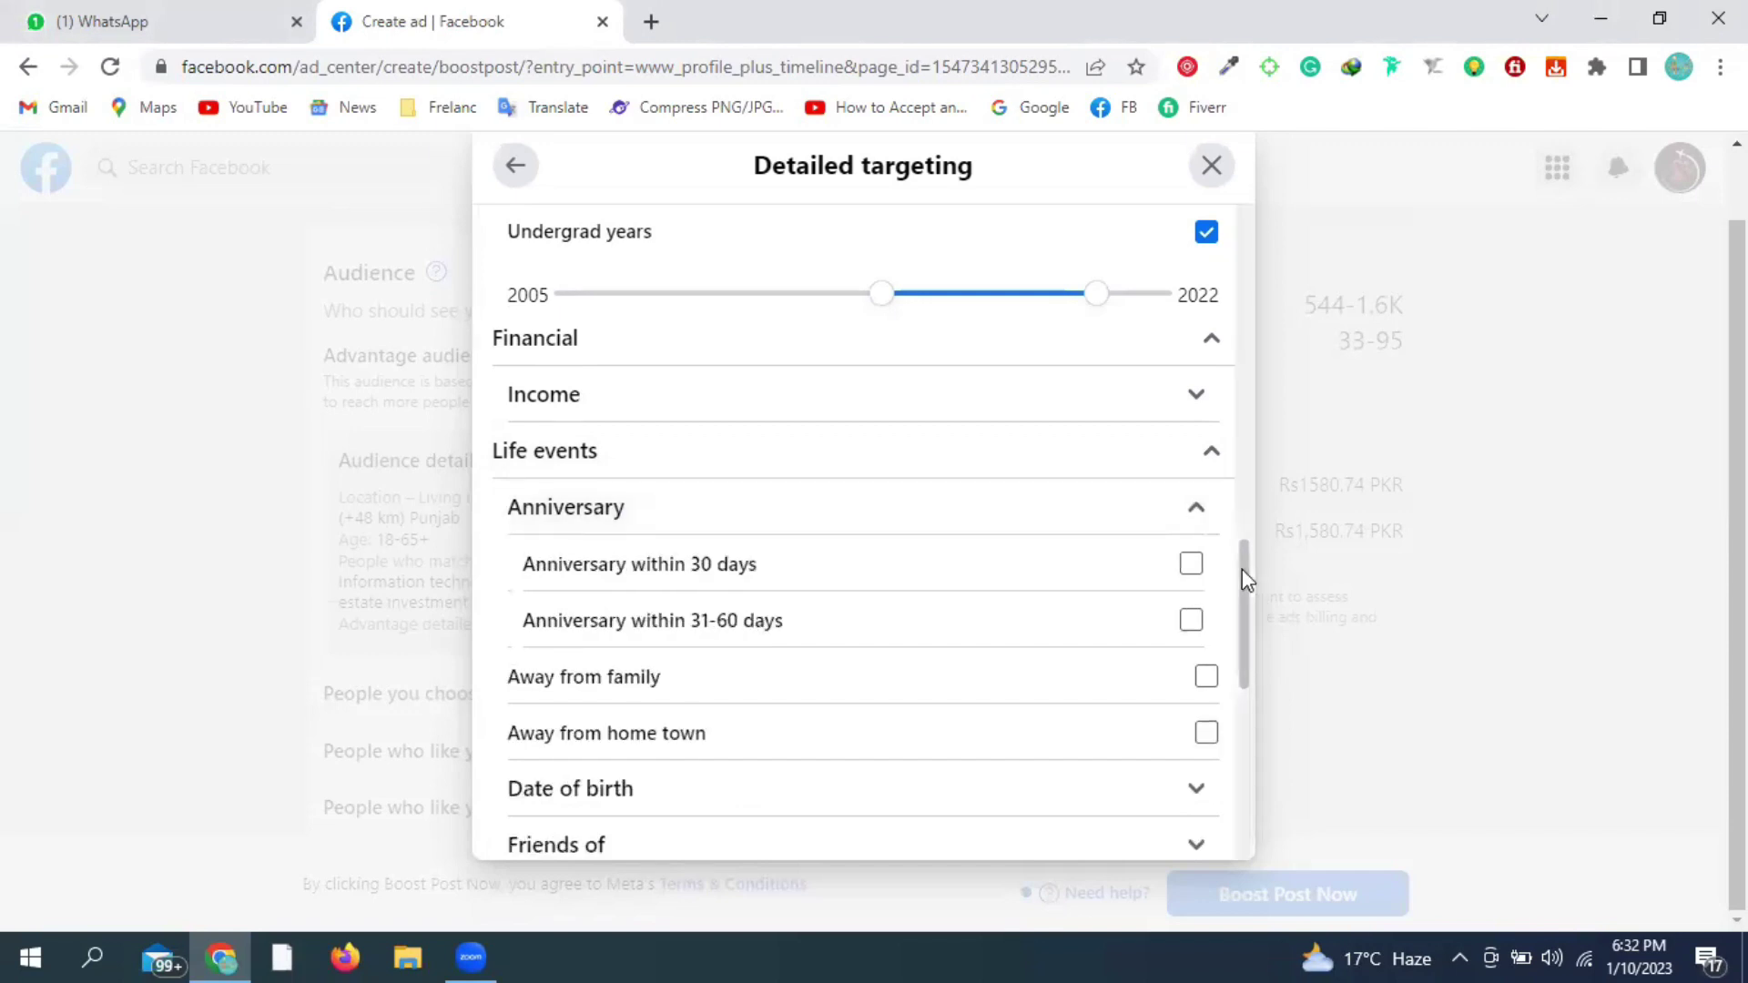
{"action": "left_click_drag", "start_coordinate": [1241, 579], "coordinate": [1244, 608]}
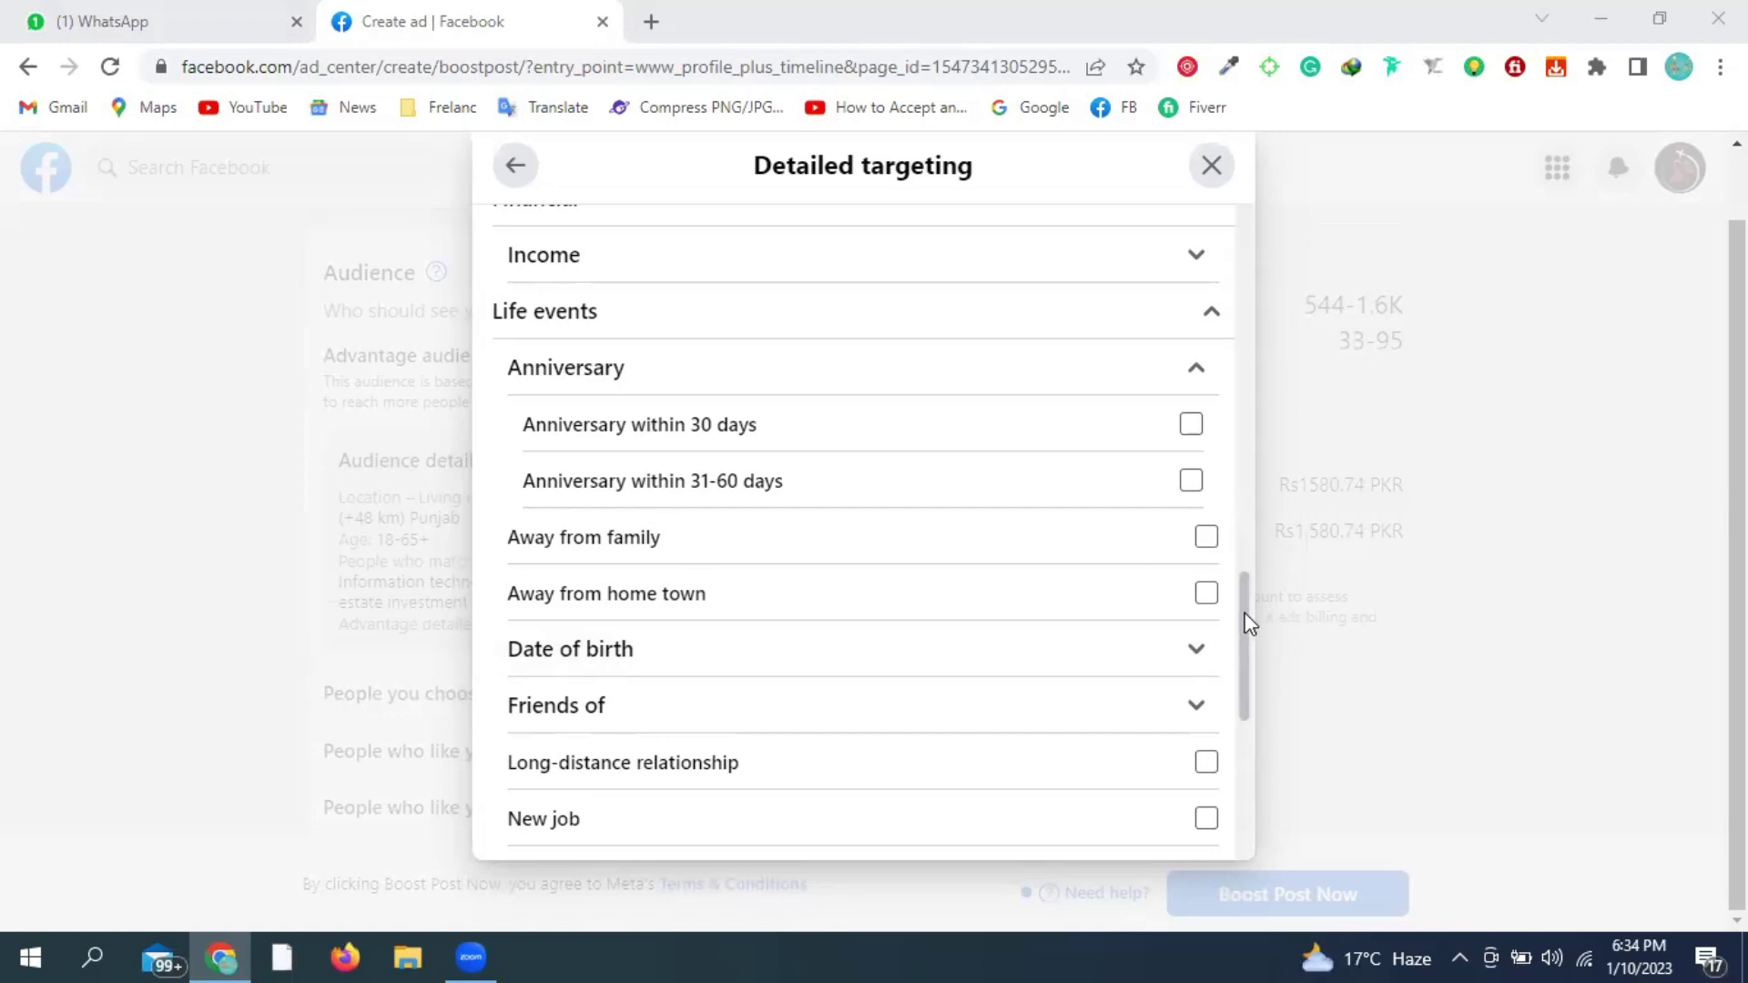
- Expand Date of birth and its Month of birth group under Life events and examine the birthday options
{"action": "left_click_drag", "start_coordinate": [1247, 623], "coordinate": [1247, 673]}
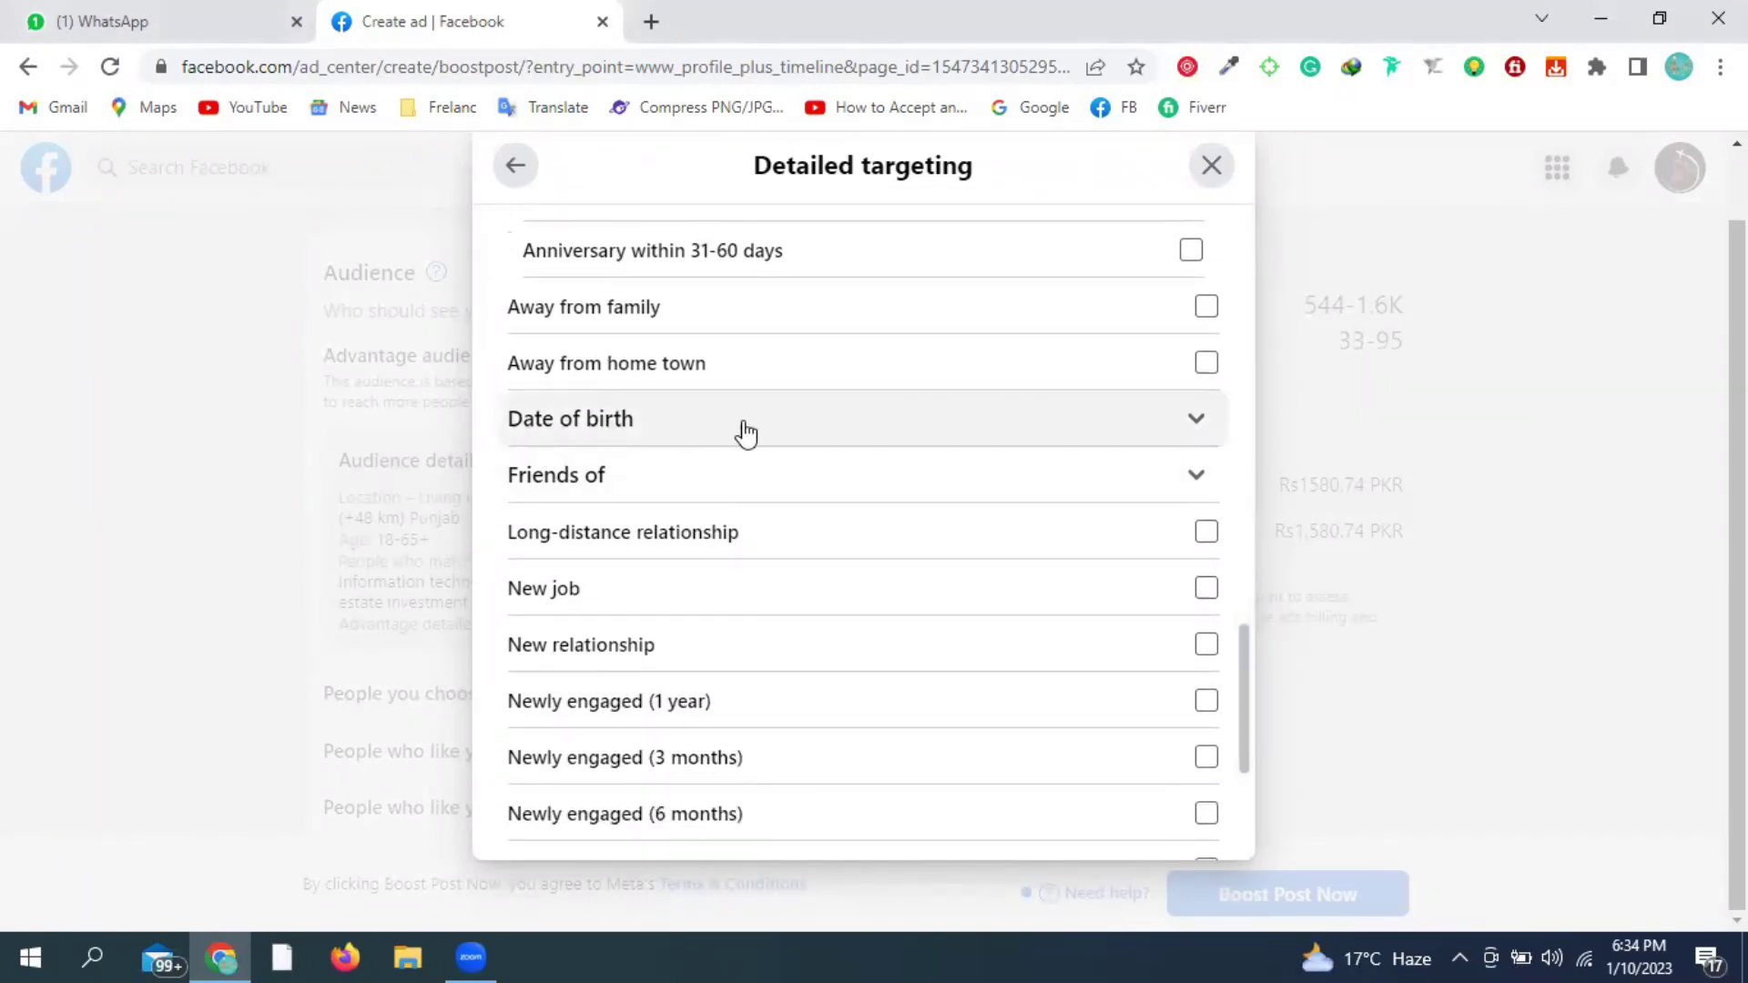
{"action": "left_click", "coordinate": [704, 431]}
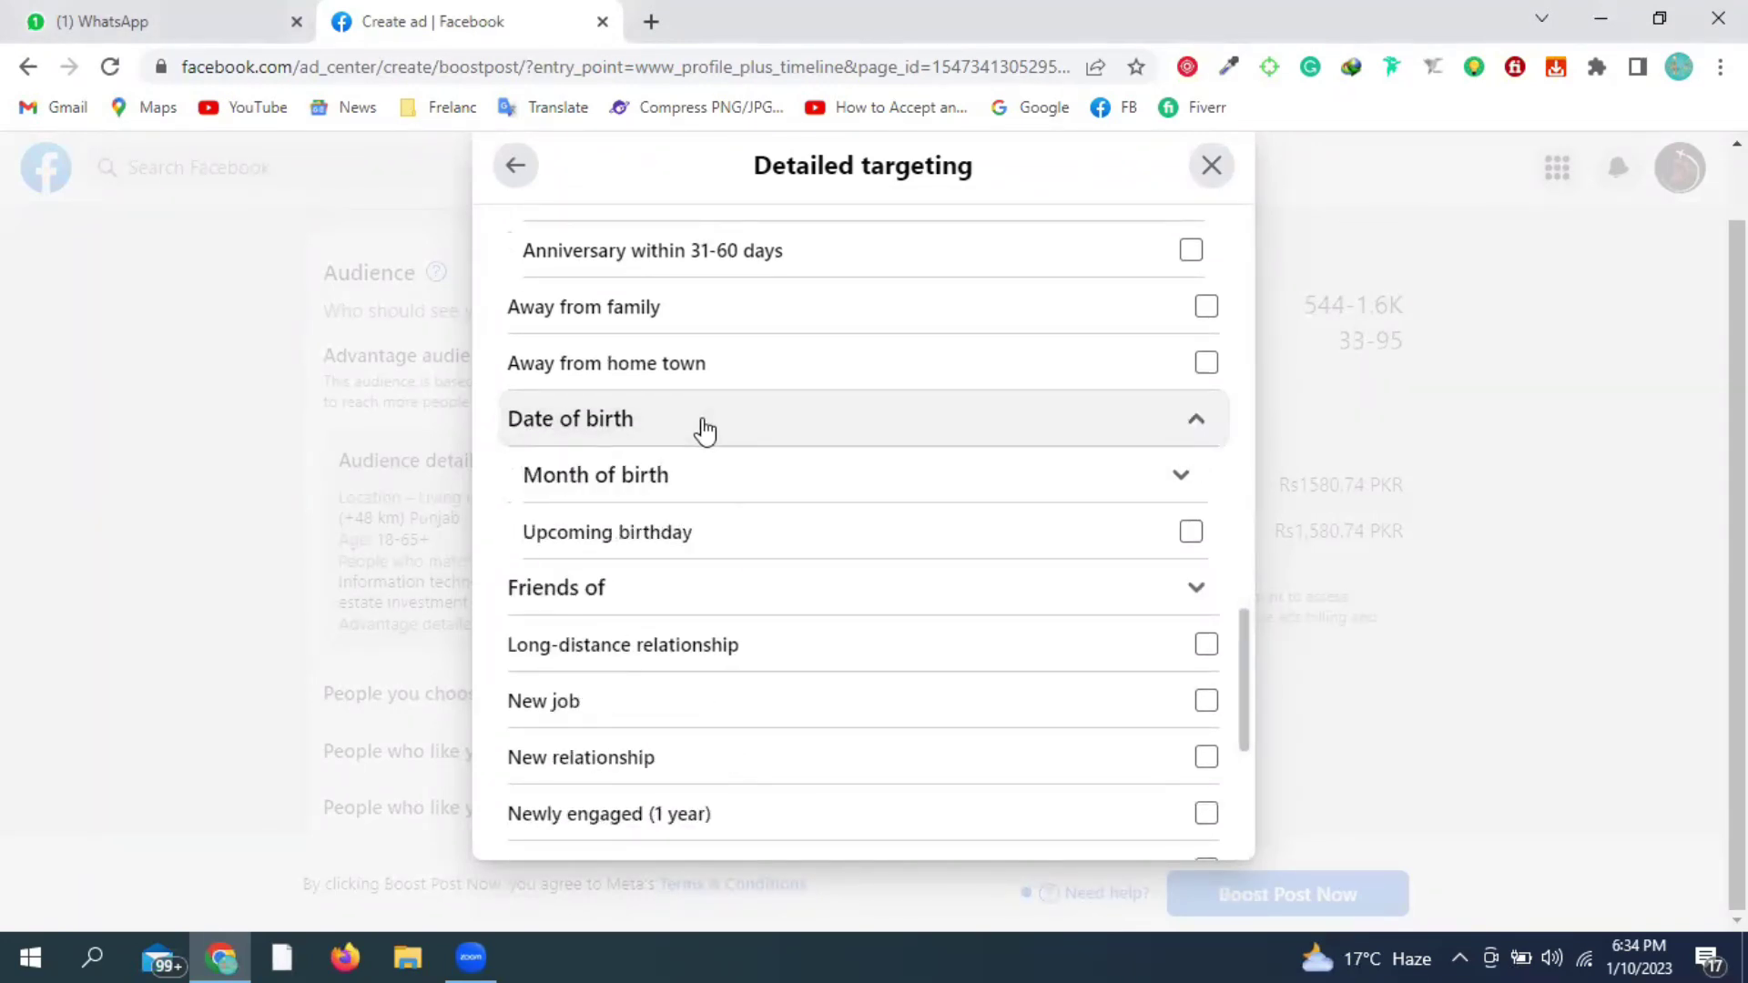
{"action": "left_click", "coordinate": [587, 488]}
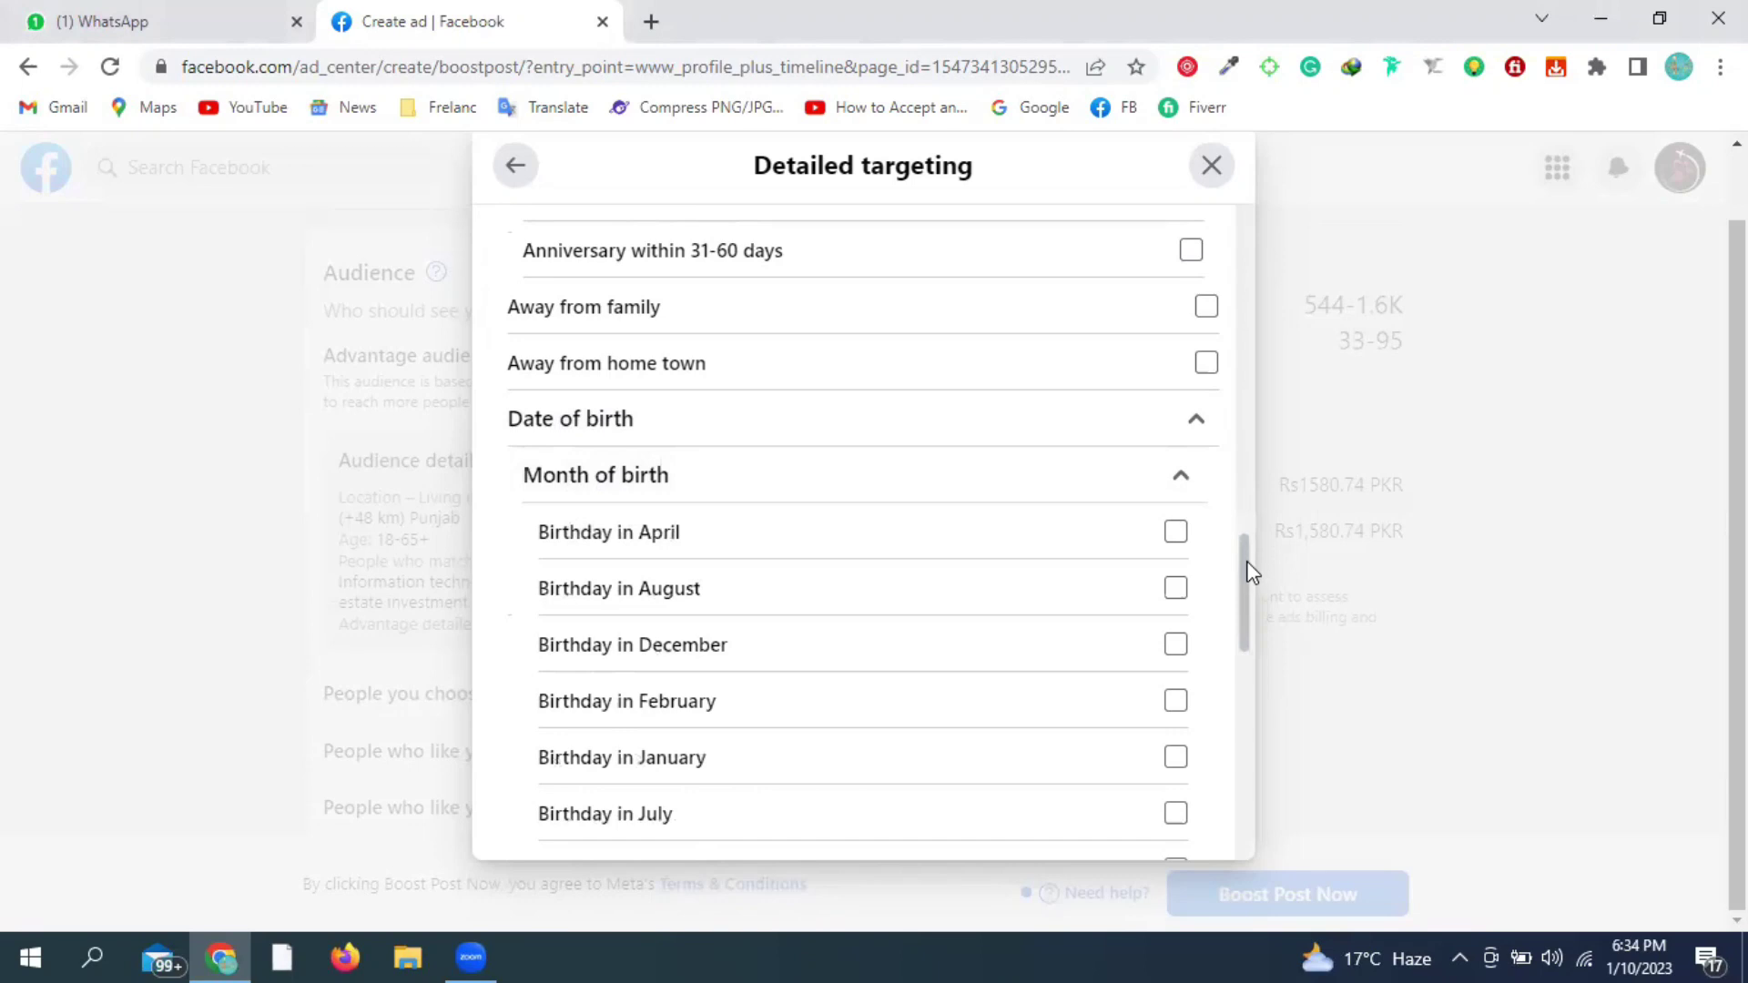
{"action": "scroll", "coordinate": [1245, 578], "scroll_direction": "down", "scroll_amount": 2}
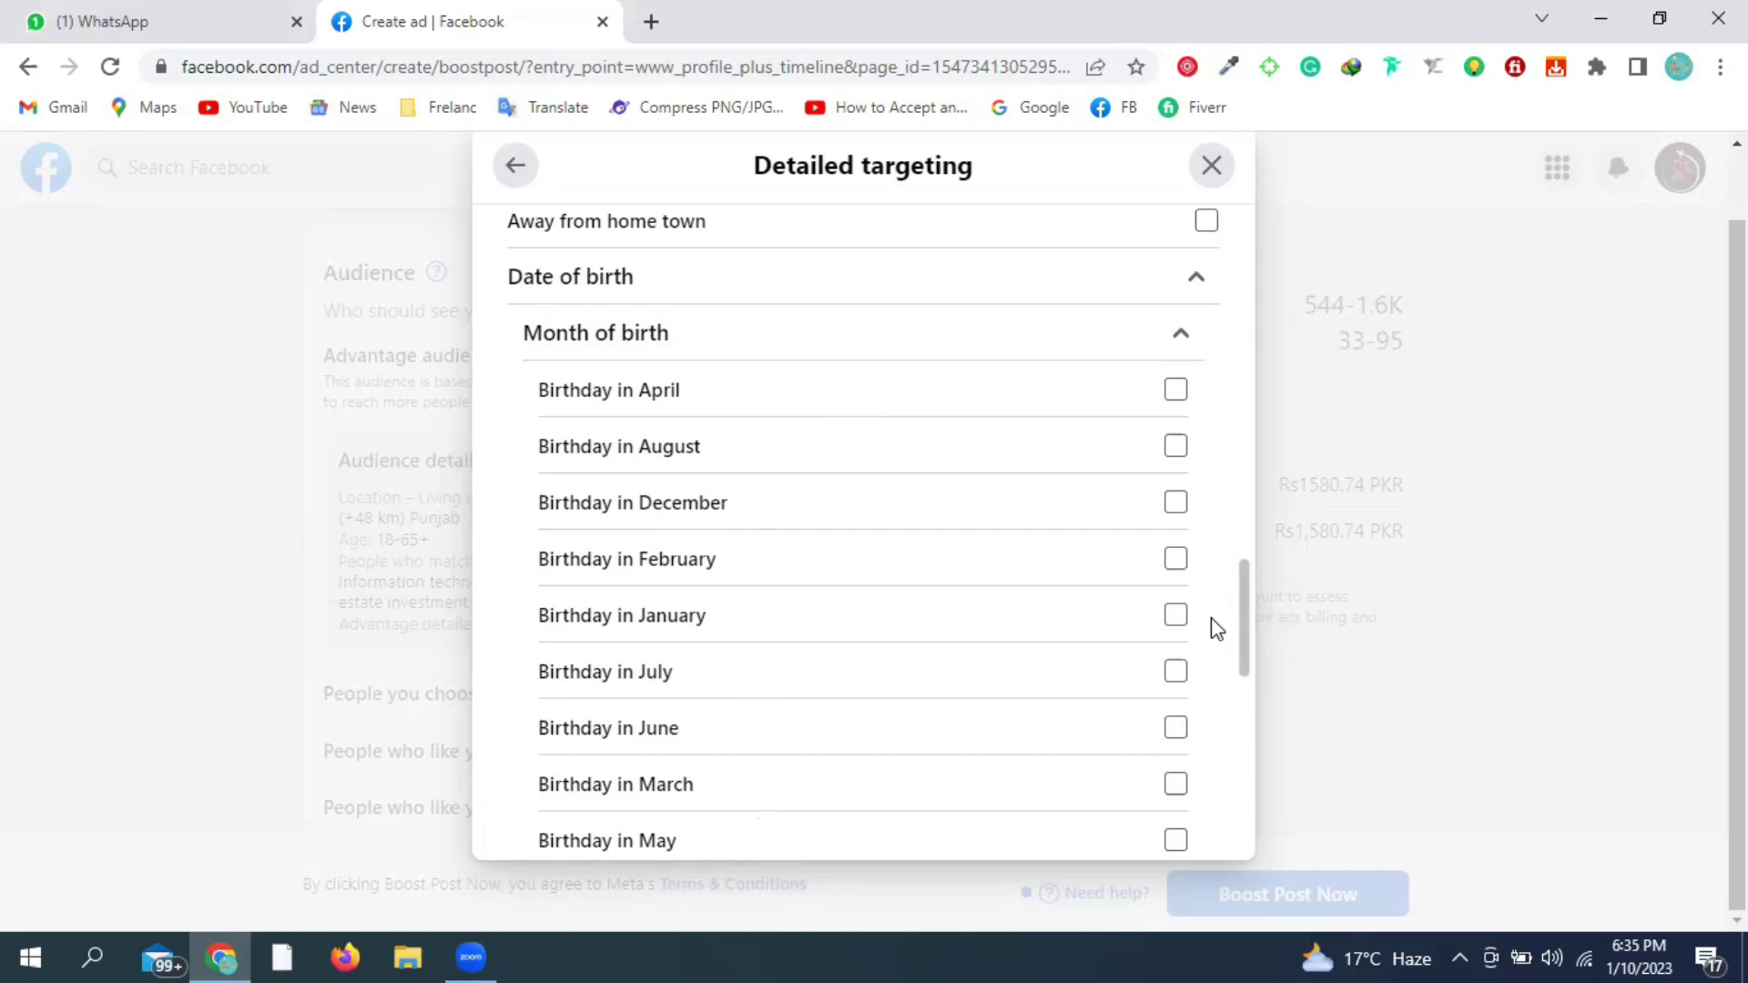
{"action": "scroll", "coordinate": [1247, 623], "scroll_direction": "down", "scroll_amount": 1}
{"action": "scroll", "coordinate": [1242, 641], "scroll_direction": "down", "scroll_amount": 4}
{"action": "scroll", "coordinate": [1238, 697], "scroll_direction": "down", "scroll_amount": 2}
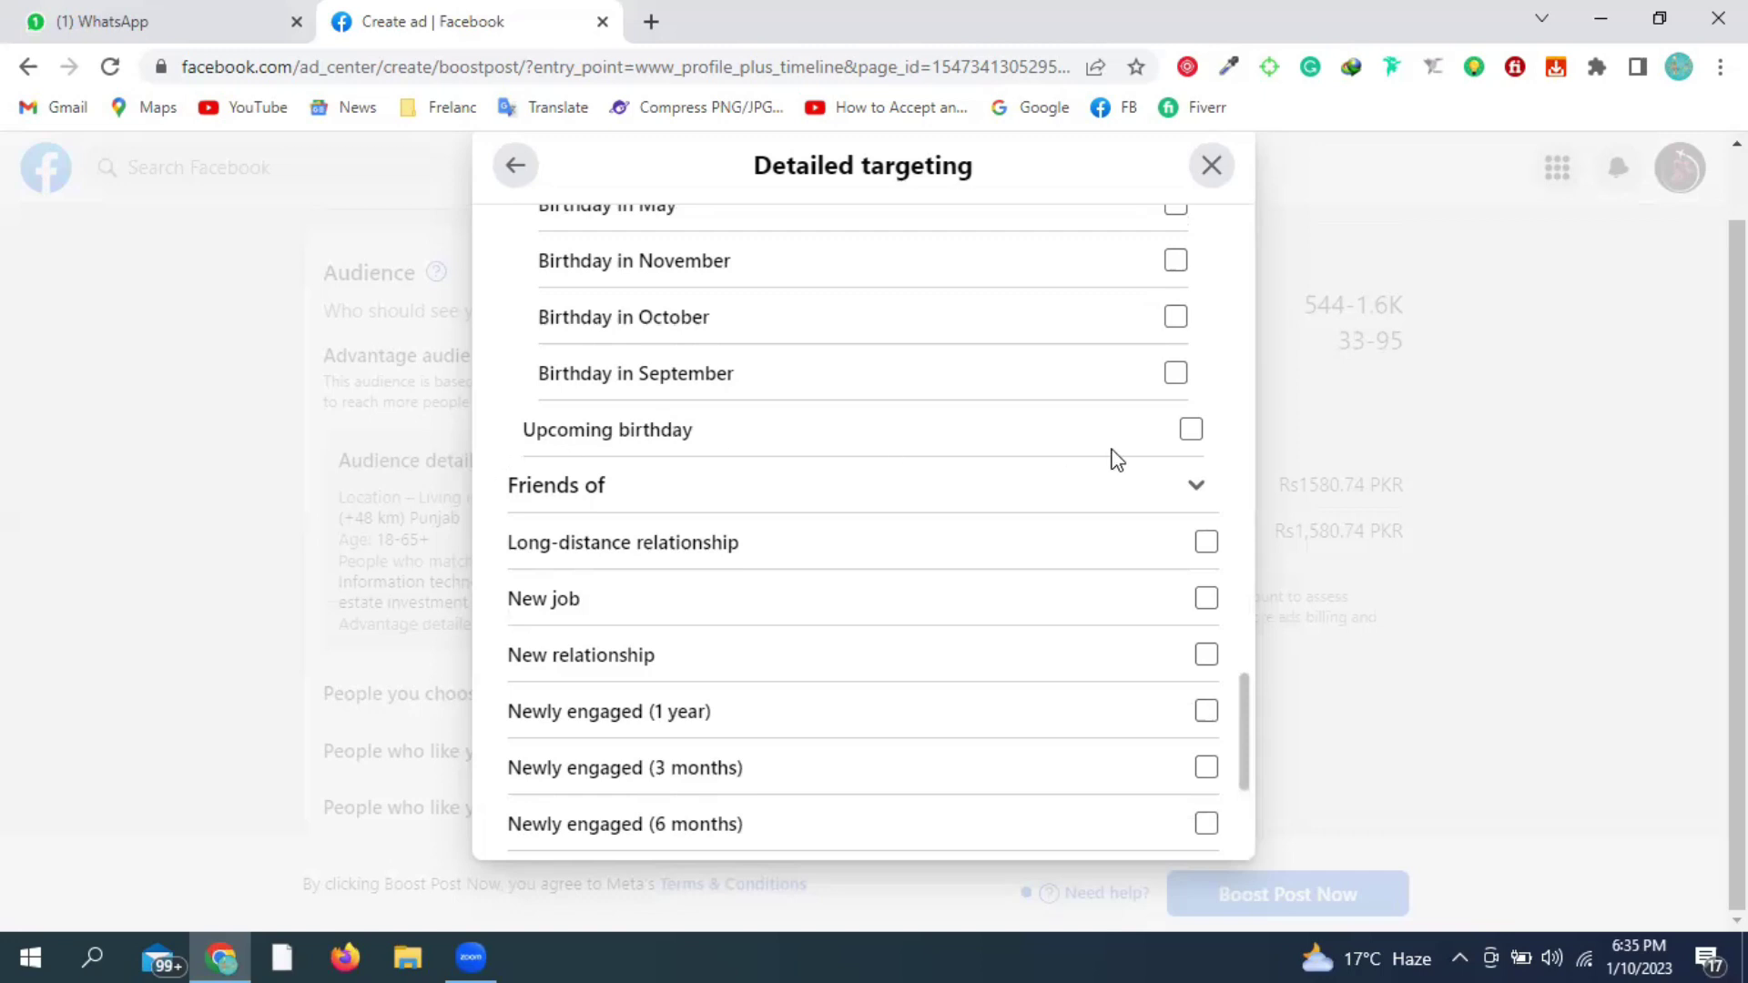
- Expand the Friends of group and examine its options and the remaining life events down to Recently moved
{"action": "left_click", "coordinate": [610, 489]}
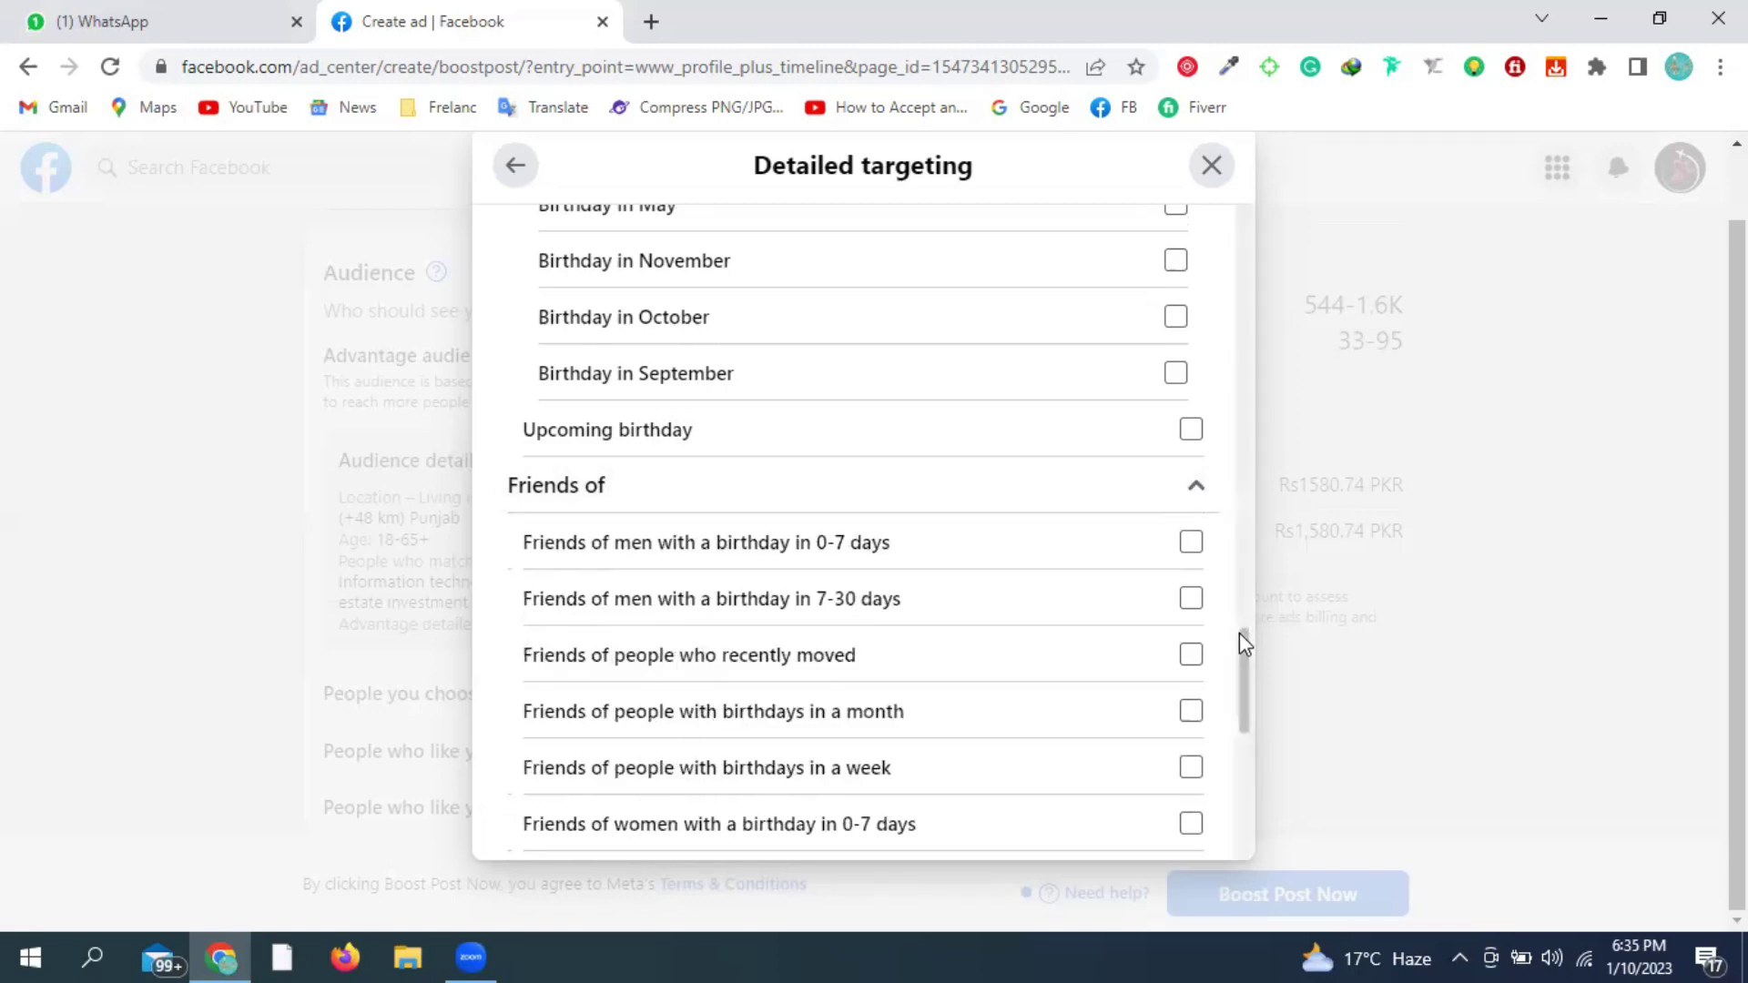
{"action": "left_click_drag", "start_coordinate": [1241, 637], "coordinate": [1244, 663]}
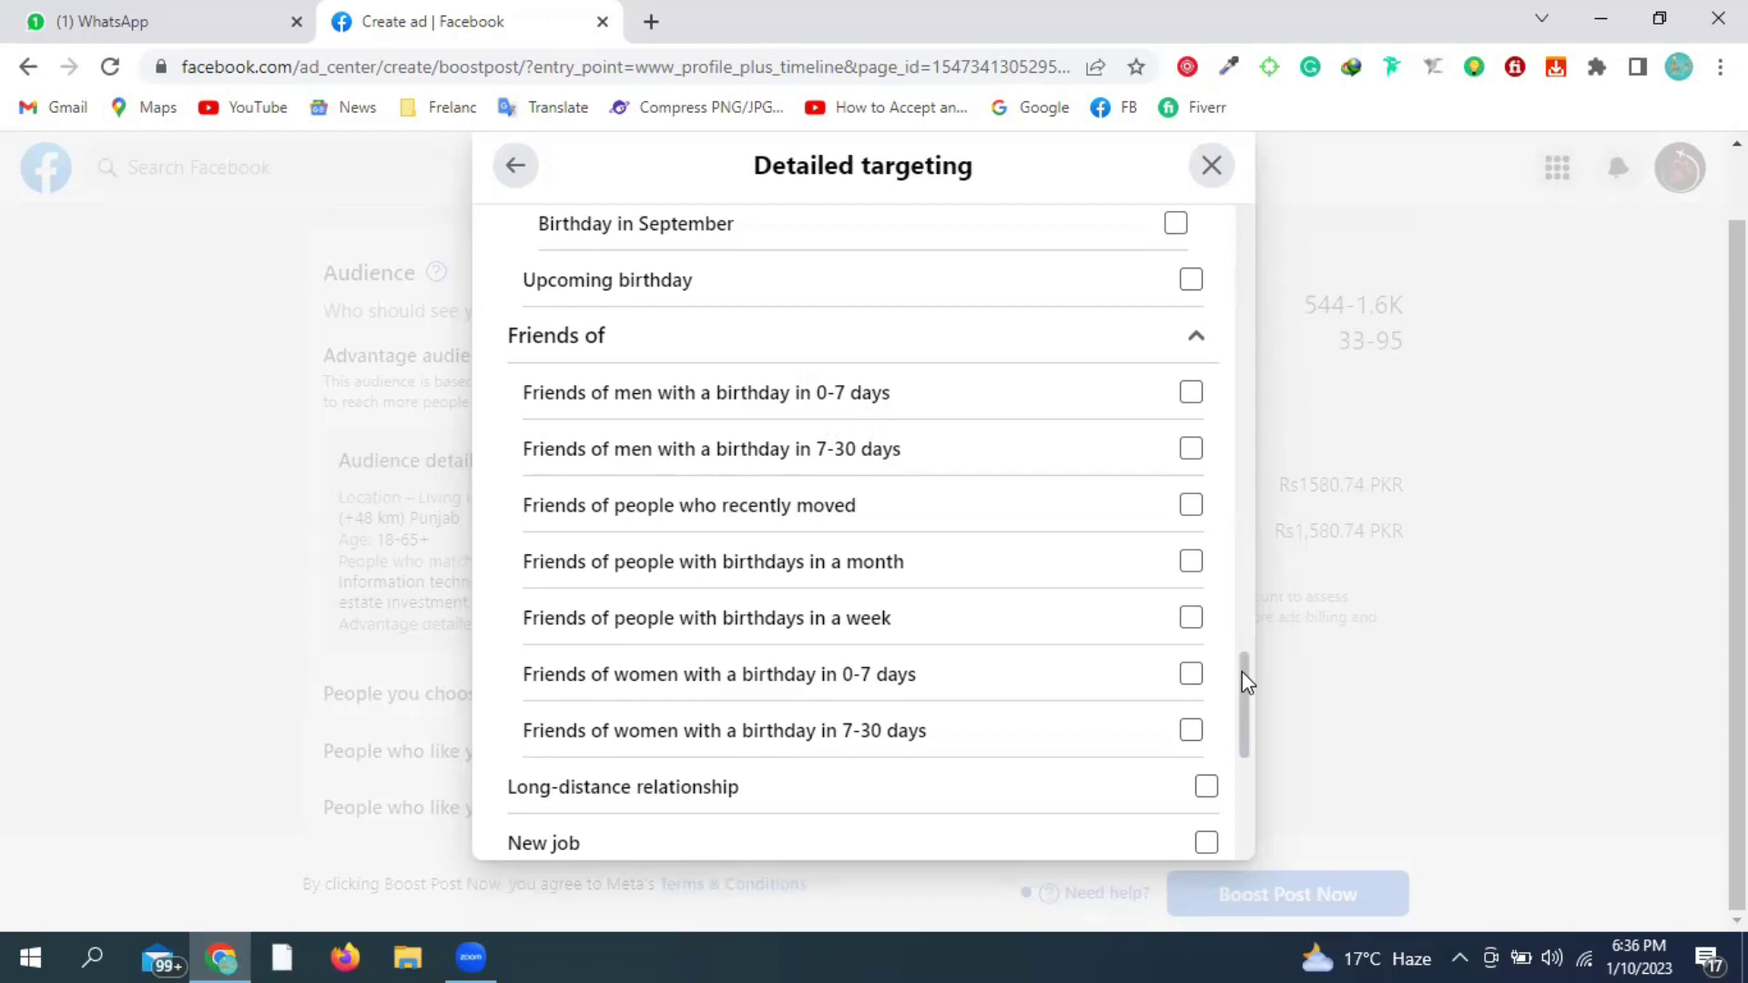
{"action": "scroll", "coordinate": [1245, 682], "scroll_direction": "down", "scroll_amount": 1}
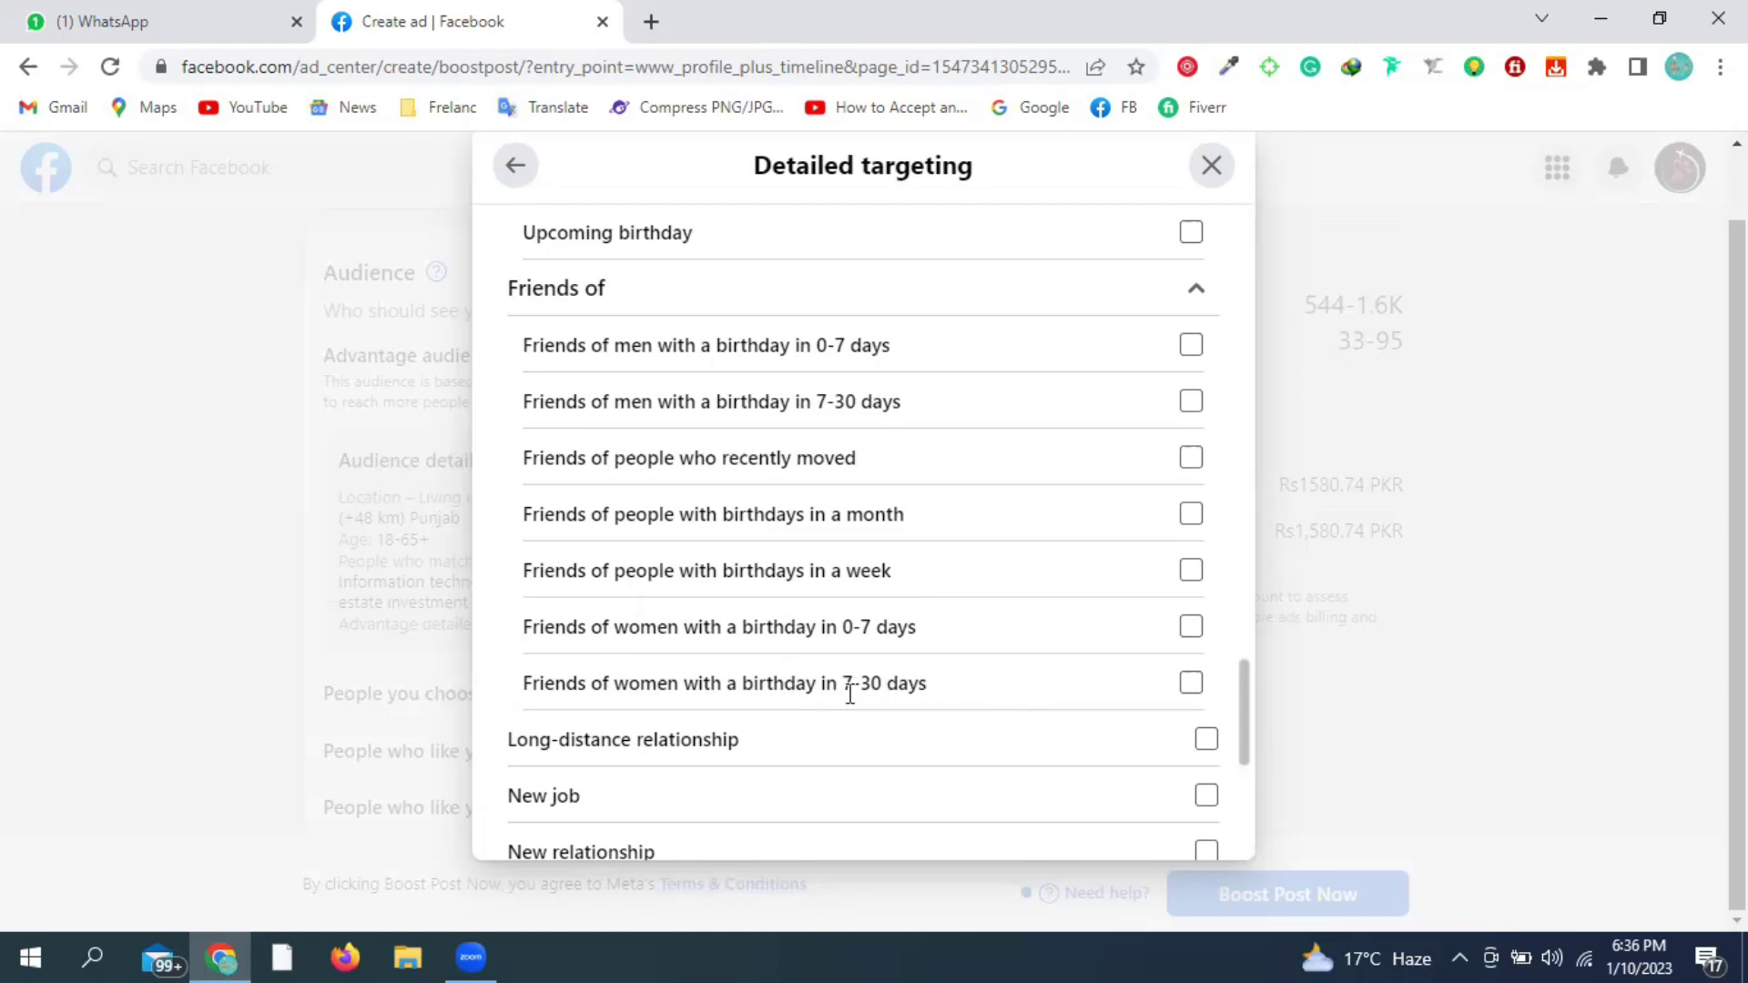
{"action": "left_click_drag", "start_coordinate": [1246, 687], "coordinate": [1248, 734]}
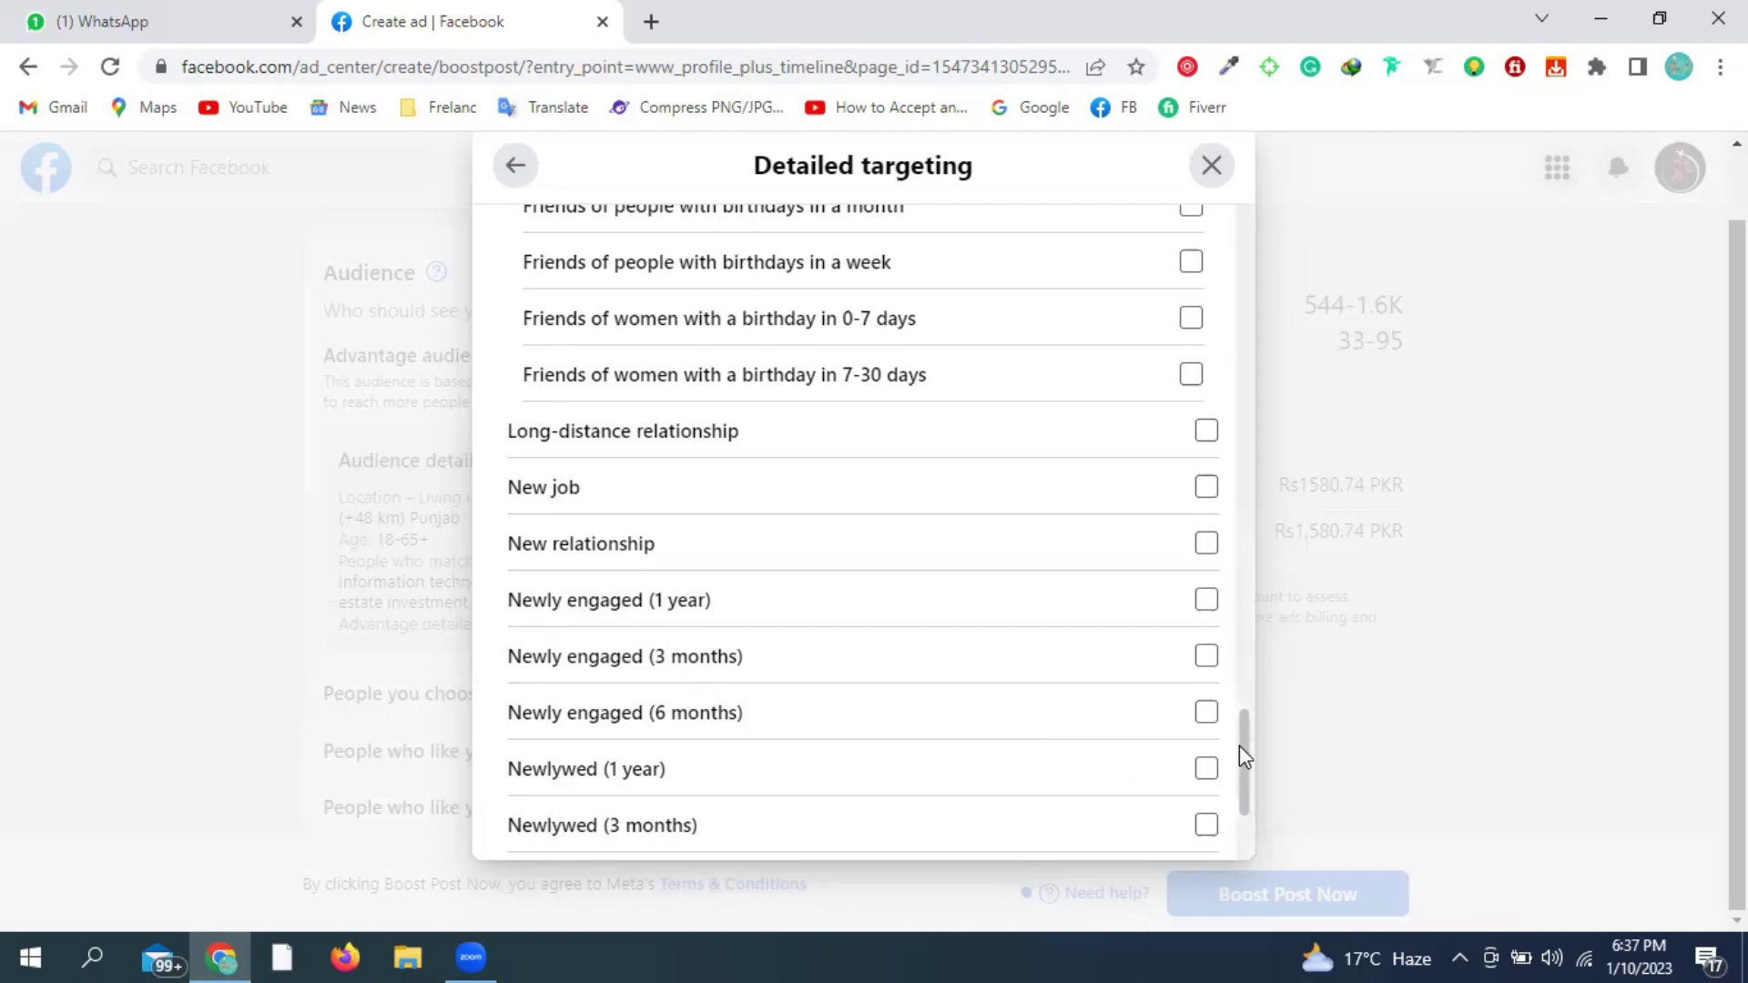
{"action": "scroll", "coordinate": [1241, 763], "scroll_direction": "down", "scroll_amount": 1}
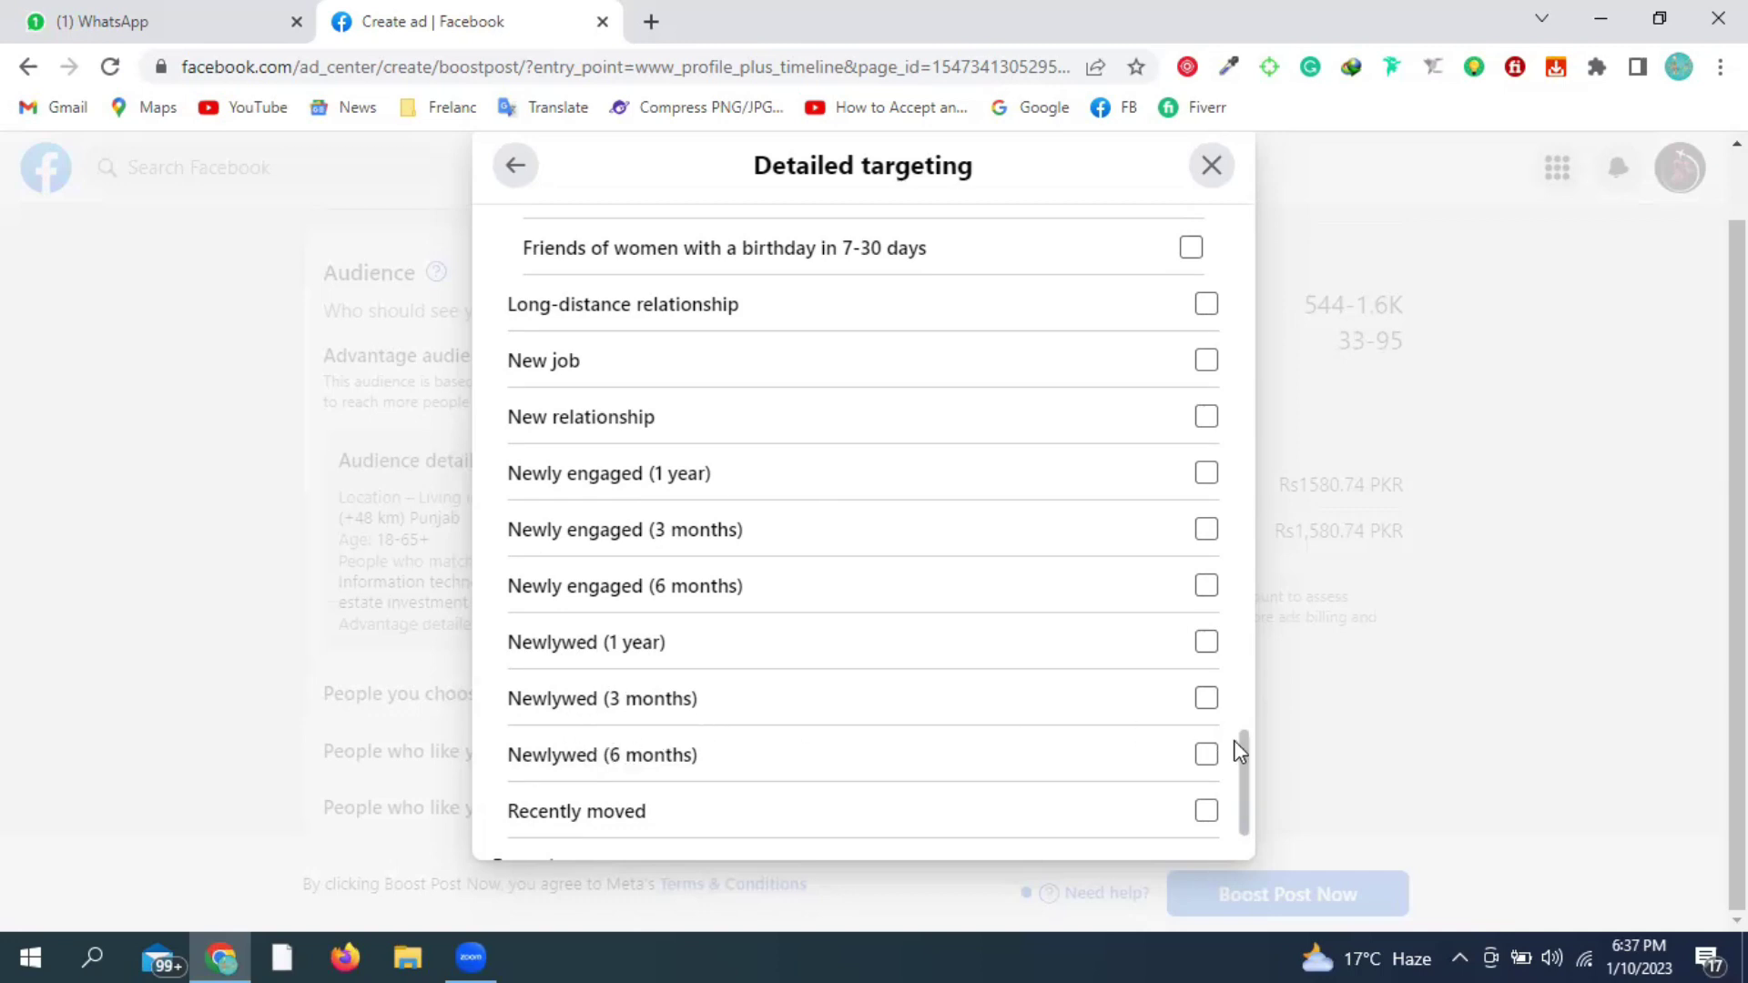
{"action": "left_click_drag", "start_coordinate": [1245, 754], "coordinate": [1248, 711]}
{"action": "scroll", "coordinate": [1252, 426], "scroll_direction": "down", "scroll_amount": 1}
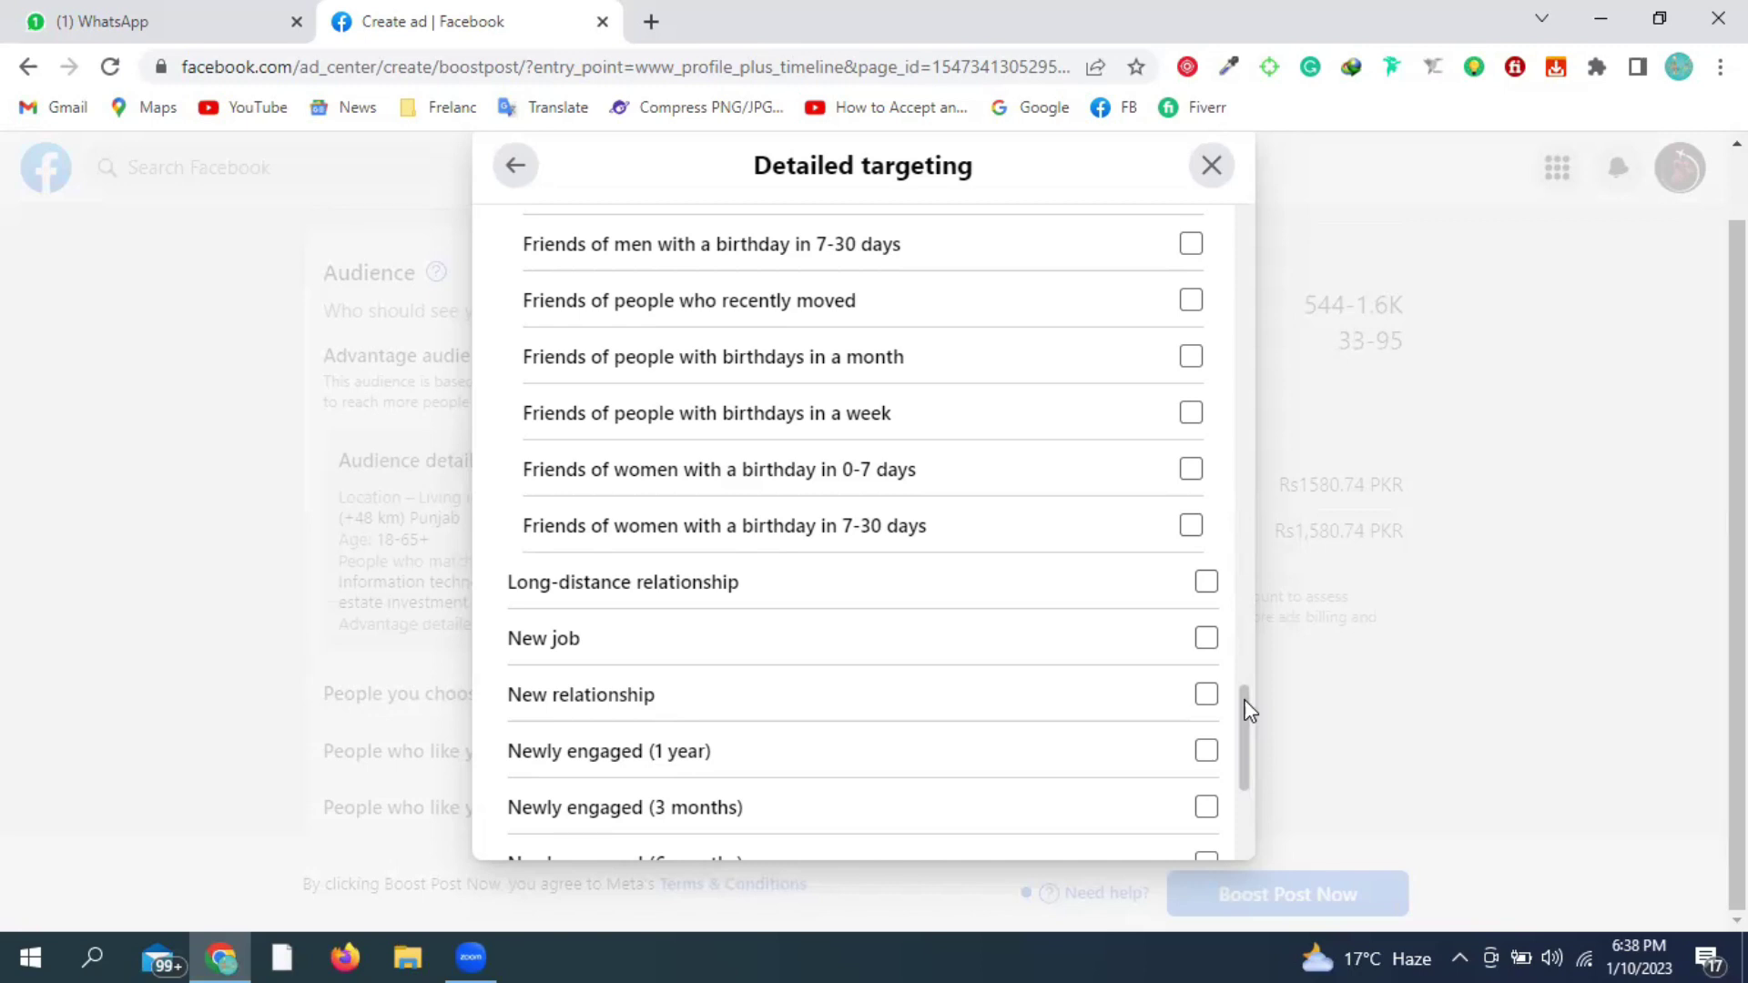
{"action": "left_click_drag", "start_coordinate": [1247, 710], "coordinate": [1252, 788]}
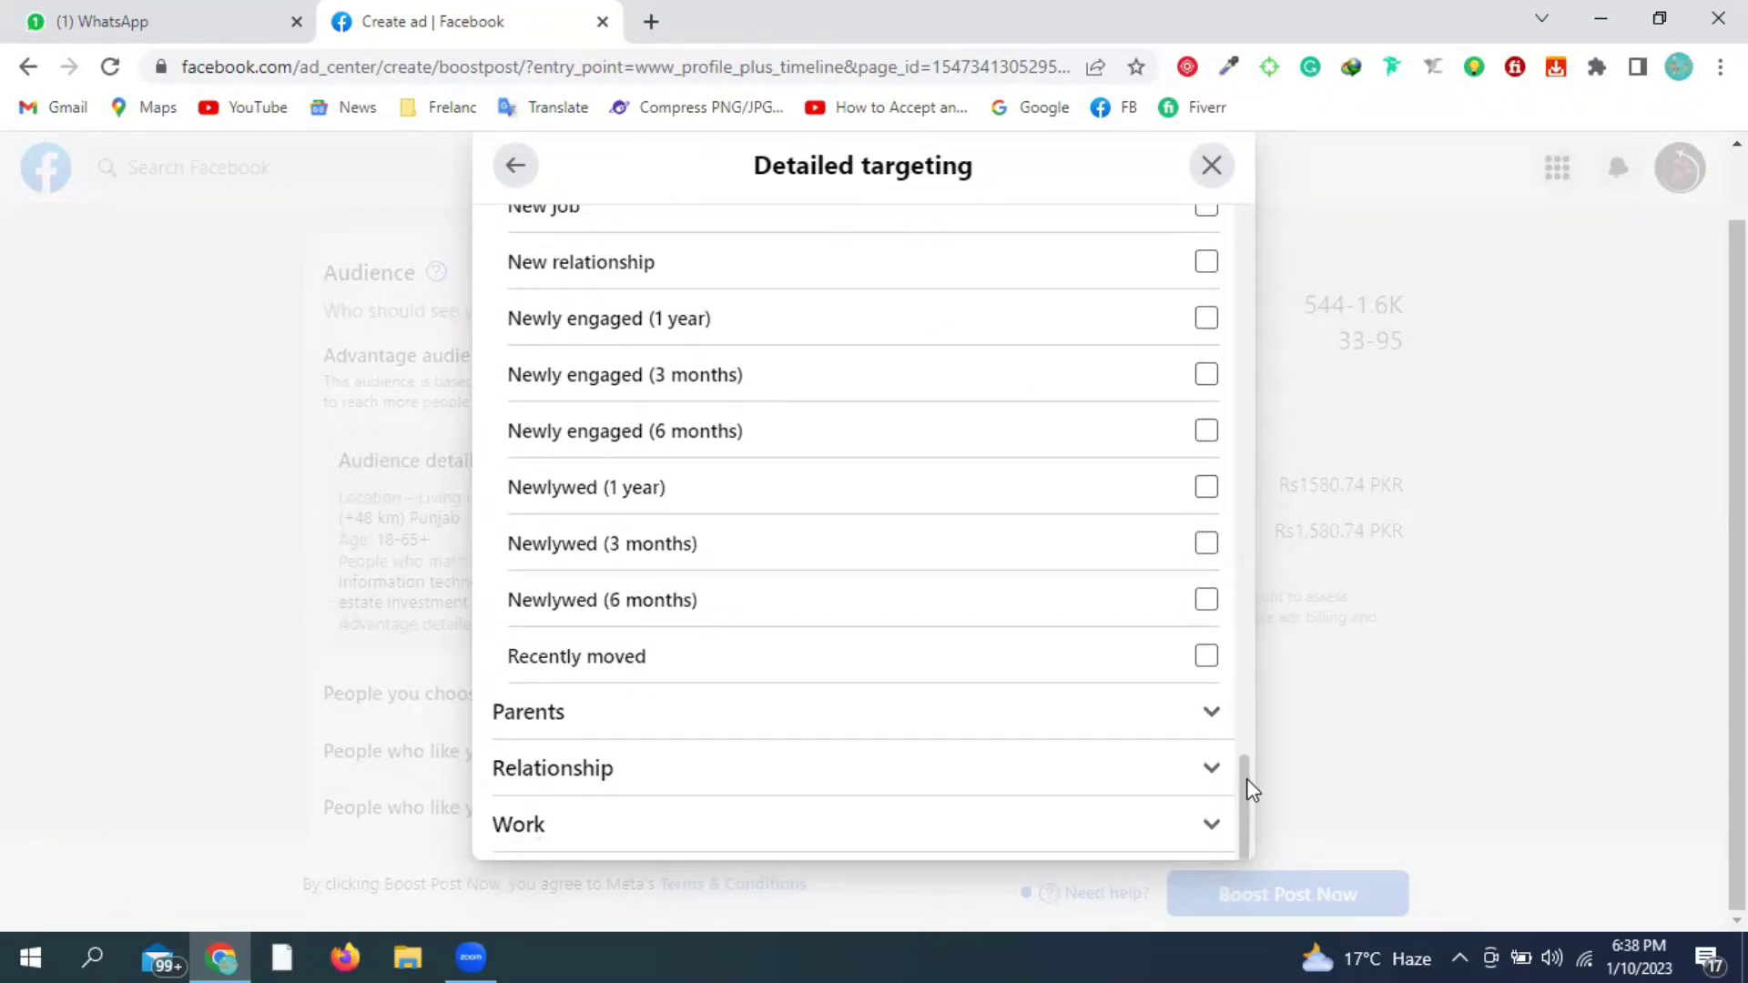
- Select Recently moved, the three Newlywed options and Newly engaged (6 months), and clear the same five selections again
{"action": "left_click", "coordinate": [1205, 656]}
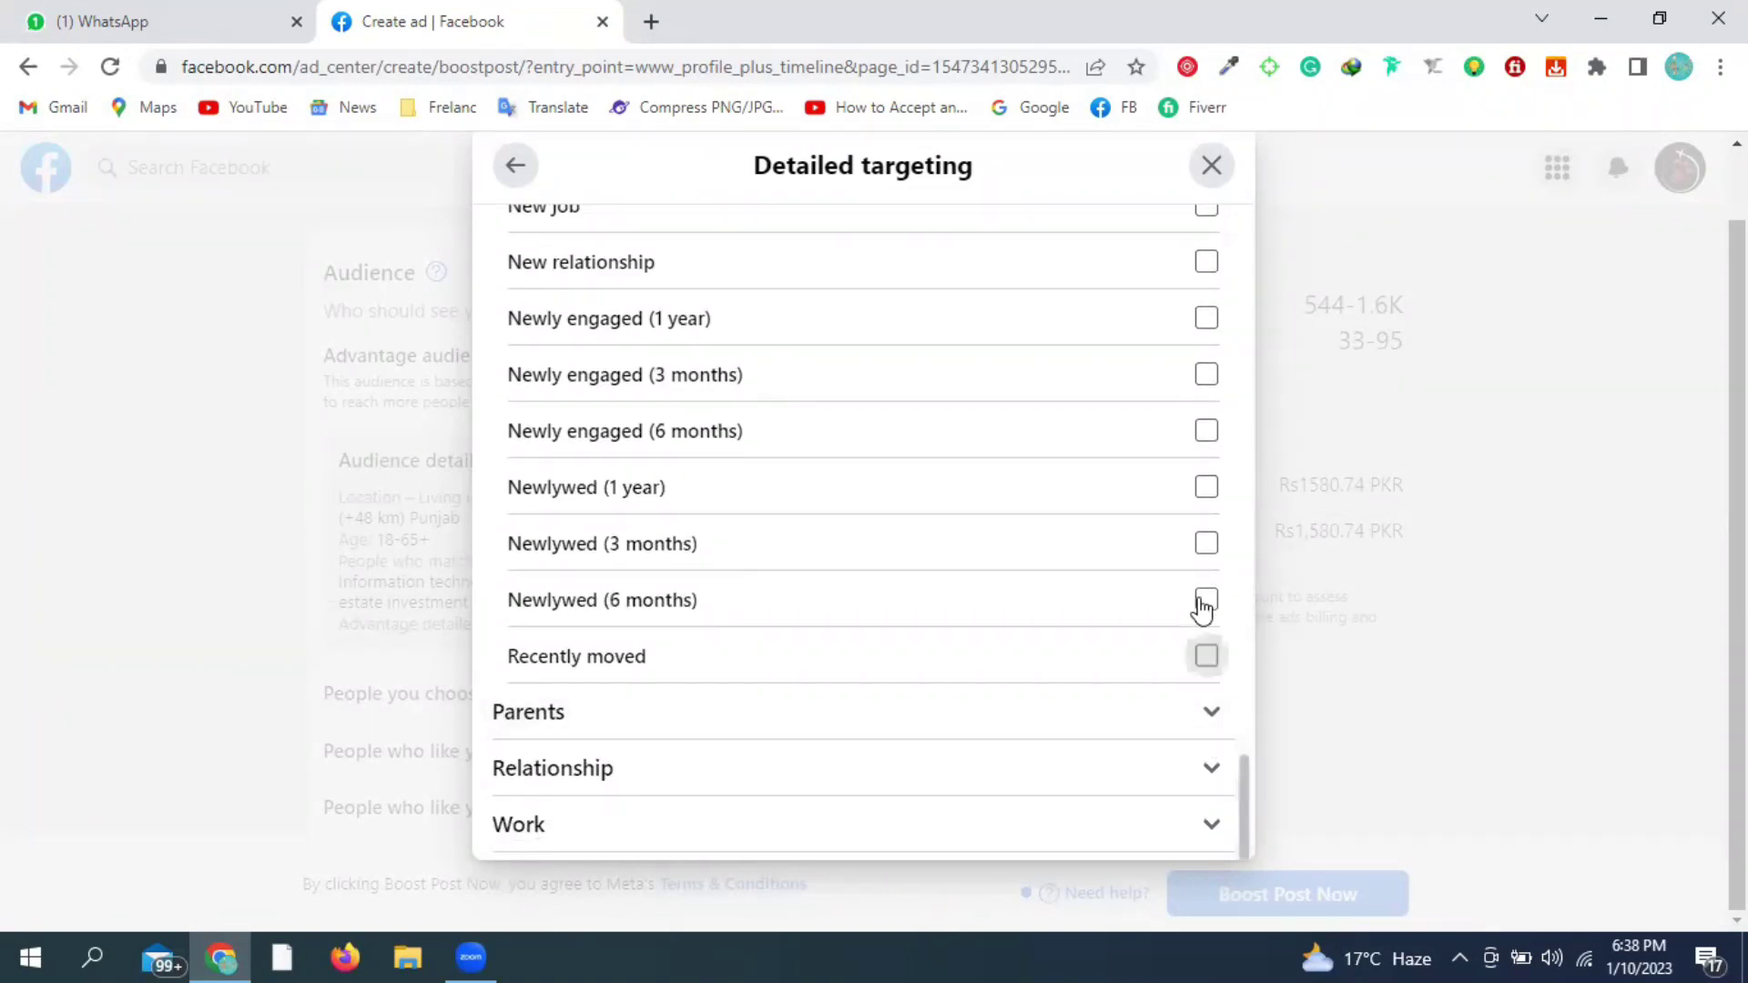
{"action": "left_click", "coordinate": [1204, 602]}
{"action": "left_click", "coordinate": [1205, 551]}
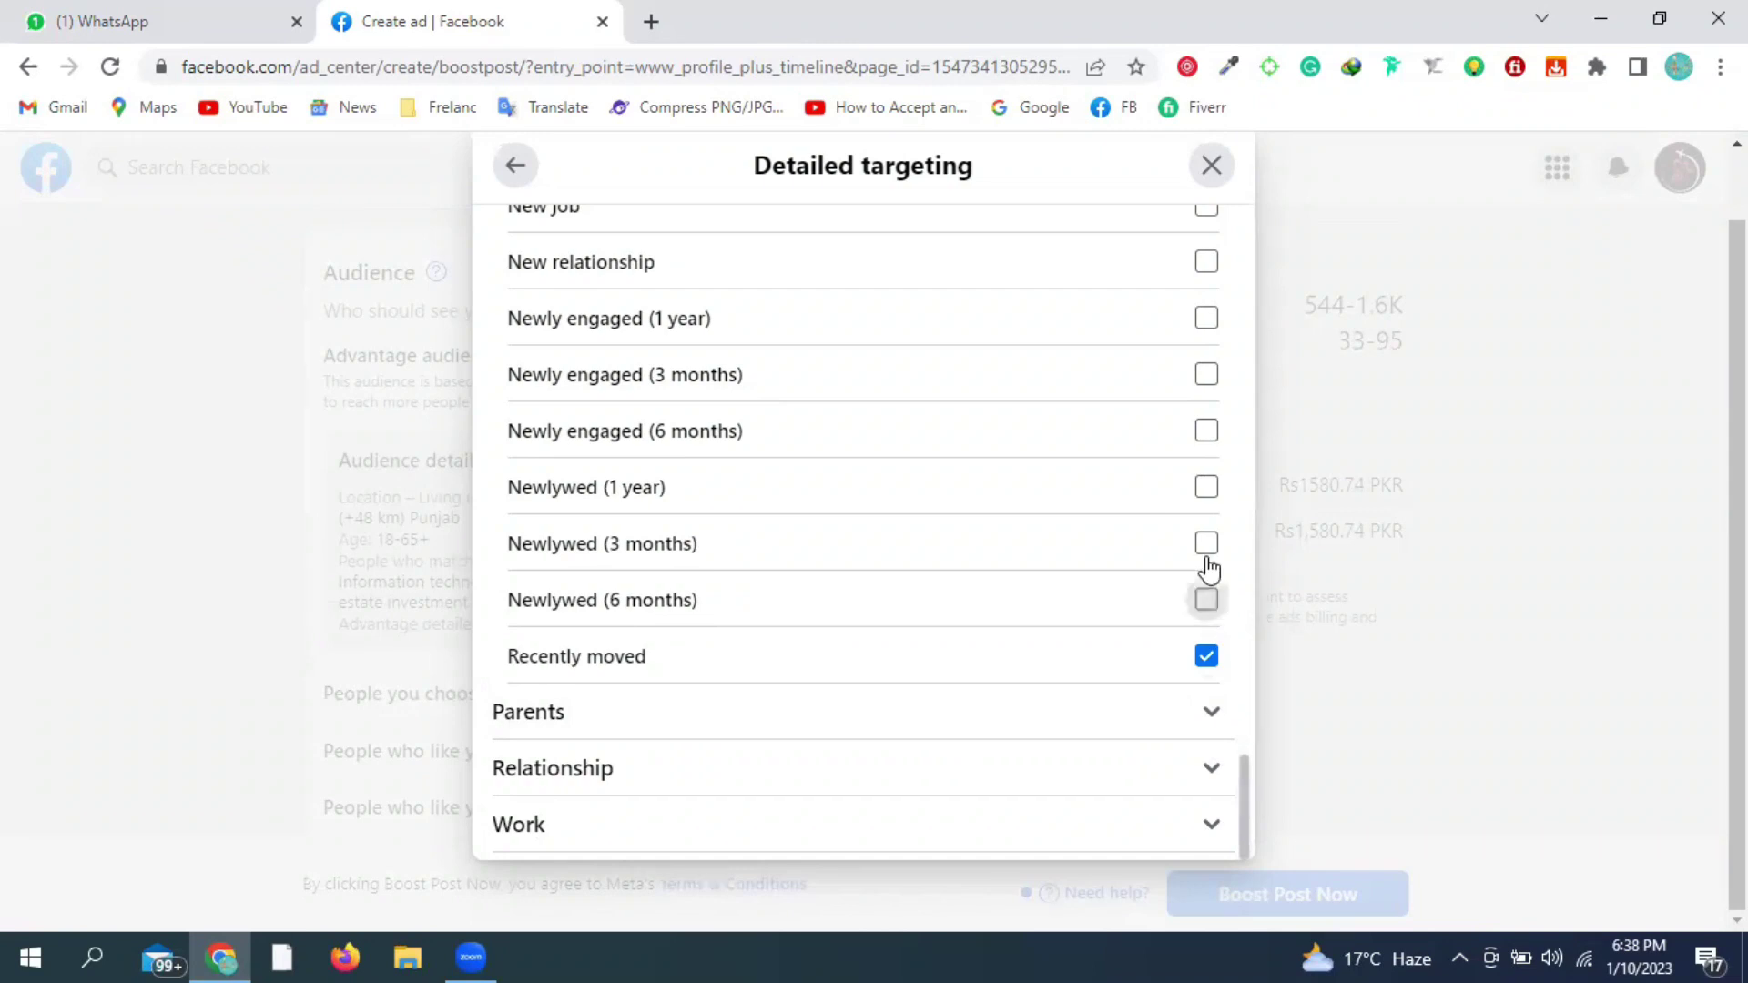
{"action": "left_click", "coordinate": [1206, 492]}
{"action": "left_click", "coordinate": [1204, 435]}
{"action": "left_click", "coordinate": [1205, 432]}
{"action": "left_click", "coordinate": [1205, 488]}
{"action": "left_click", "coordinate": [1206, 544]}
{"action": "left_click", "coordinate": [1206, 601]}
{"action": "left_click", "coordinate": [1206, 655]}
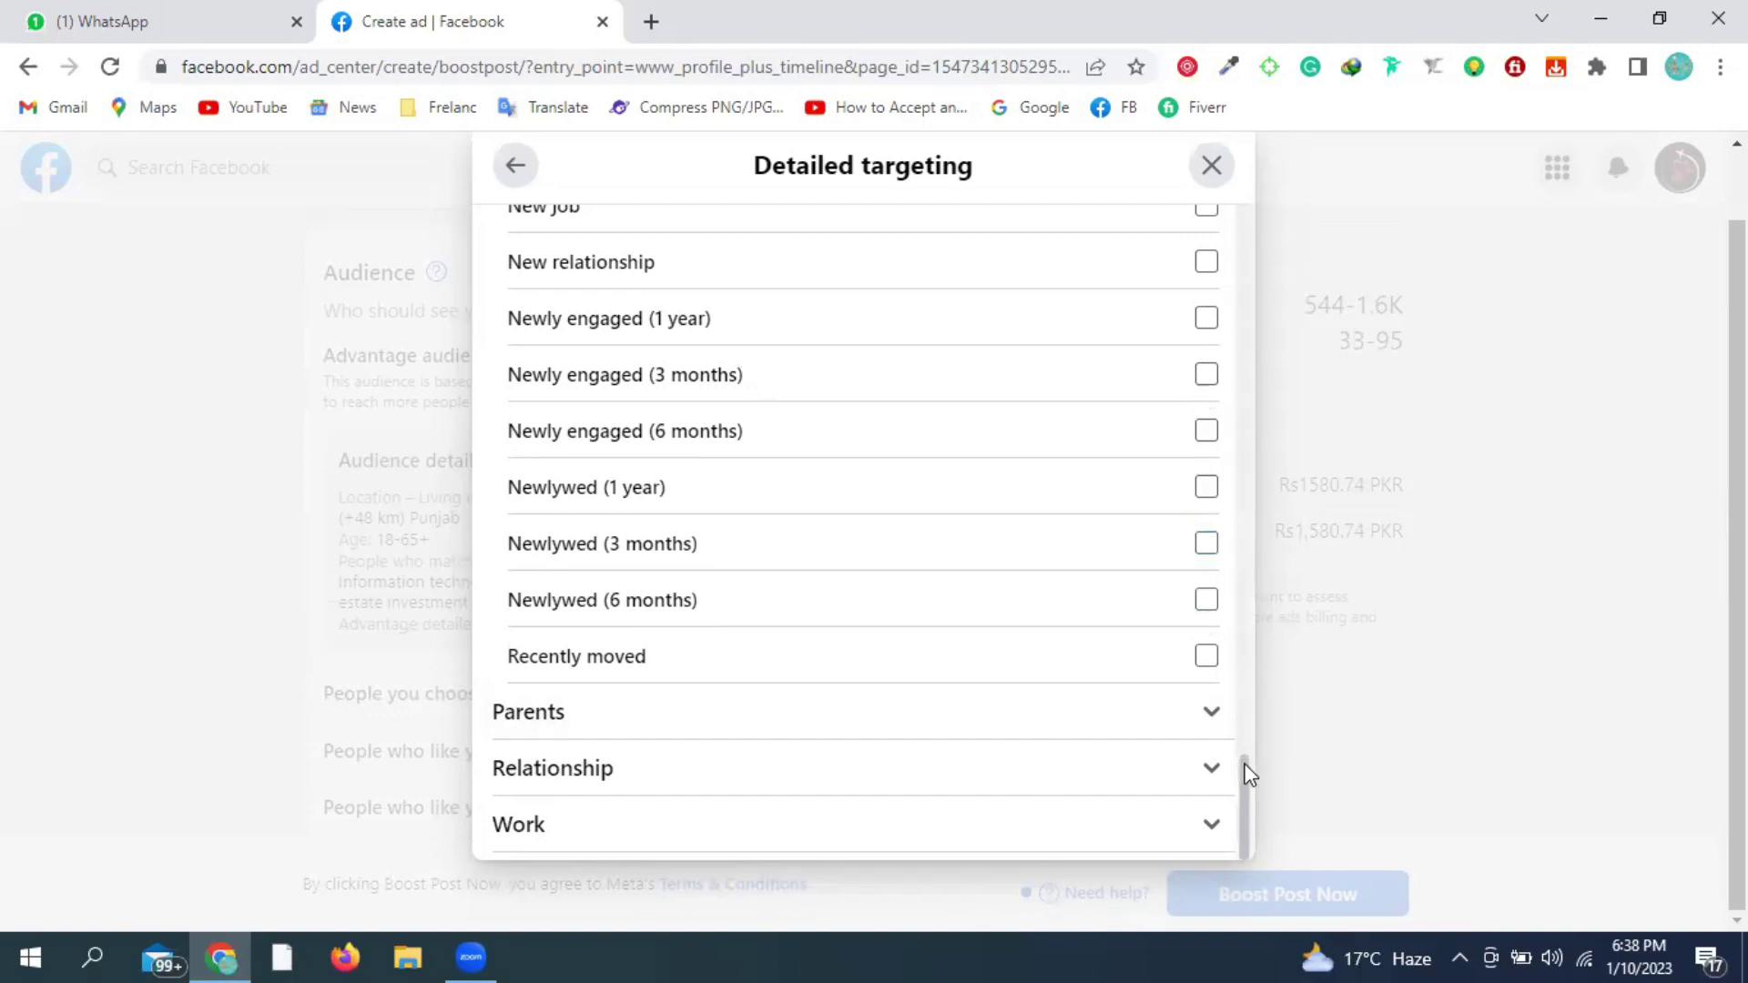
- Expand Parents and its All parents group and examine the options by children's age
{"action": "left_click", "coordinate": [639, 722]}
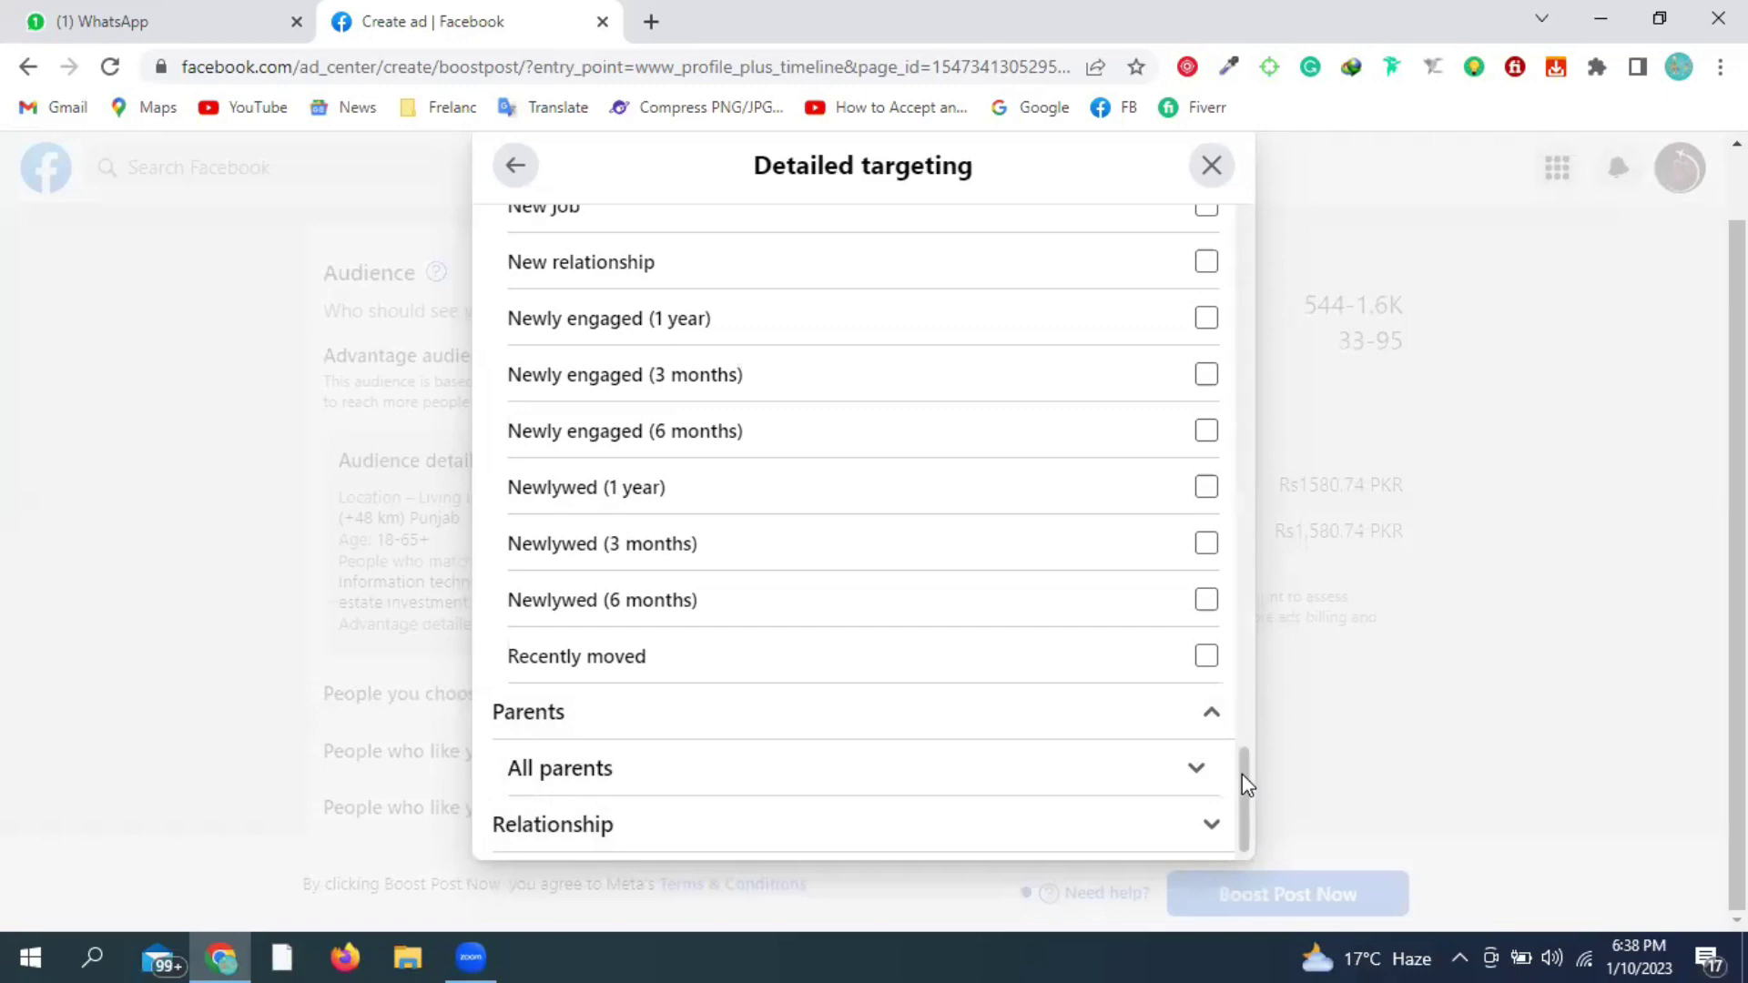
{"action": "scroll", "coordinate": [1247, 792], "scroll_direction": "down", "scroll_amount": 1}
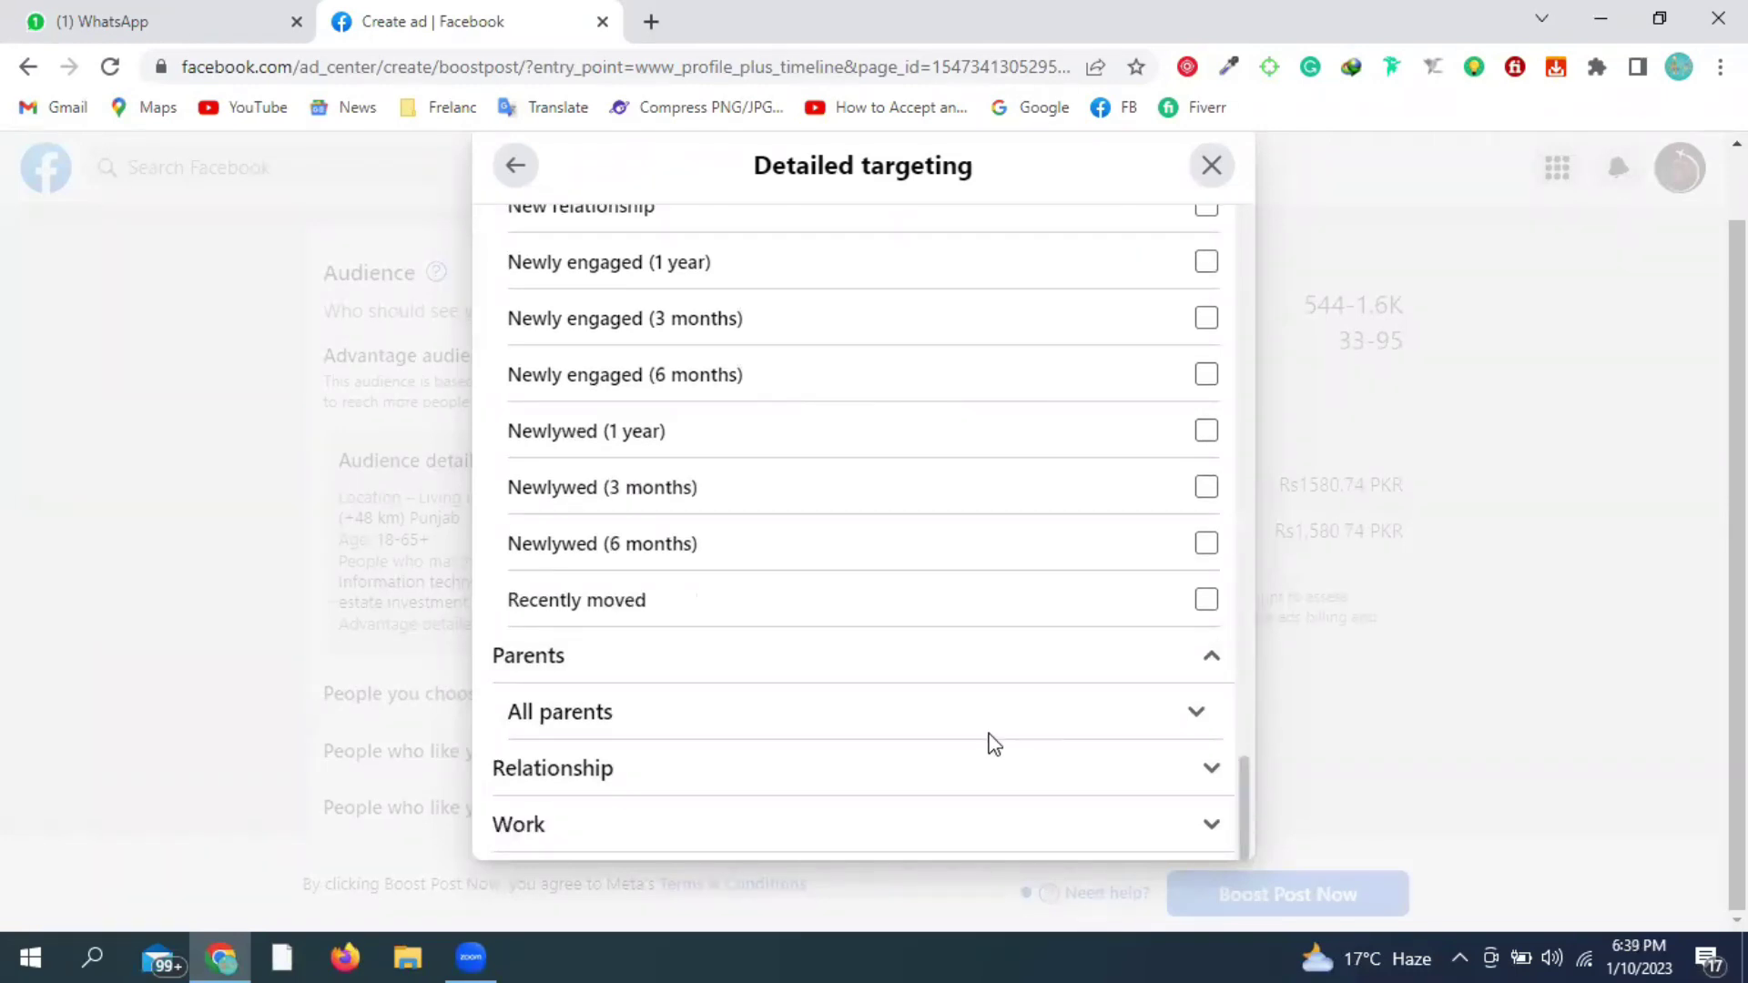
{"action": "left_click", "coordinate": [965, 728]}
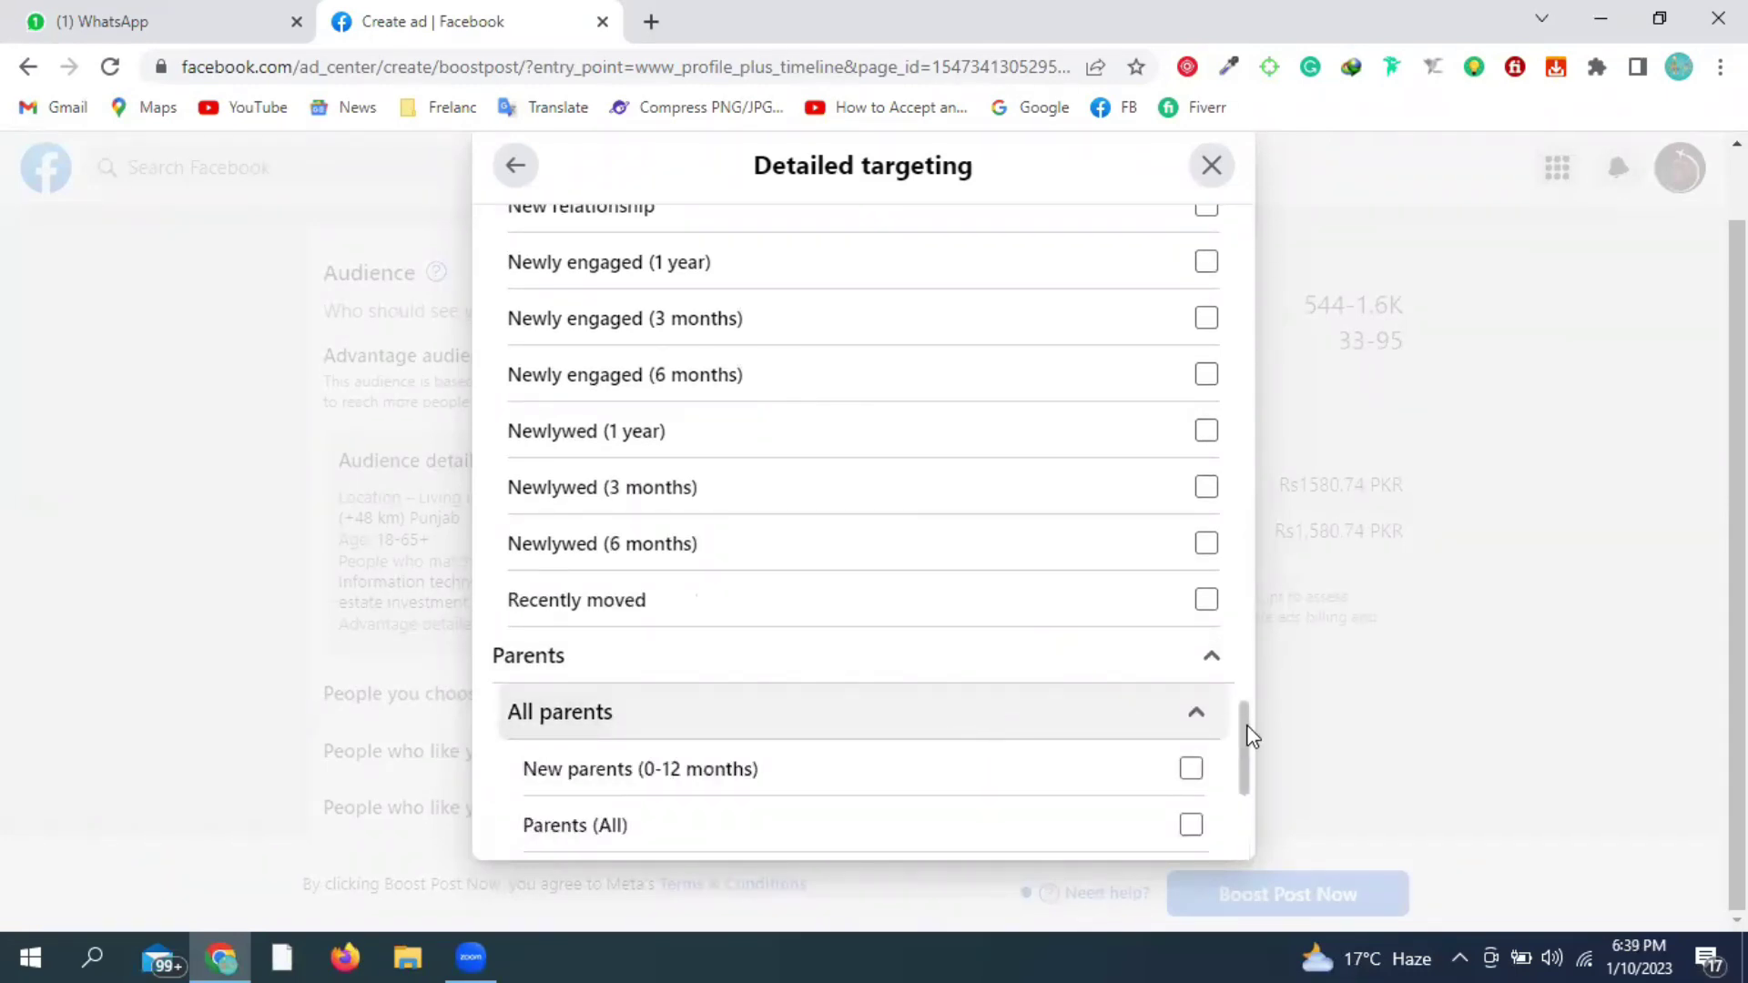
{"action": "scroll", "coordinate": [1249, 736], "scroll_direction": "down", "scroll_amount": 3}
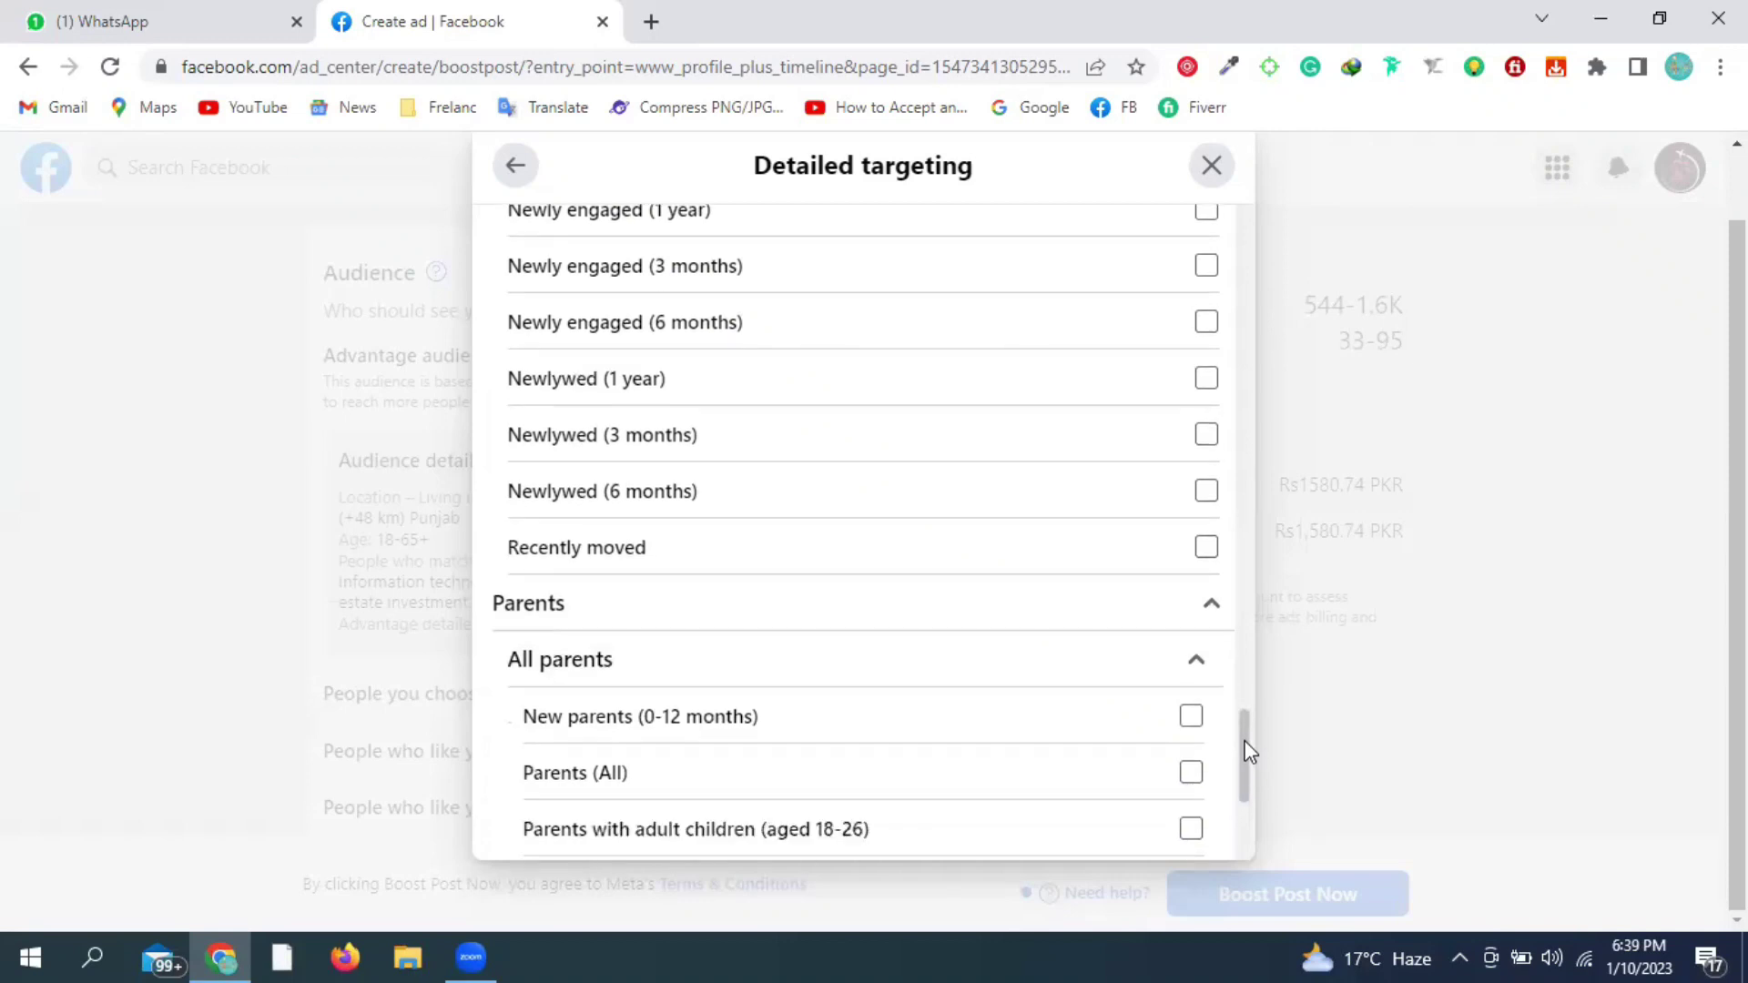
{"action": "scroll", "coordinate": [1247, 780], "scroll_direction": "down", "scroll_amount": 2}
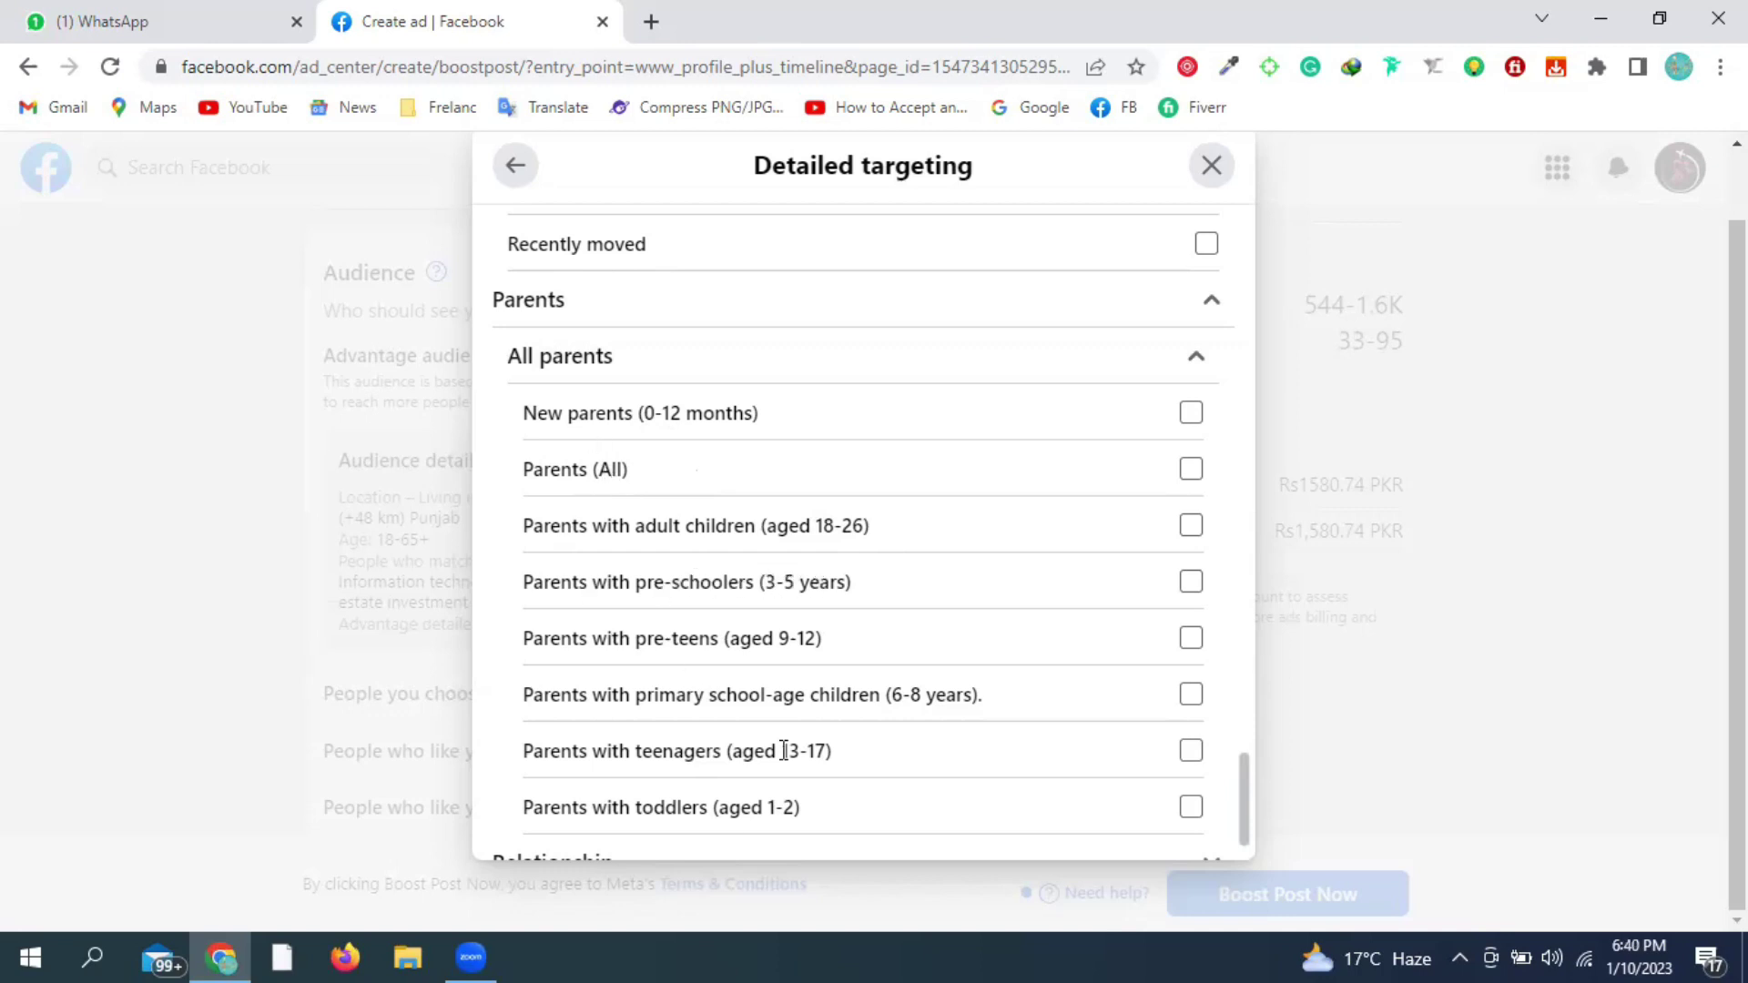
{"action": "left_click_drag", "start_coordinate": [1242, 781], "coordinate": [1242, 816]}
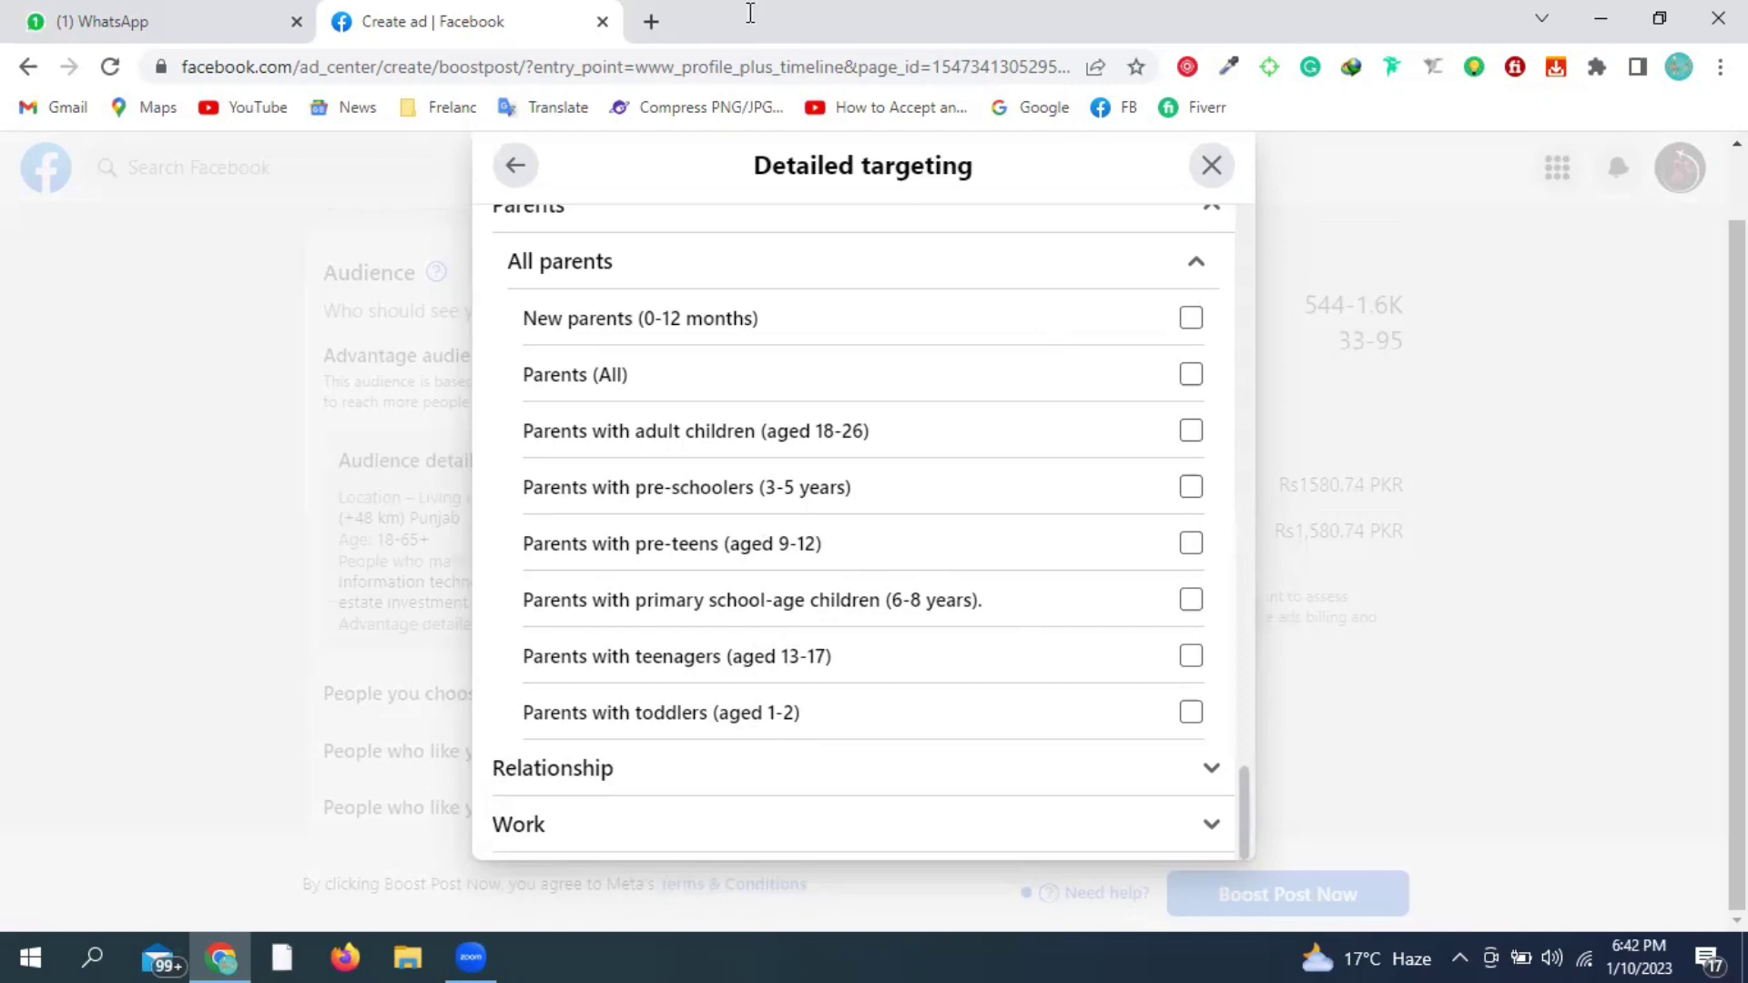
- Expand Relationship and its Relationship status group and examine the available statuses
{"action": "left_click", "coordinate": [755, 790]}
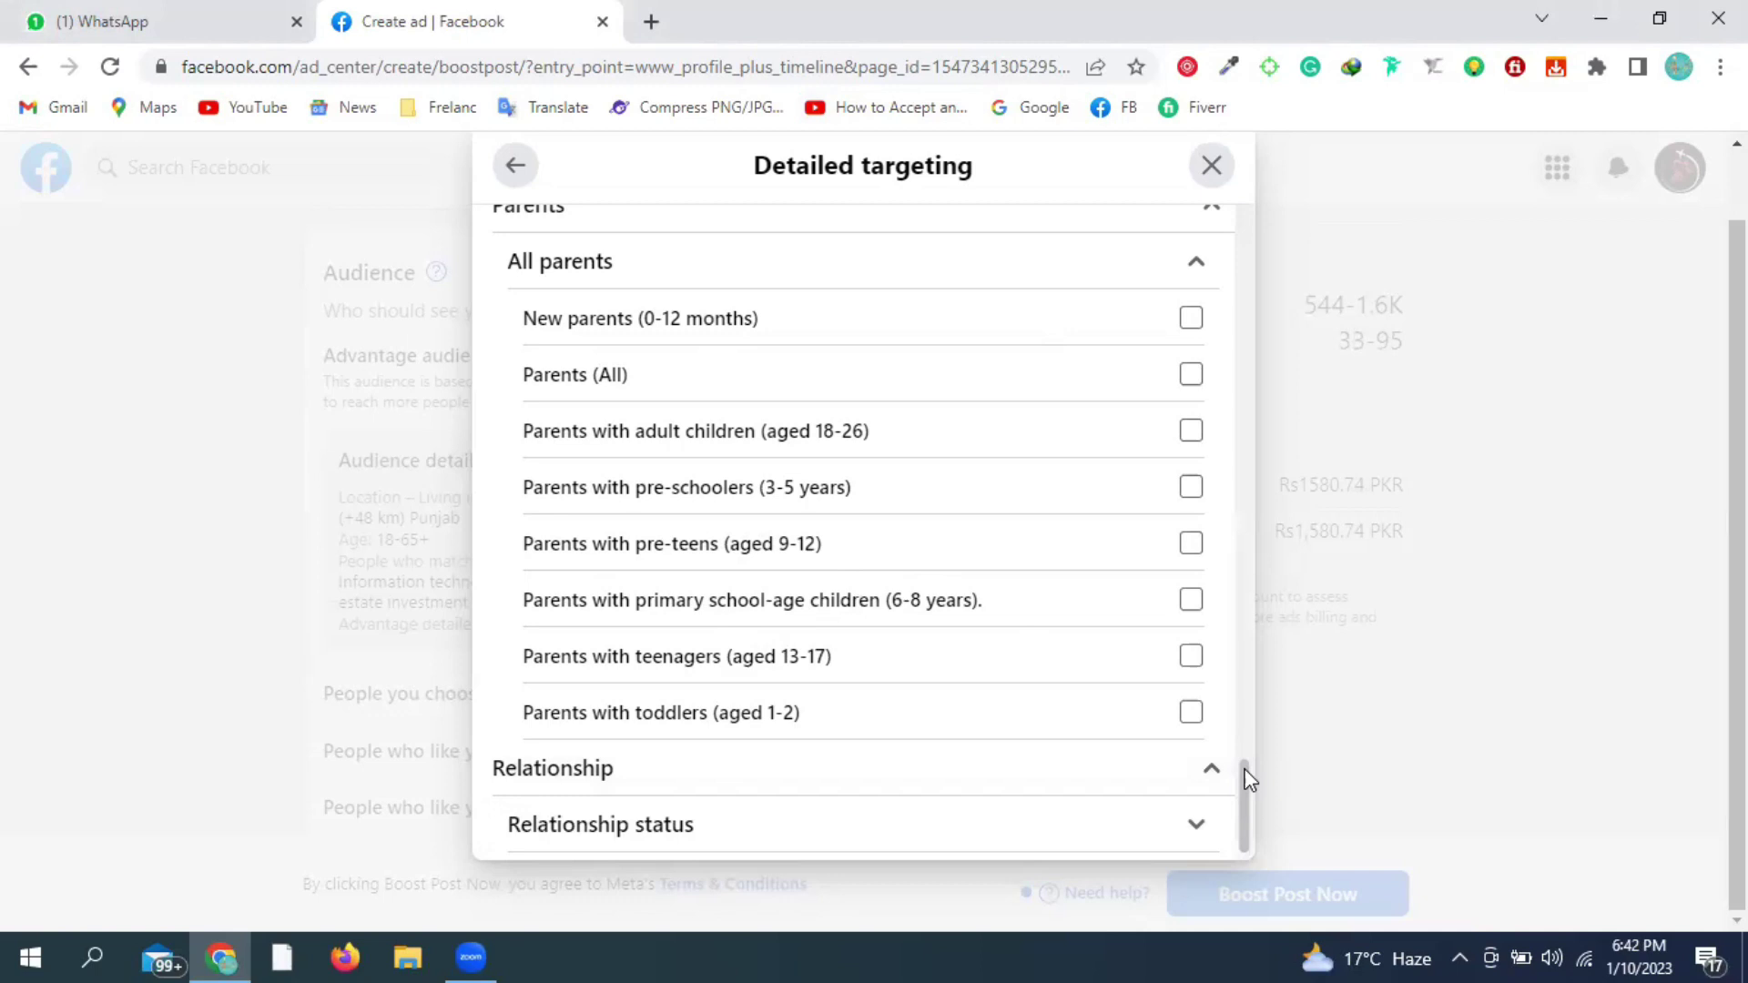
{"action": "scroll", "coordinate": [1247, 778], "scroll_direction": "down", "scroll_amount": 5}
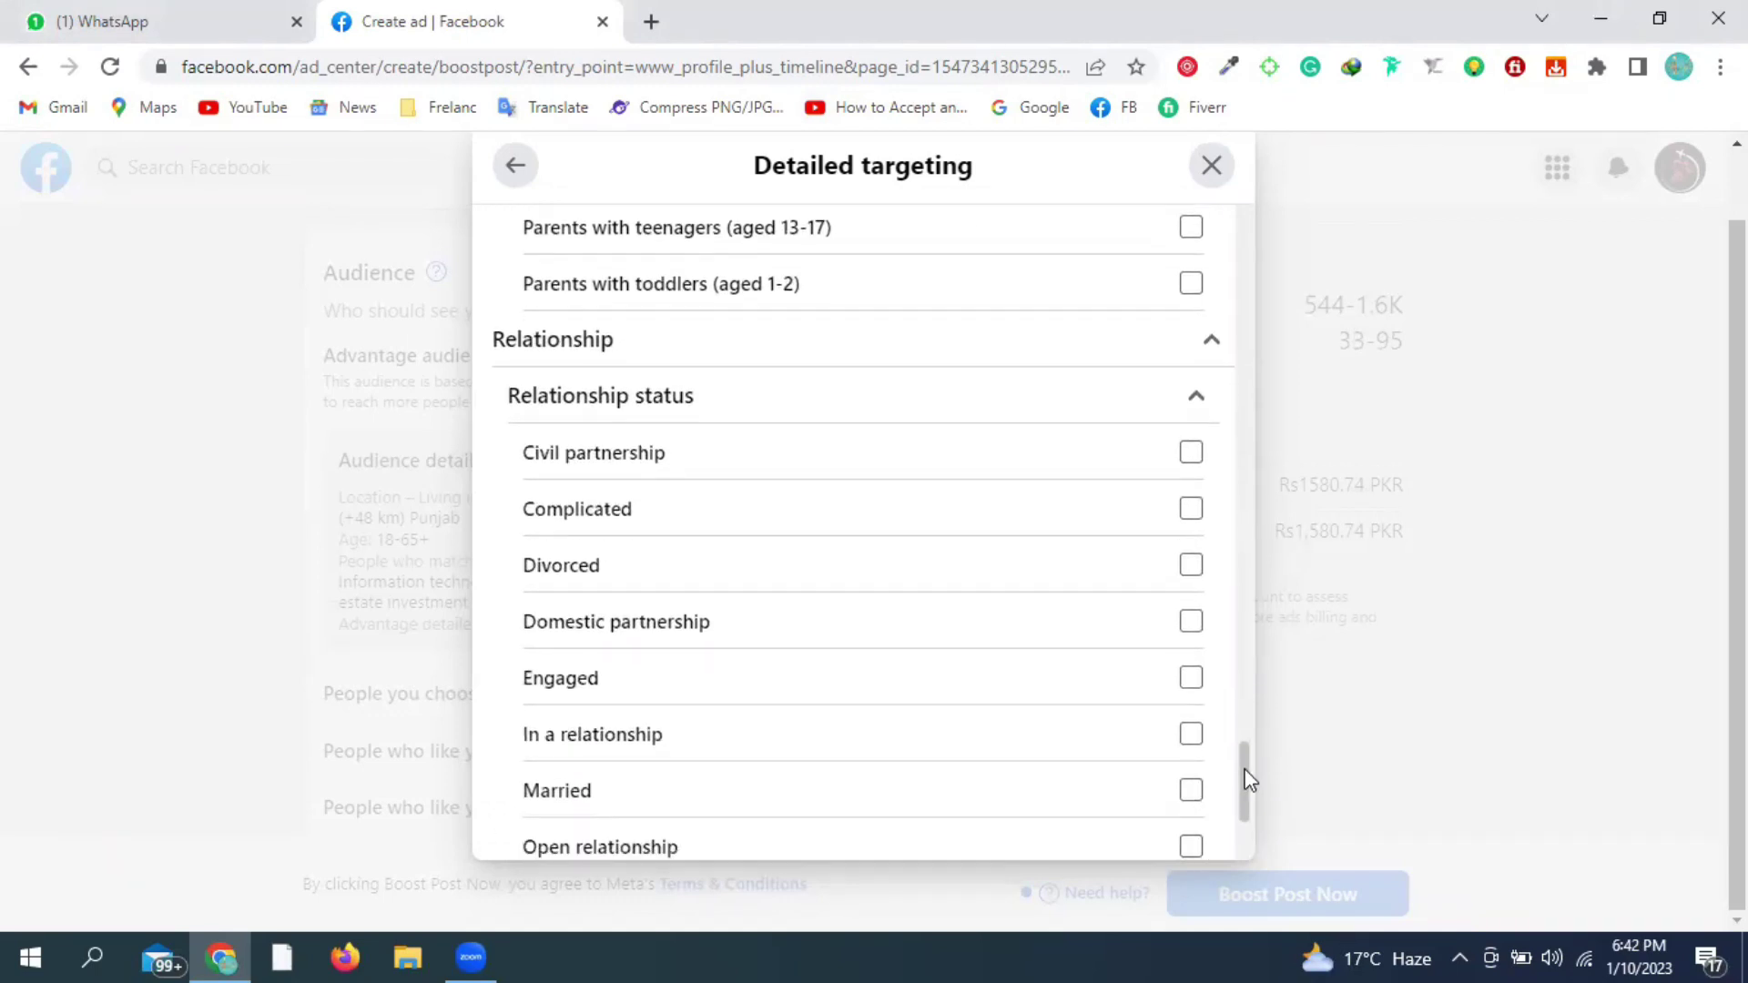
{"action": "scroll", "coordinate": [1247, 778], "scroll_direction": "down", "scroll_amount": 1}
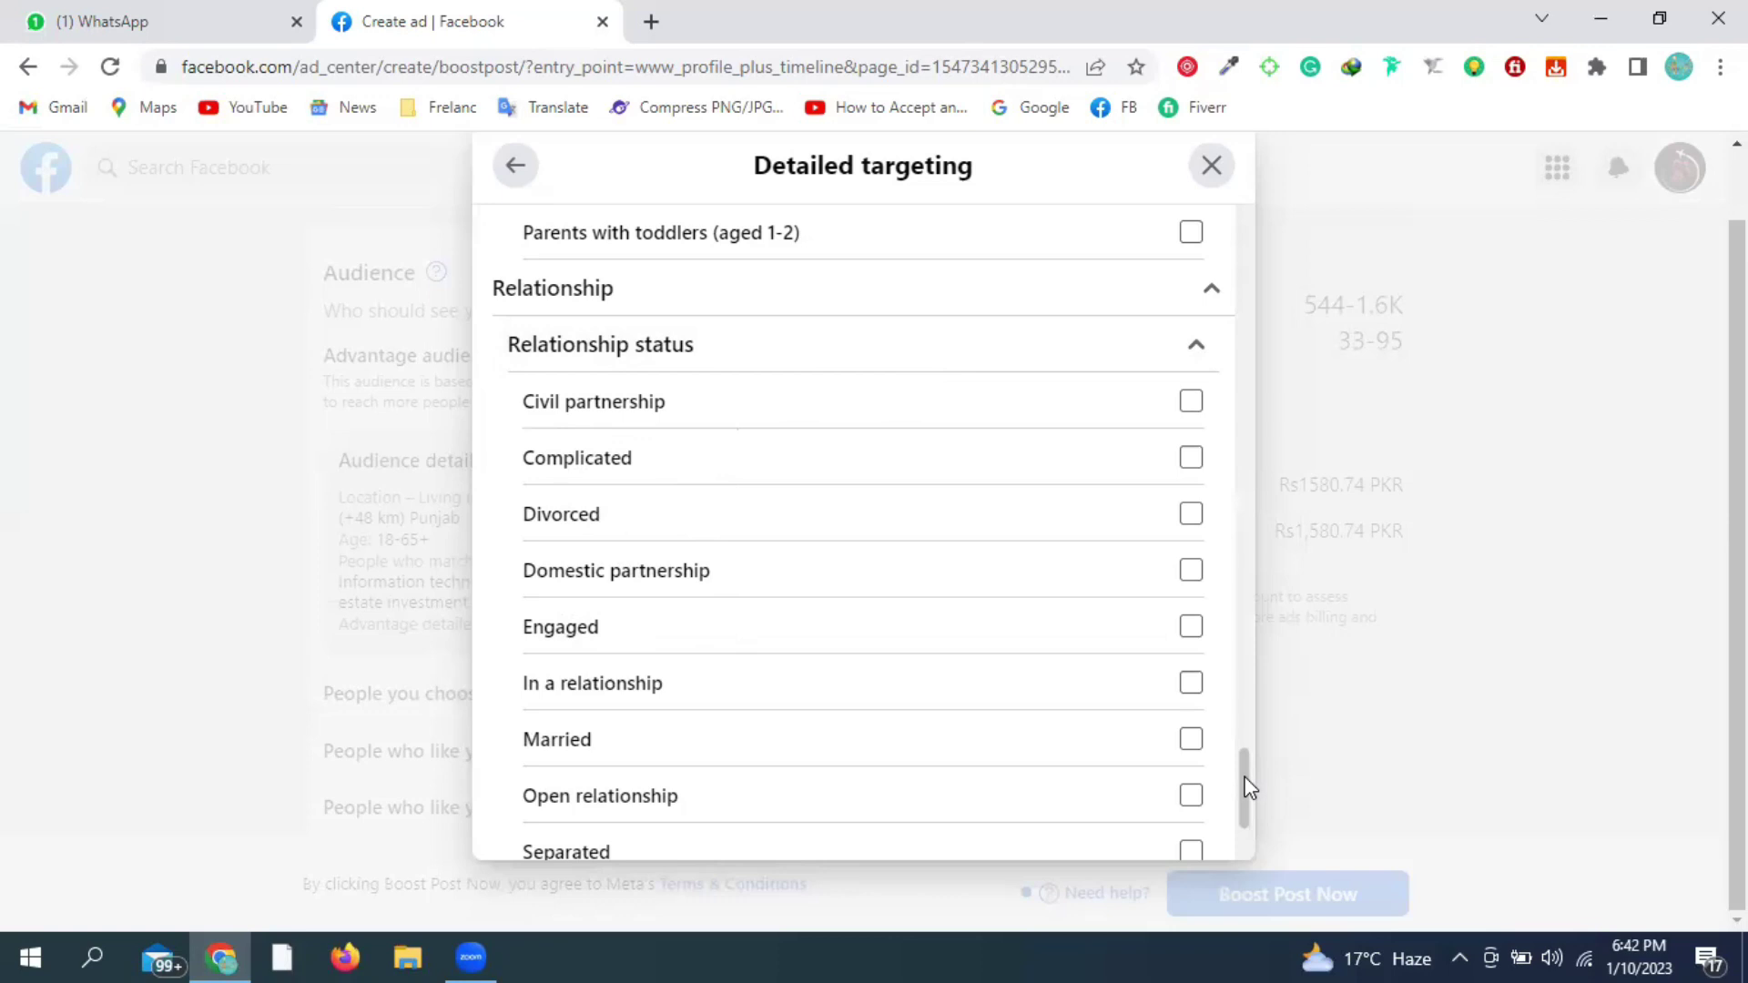
{"action": "scroll", "coordinate": [1007, 582], "scroll_direction": "down", "scroll_amount": 1}
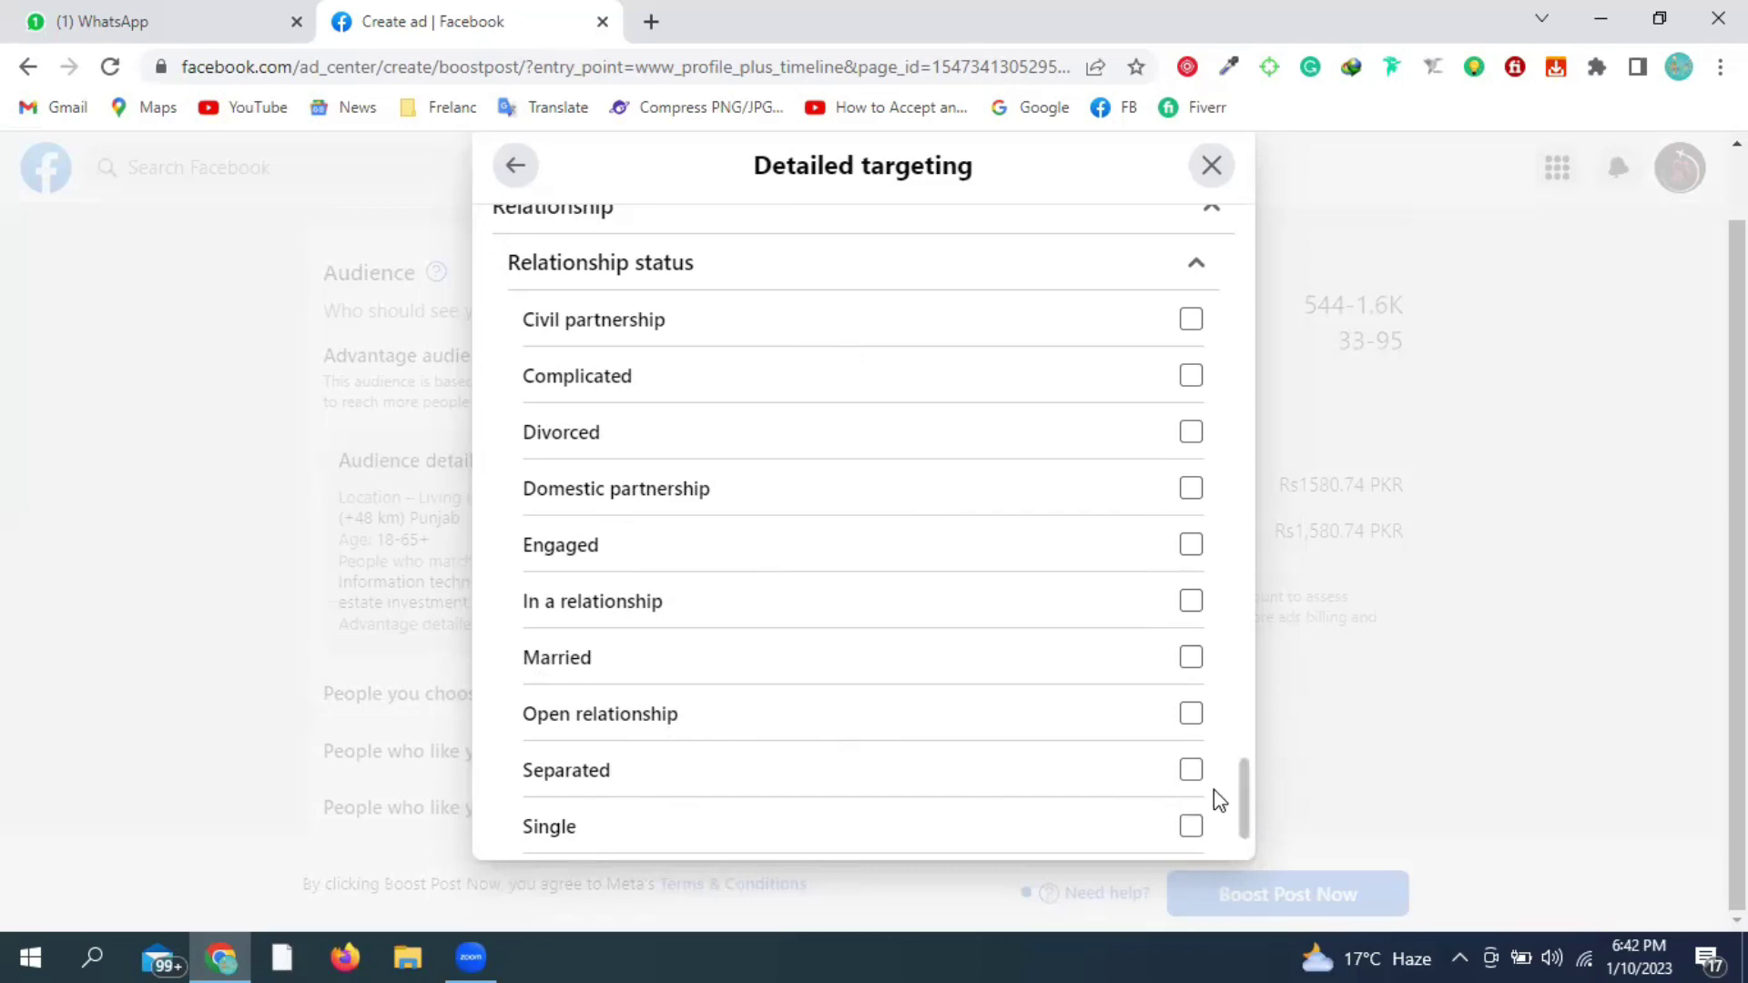
{"action": "left_click_drag", "start_coordinate": [1249, 799], "coordinate": [1248, 820]}
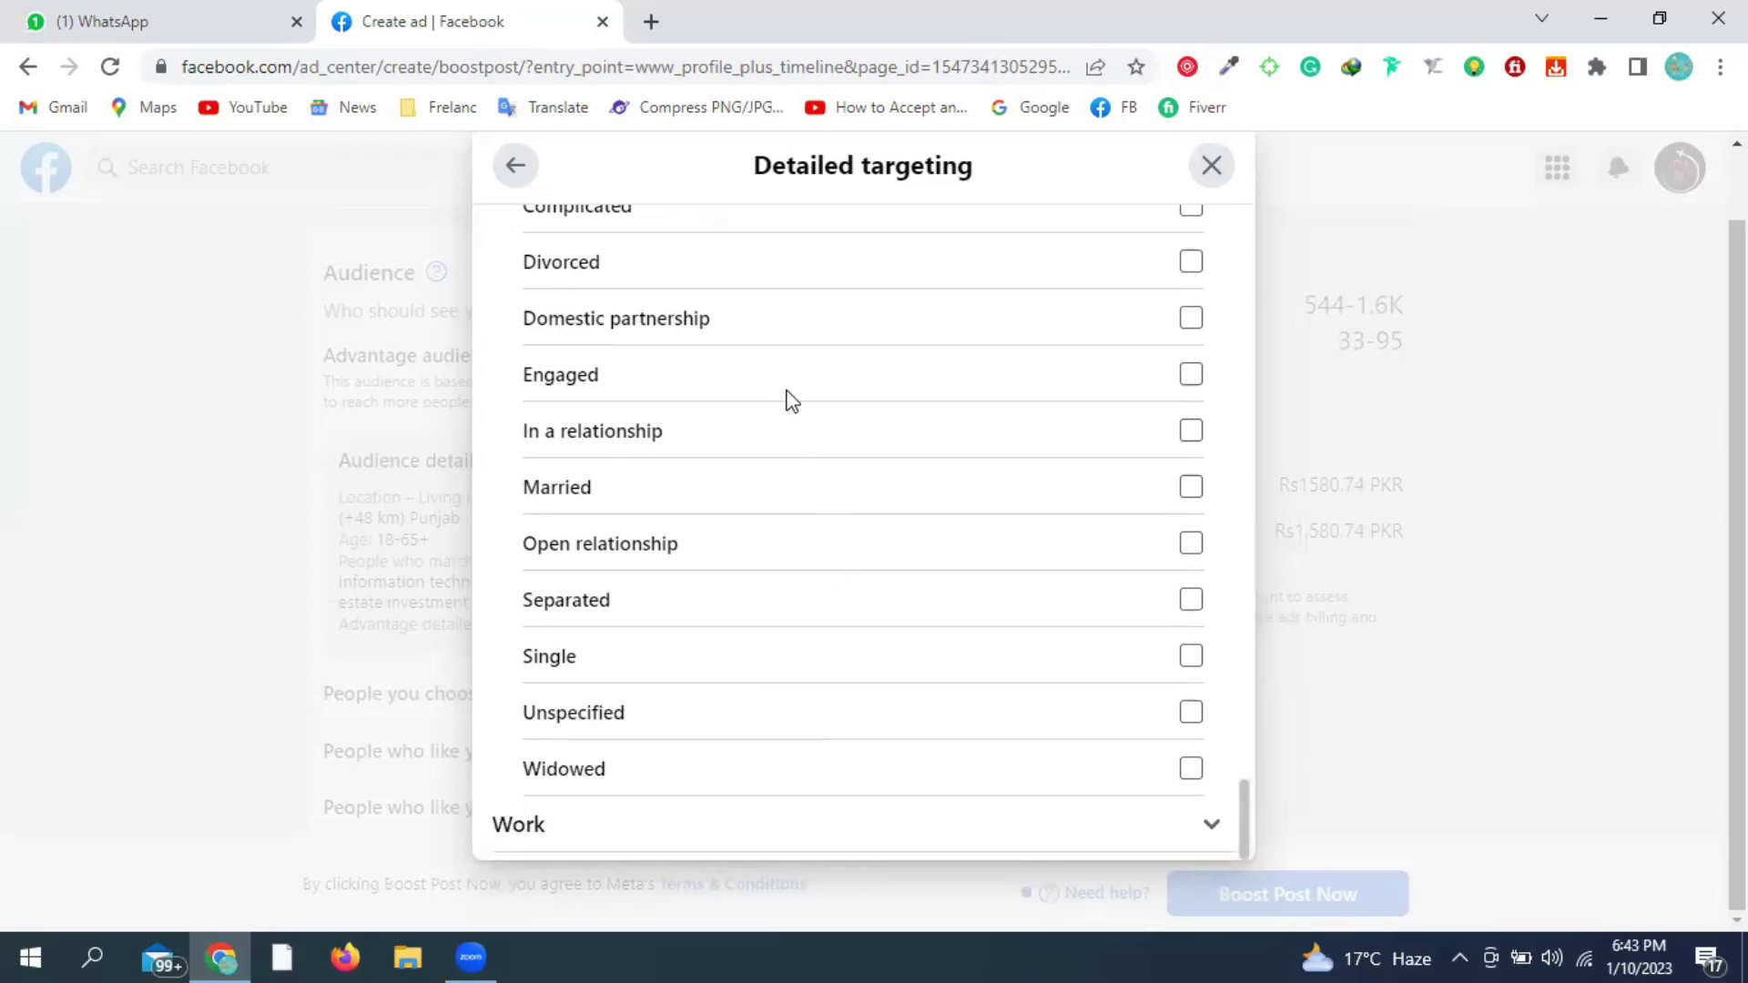
- Expand Work and its Industries group and examine the available industry options
{"action": "left_click", "coordinate": [1046, 835]}
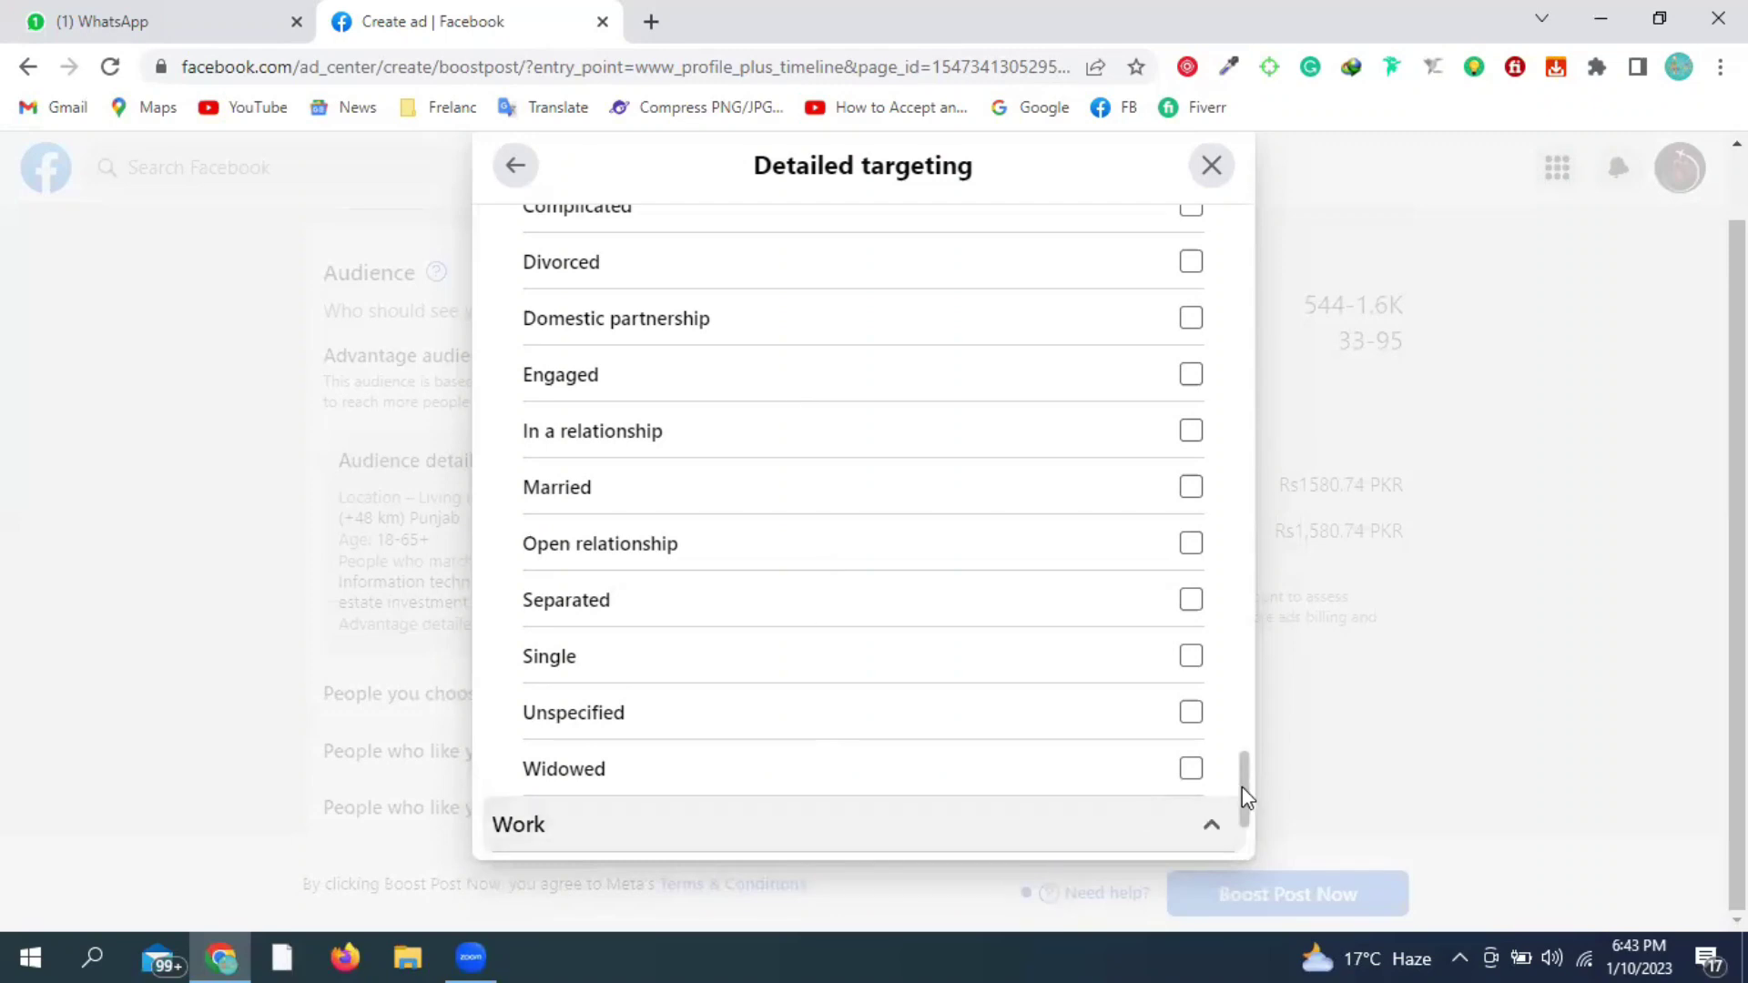
{"action": "scroll", "coordinate": [1242, 788], "scroll_direction": "down", "scroll_amount": 3}
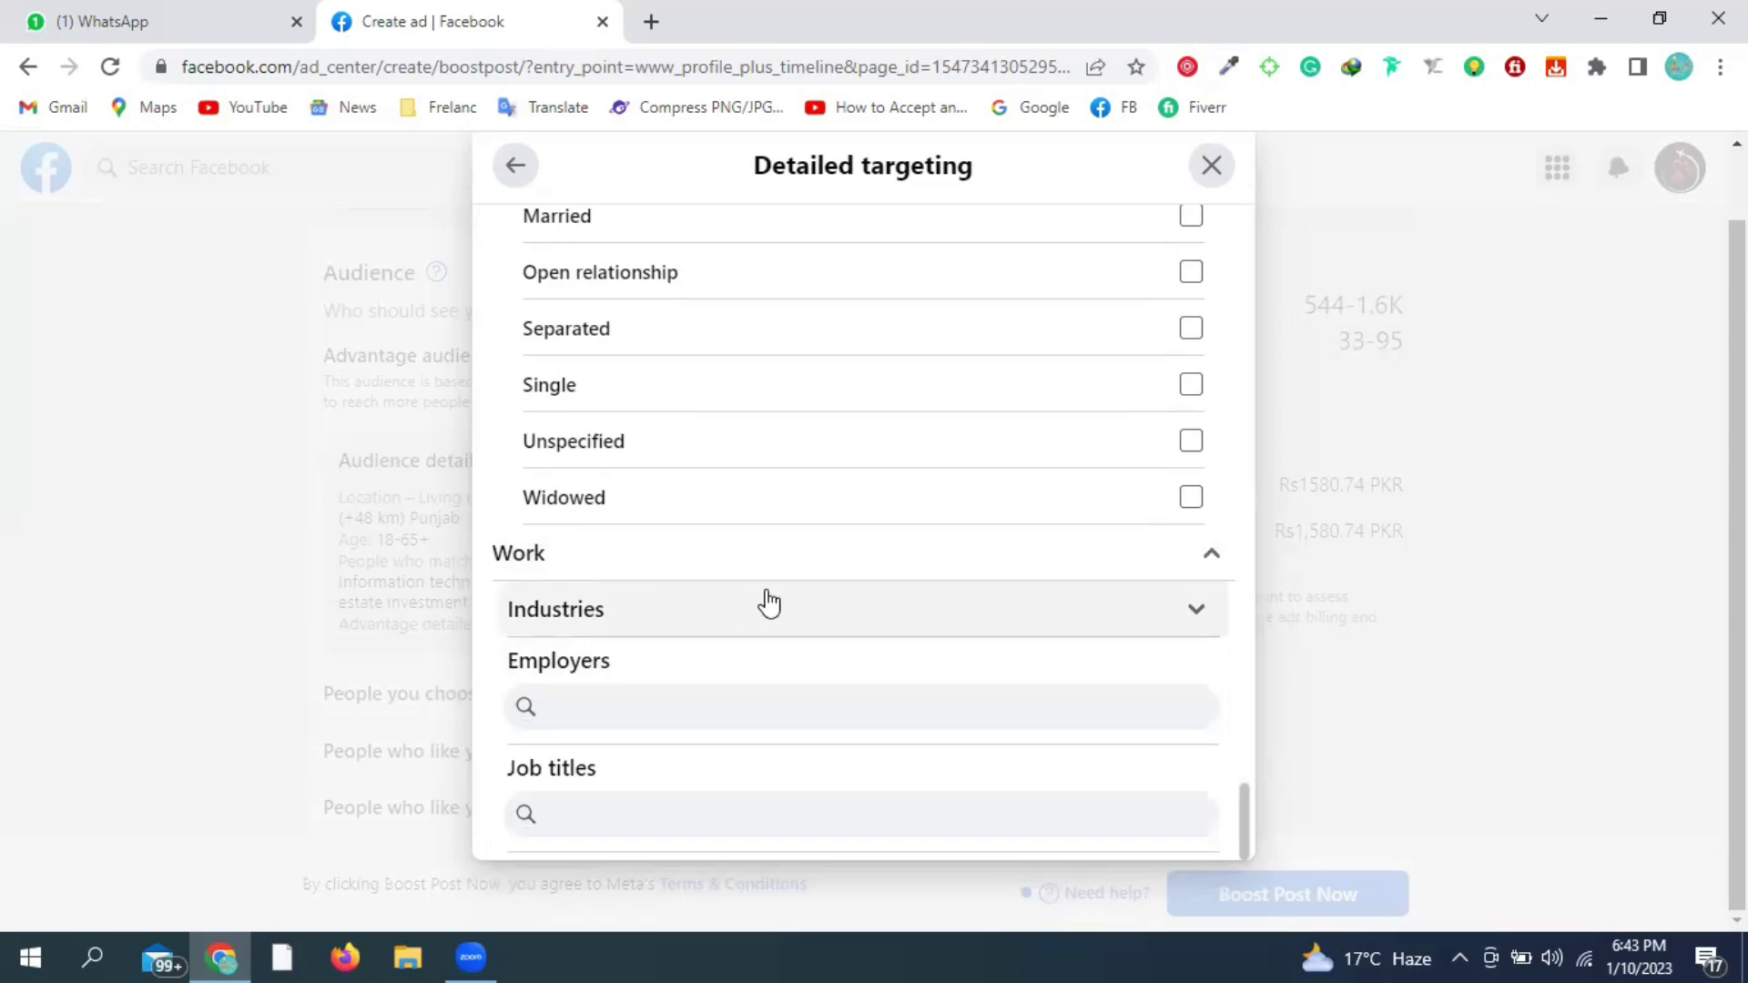
{"action": "left_click", "coordinate": [865, 616]}
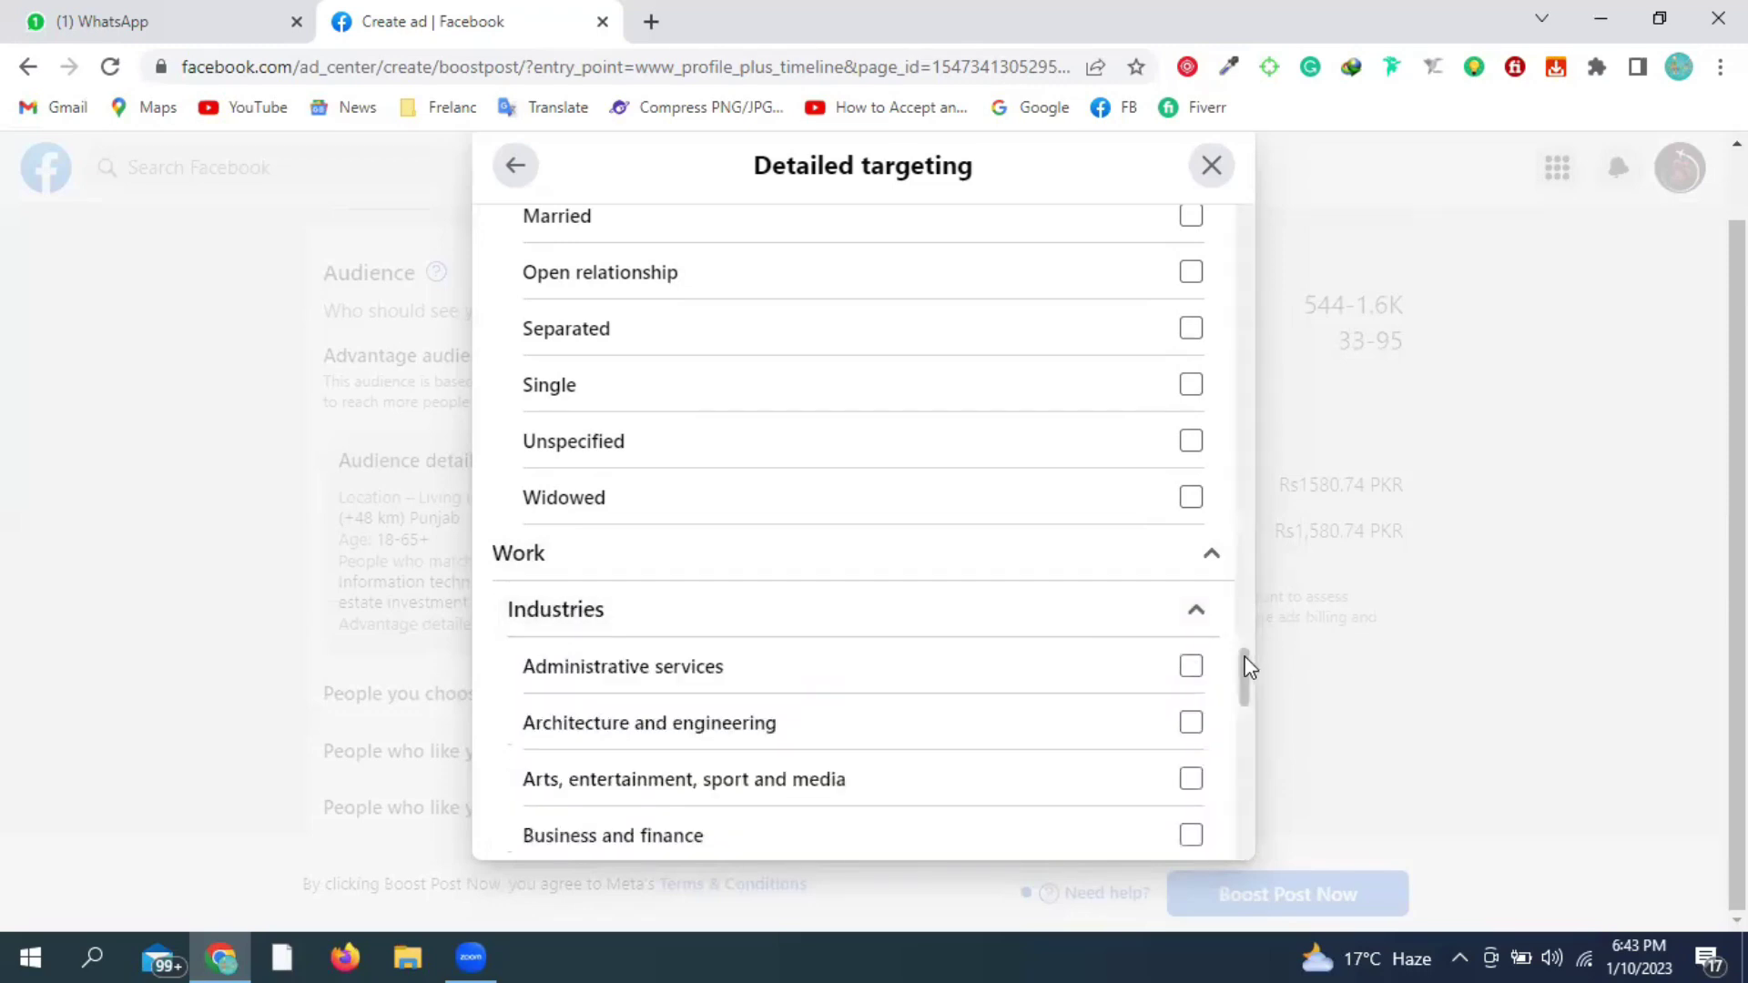
{"action": "left_click_drag", "start_coordinate": [1245, 667], "coordinate": [1245, 694]}
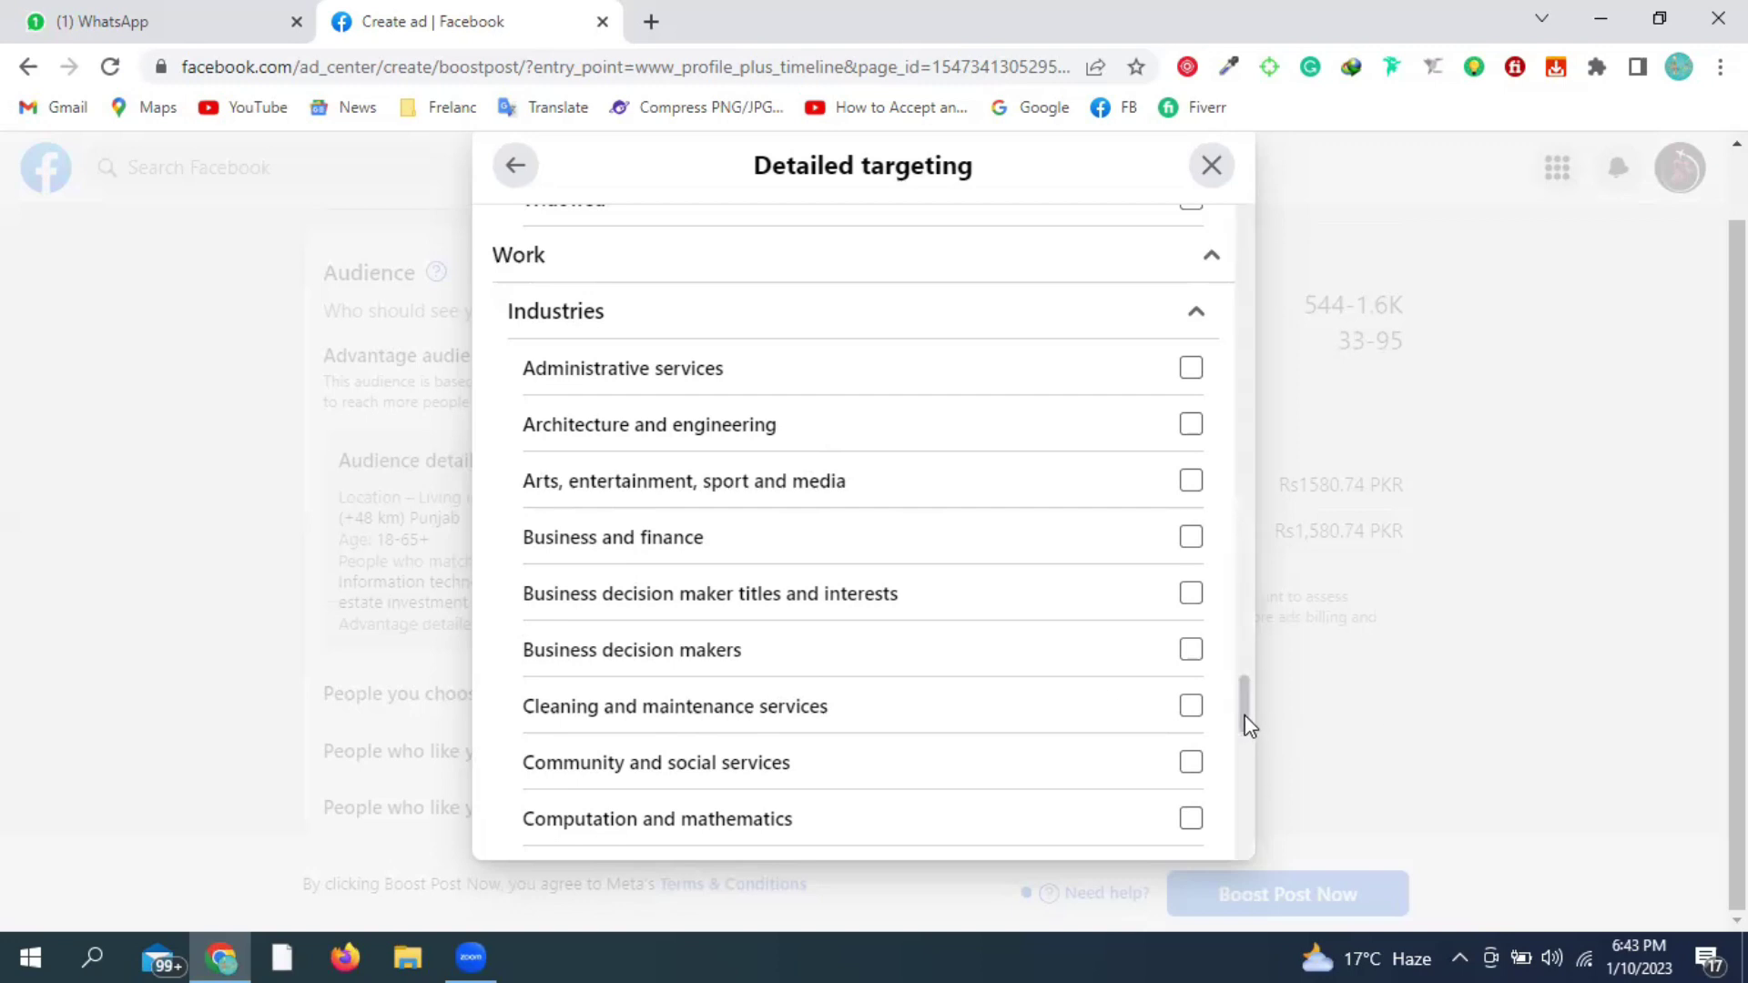
{"action": "scroll", "coordinate": [630, 624], "scroll_direction": "down", "scroll_amount": 1}
{"action": "scroll", "coordinate": [629, 625], "scroll_direction": "down", "scroll_amount": 1}
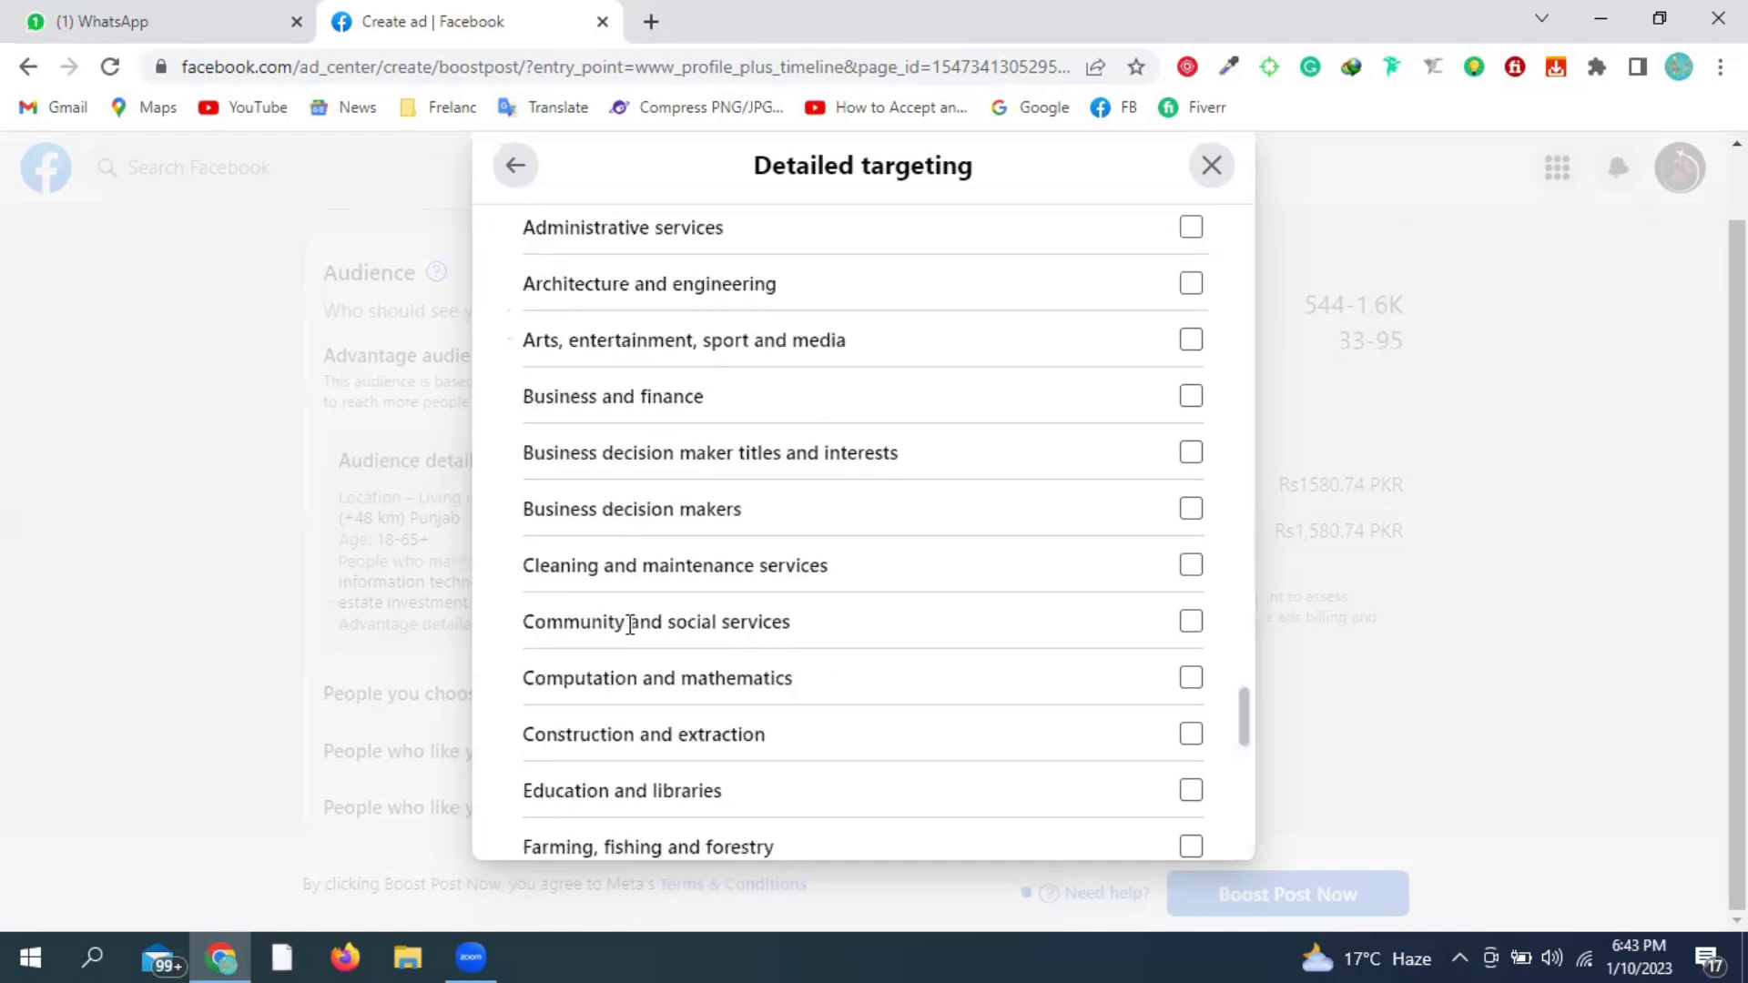
{"action": "left_click_drag", "start_coordinate": [1244, 702], "coordinate": [1242, 830]}
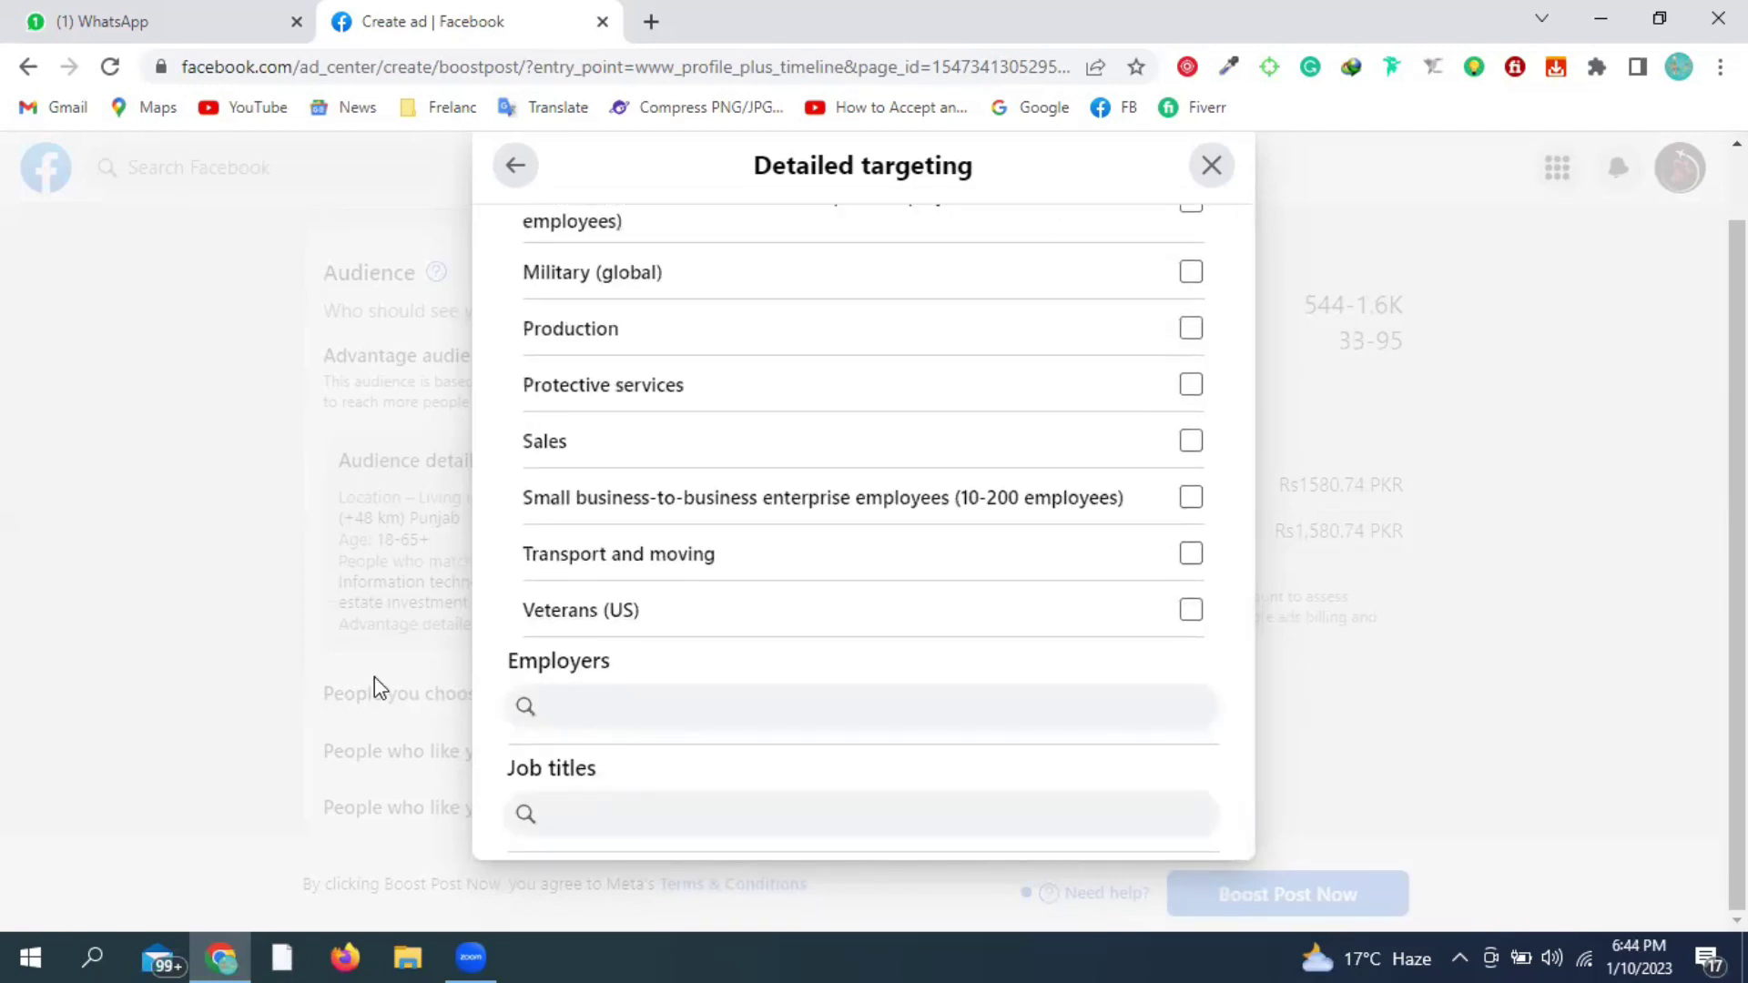
- Activate the Employers and Job titles searches under Work and return to the start of the Industries options
{"action": "left_click", "coordinate": [635, 710]}
{"action": "left_click", "coordinate": [604, 809]}
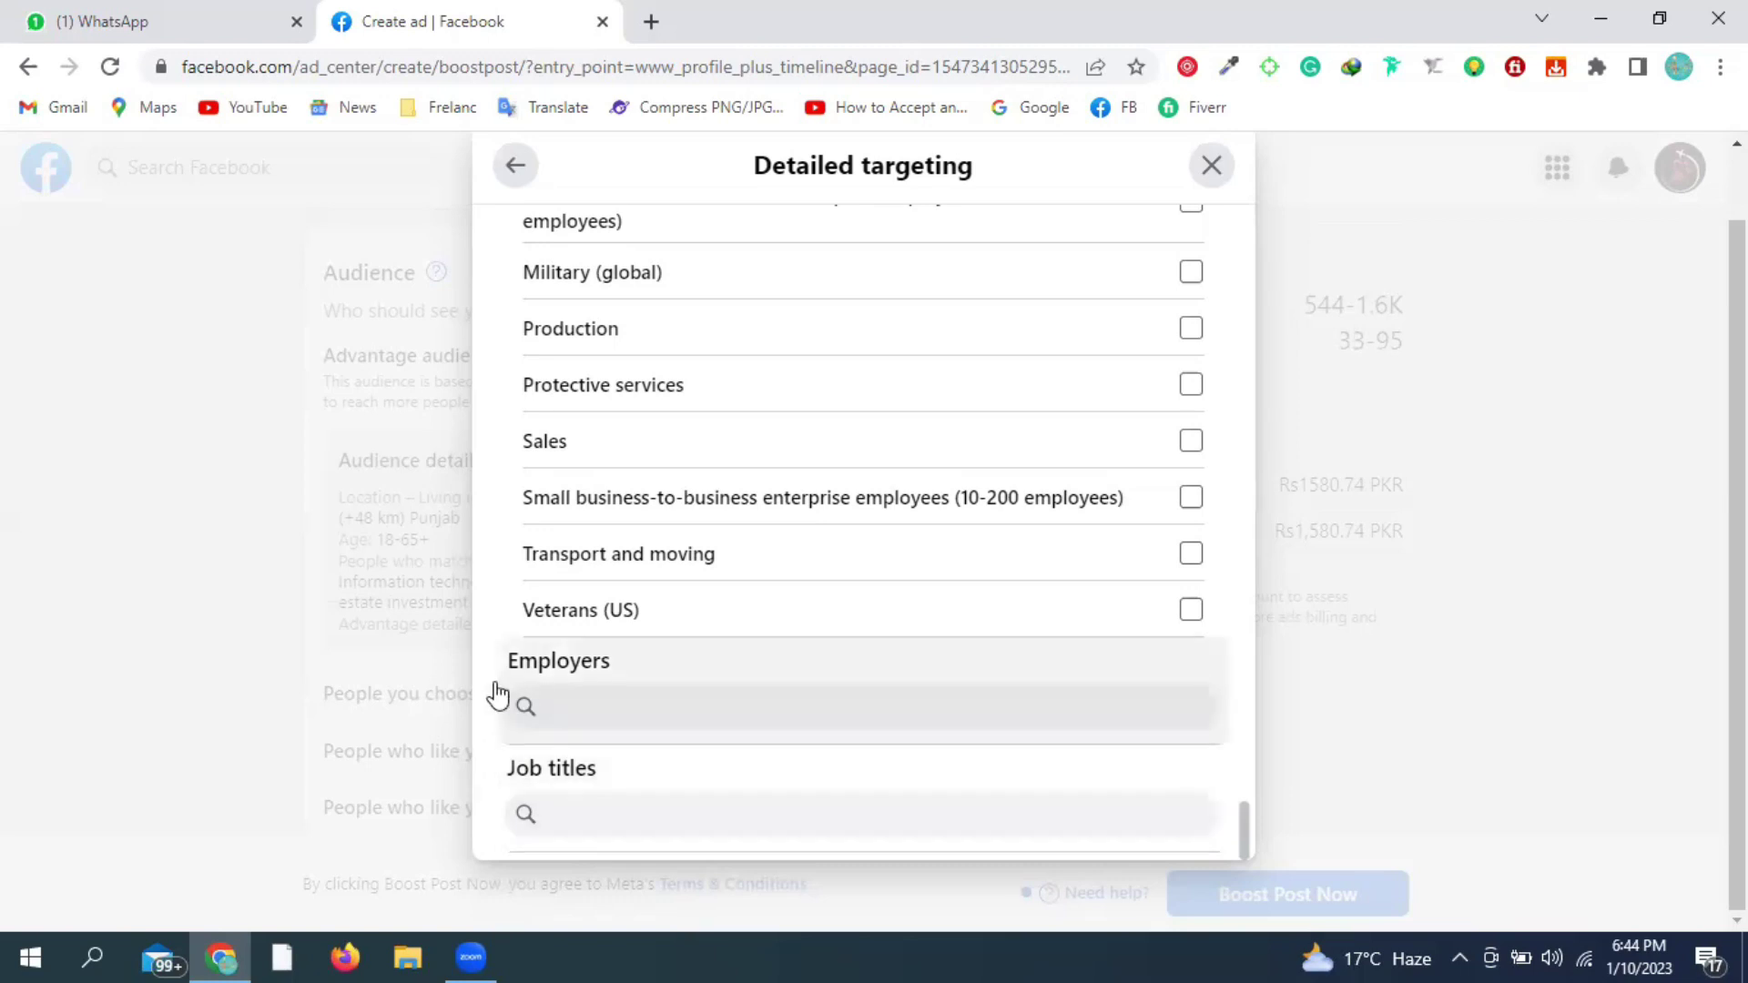
{"action": "scroll", "coordinate": [1242, 816], "scroll_direction": "up", "scroll_amount": 1}
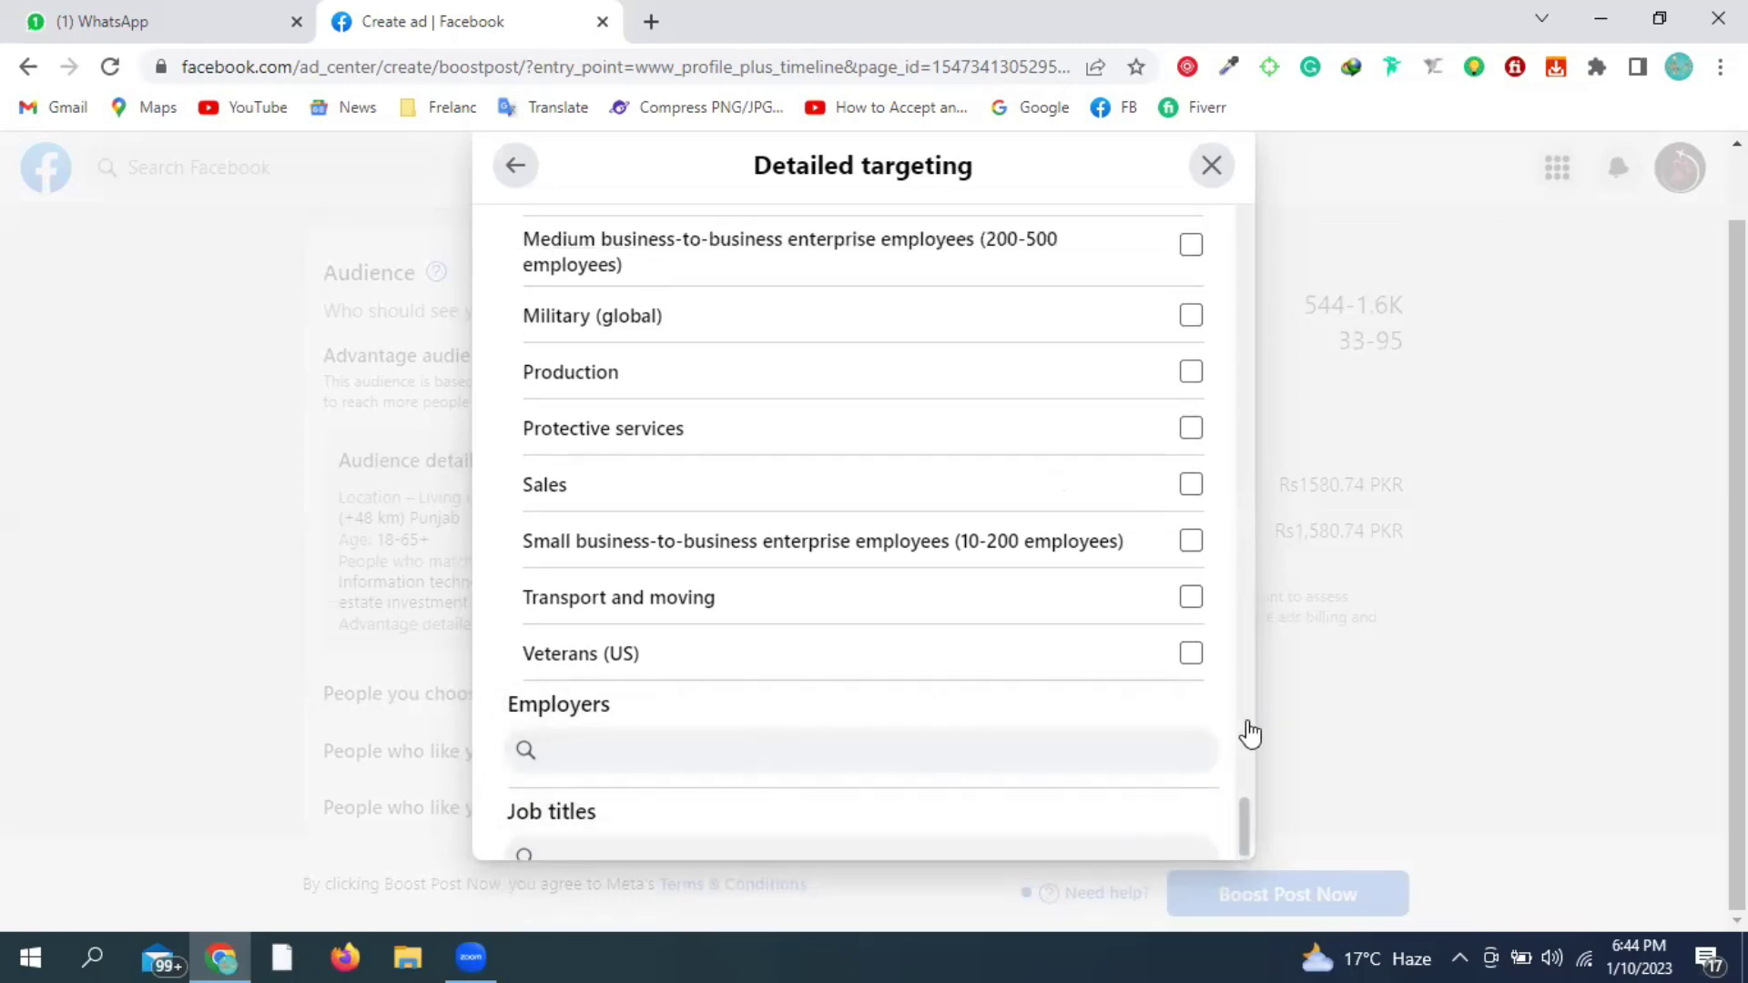
{"action": "scroll", "coordinate": [1248, 733], "scroll_direction": "up", "scroll_amount": 10}
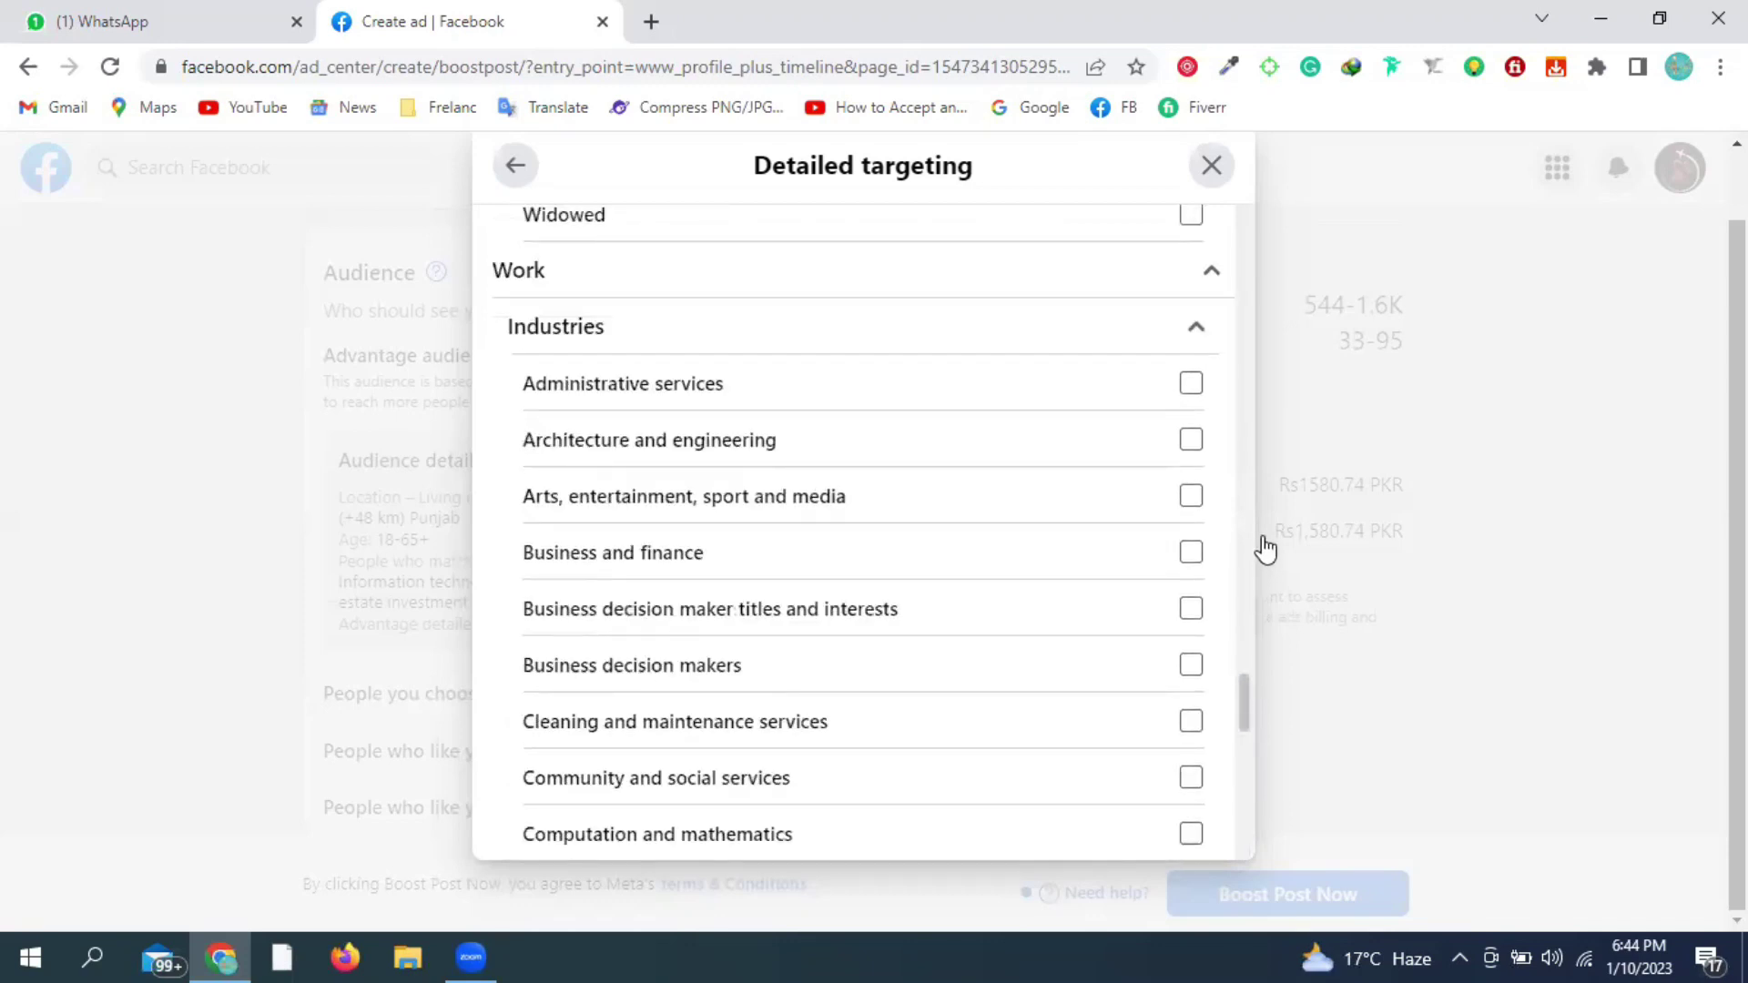
- Look back over the expanded Demographics options from Work to Education and the demographics already selected
{"action": "scroll", "coordinate": [1265, 549], "scroll_direction": "up", "scroll_amount": 20}
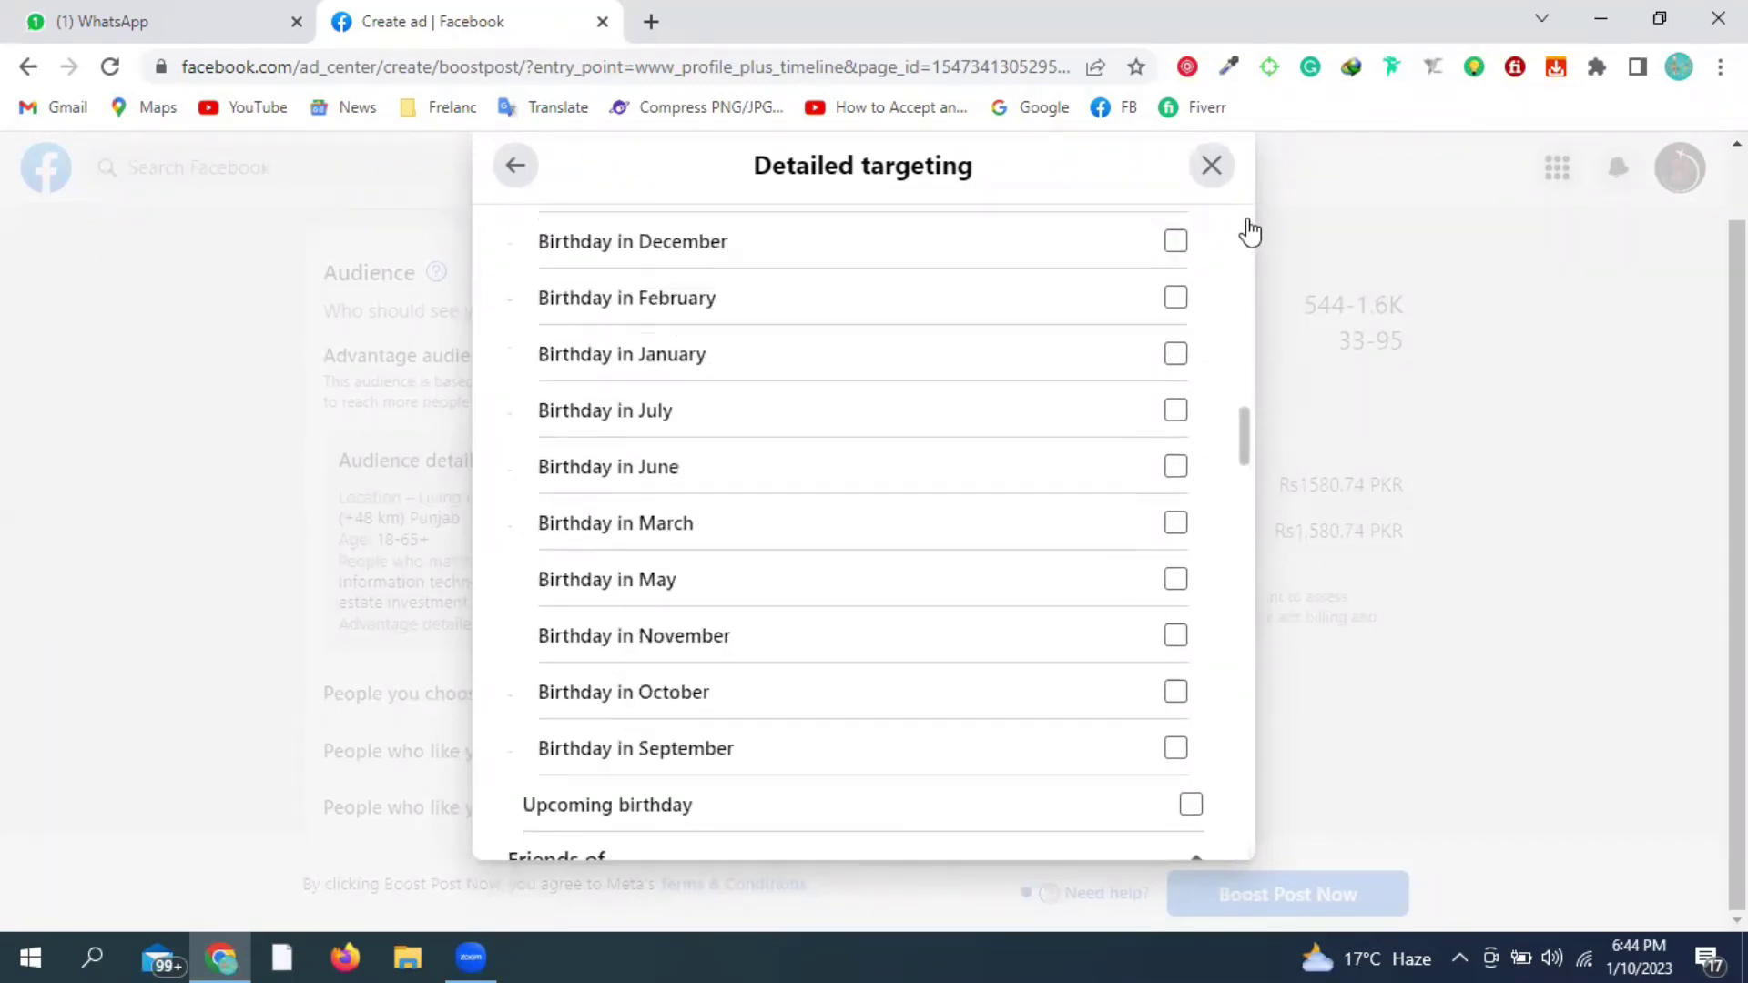
{"action": "scroll", "coordinate": [1249, 229], "scroll_direction": "up", "scroll_amount": 7}
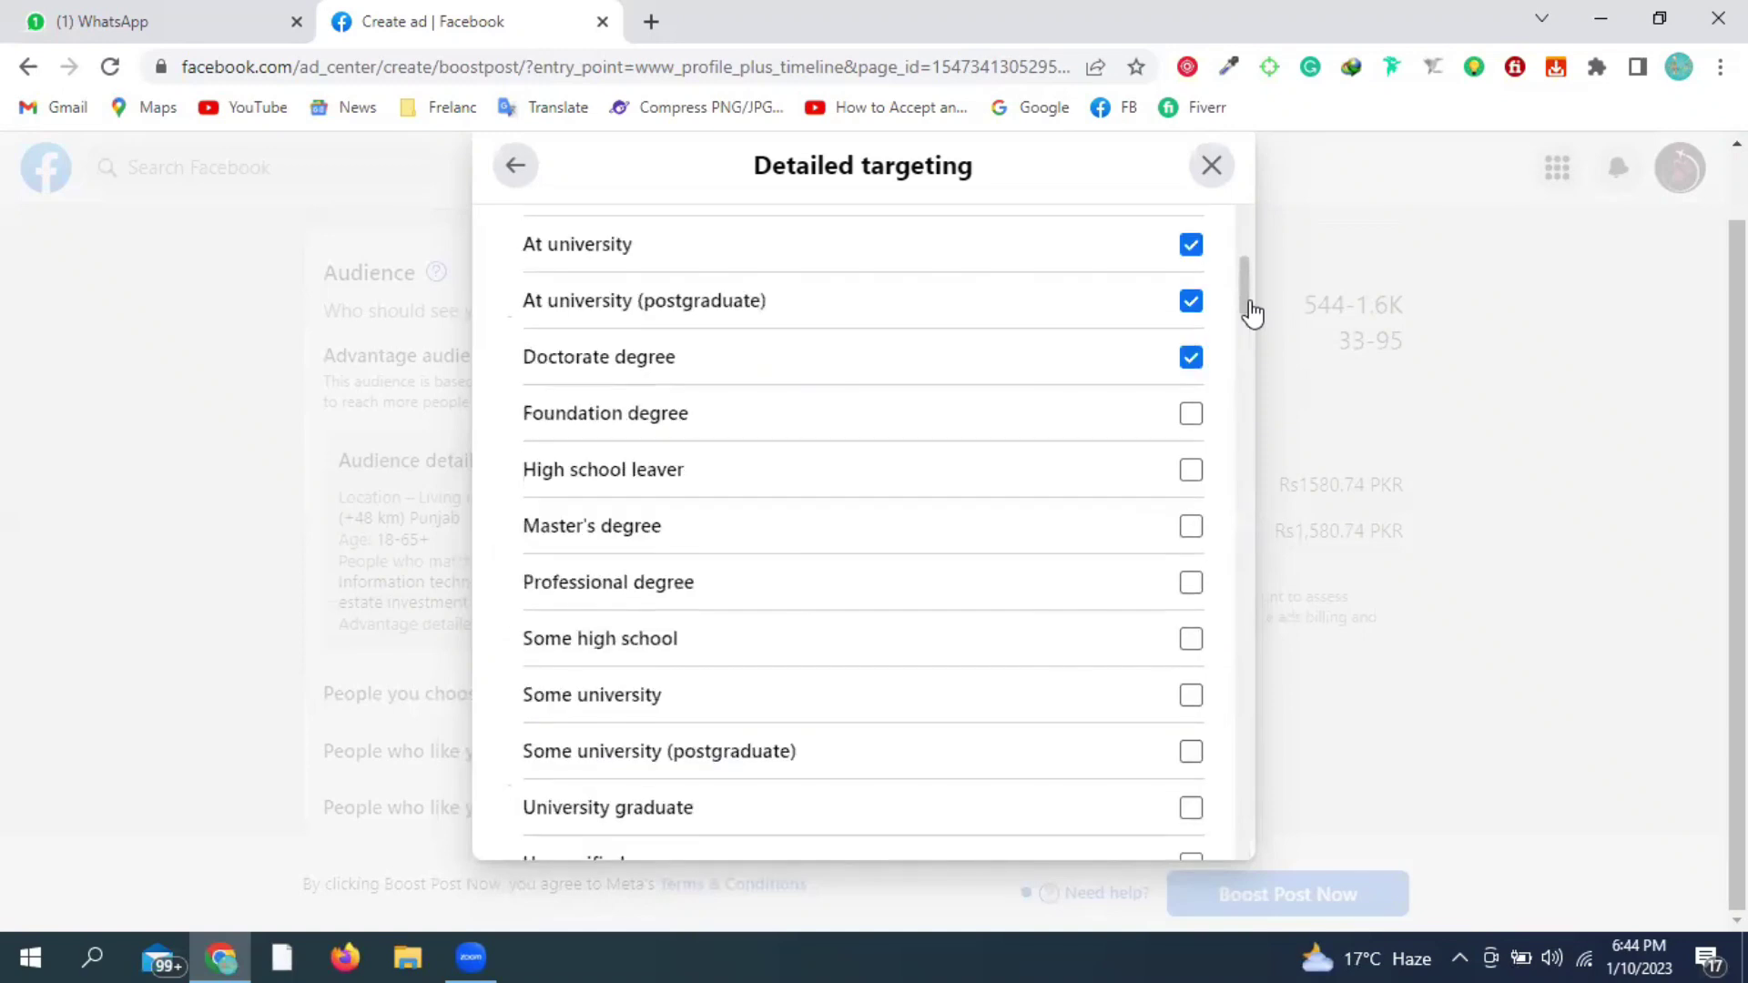
{"action": "scroll", "coordinate": [1252, 312], "scroll_direction": "down", "scroll_amount": 3}
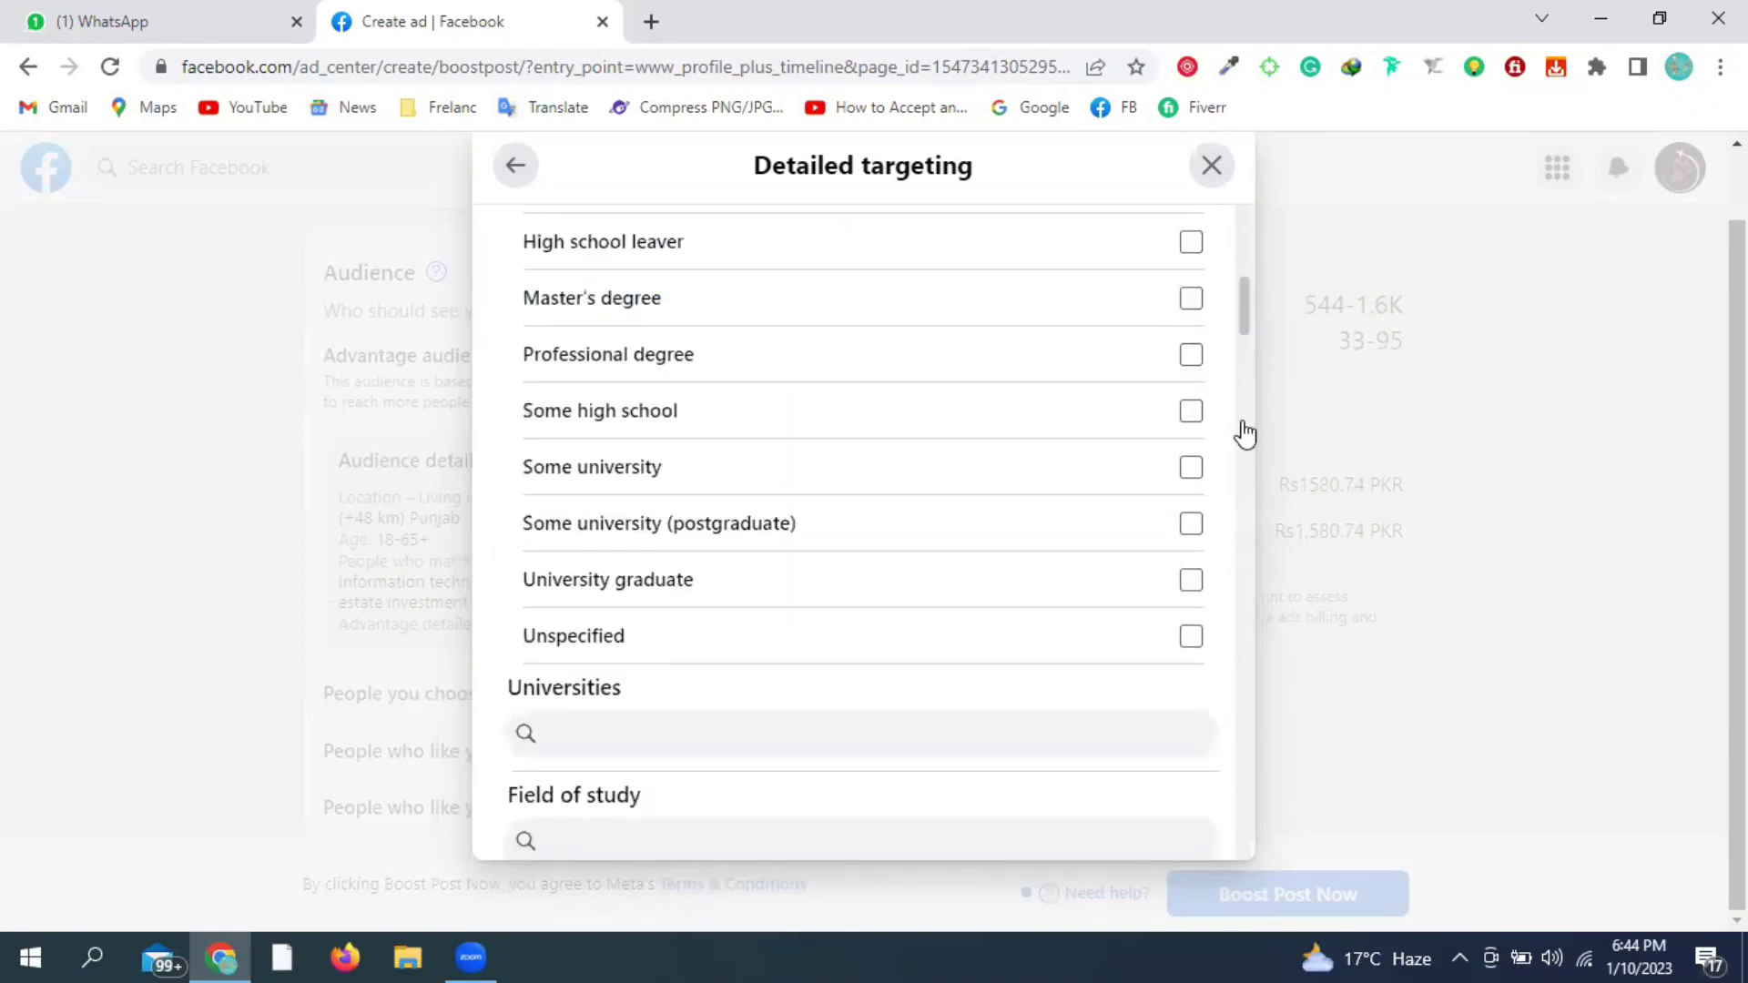
{"action": "scroll", "coordinate": [1246, 537], "scroll_direction": "down", "scroll_amount": 20}
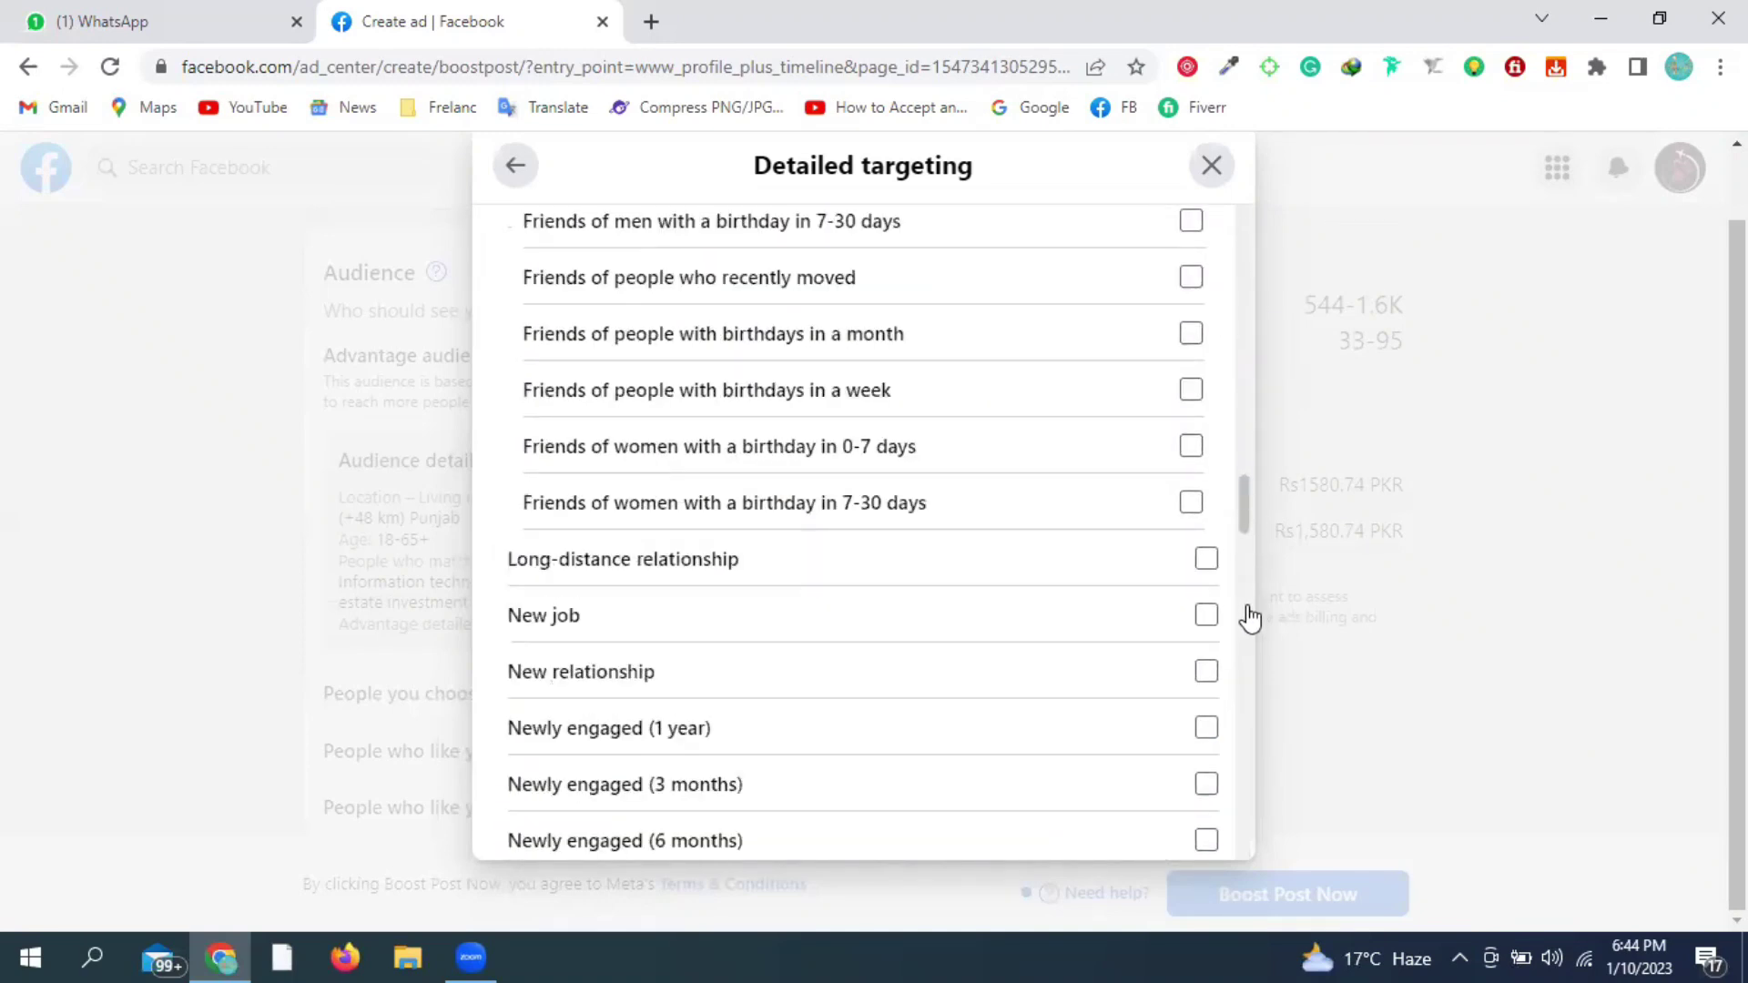
{"action": "scroll", "coordinate": [1252, 785], "scroll_direction": "down", "scroll_amount": 10}
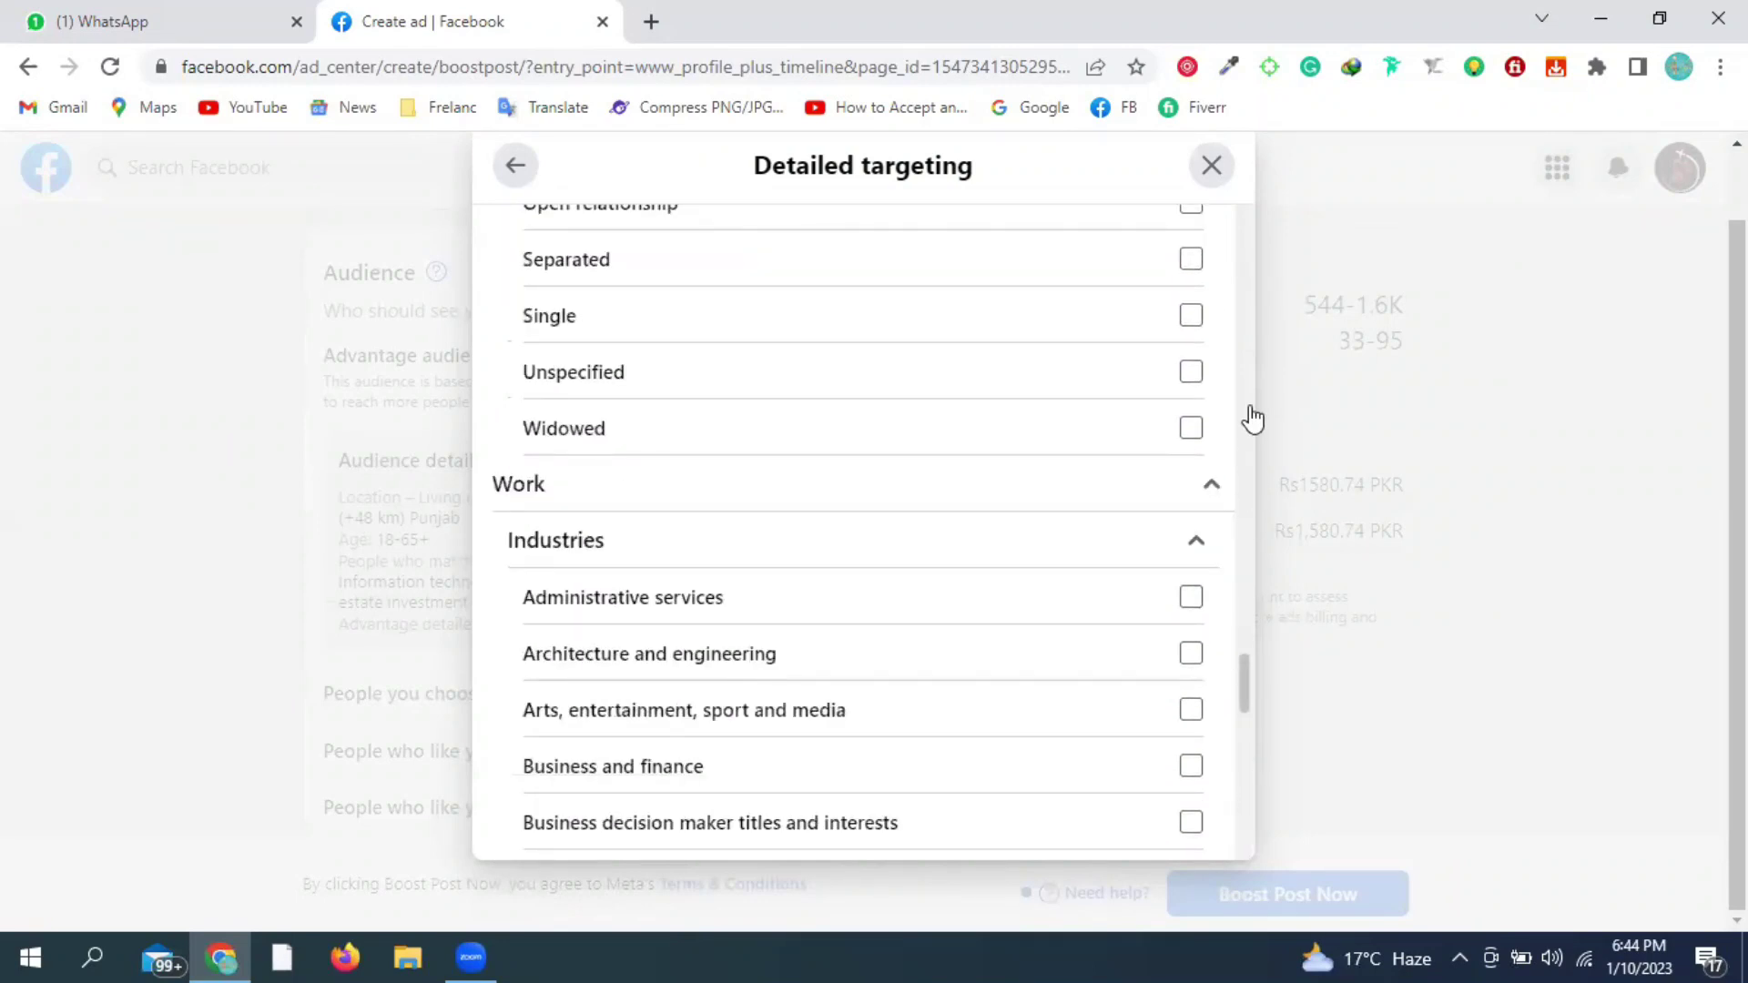
{"action": "scroll", "coordinate": [1256, 273], "scroll_direction": "down", "scroll_amount": 15}
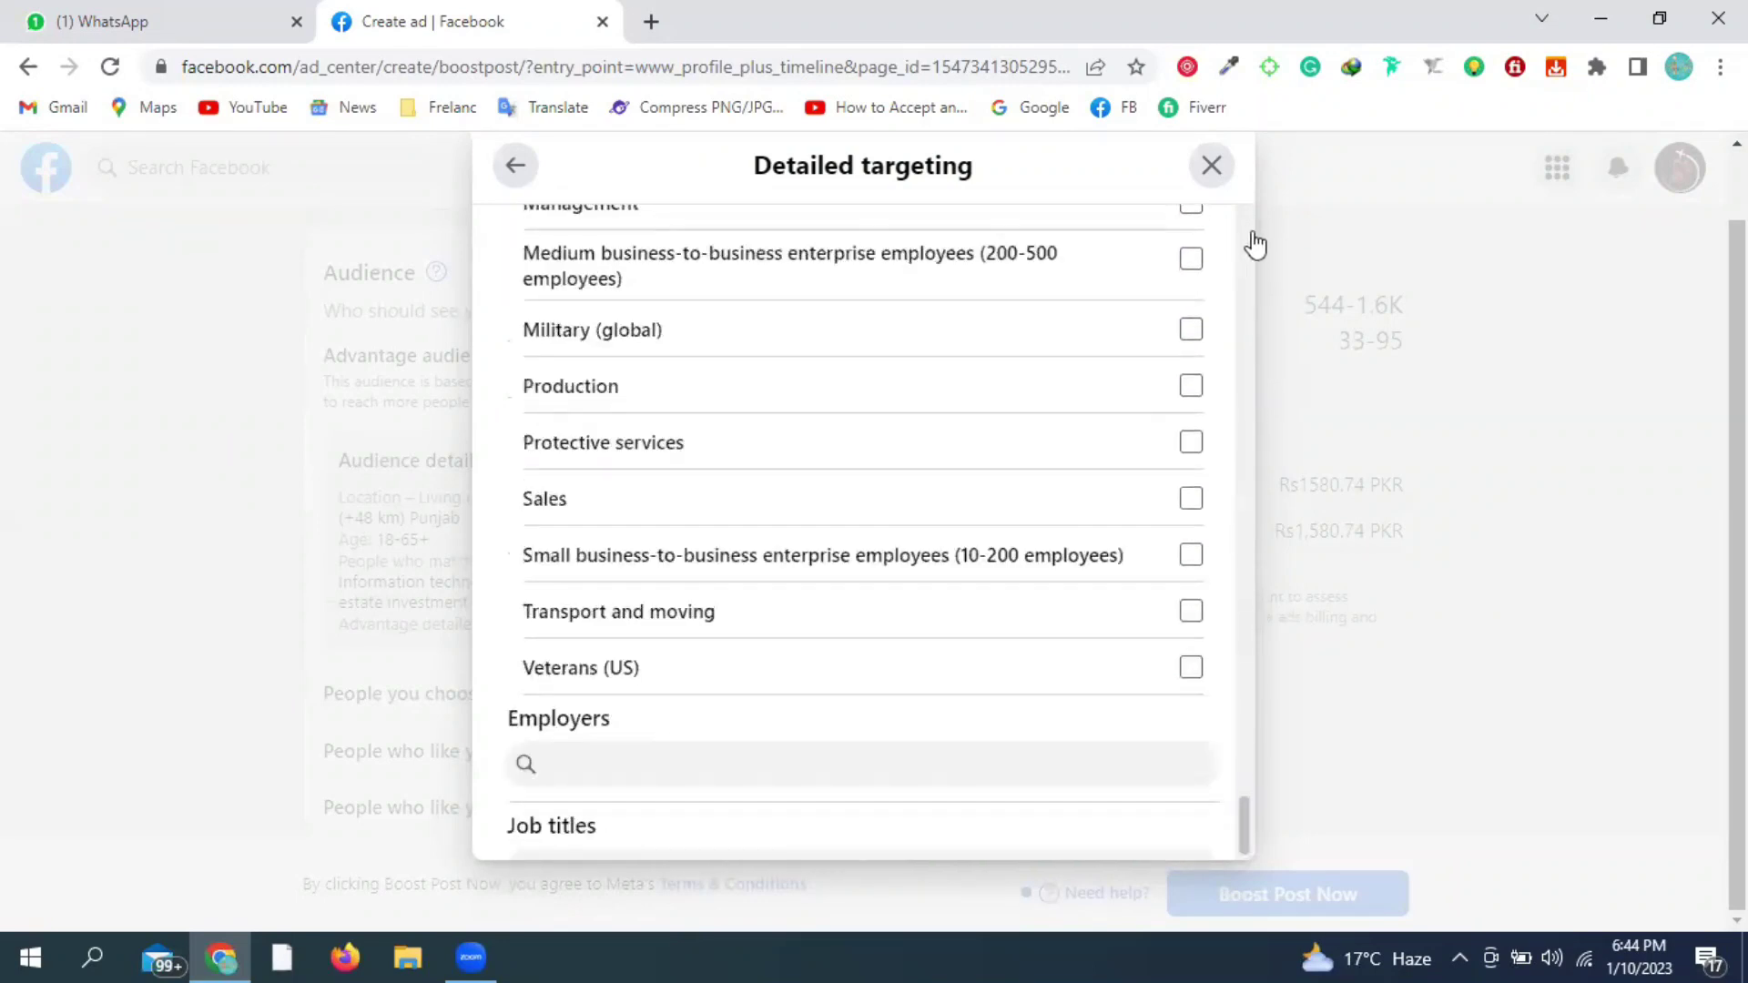
{"action": "scroll", "coordinate": [1272, 406], "scroll_direction": "up", "scroll_amount": 7}
{"action": "scroll", "coordinate": [1274, 419], "scroll_direction": "up", "scroll_amount": 10}
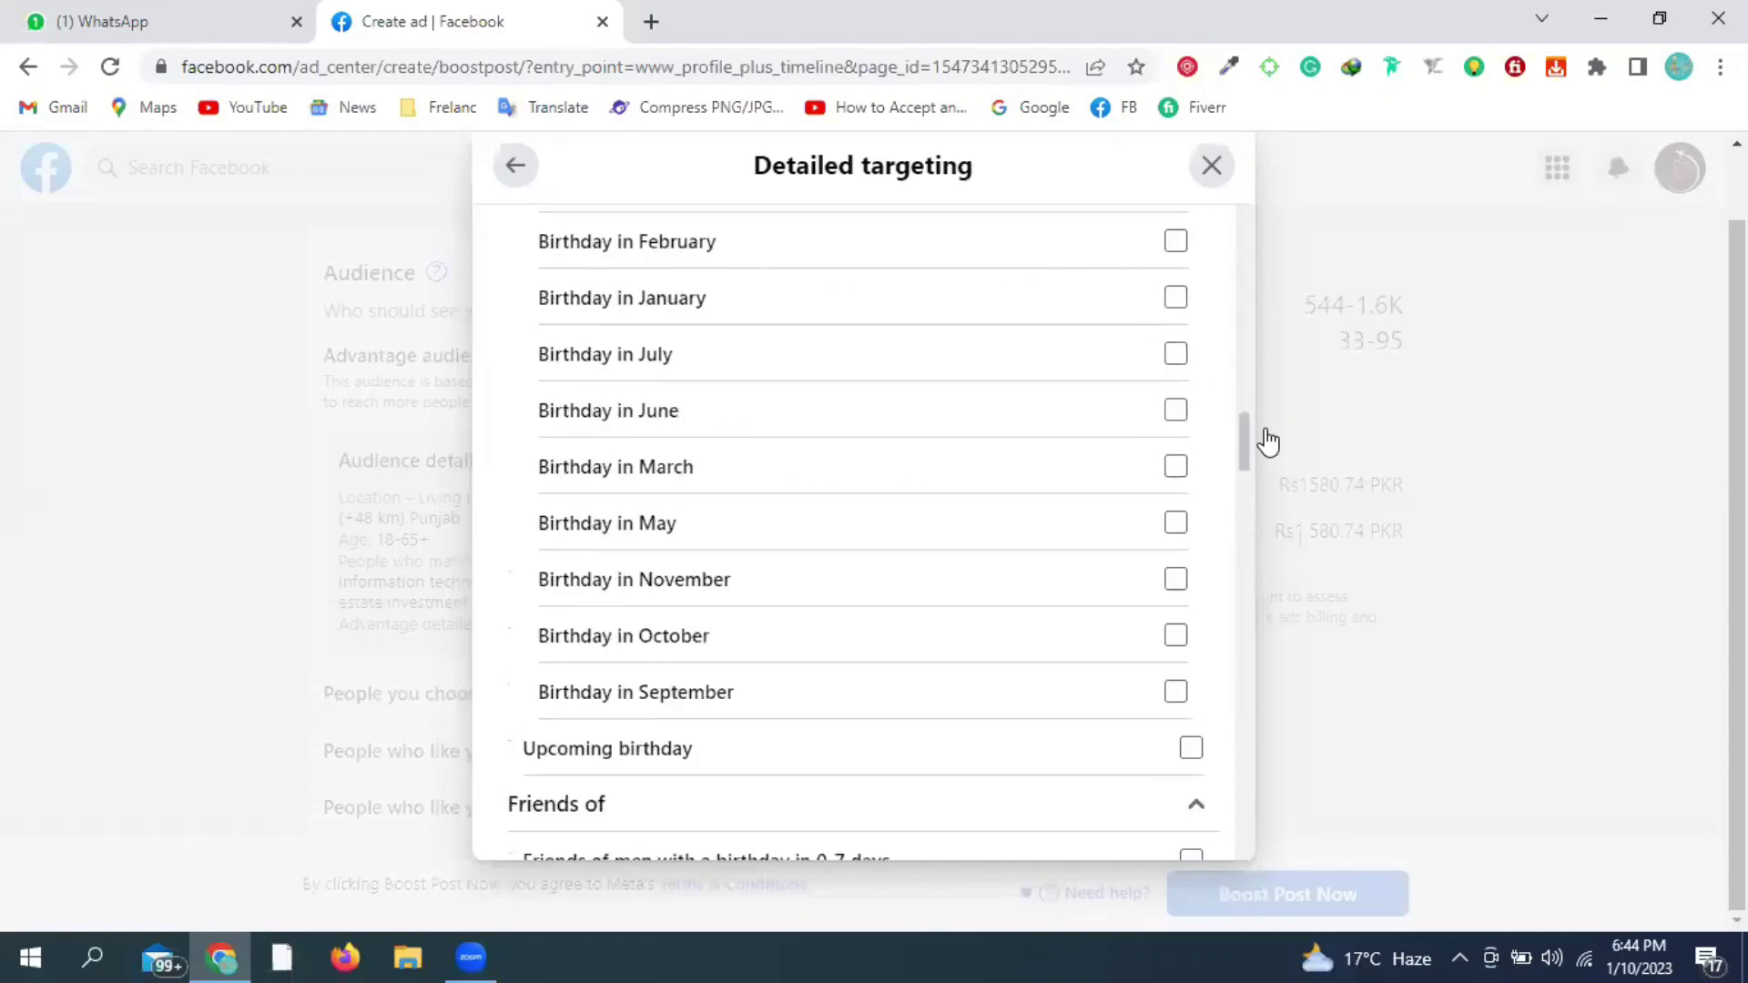
{"action": "scroll", "coordinate": [1260, 360], "scroll_direction": "up", "scroll_amount": 10}
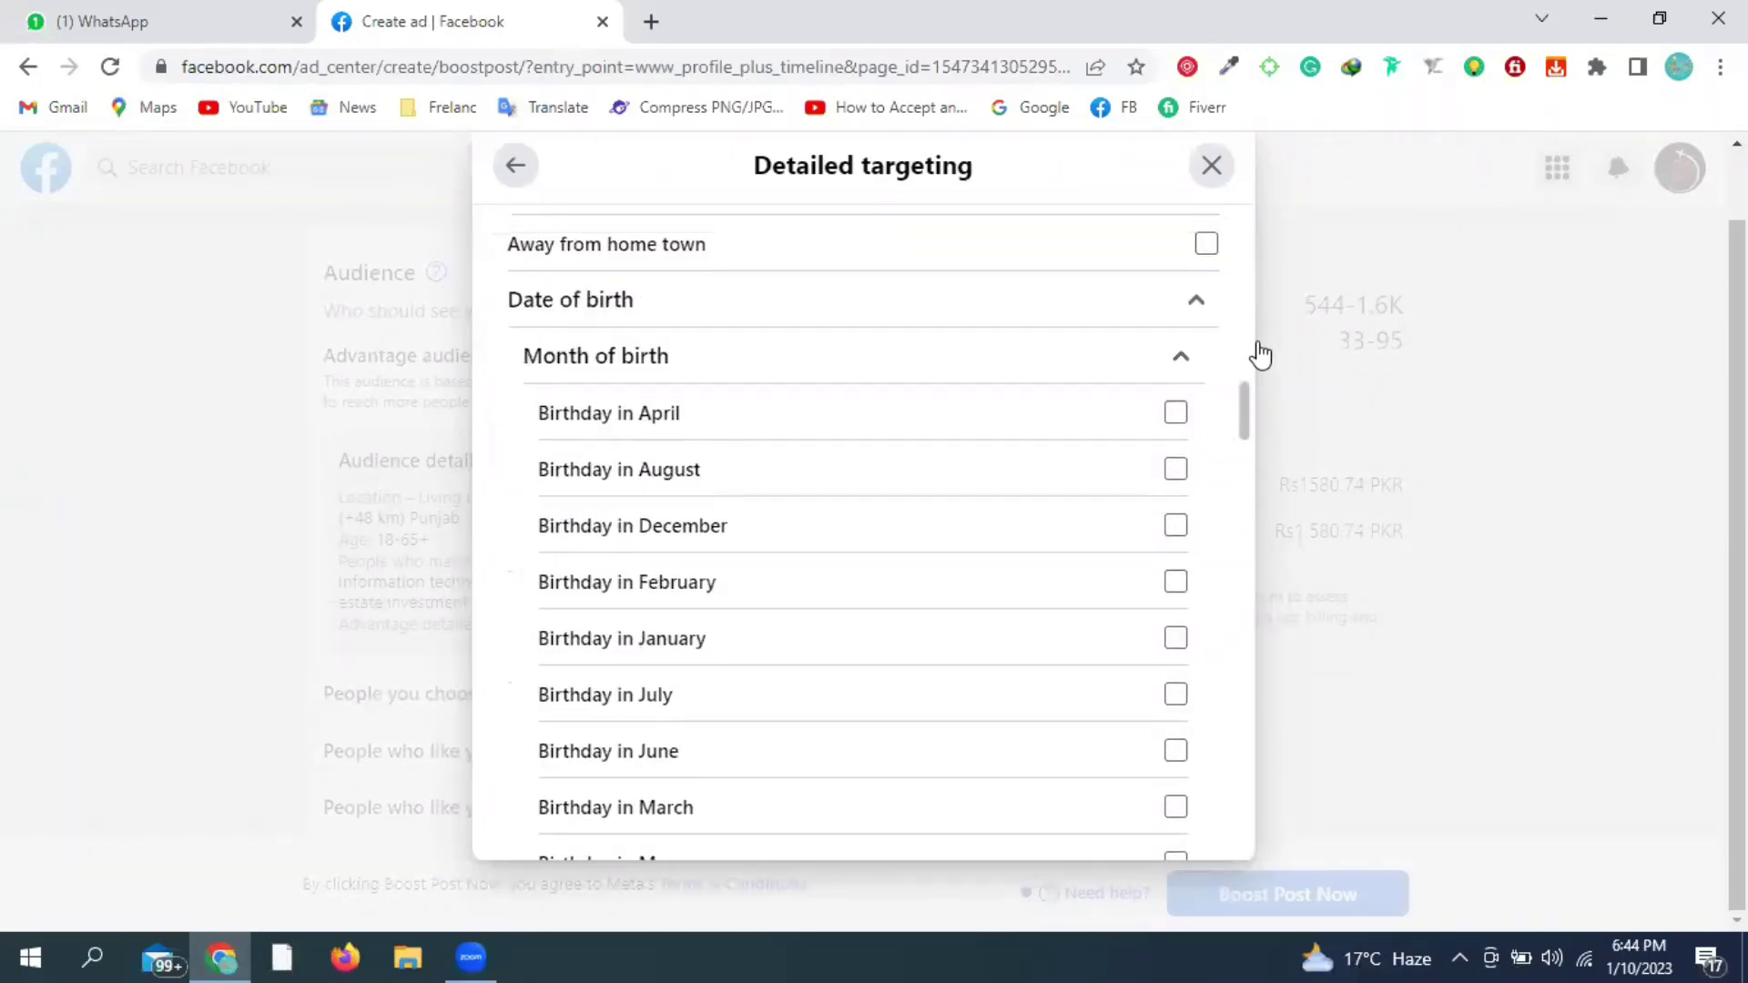
{"action": "scroll", "coordinate": [1053, 328], "scroll_direction": "up", "scroll_amount": 8}
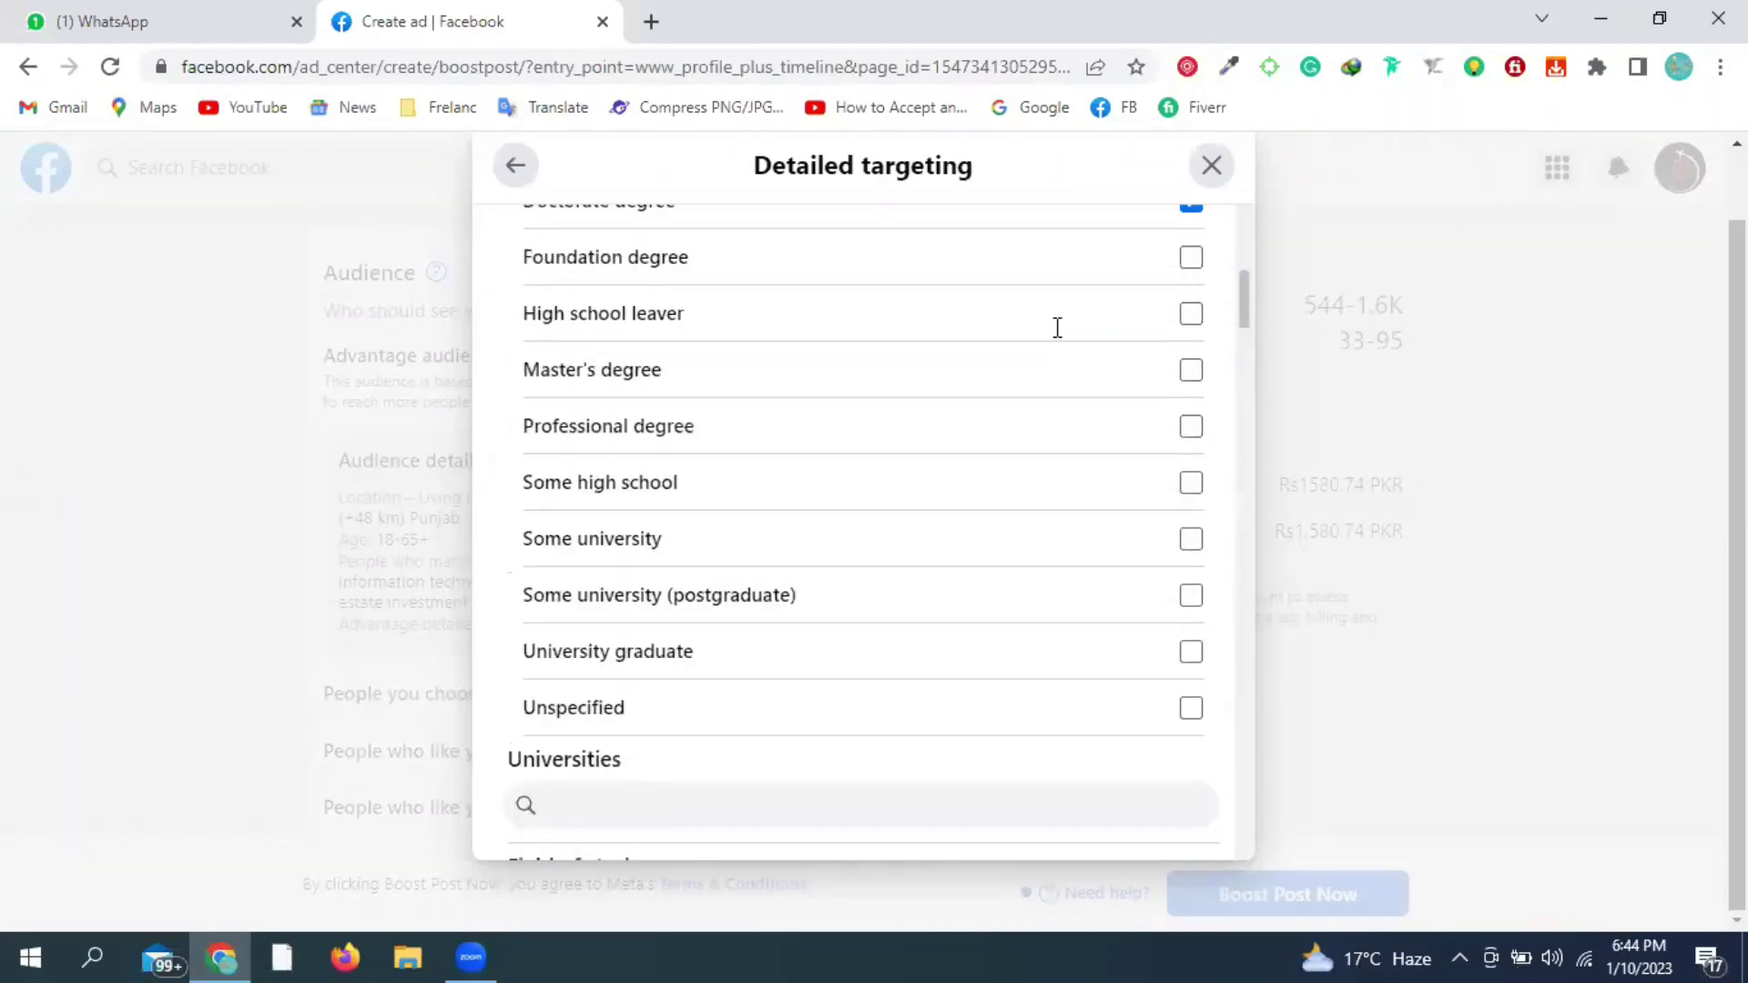
{"action": "scroll", "coordinate": [557, 487], "scroll_direction": "up", "scroll_amount": 3}
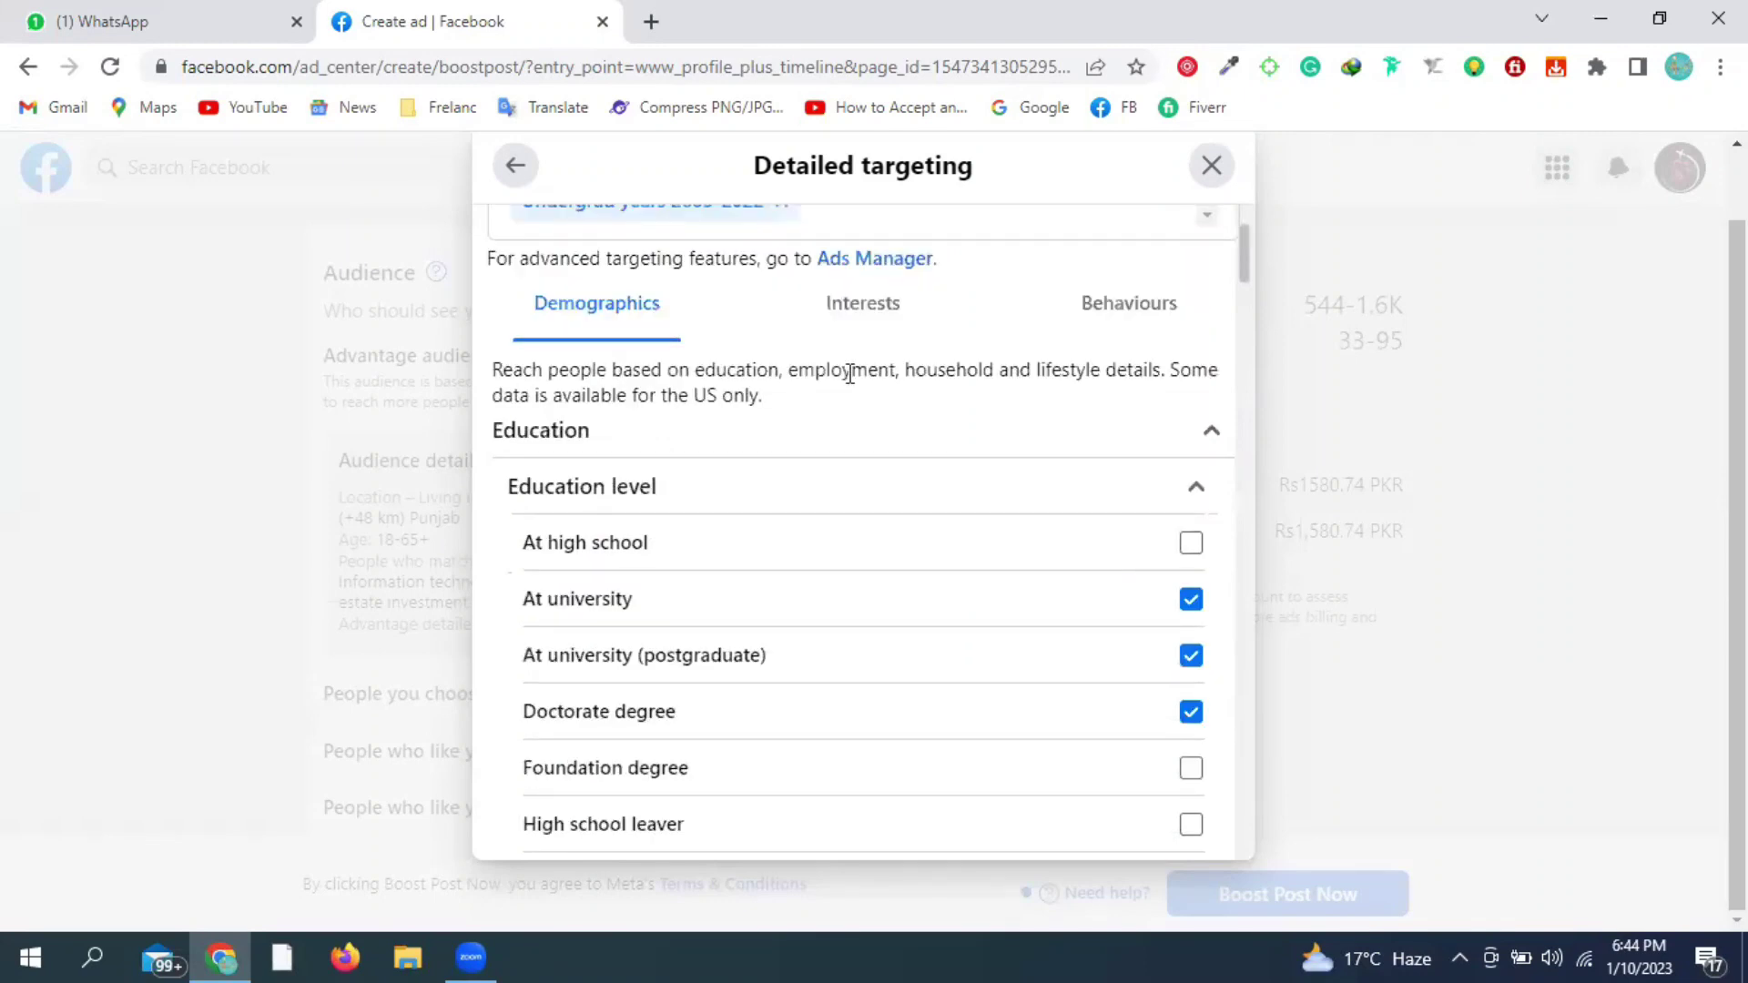
{"action": "scroll", "coordinate": [850, 373], "scroll_direction": "up", "scroll_amount": 3}
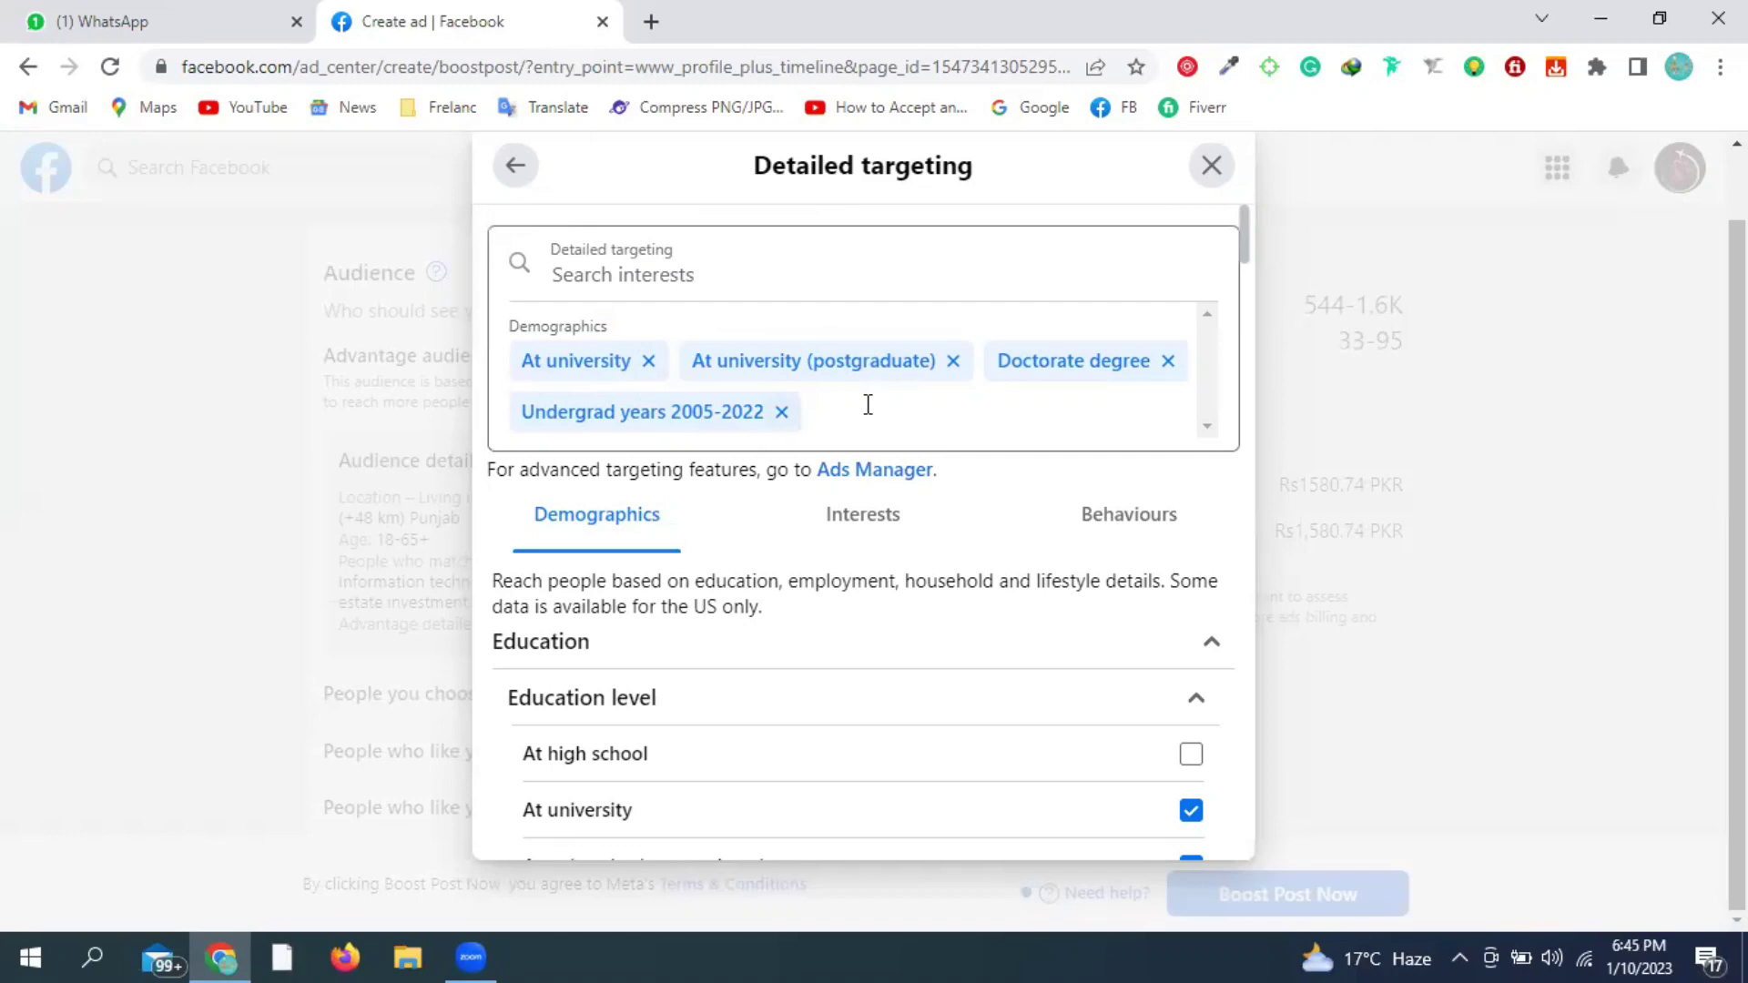
- Add the At high school education level to the detailed targeting and return to the audience settings
{"action": "left_click", "coordinate": [796, 273]}
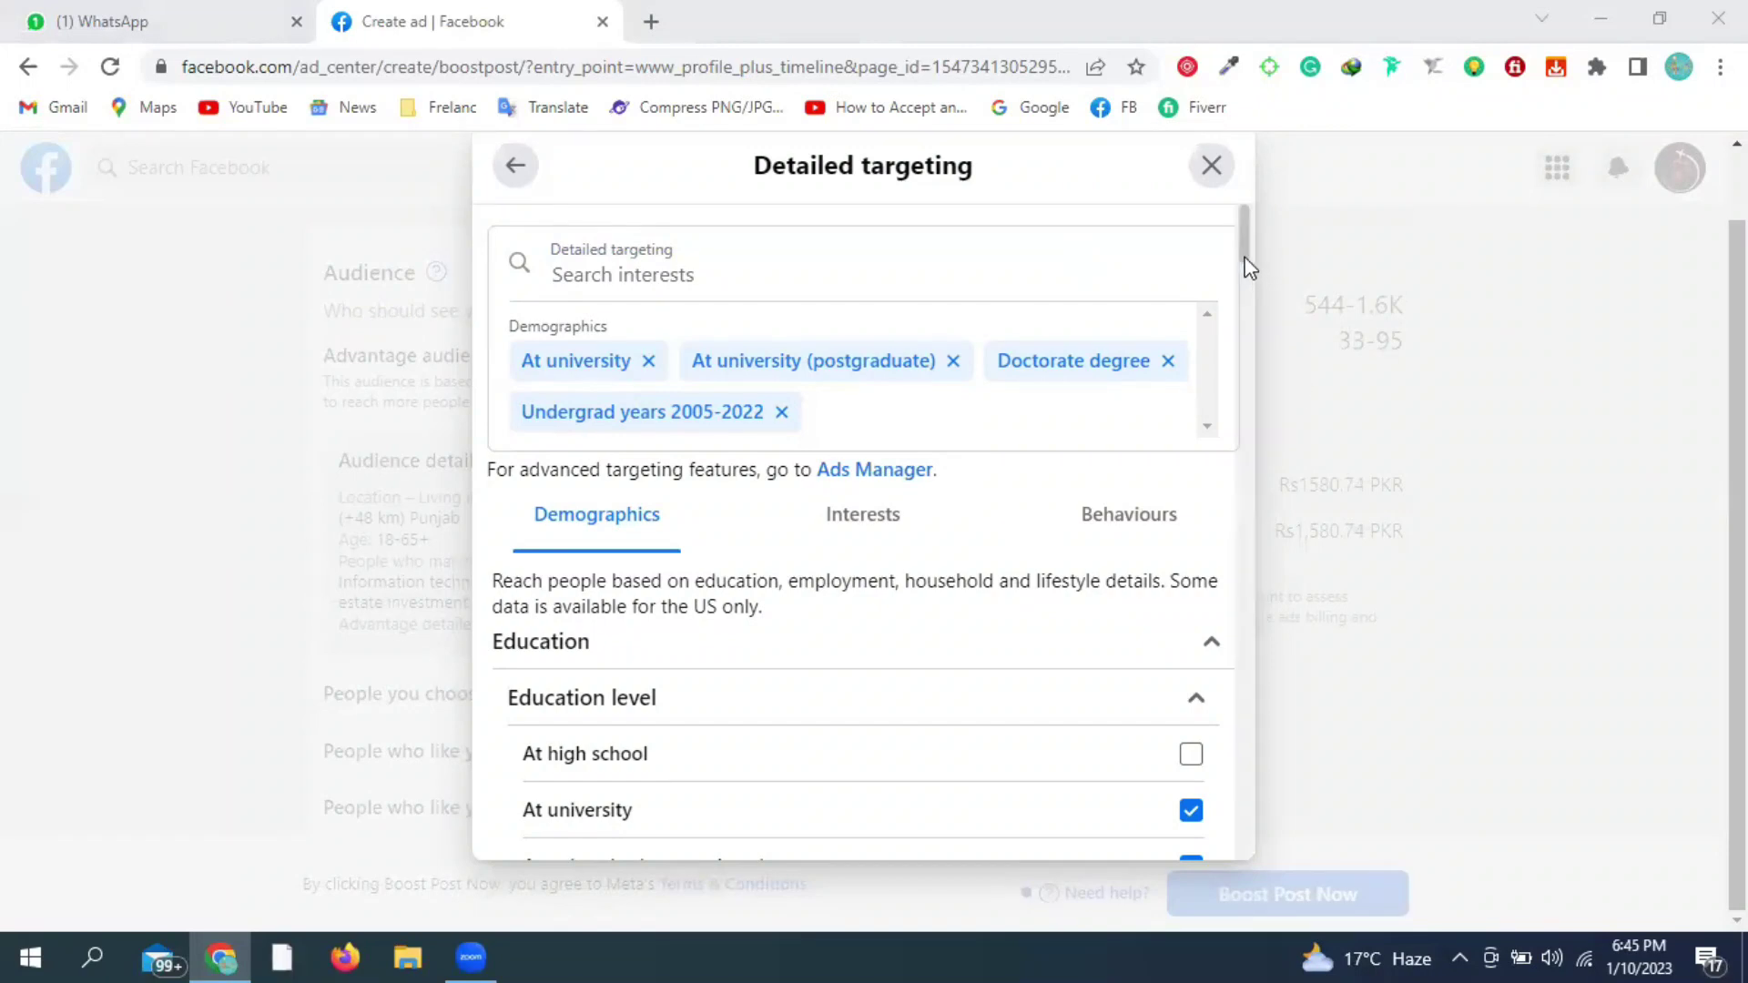
{"action": "left_click", "coordinate": [1246, 256]}
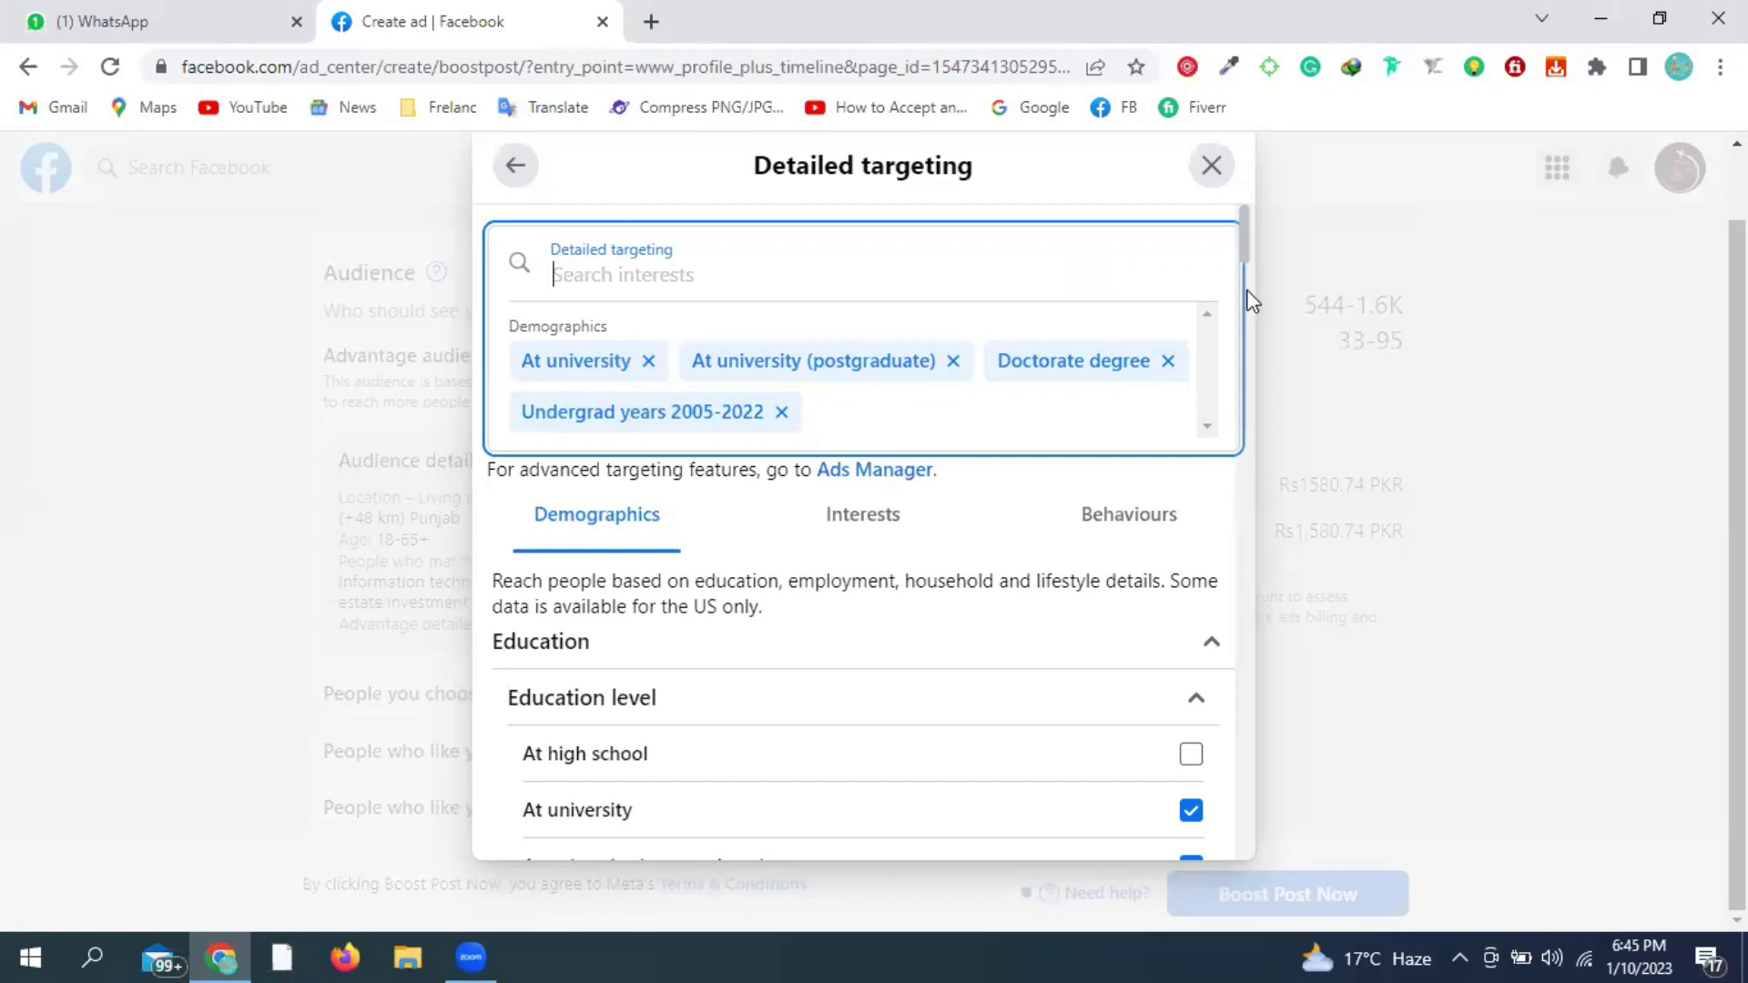
{"action": "left_click", "coordinate": [1187, 757]}
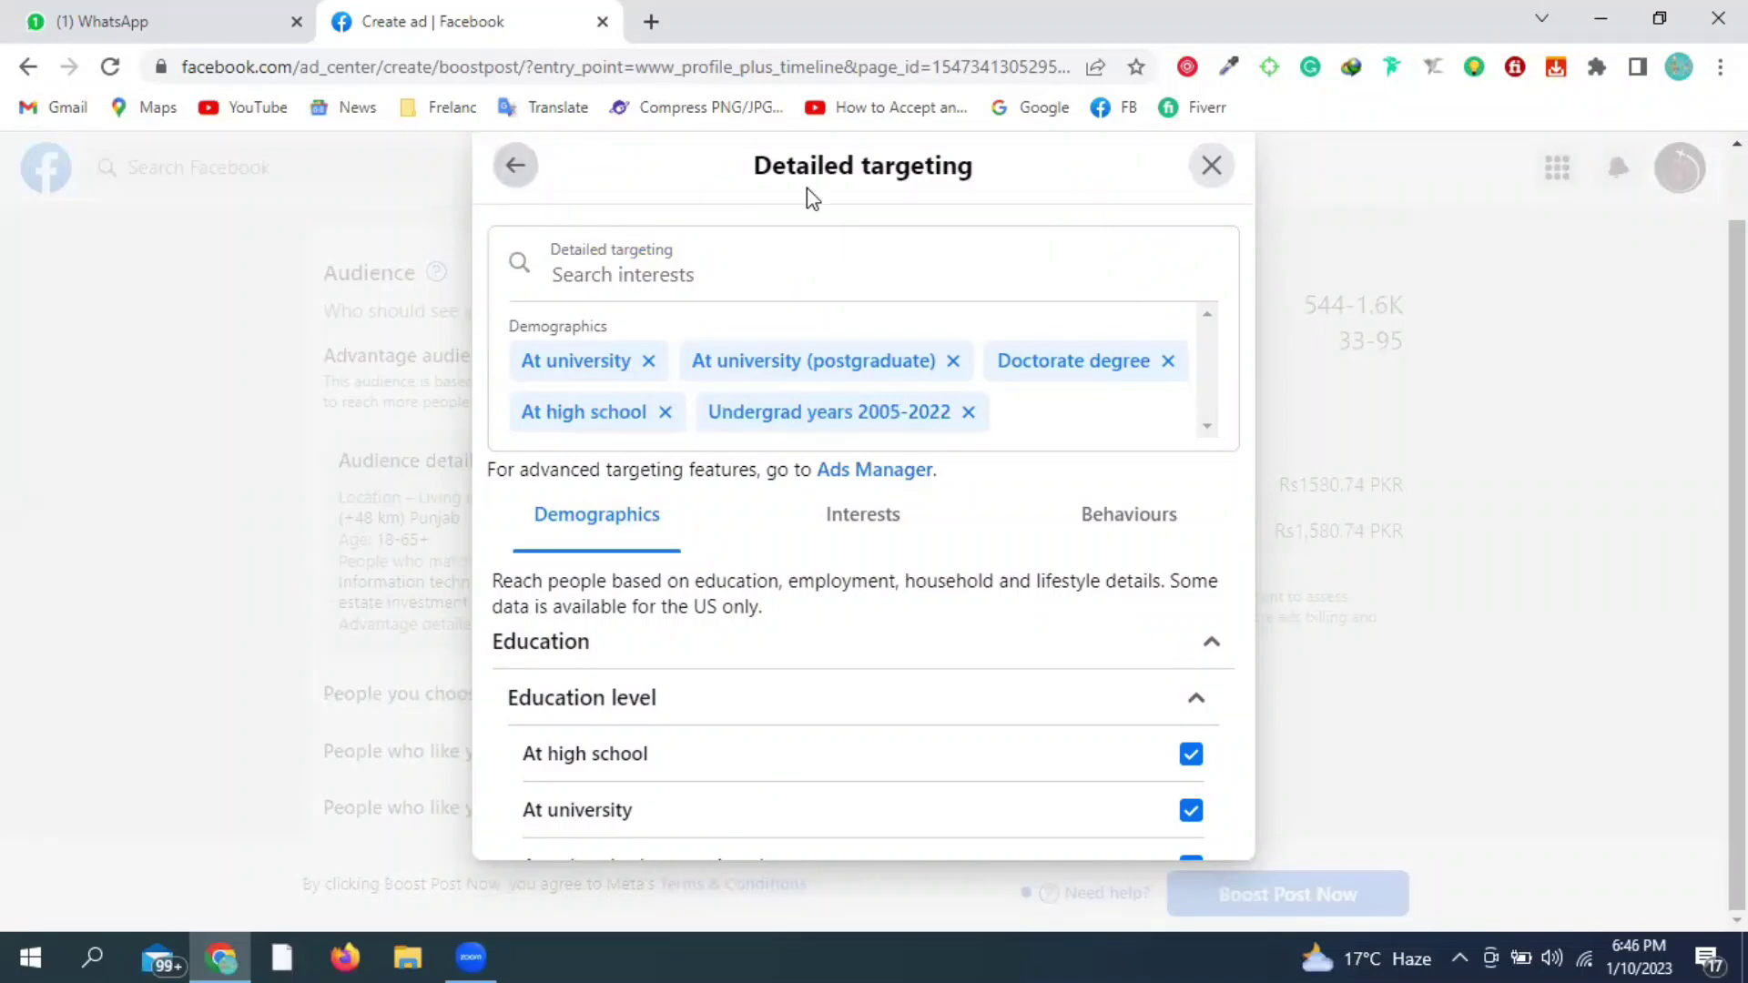
{"action": "key", "text": "Escape"}
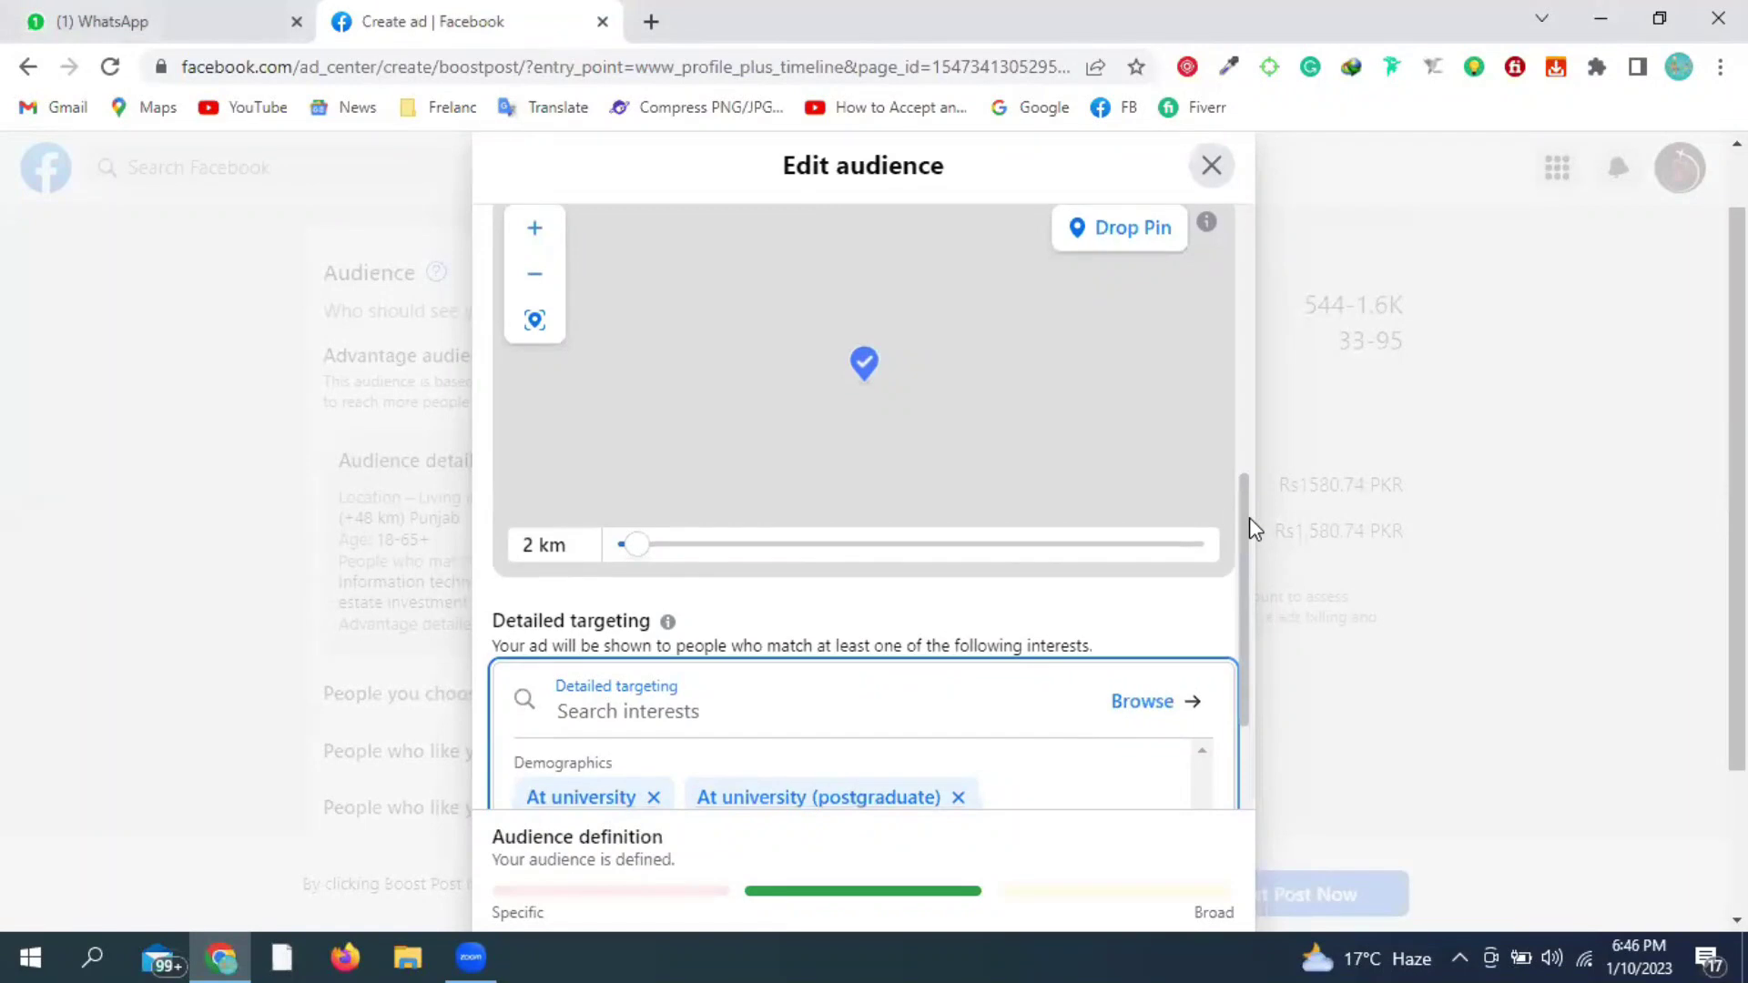
- Review the audience's selected demographics, radius map and chosen locations
{"action": "scroll", "coordinate": [1249, 517], "scroll_direction": "down", "scroll_amount": 2}
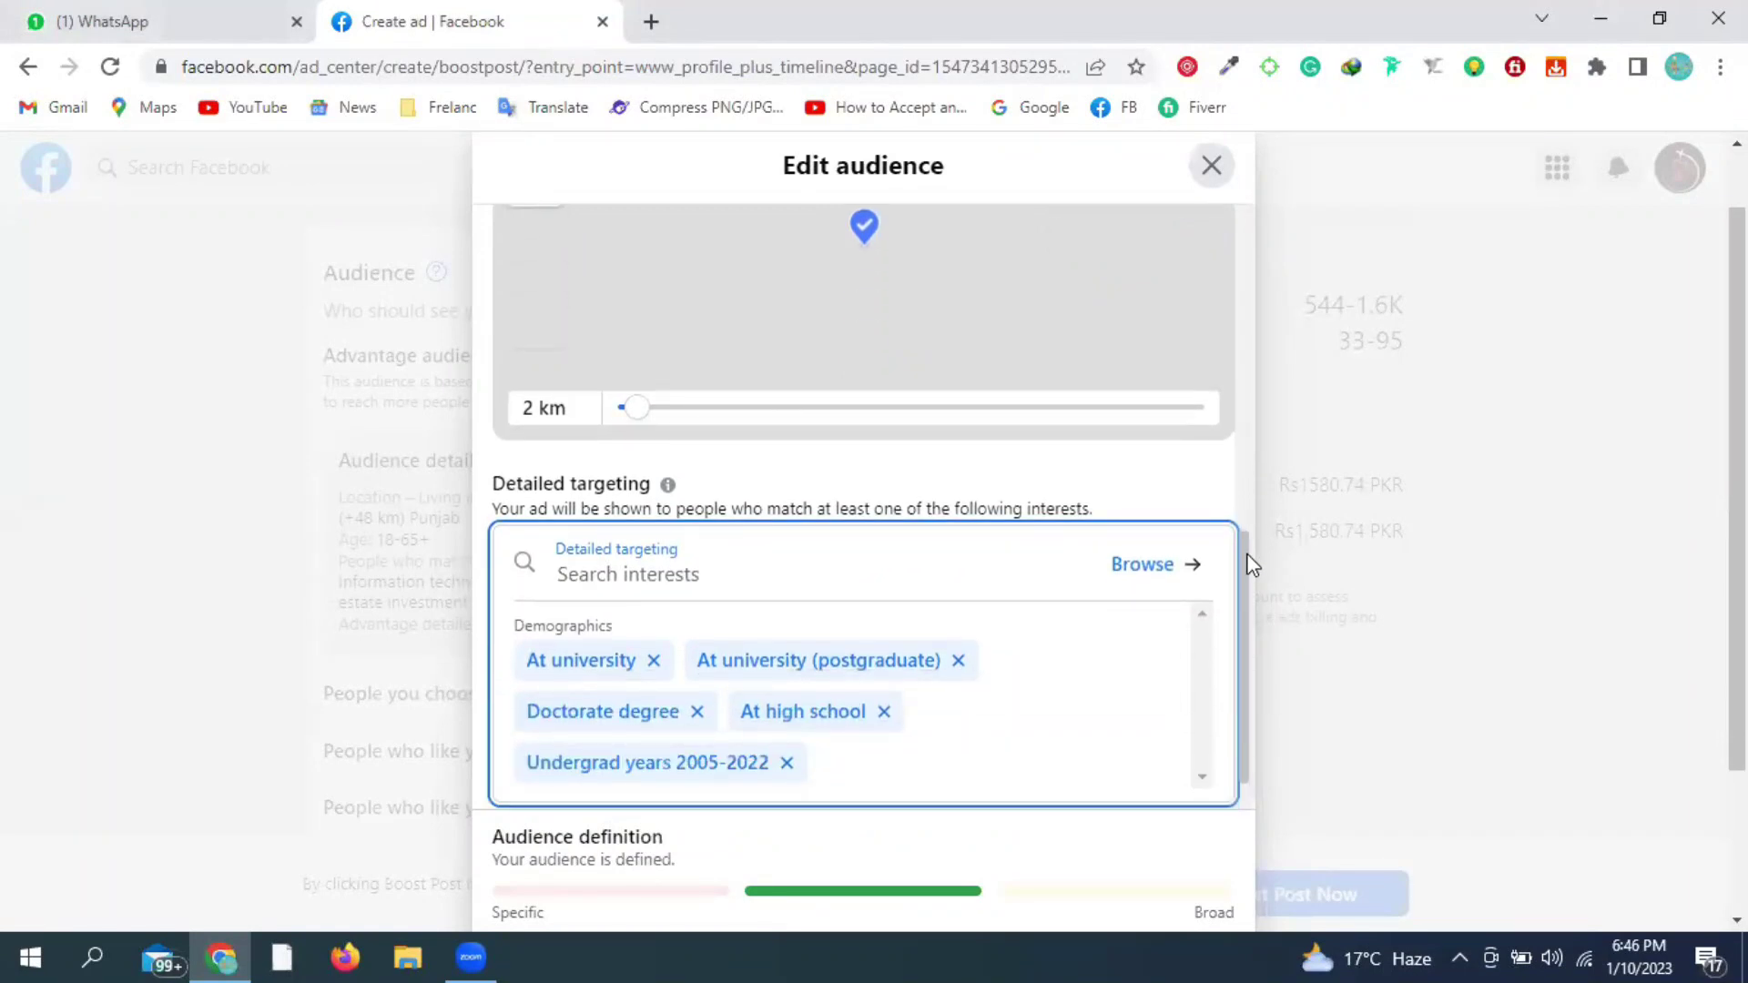
{"action": "scroll", "coordinate": [1249, 560], "scroll_direction": "down", "scroll_amount": 1}
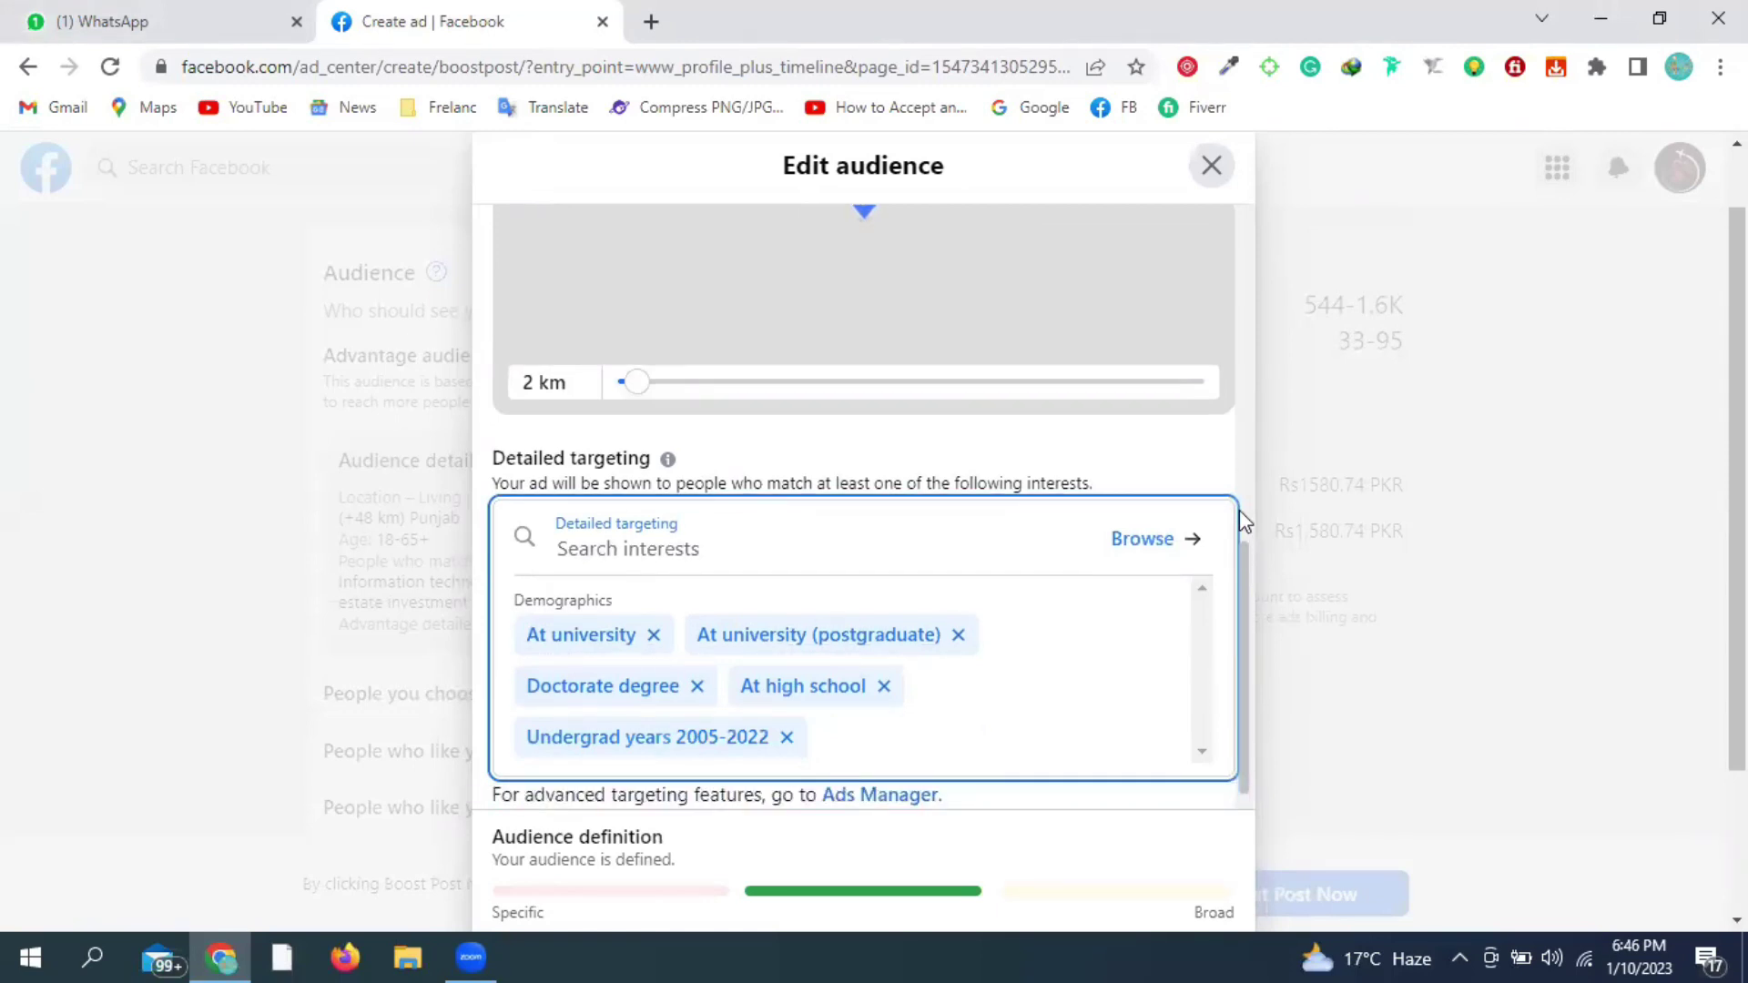
{"action": "scroll", "coordinate": [1243, 519], "scroll_direction": "up", "scroll_amount": 1}
{"action": "scroll", "coordinate": [1240, 498], "scroll_direction": "up", "scroll_amount": 2}
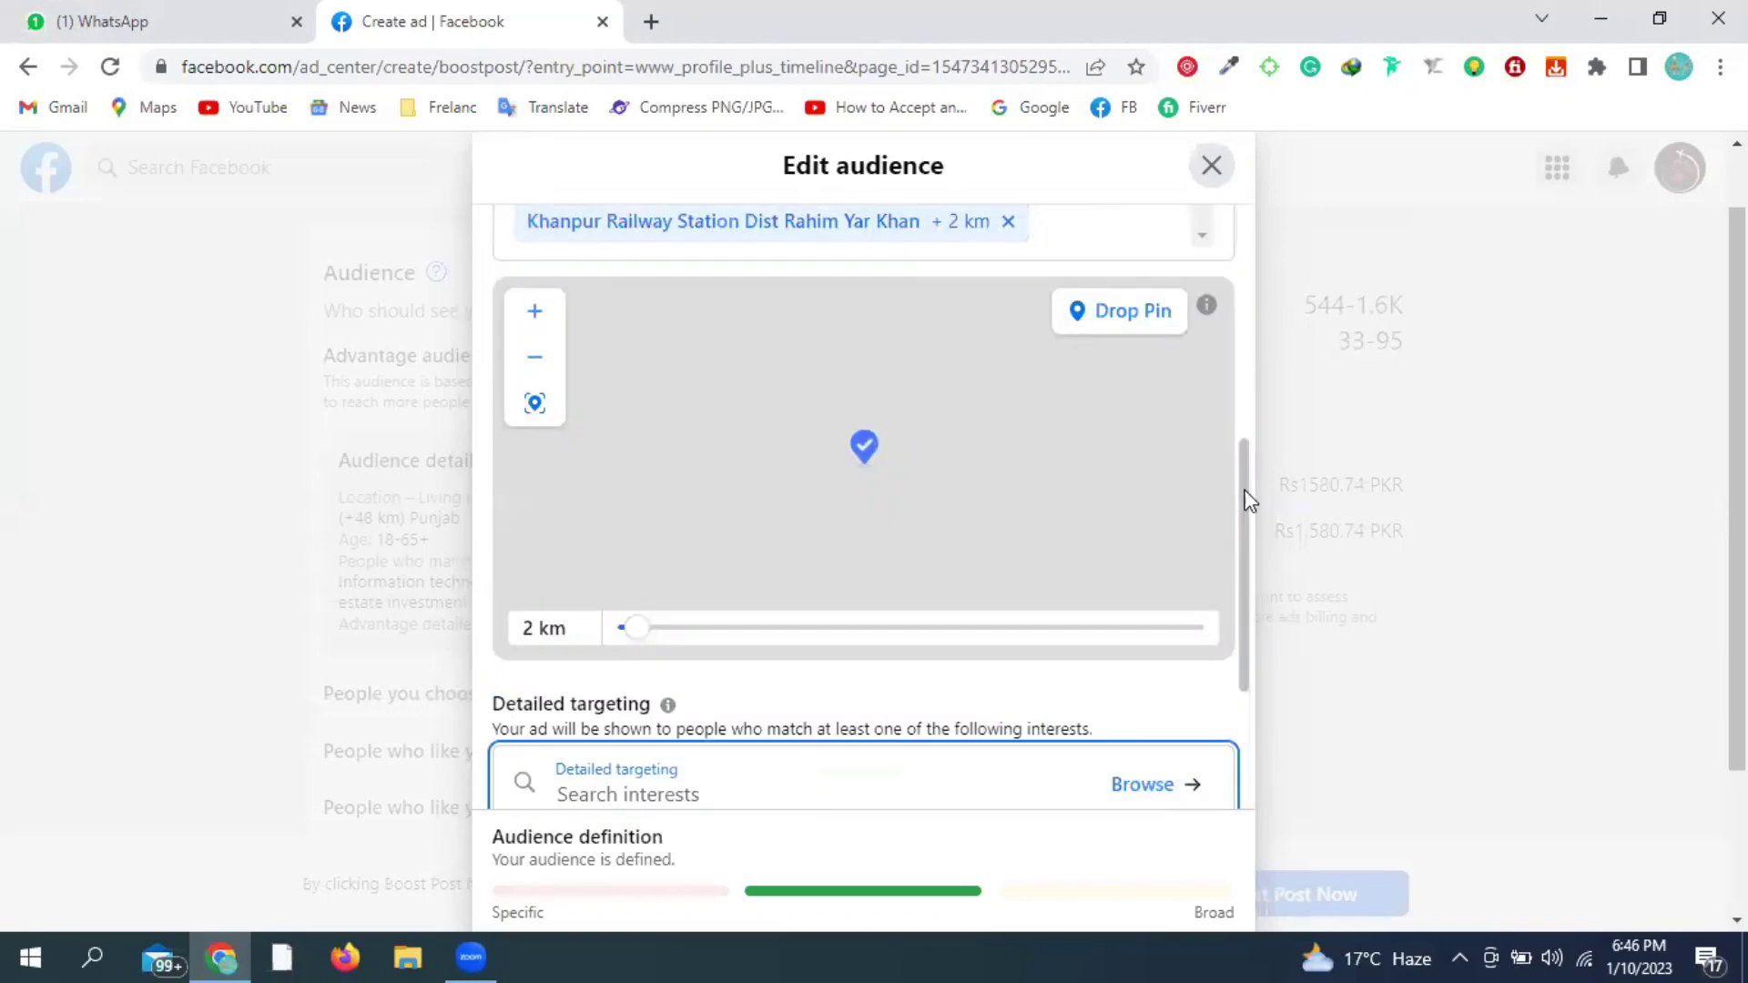
{"action": "scroll", "coordinate": [1249, 501], "scroll_direction": "up", "scroll_amount": 1}
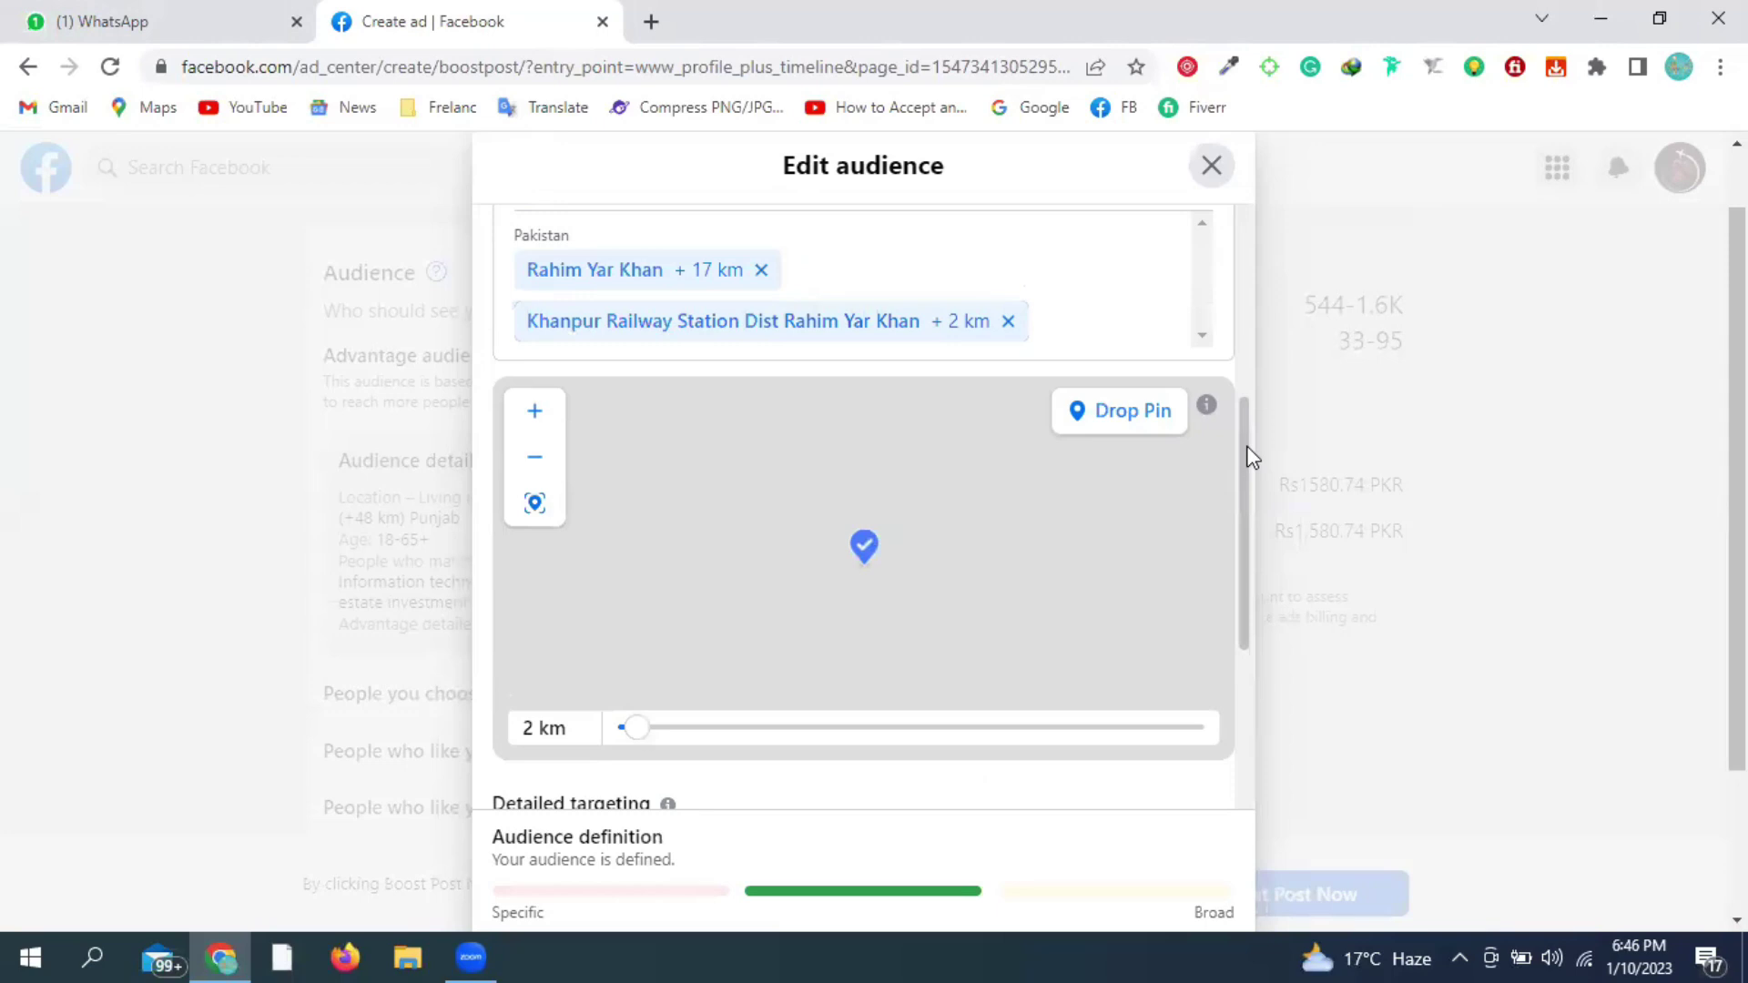
{"action": "scroll", "coordinate": [1249, 455], "scroll_direction": "up", "scroll_amount": 2}
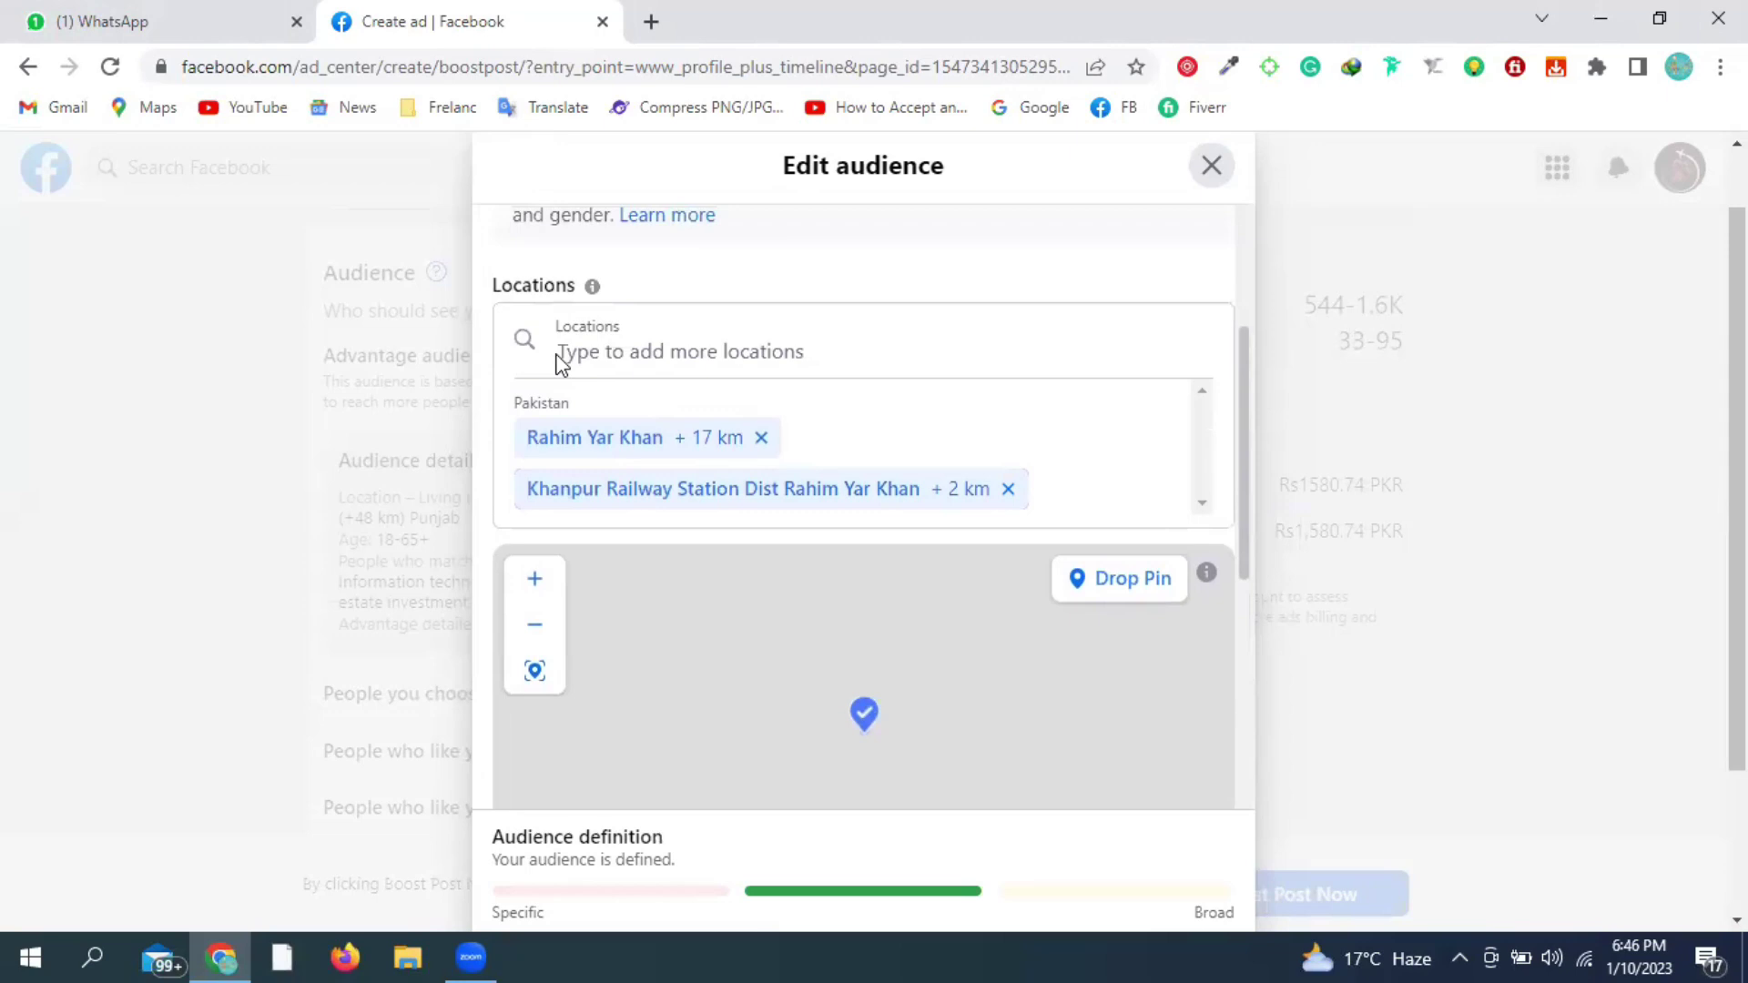
{"action": "scroll", "coordinate": [561, 364], "scroll_direction": "up", "scroll_amount": 1}
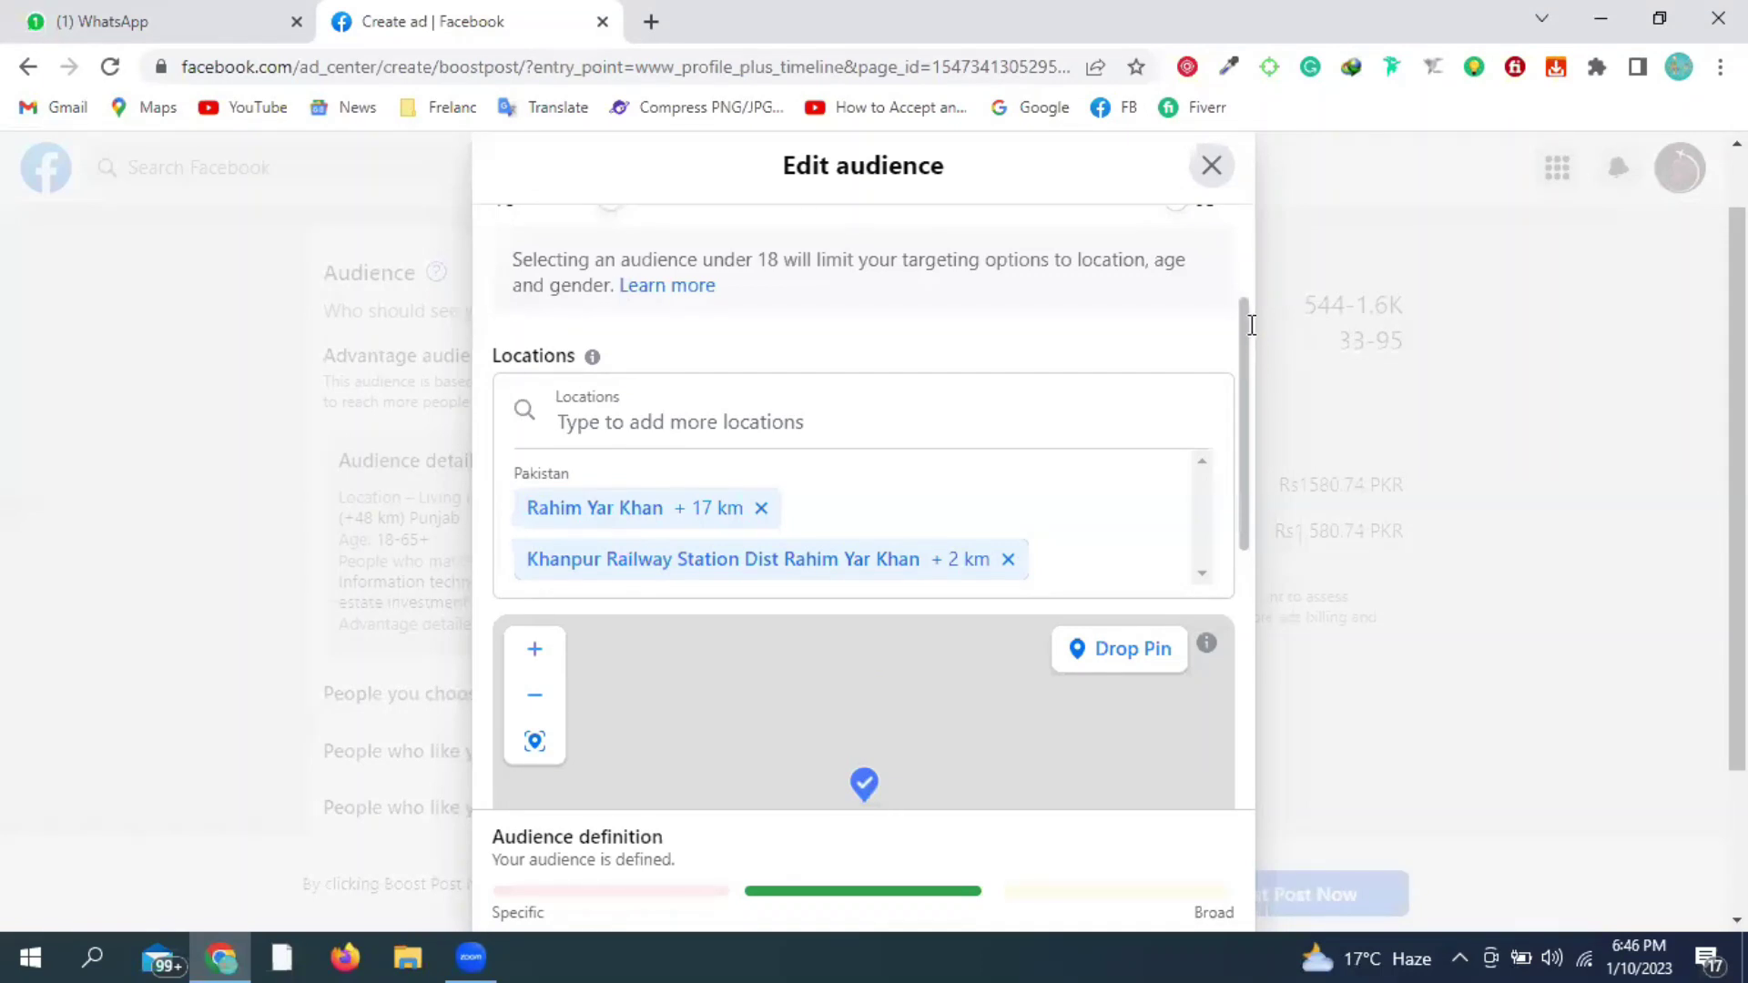
- Replace the Rahim Yar Khan location with the city of Multan, Punjab, Pakistan
{"action": "scroll", "coordinate": [1164, 312], "scroll_direction": "down", "scroll_amount": 3}
{"action": "left_click", "coordinate": [1165, 312]}
{"action": "scroll", "coordinate": [799, 383], "scroll_direction": "up", "scroll_amount": 2}
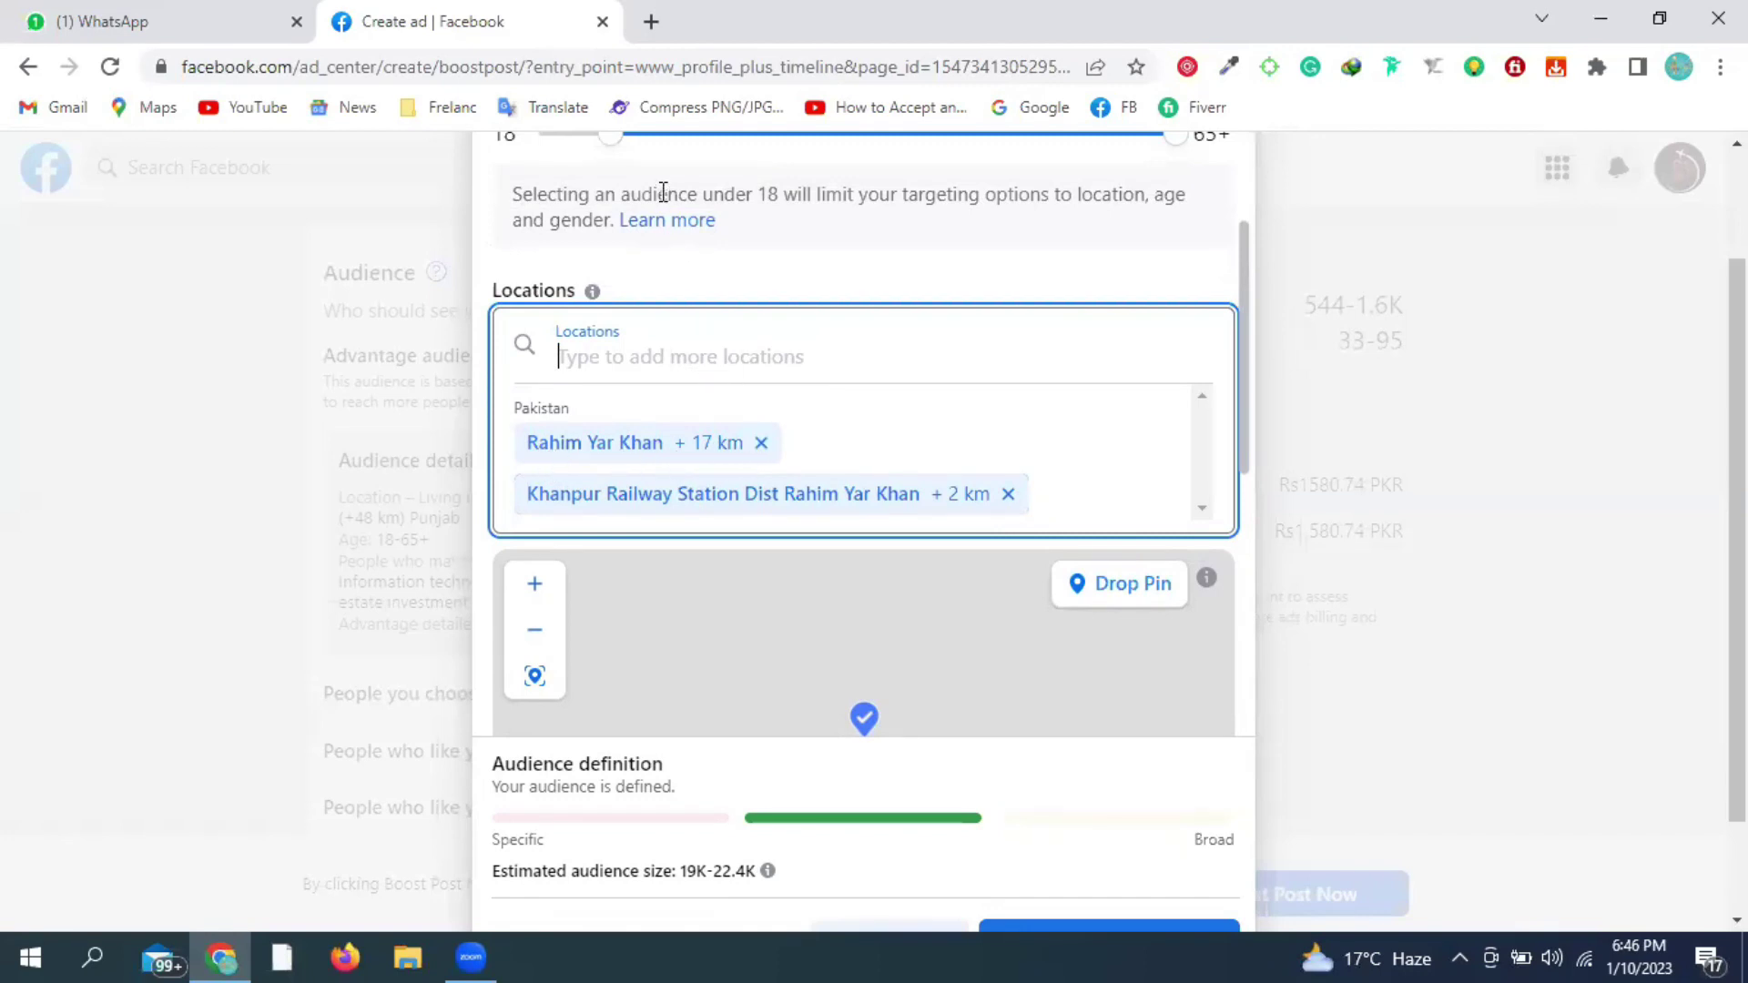
{"action": "type", "text": "multan"}
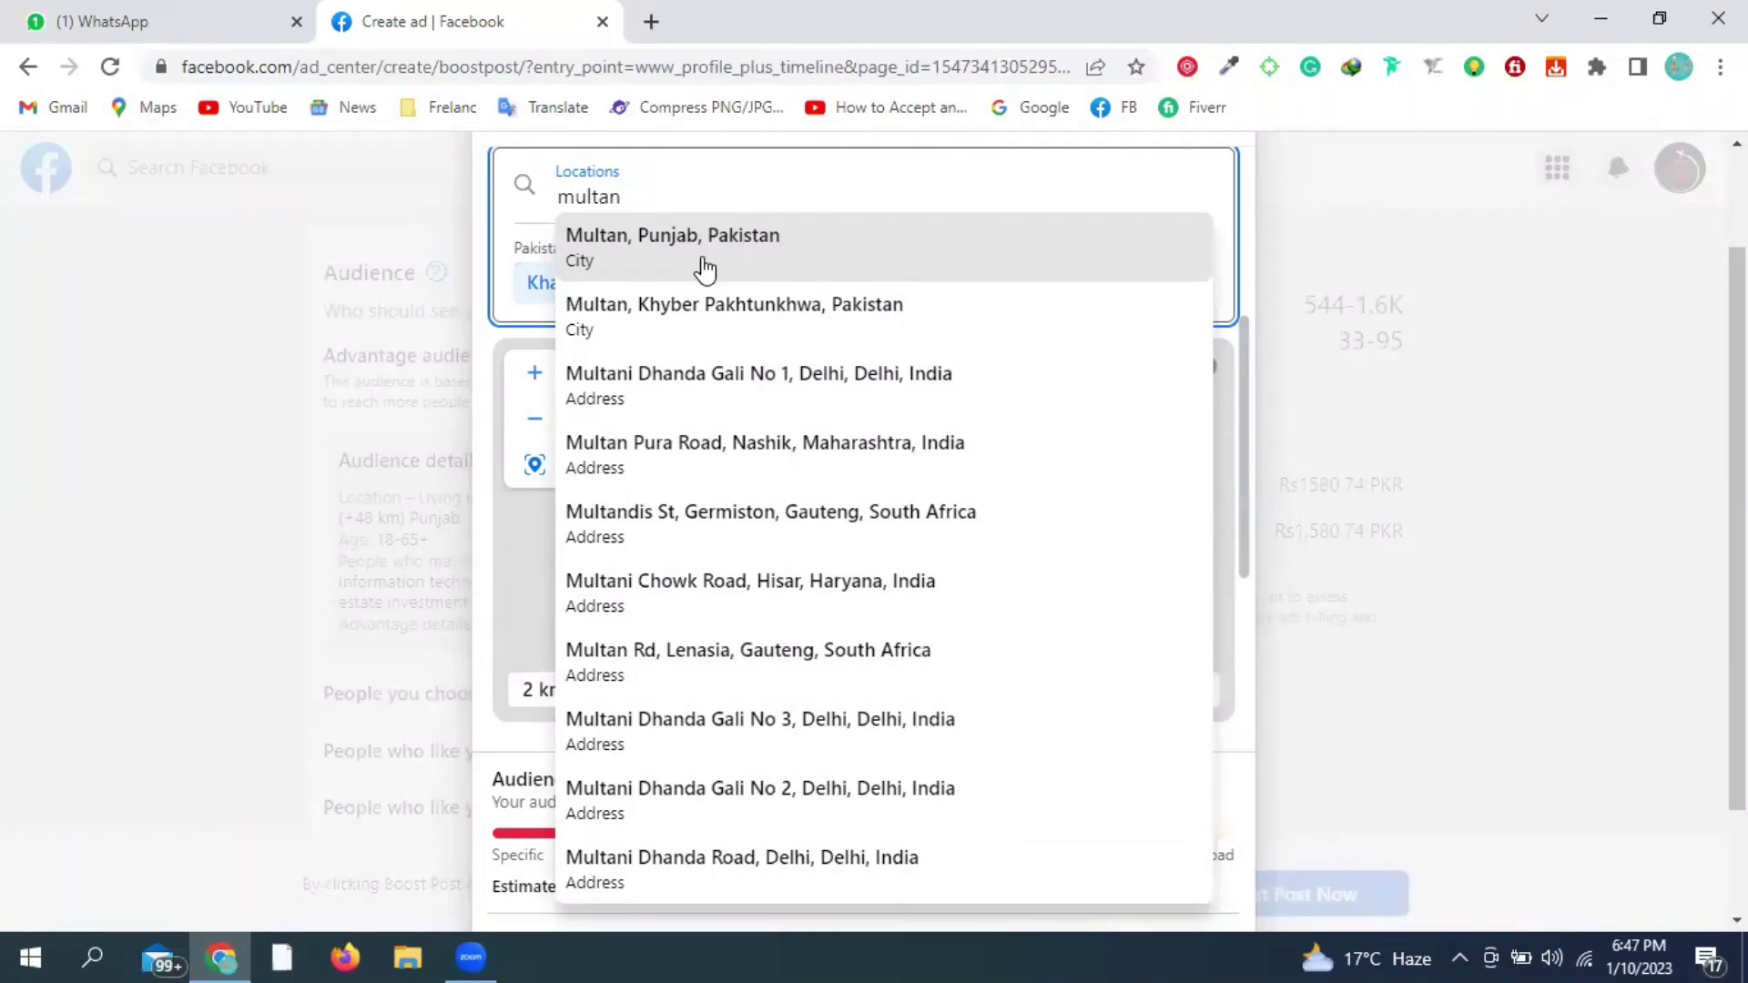
{"action": "left_click", "coordinate": [626, 253]}
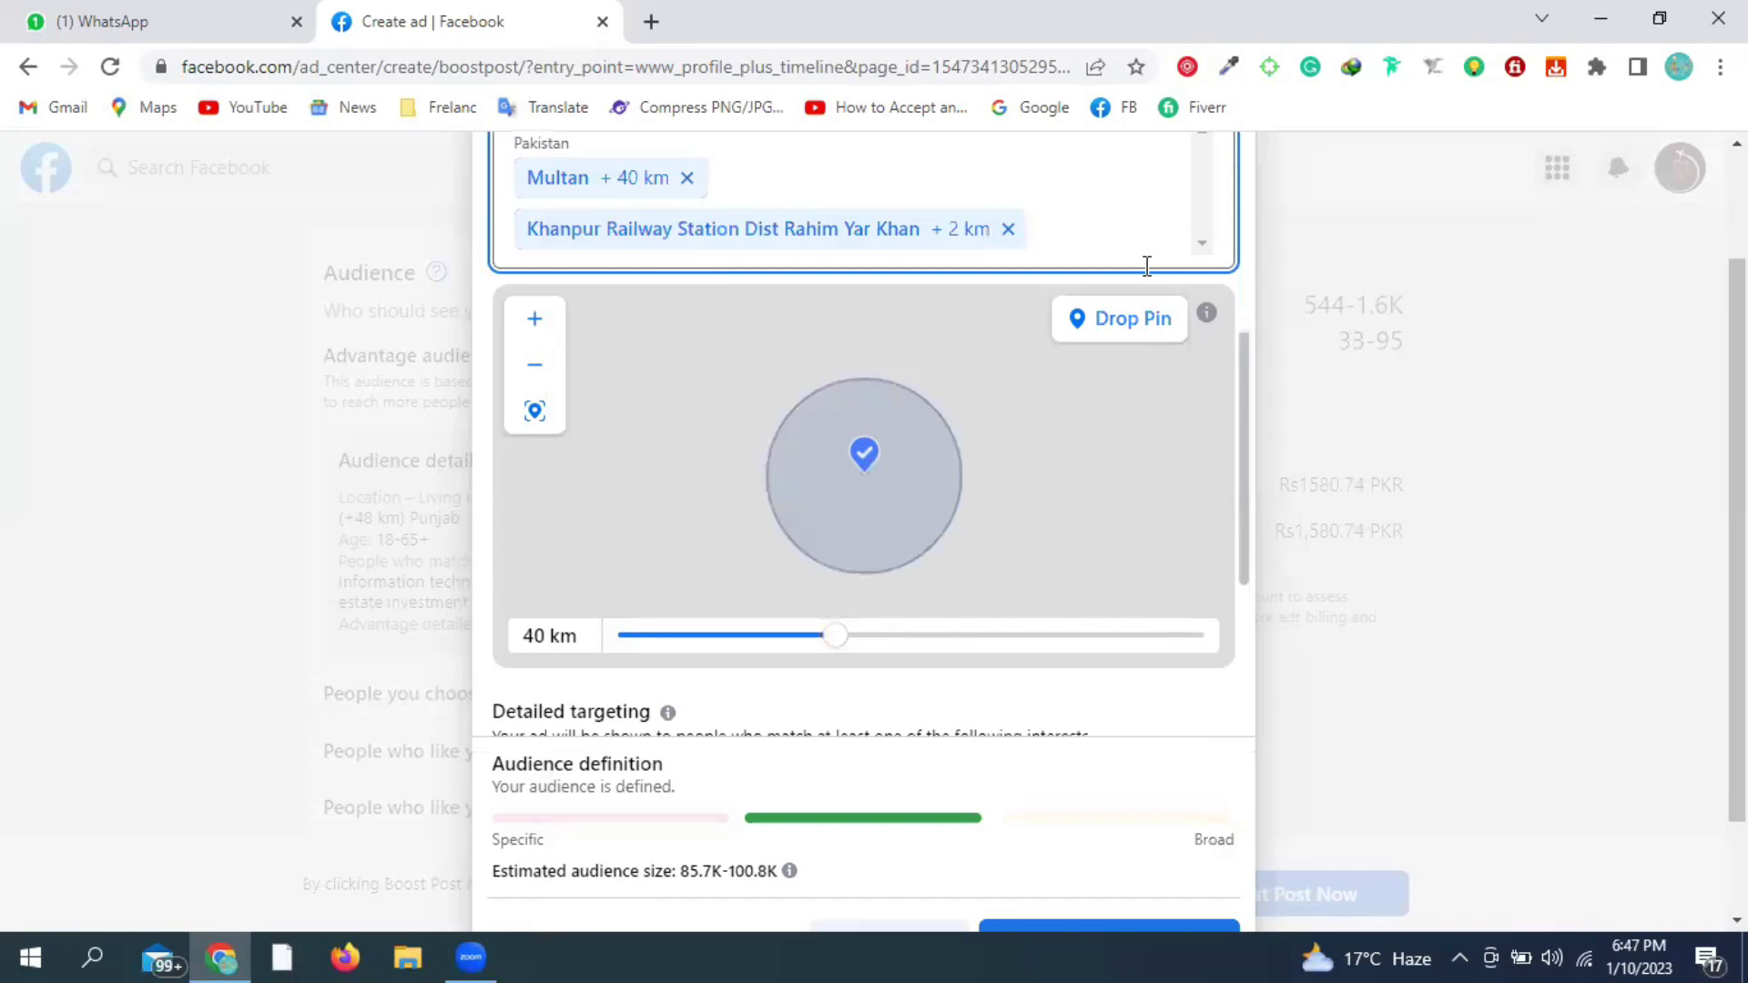
- Reduce the targeting radius around Multan to 17 km
{"action": "scroll", "coordinate": [660, 364], "scroll_direction": "up", "scroll_amount": 2}
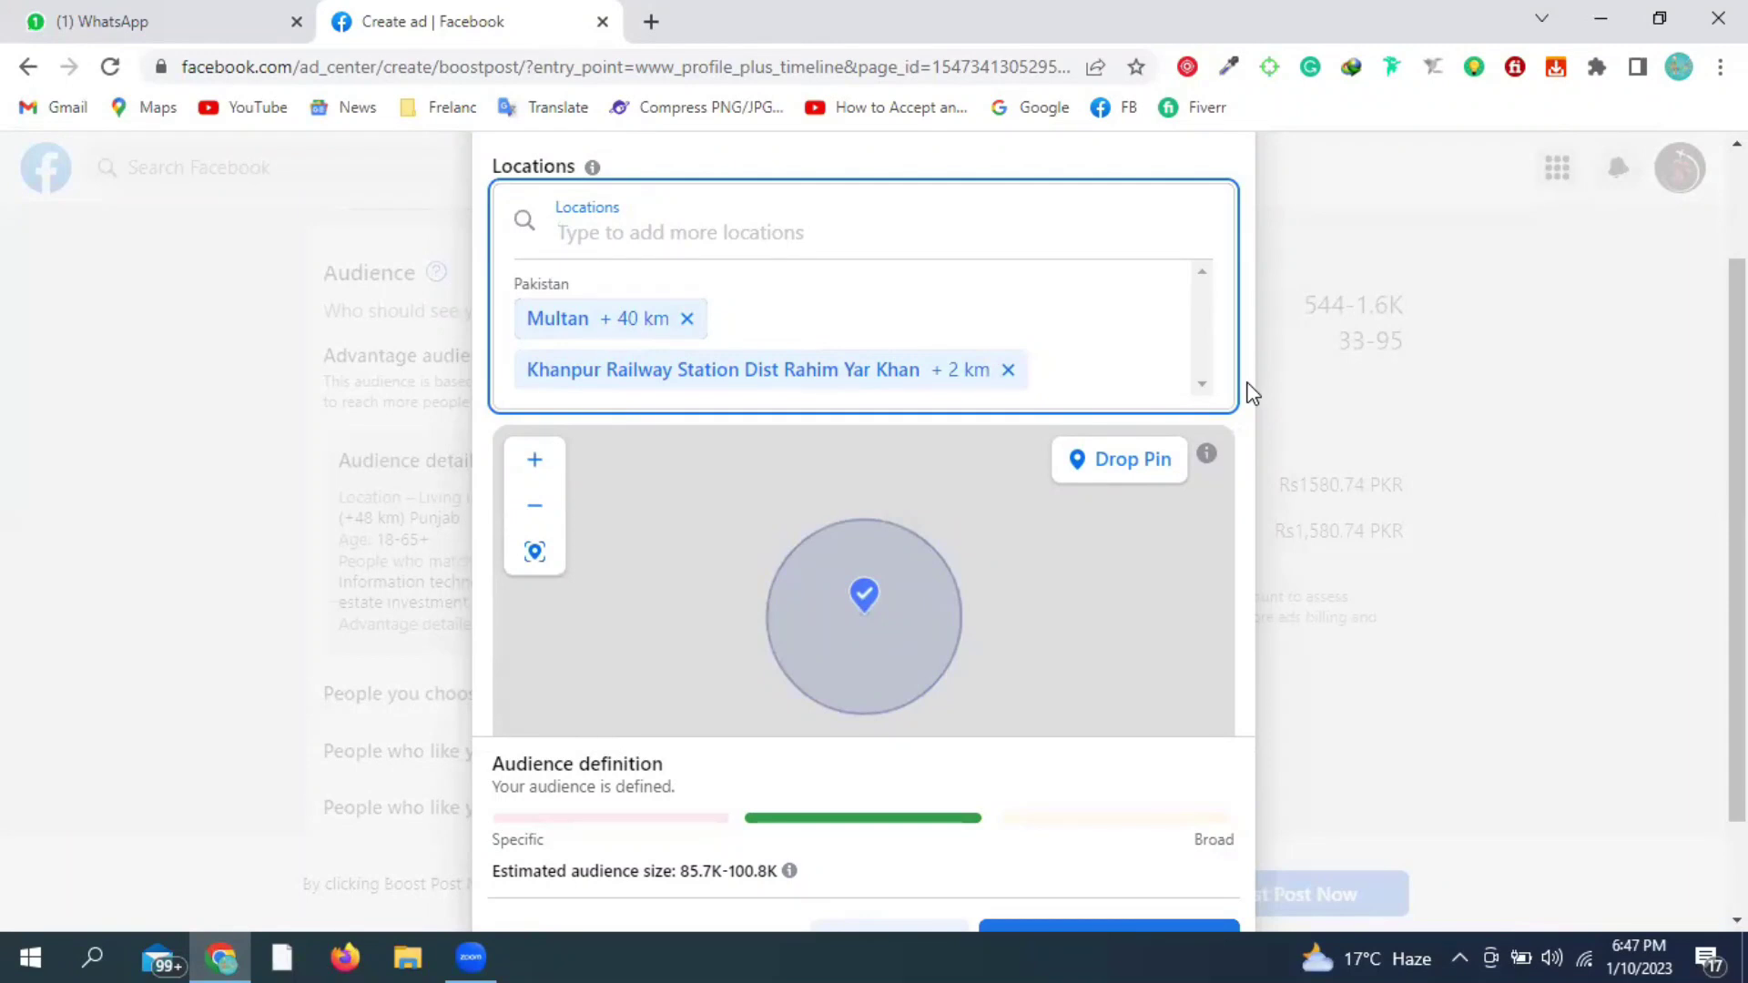
{"action": "scroll", "coordinate": [1243, 424], "scroll_direction": "down", "scroll_amount": 2}
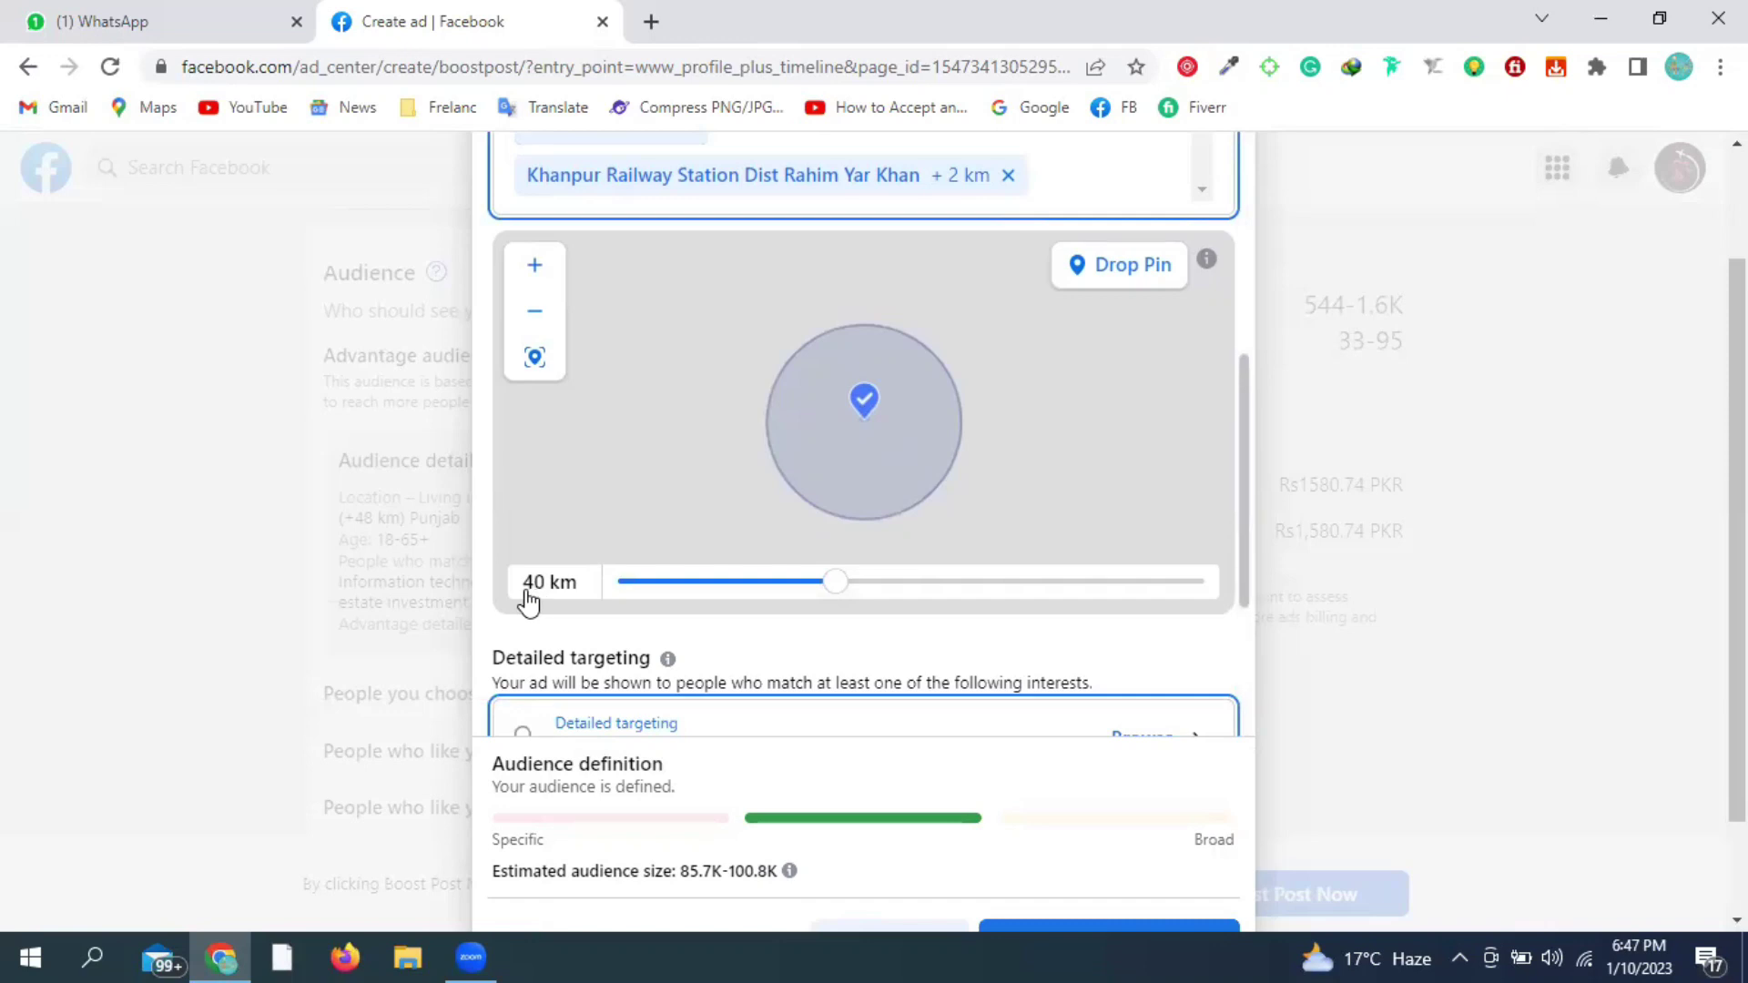
{"action": "left_click_drag", "start_coordinate": [831, 596], "coordinate": [621, 583]}
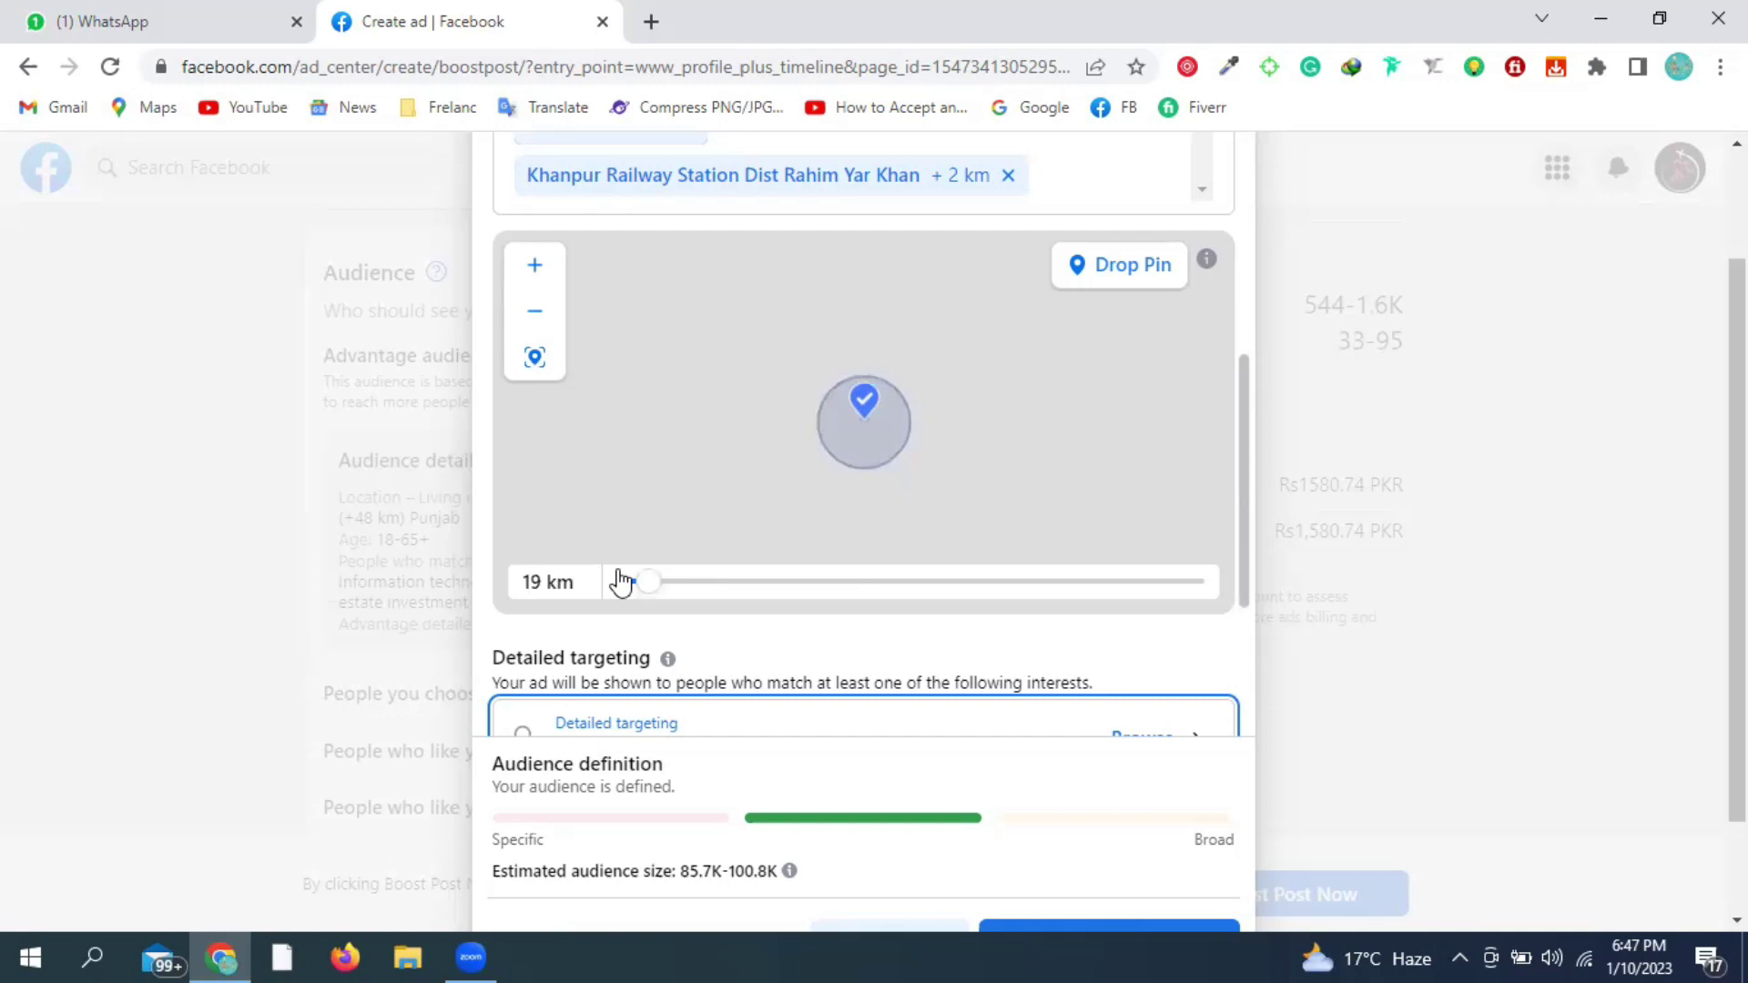
{"action": "left_click_drag", "start_coordinate": [619, 581], "coordinate": [566, 569]}
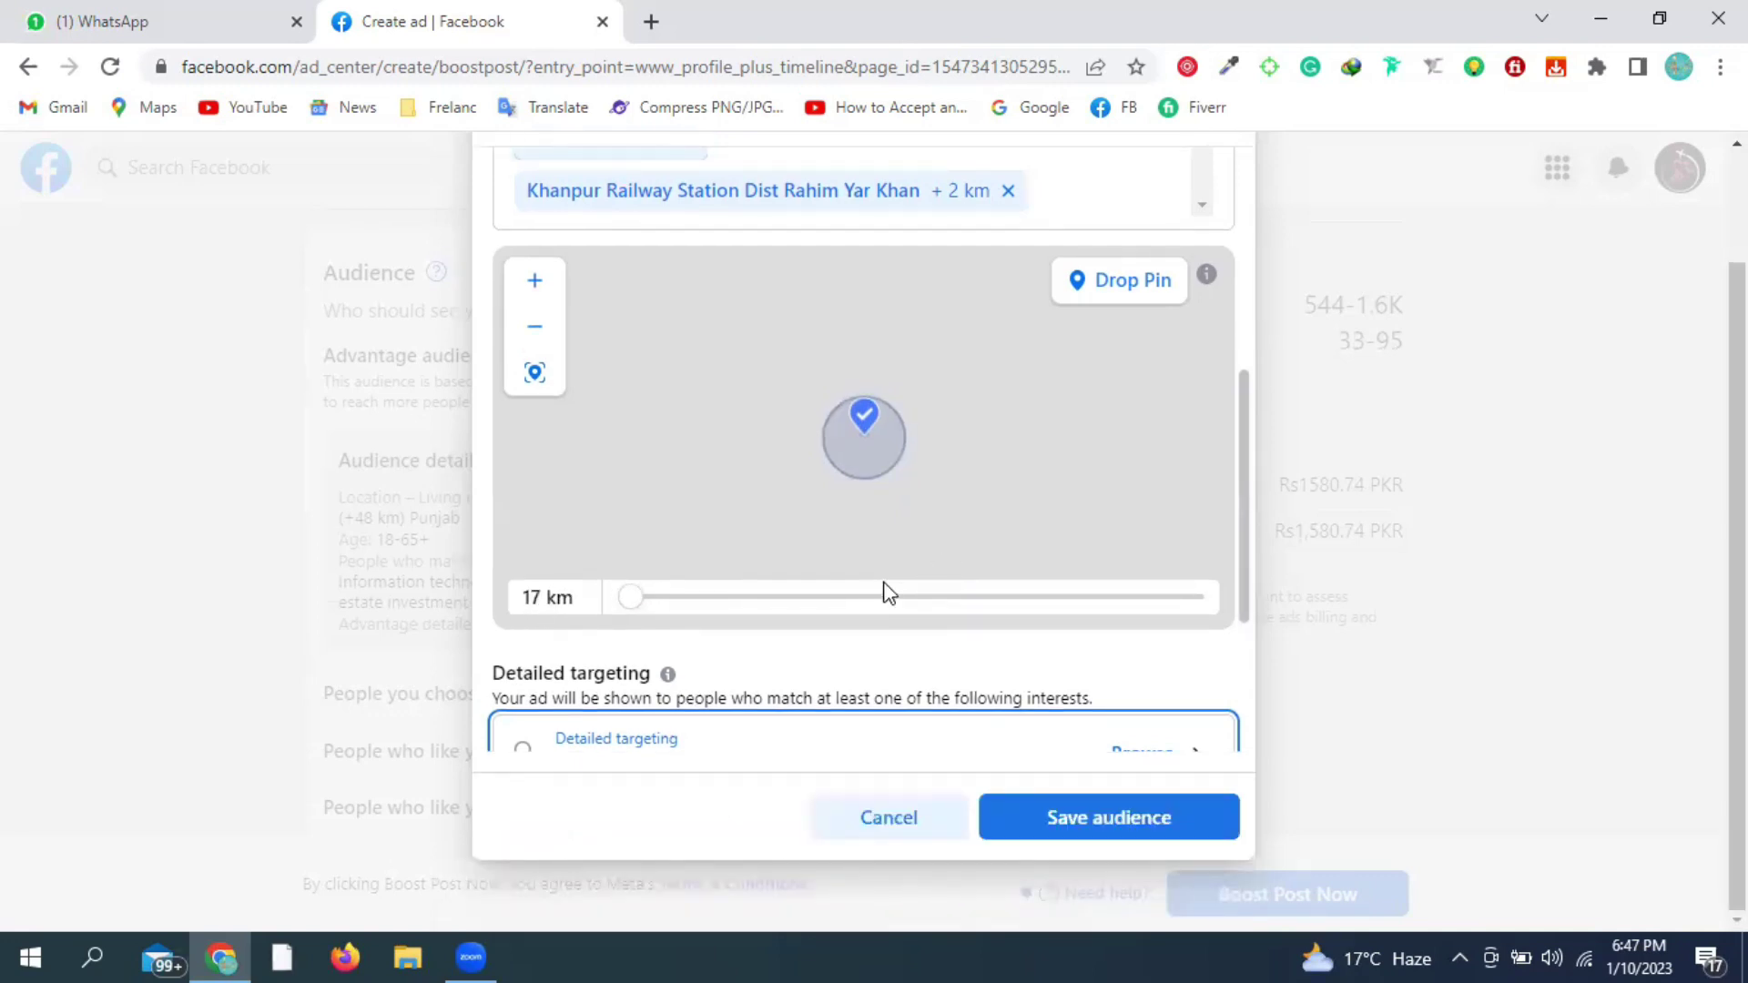
{"action": "left_click", "coordinate": [640, 597]}
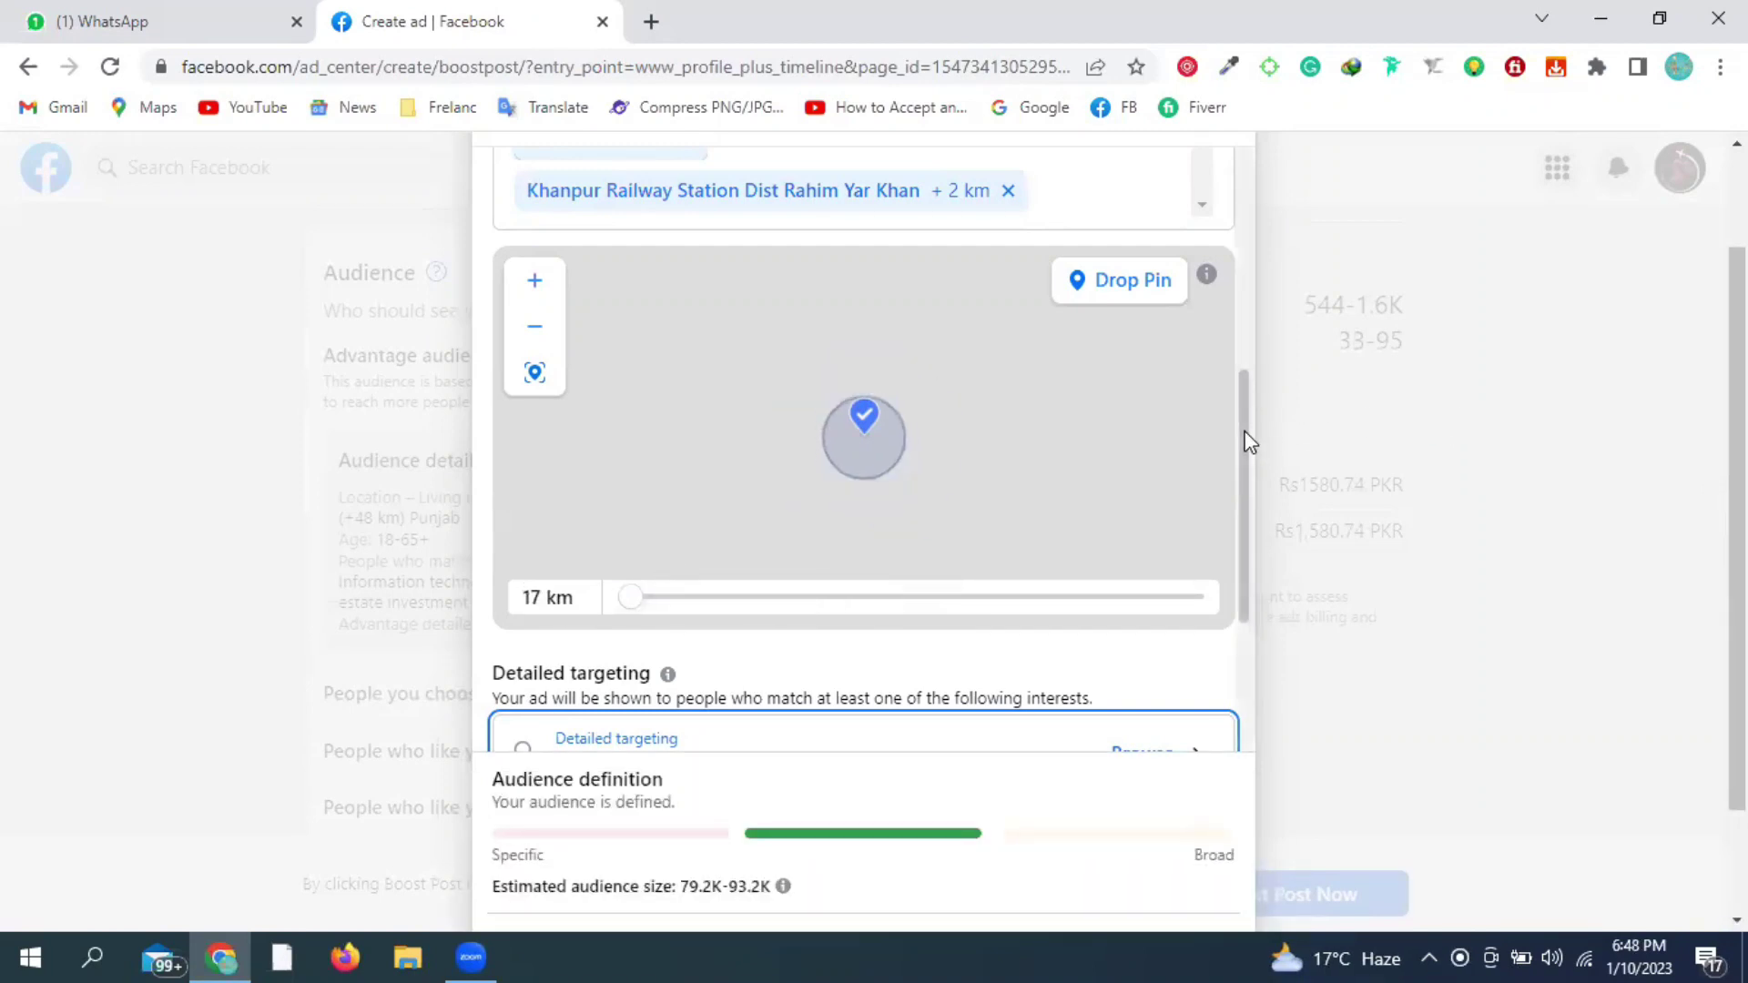
- Examine the audience settings from gender and age through locations and radius to the detailed targeting selections
{"action": "left_click_drag", "start_coordinate": [1249, 428], "coordinate": [1236, 228]}
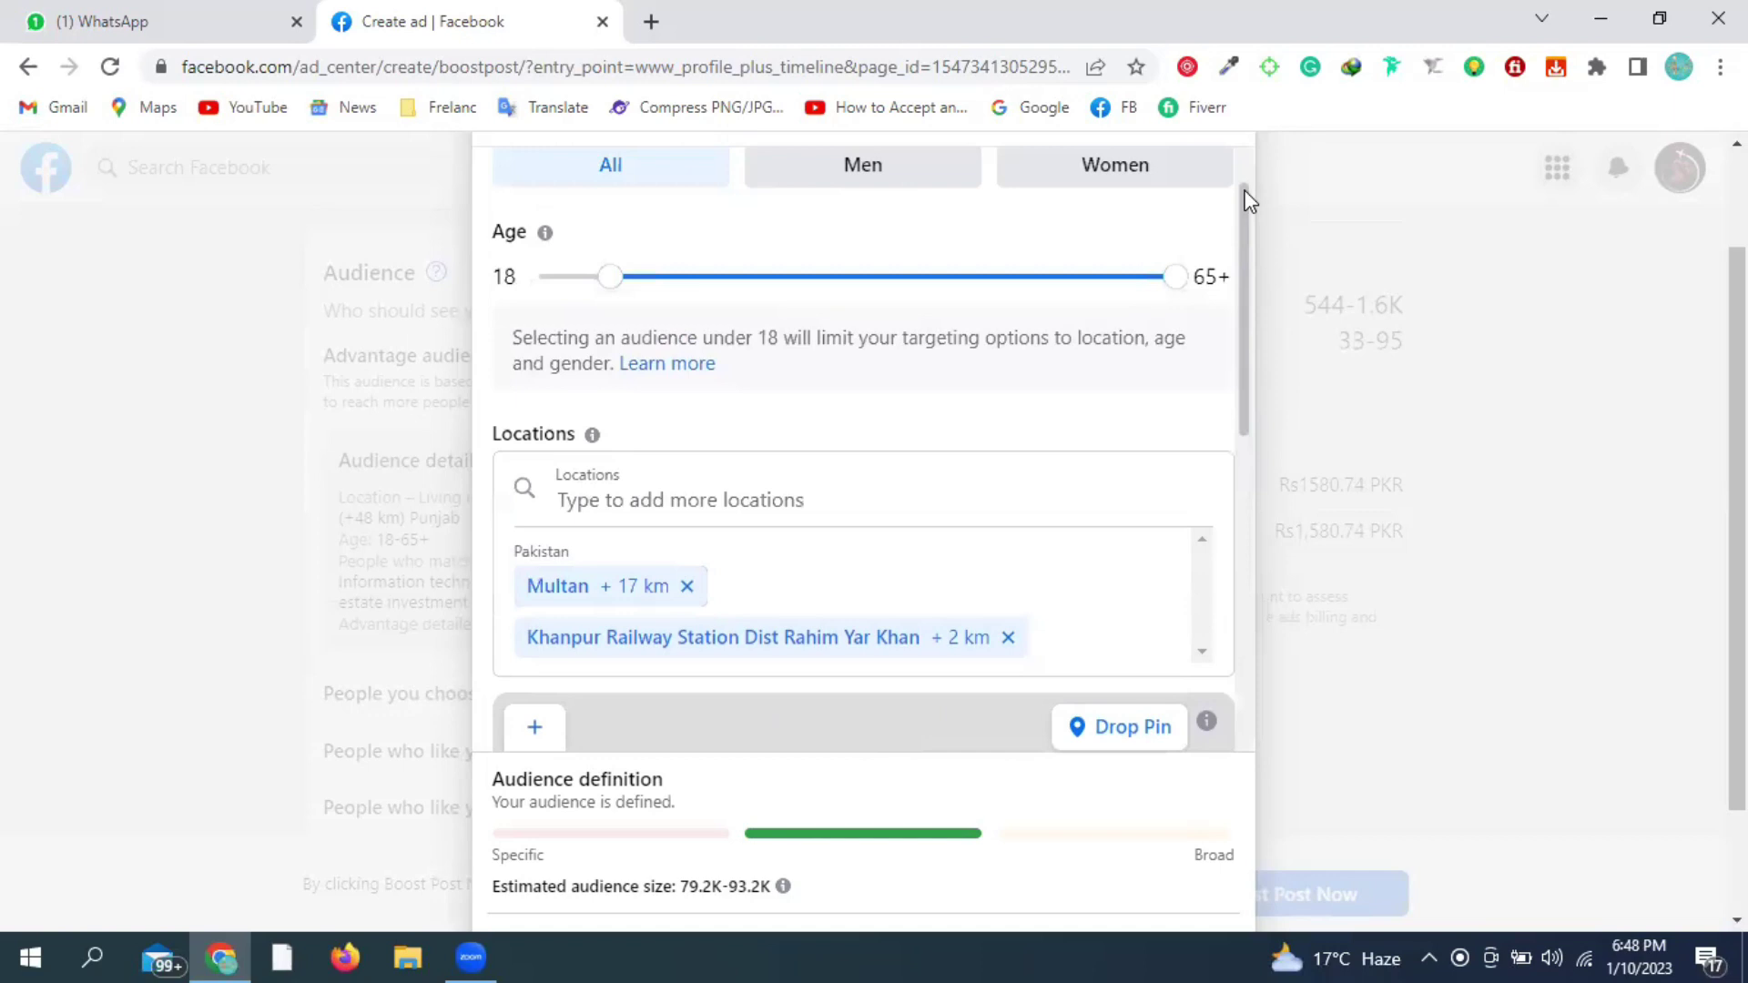
{"action": "scroll", "coordinate": [1249, 200], "scroll_direction": "up", "scroll_amount": 1}
{"action": "scroll", "coordinate": [1227, 383], "scroll_direction": "up", "scroll_amount": 3}
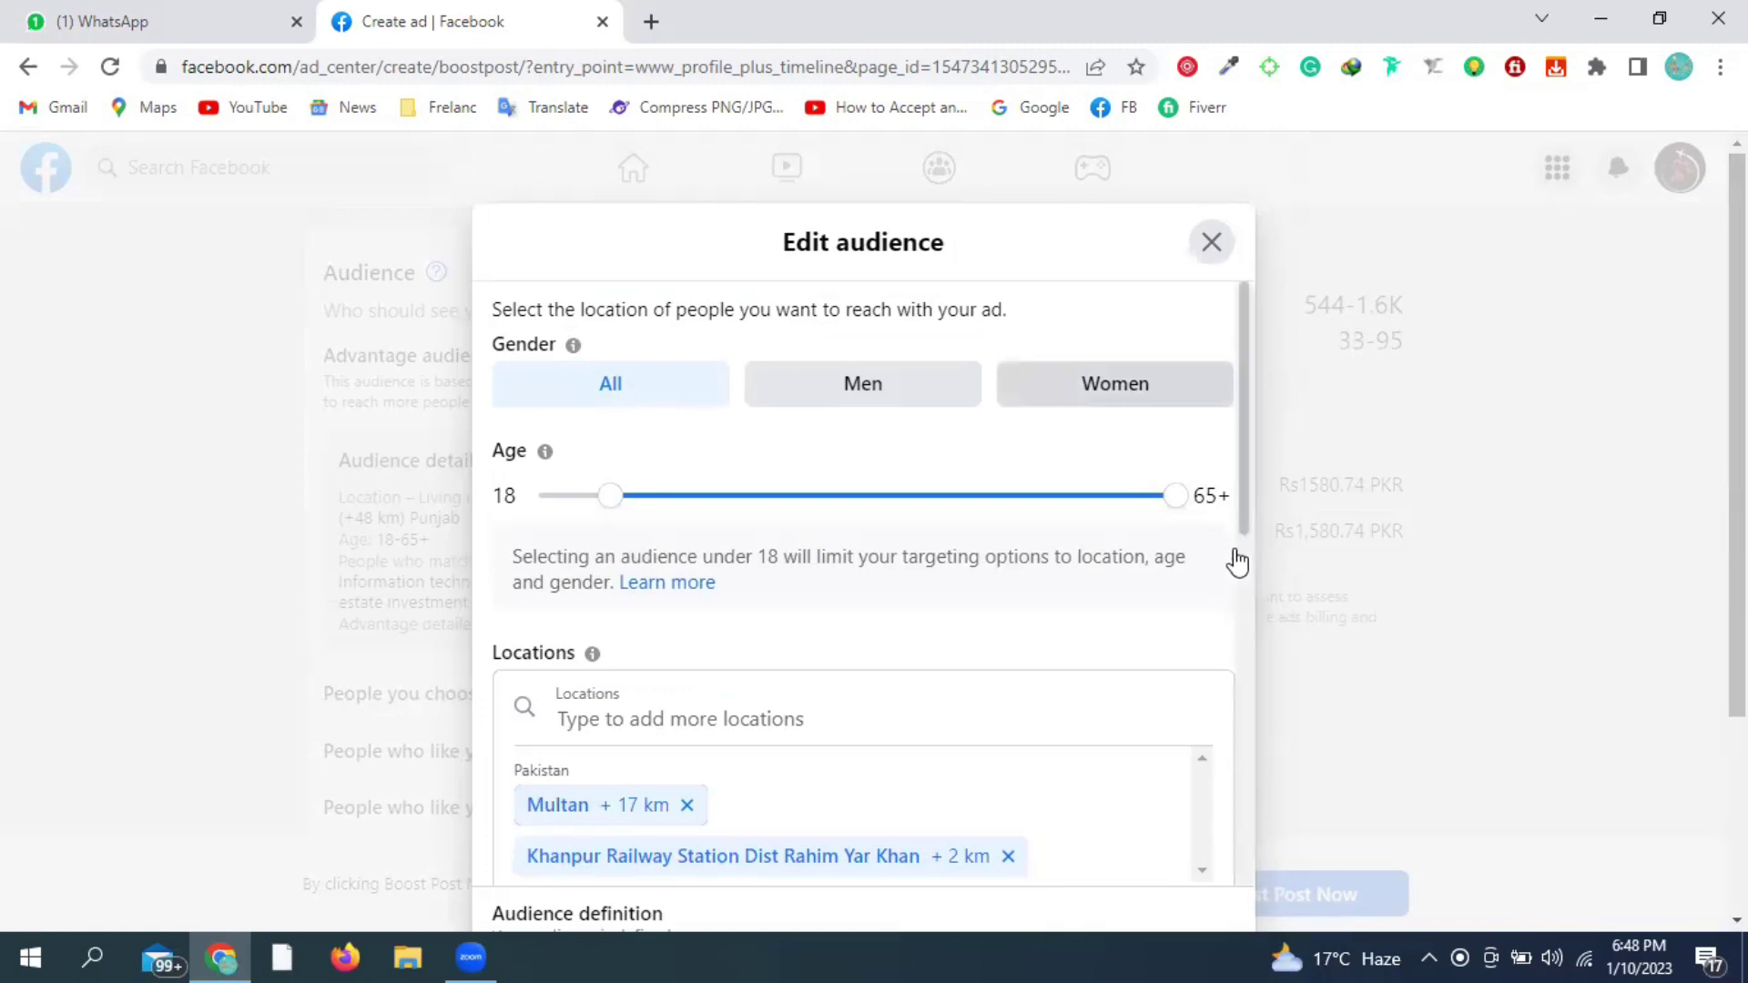
{"action": "scroll", "coordinate": [1236, 562], "scroll_direction": "down", "scroll_amount": 3}
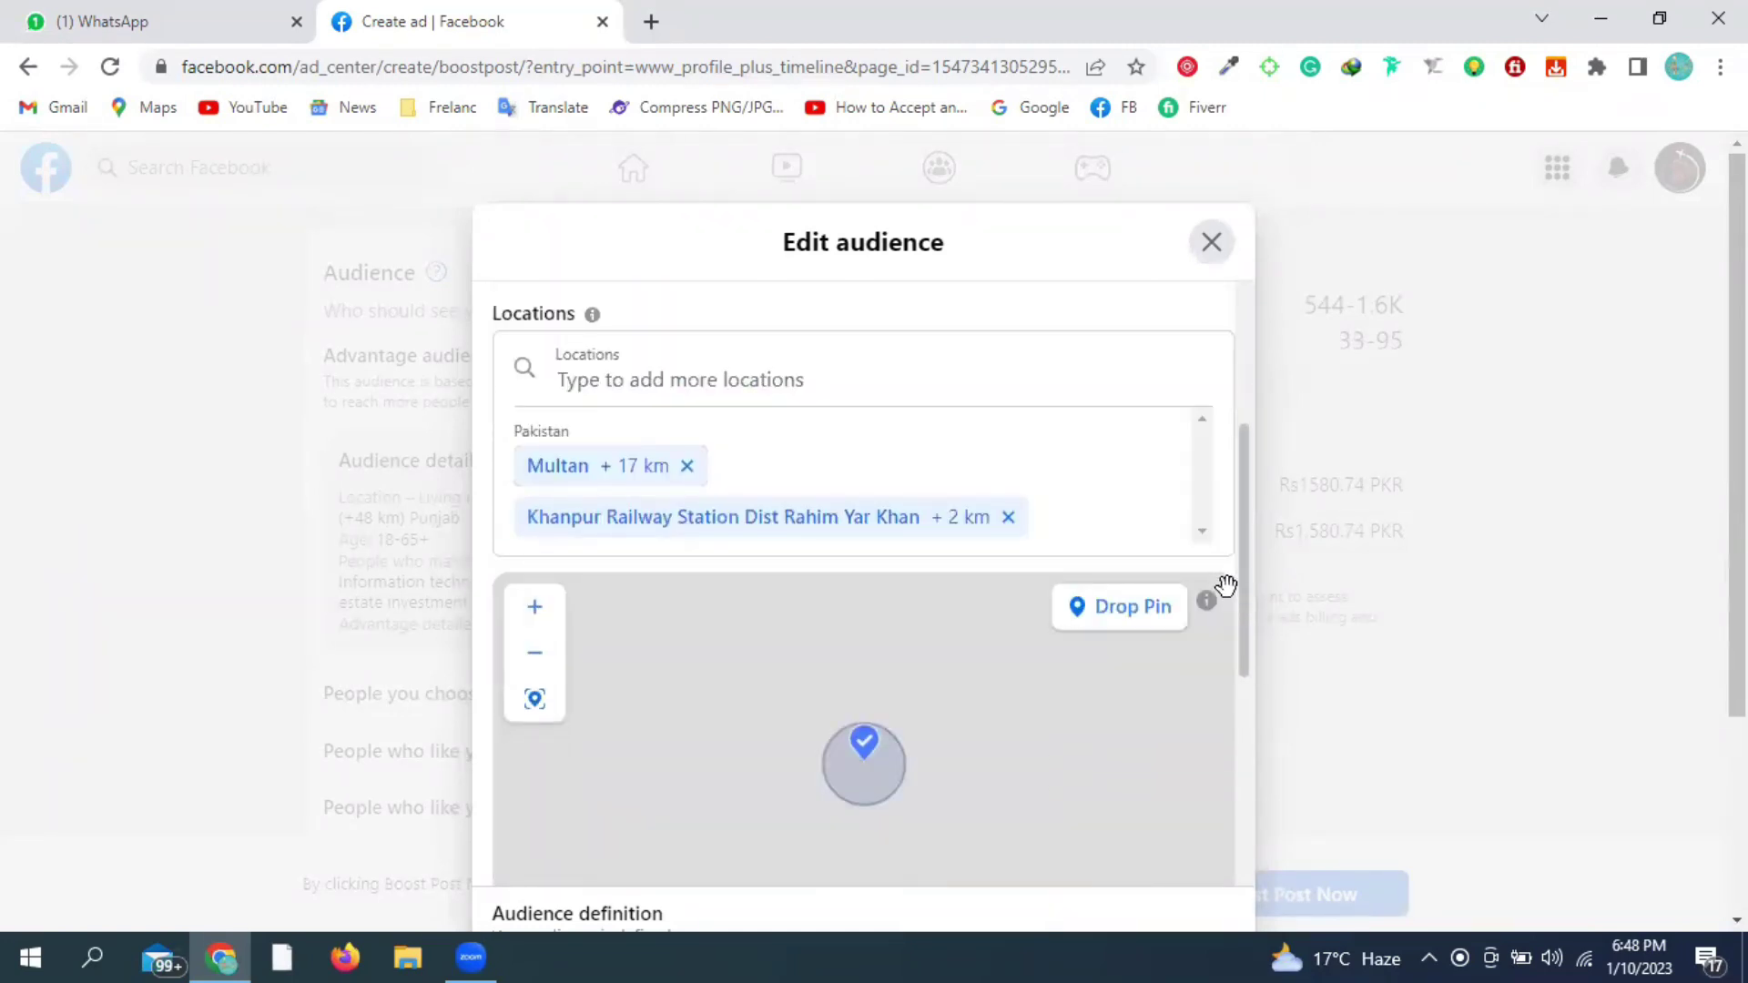
{"action": "scroll", "coordinate": [1225, 585], "scroll_direction": "down", "scroll_amount": 2}
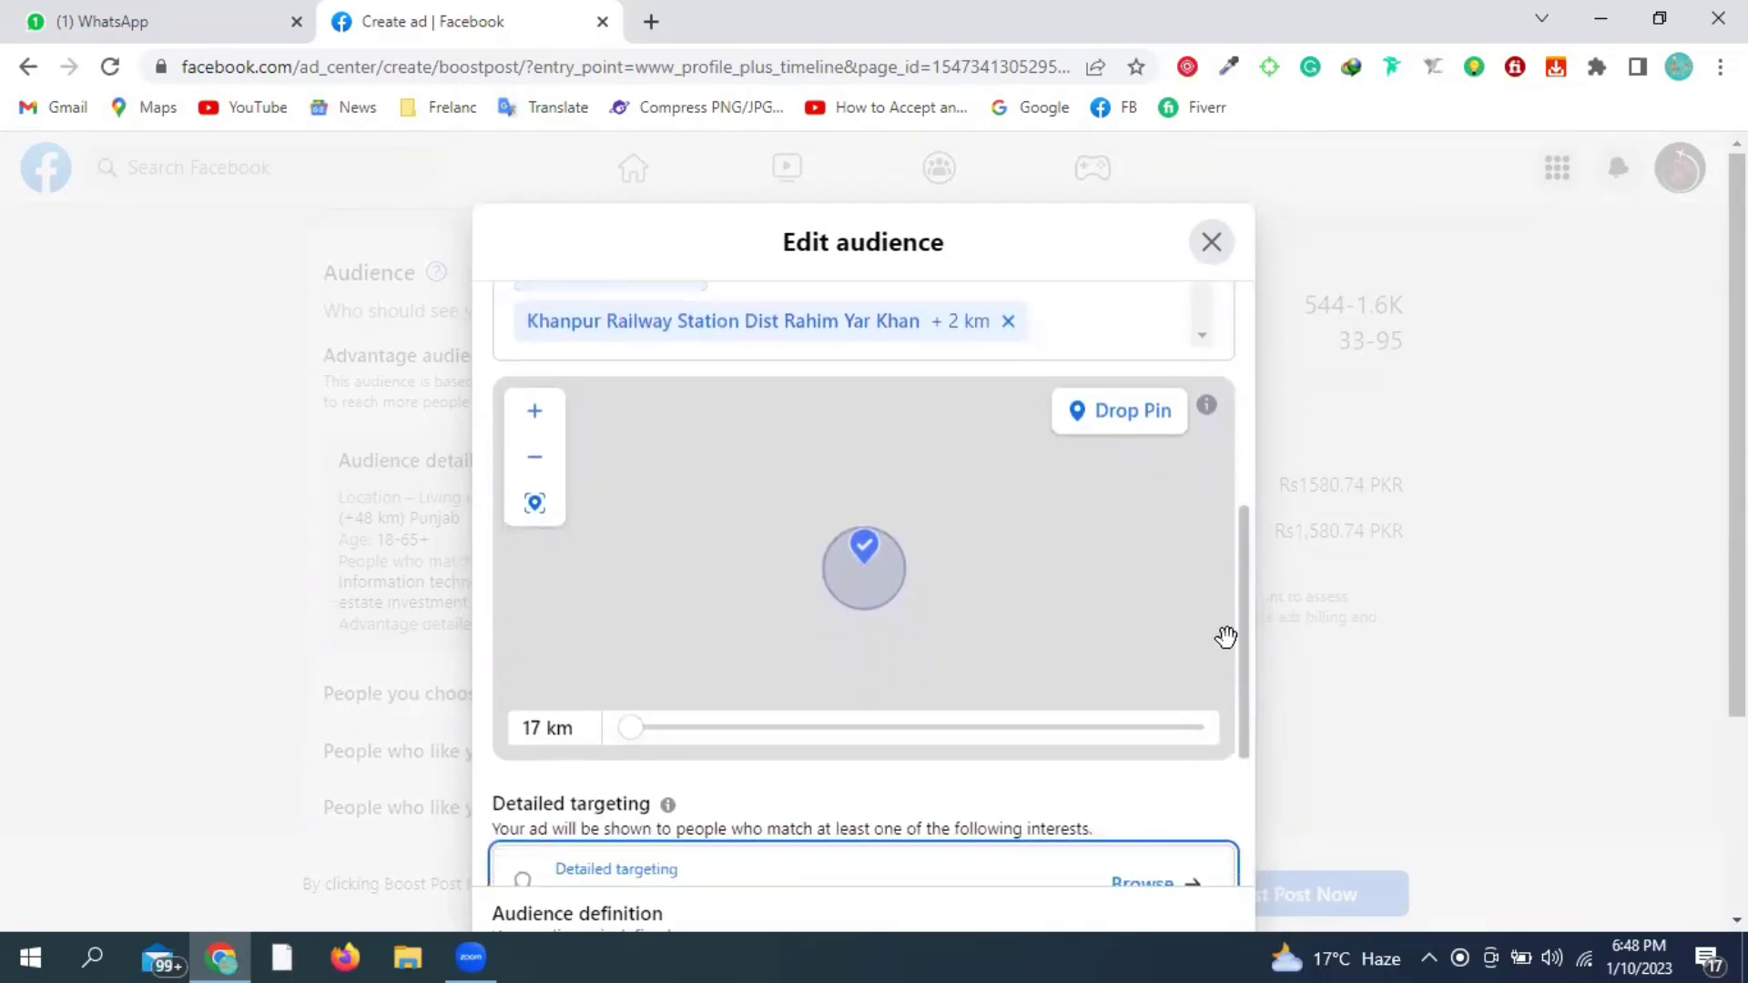
{"action": "scroll", "coordinate": [613, 550], "scroll_direction": "down", "scroll_amount": 1}
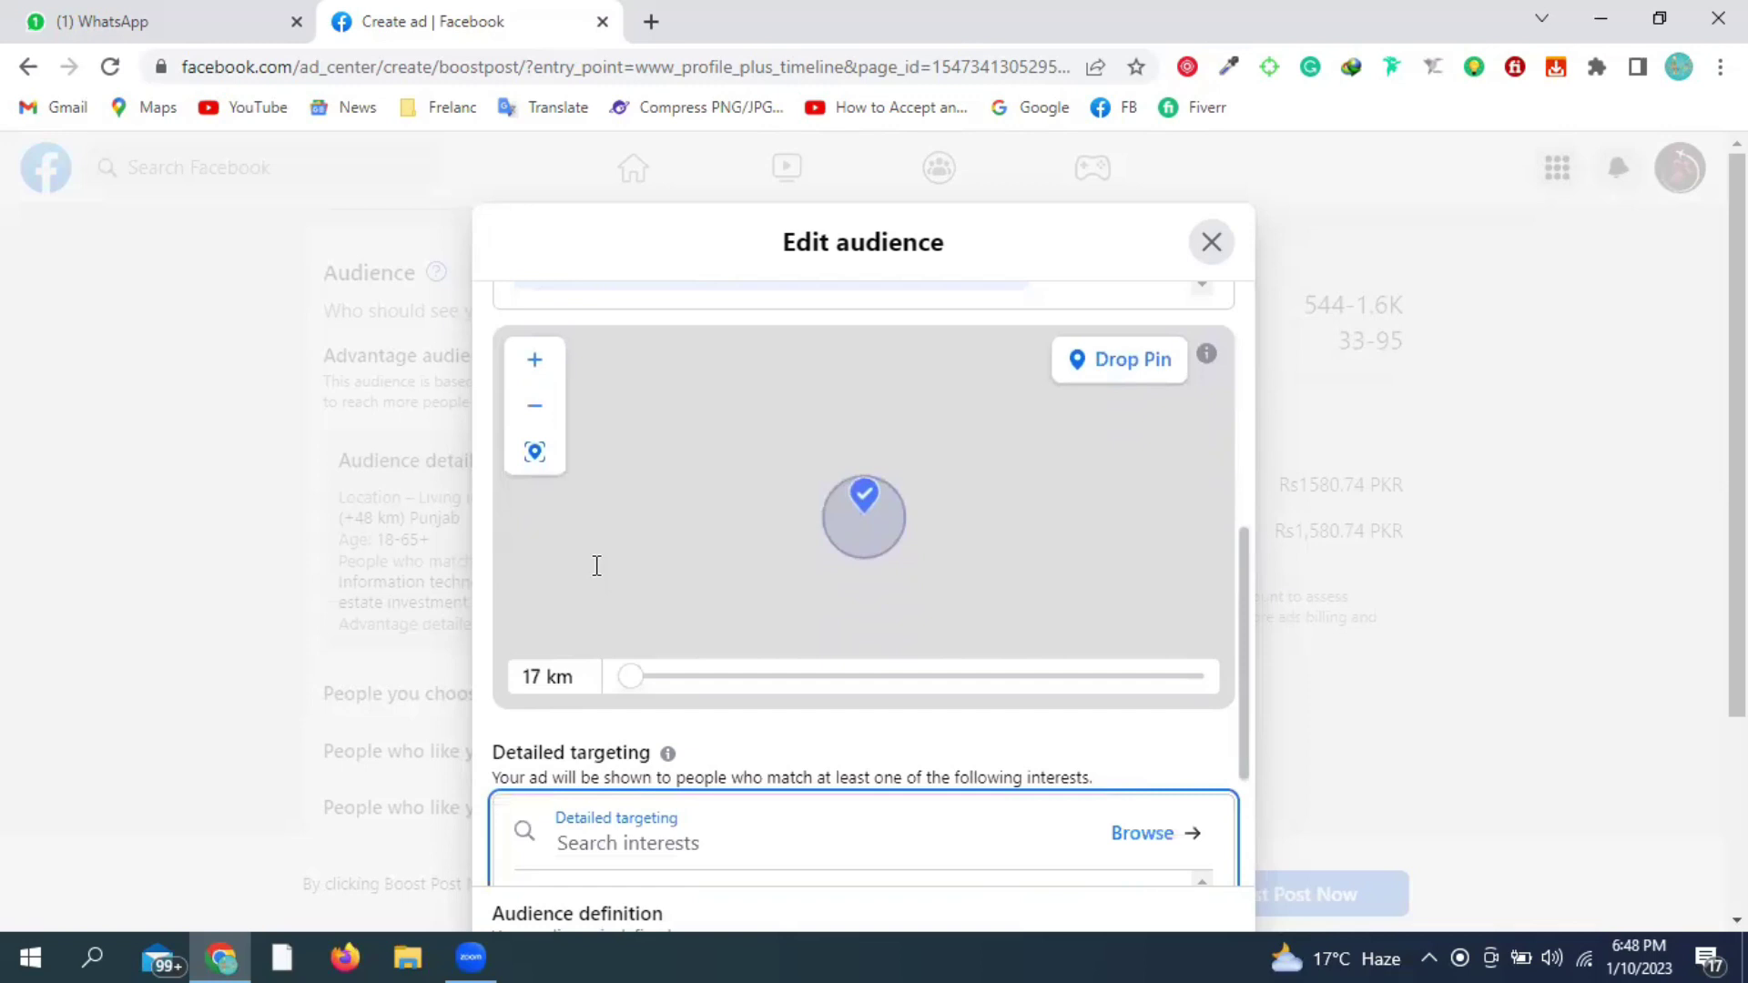
{"action": "scroll", "coordinate": [596, 565], "scroll_direction": "down", "scroll_amount": 3}
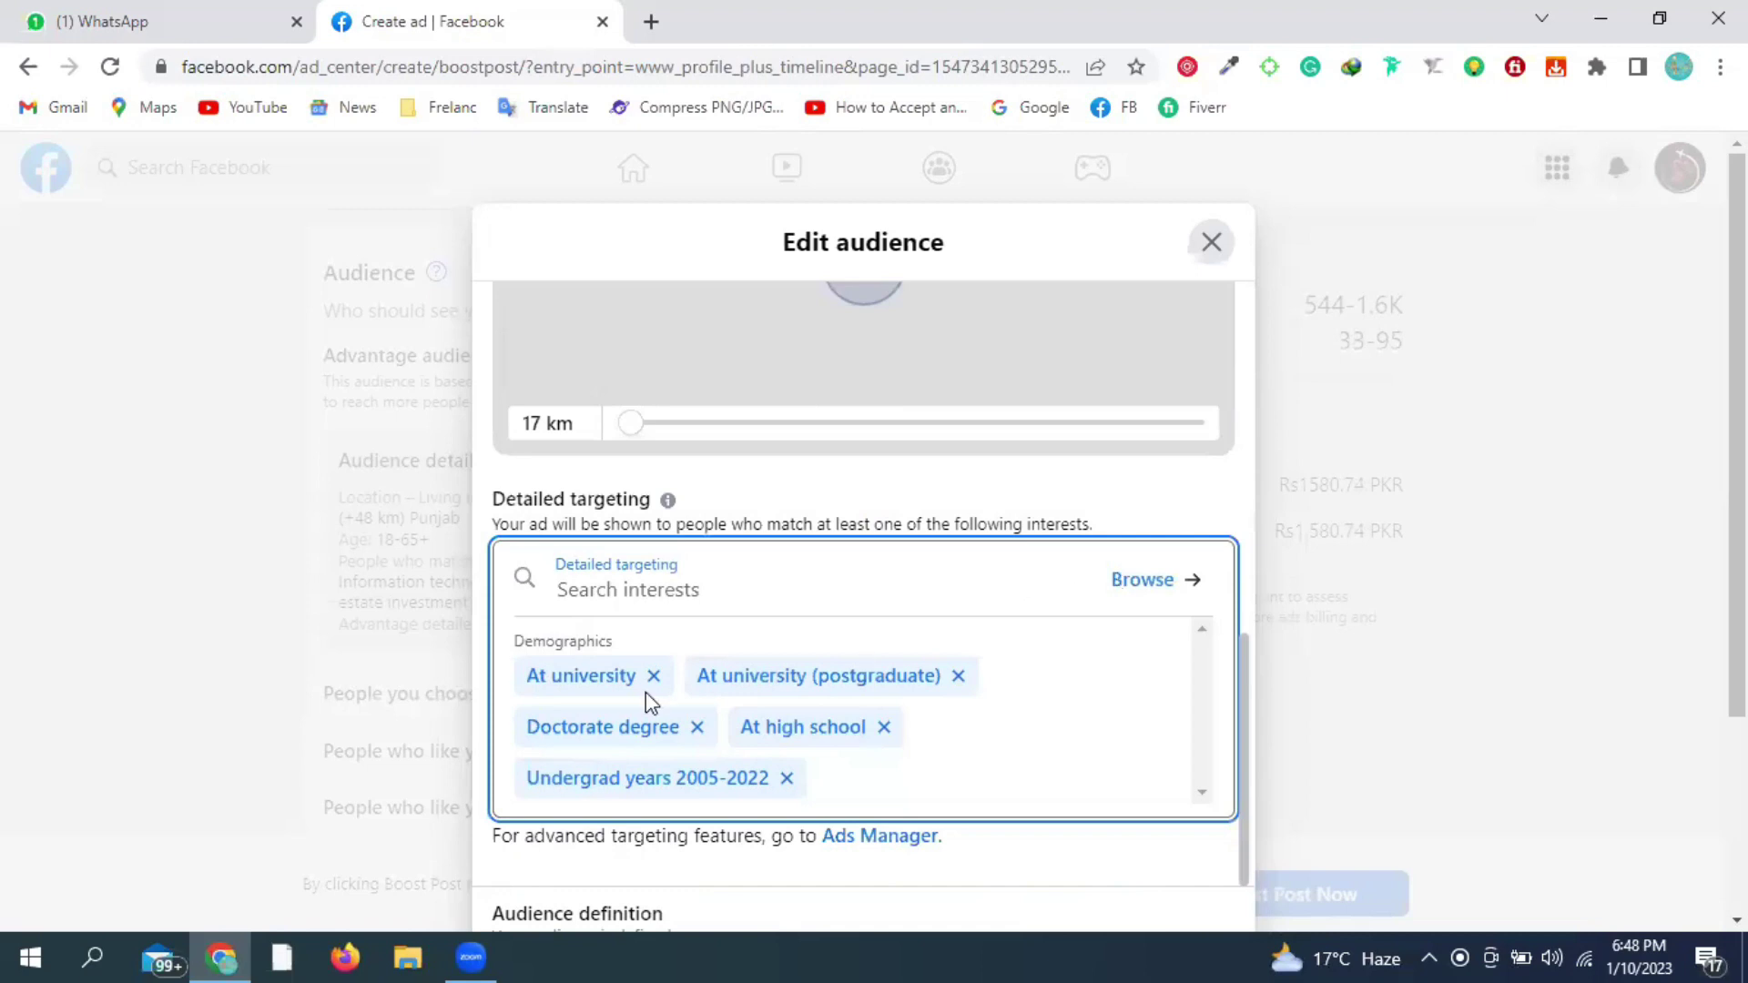
- Browse the detailed targeting options and expand the Business and industry category under Interests
{"action": "left_click", "coordinate": [552, 601]}
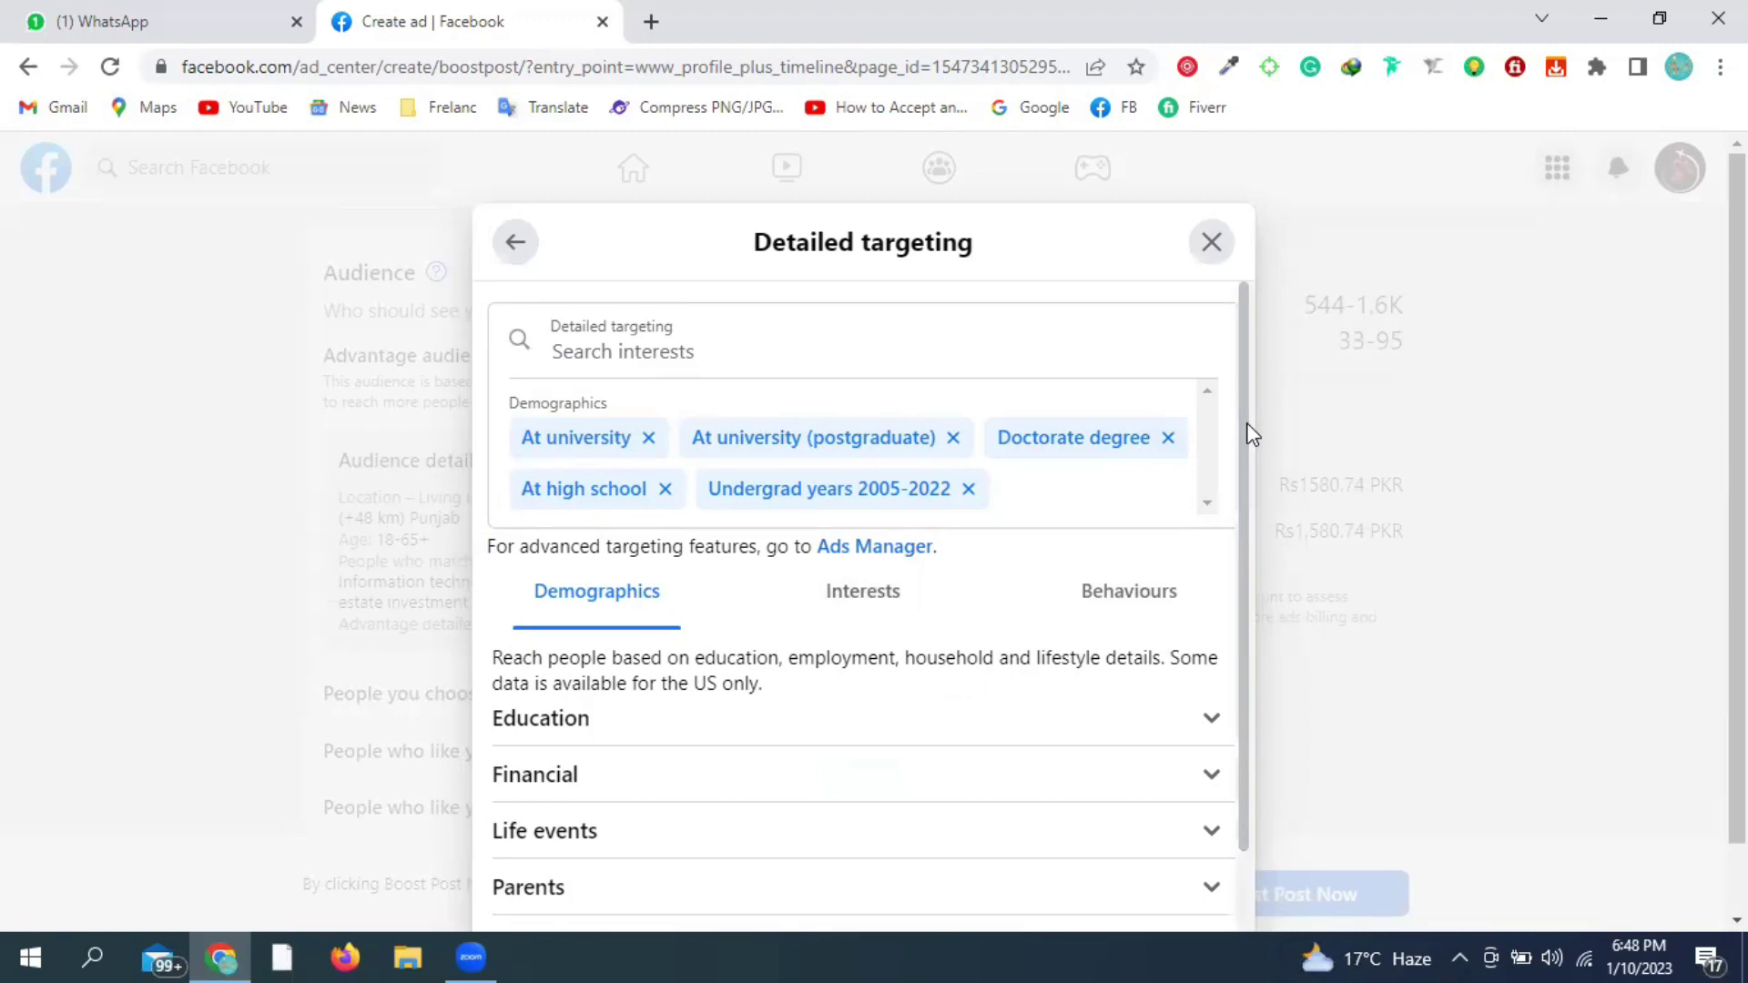
{"action": "left_click_drag", "start_coordinate": [1247, 423], "coordinate": [1248, 500]}
{"action": "left_click", "coordinate": [885, 514]}
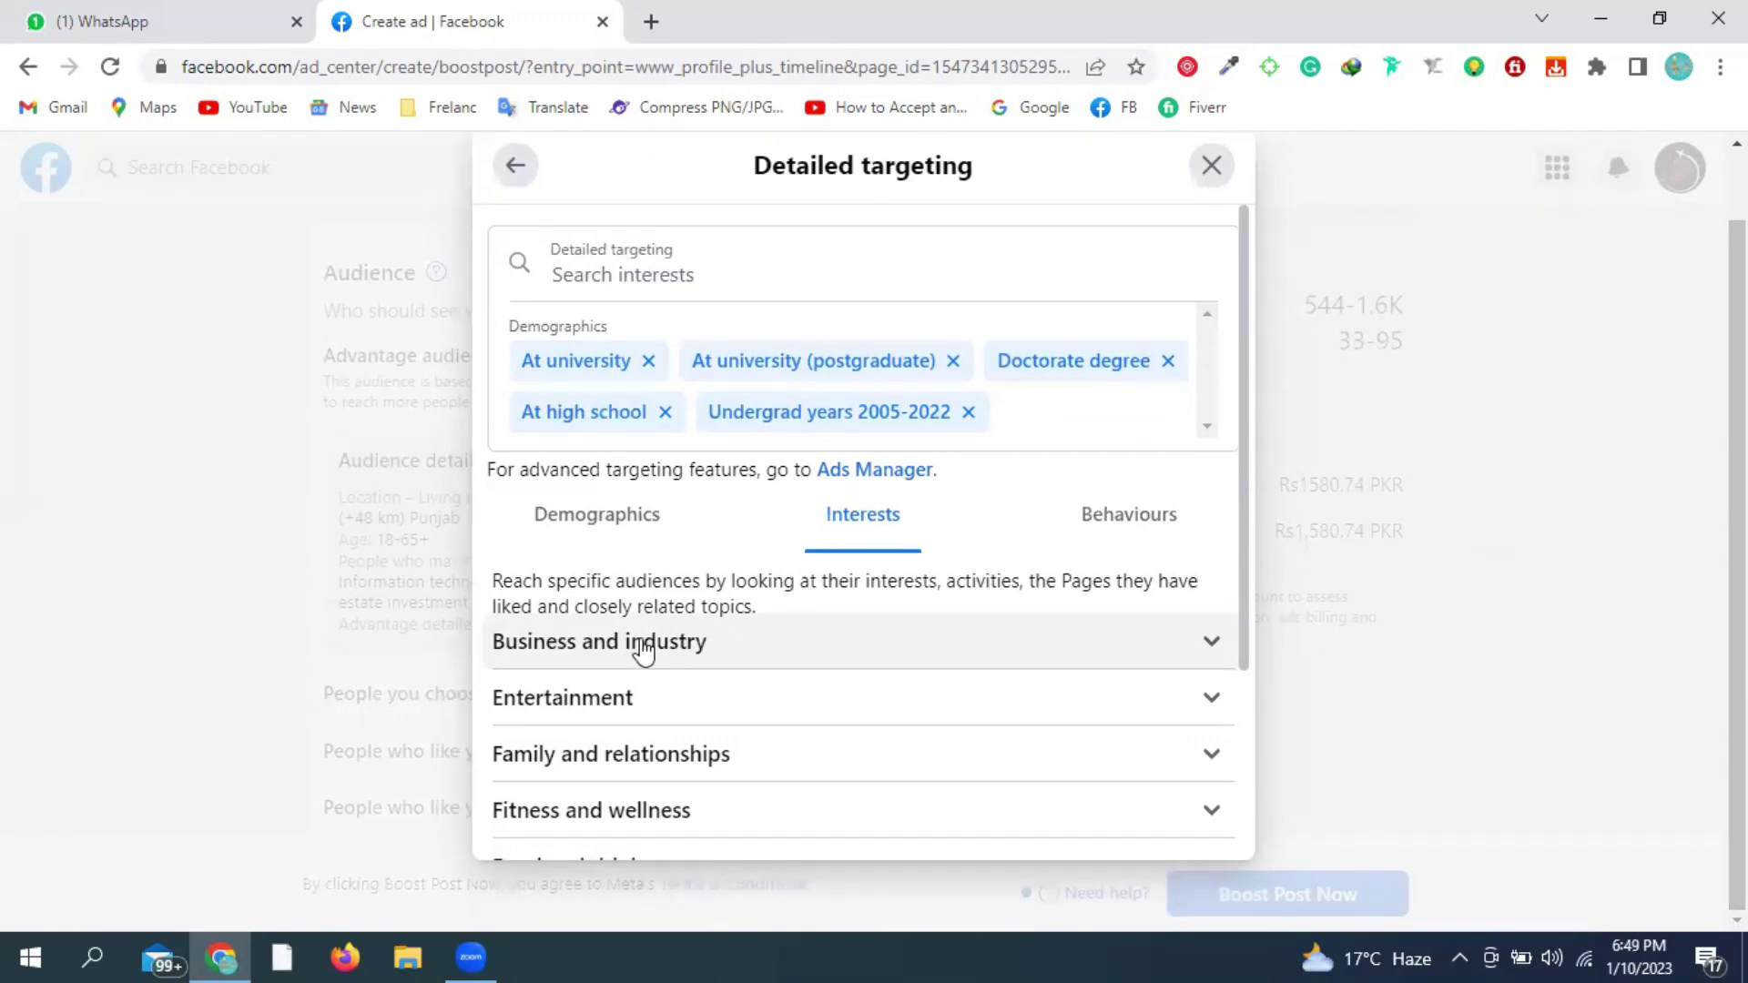
{"action": "left_click", "coordinate": [672, 648]}
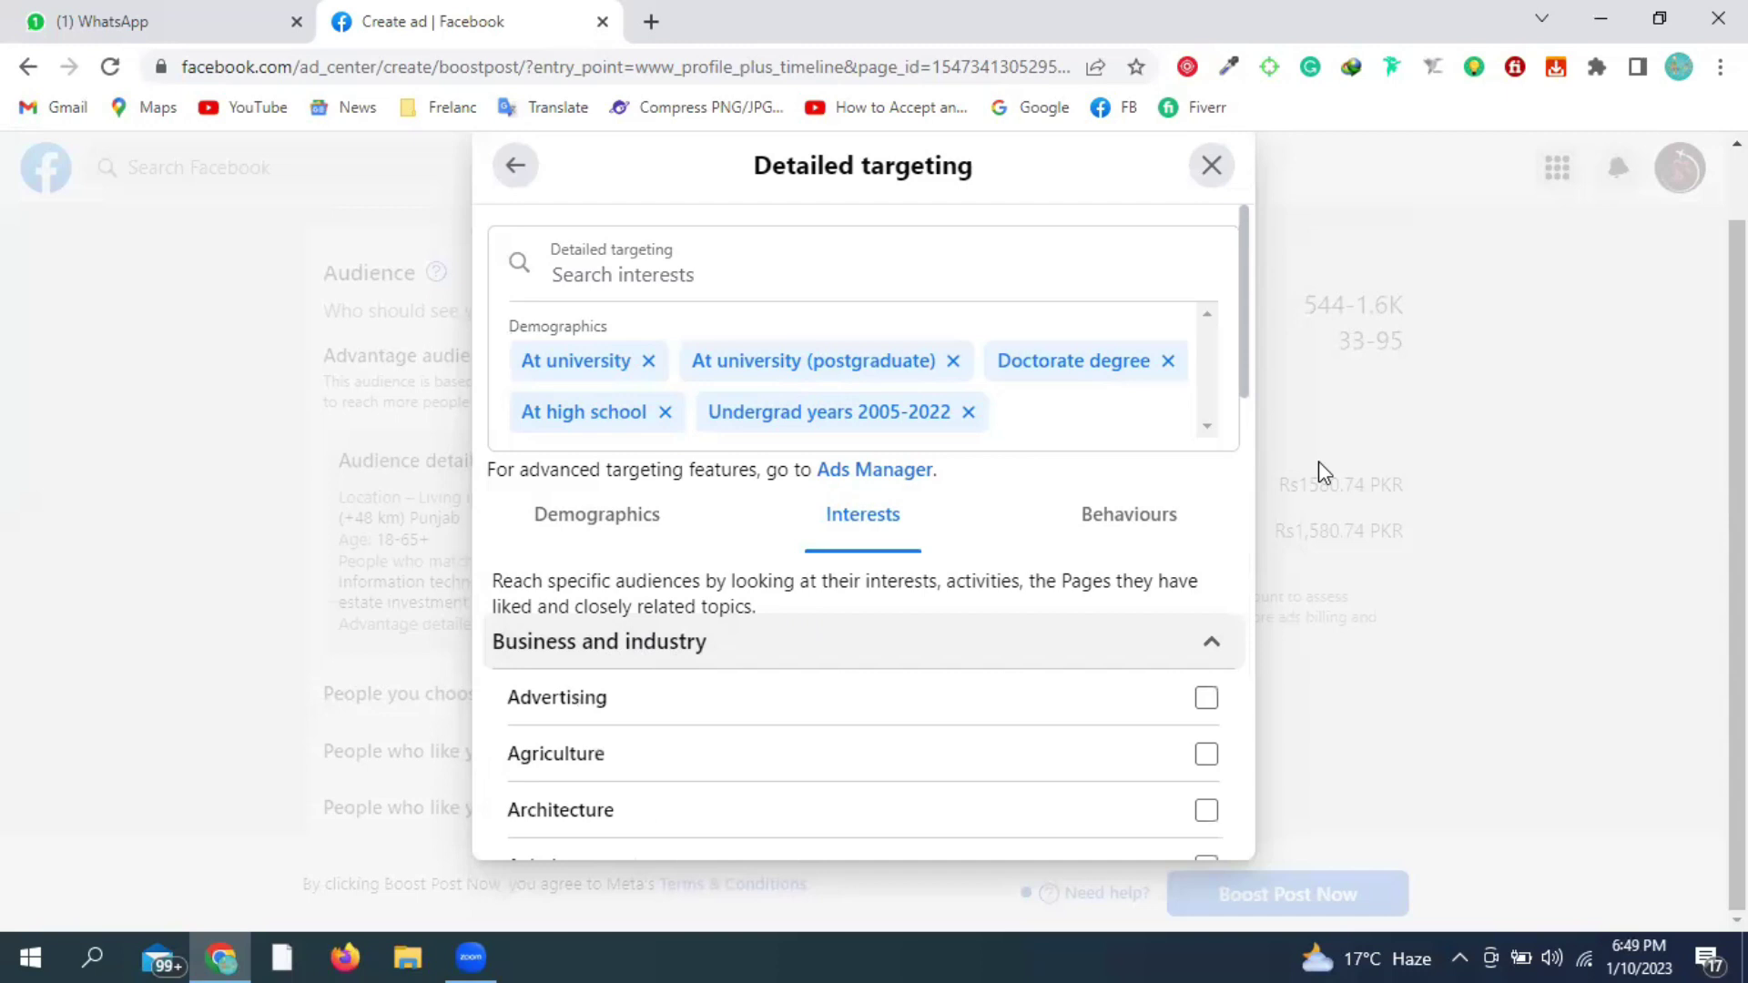
- Examine the Business and industry interests, including the Banking subcategory's options
{"action": "scroll", "coordinate": [1238, 382], "scroll_direction": "down", "scroll_amount": 2}
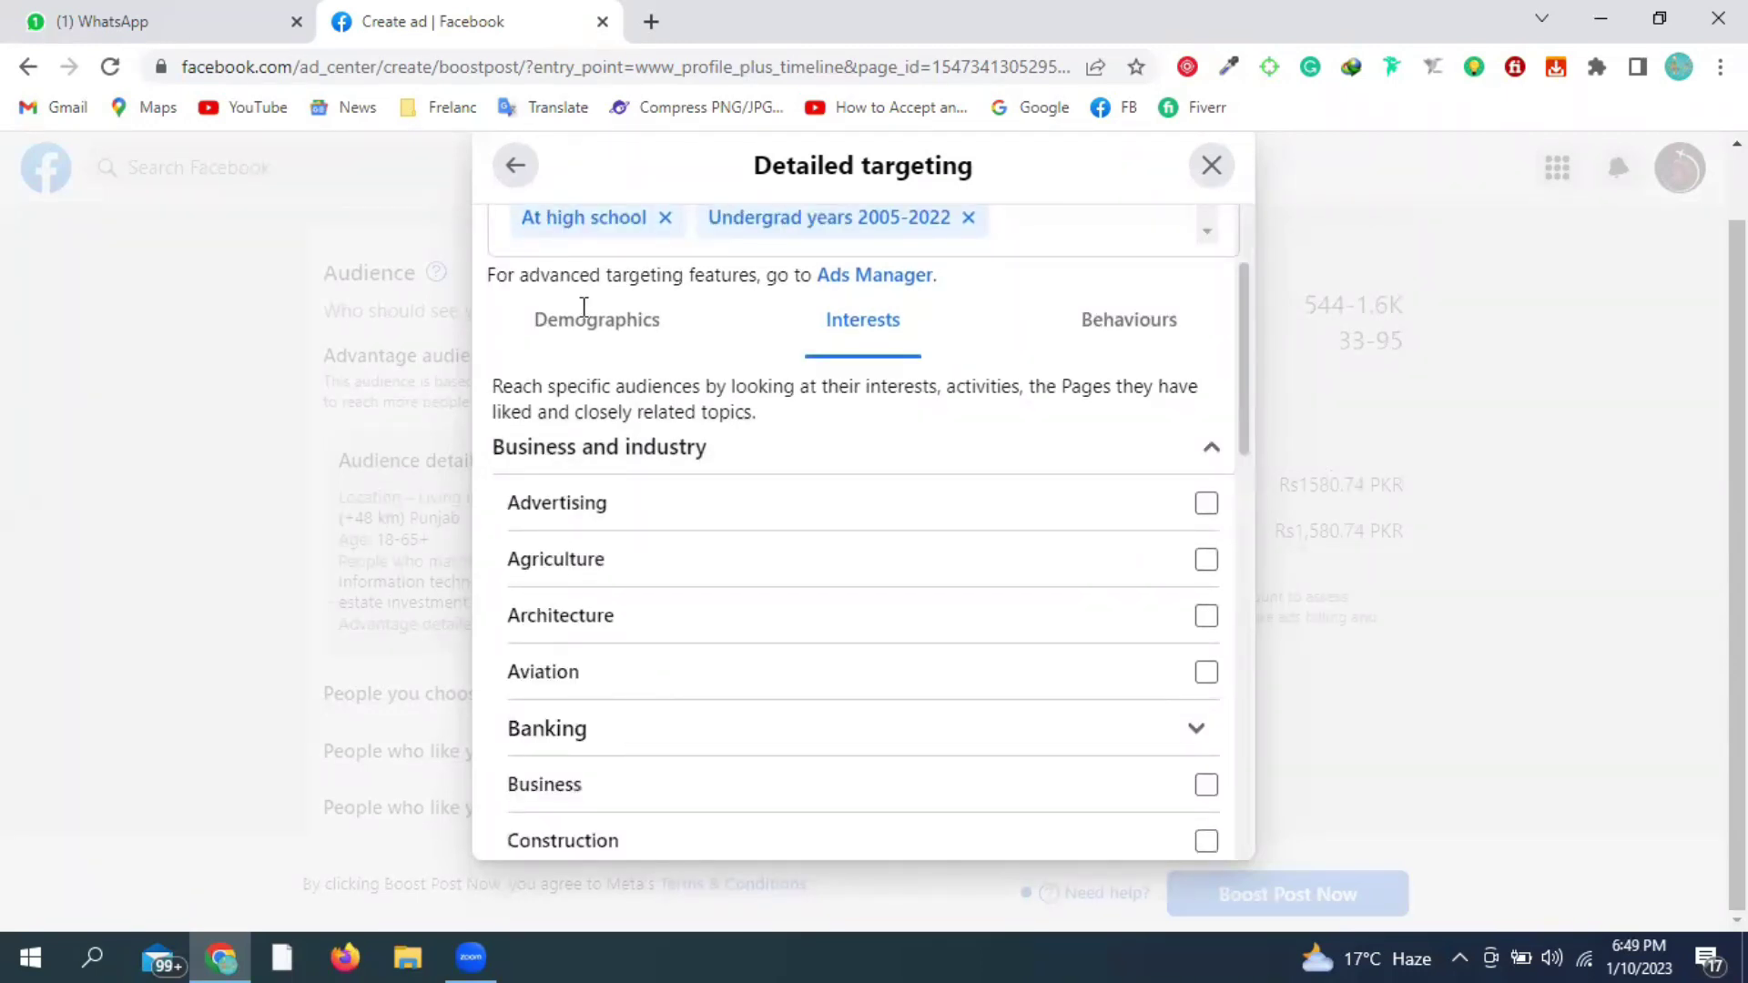
{"action": "scroll", "coordinate": [819, 328], "scroll_direction": "down", "scroll_amount": 2}
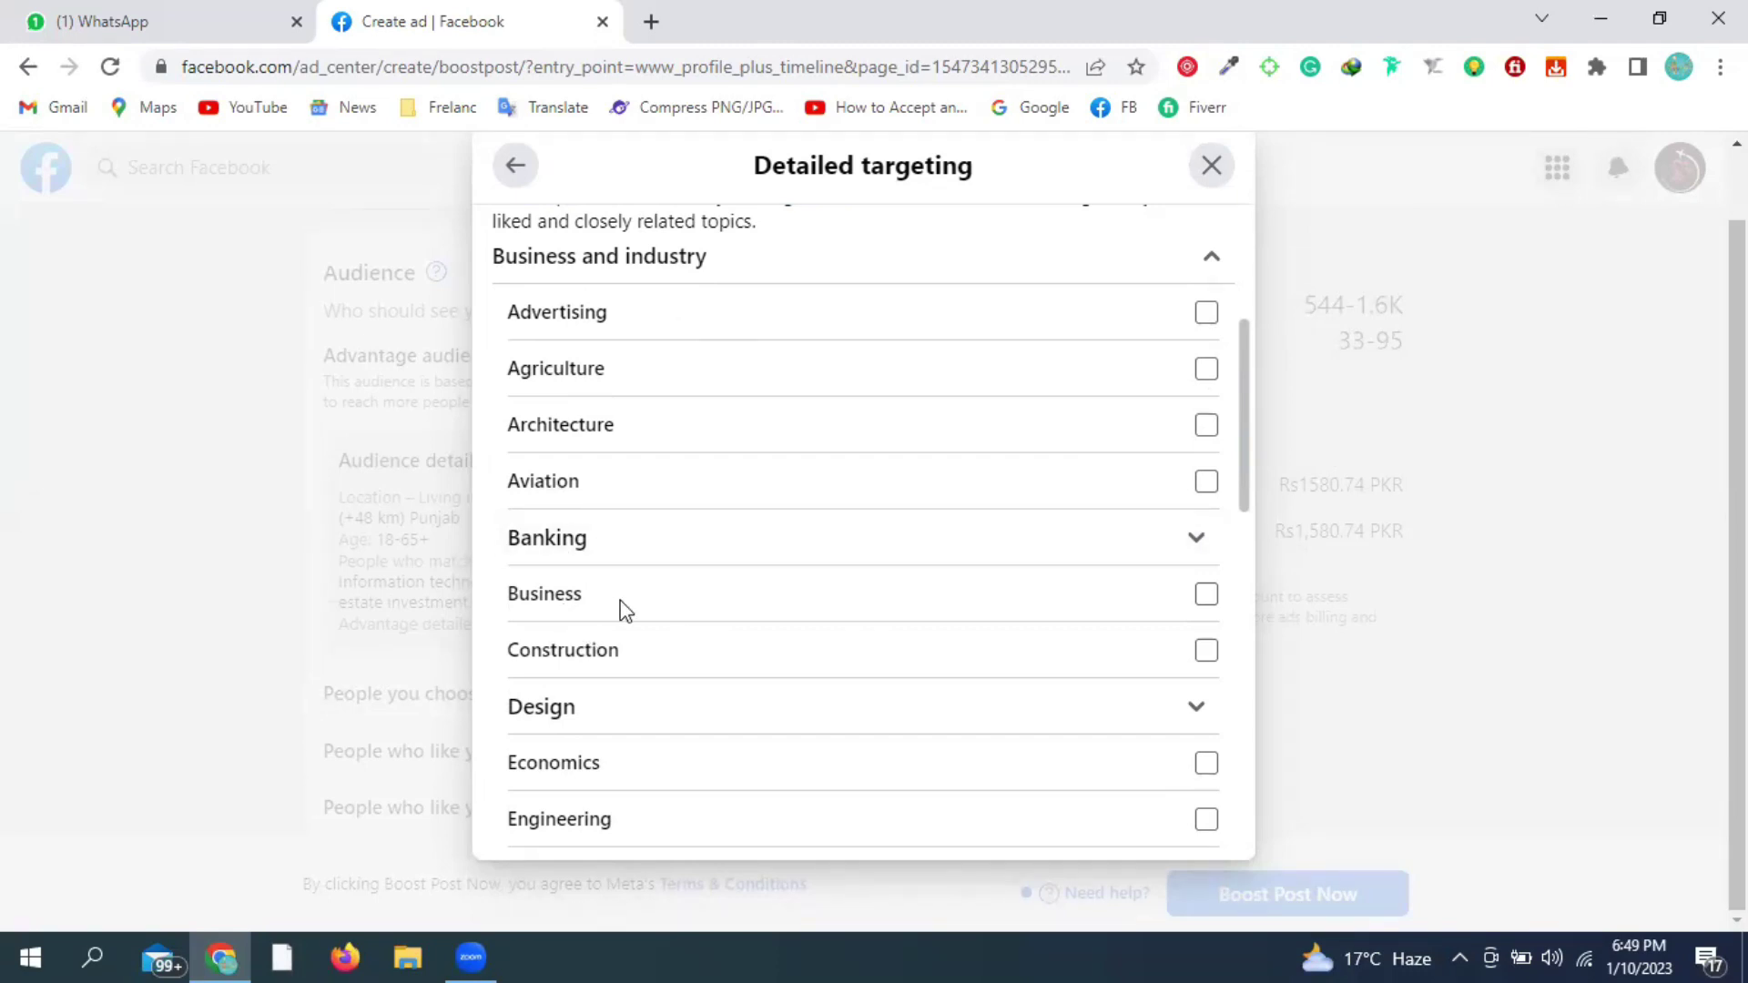
{"action": "left_click", "coordinate": [1192, 538]}
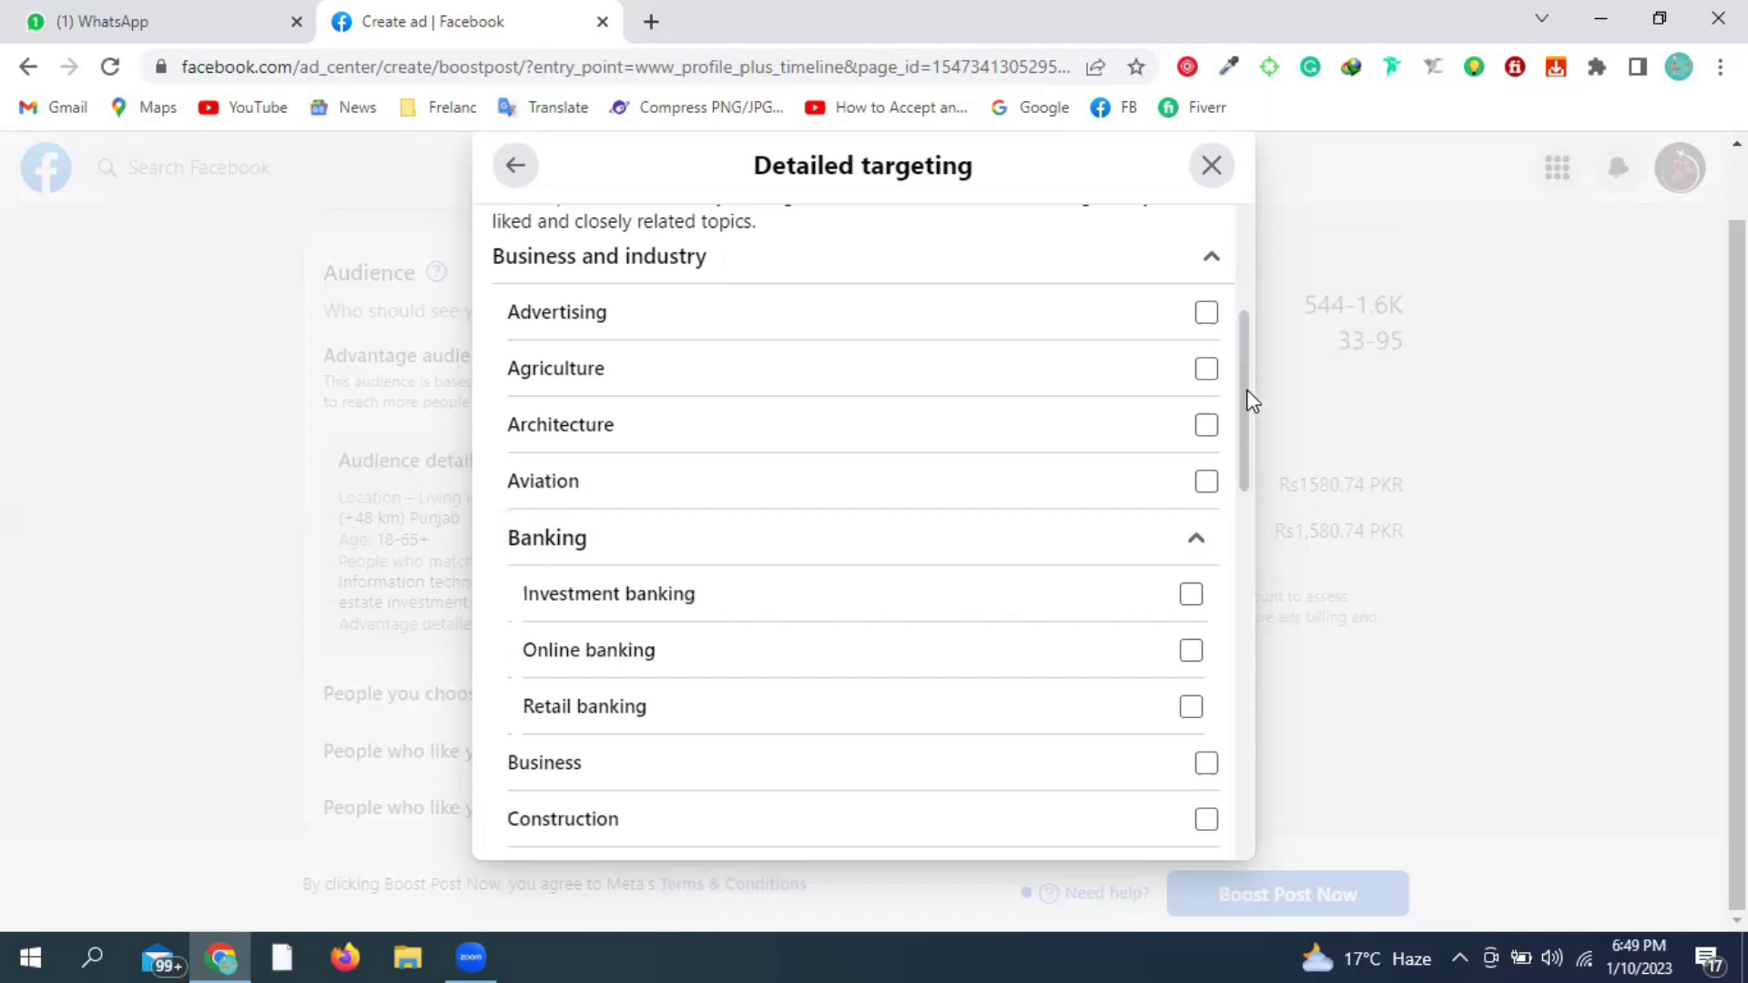
{"action": "scroll", "coordinate": [1246, 414], "scroll_direction": "down", "scroll_amount": 1}
{"action": "scroll", "coordinate": [1245, 423], "scroll_direction": "down", "scroll_amount": 1}
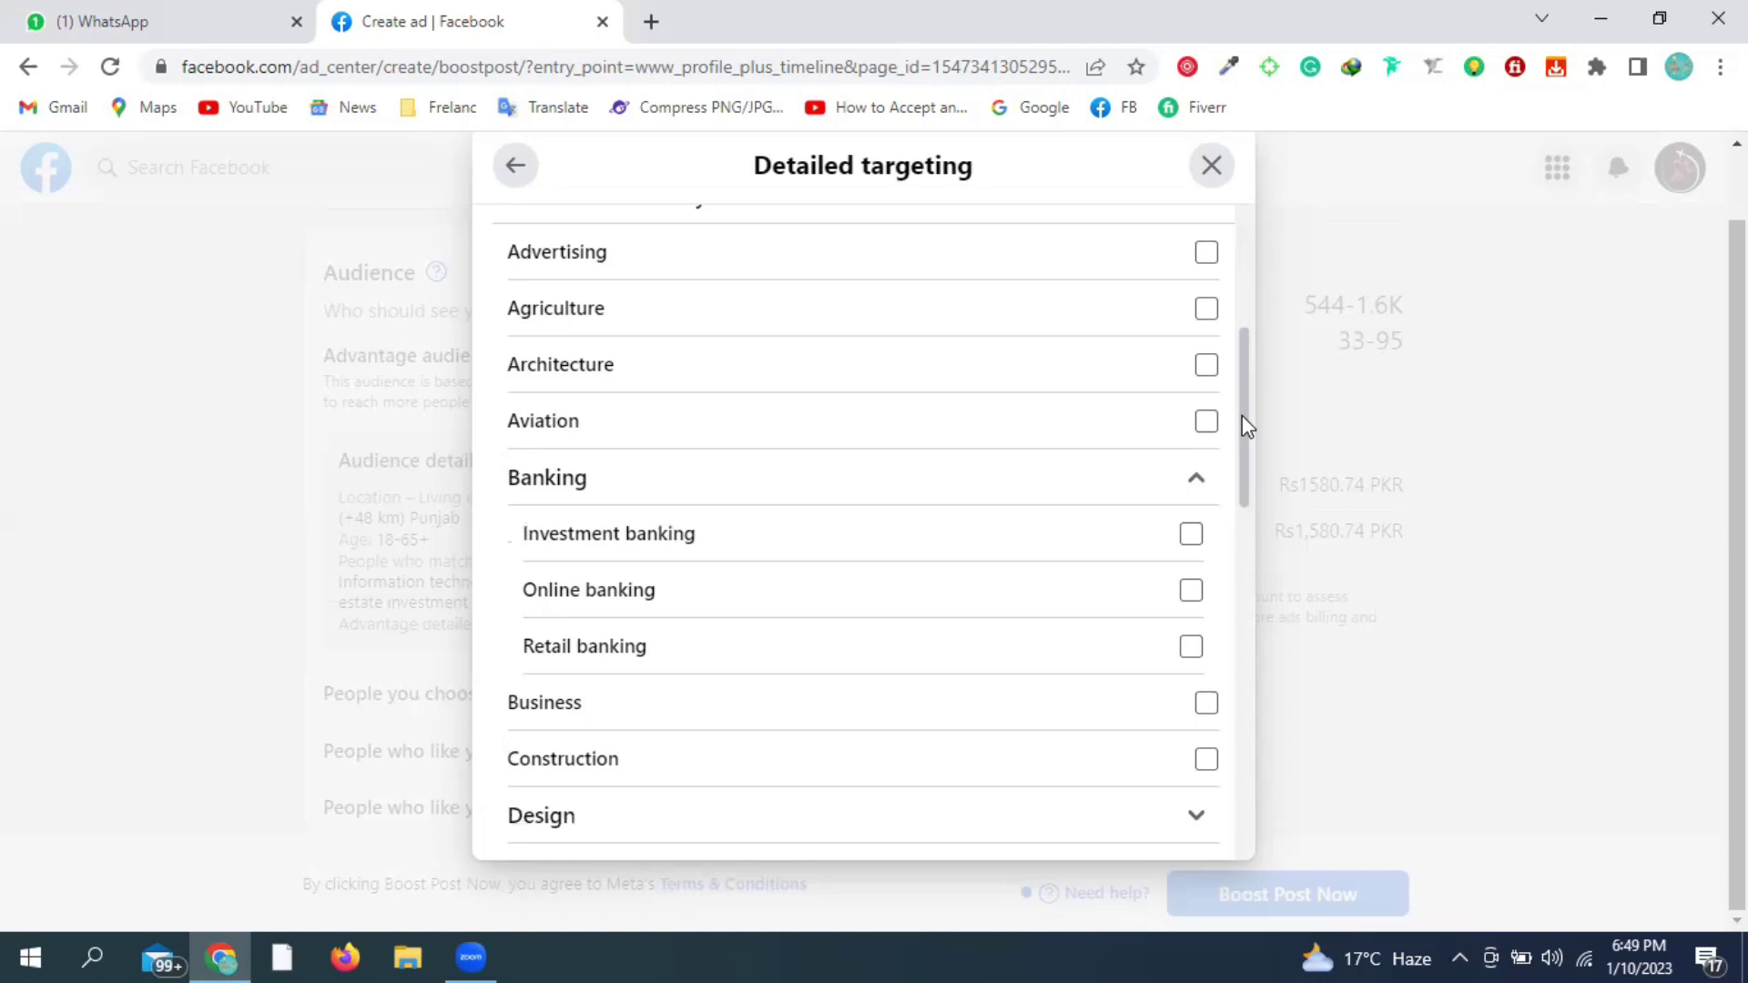
{"action": "scroll", "coordinate": [1242, 419], "scroll_direction": "down", "scroll_amount": 2}
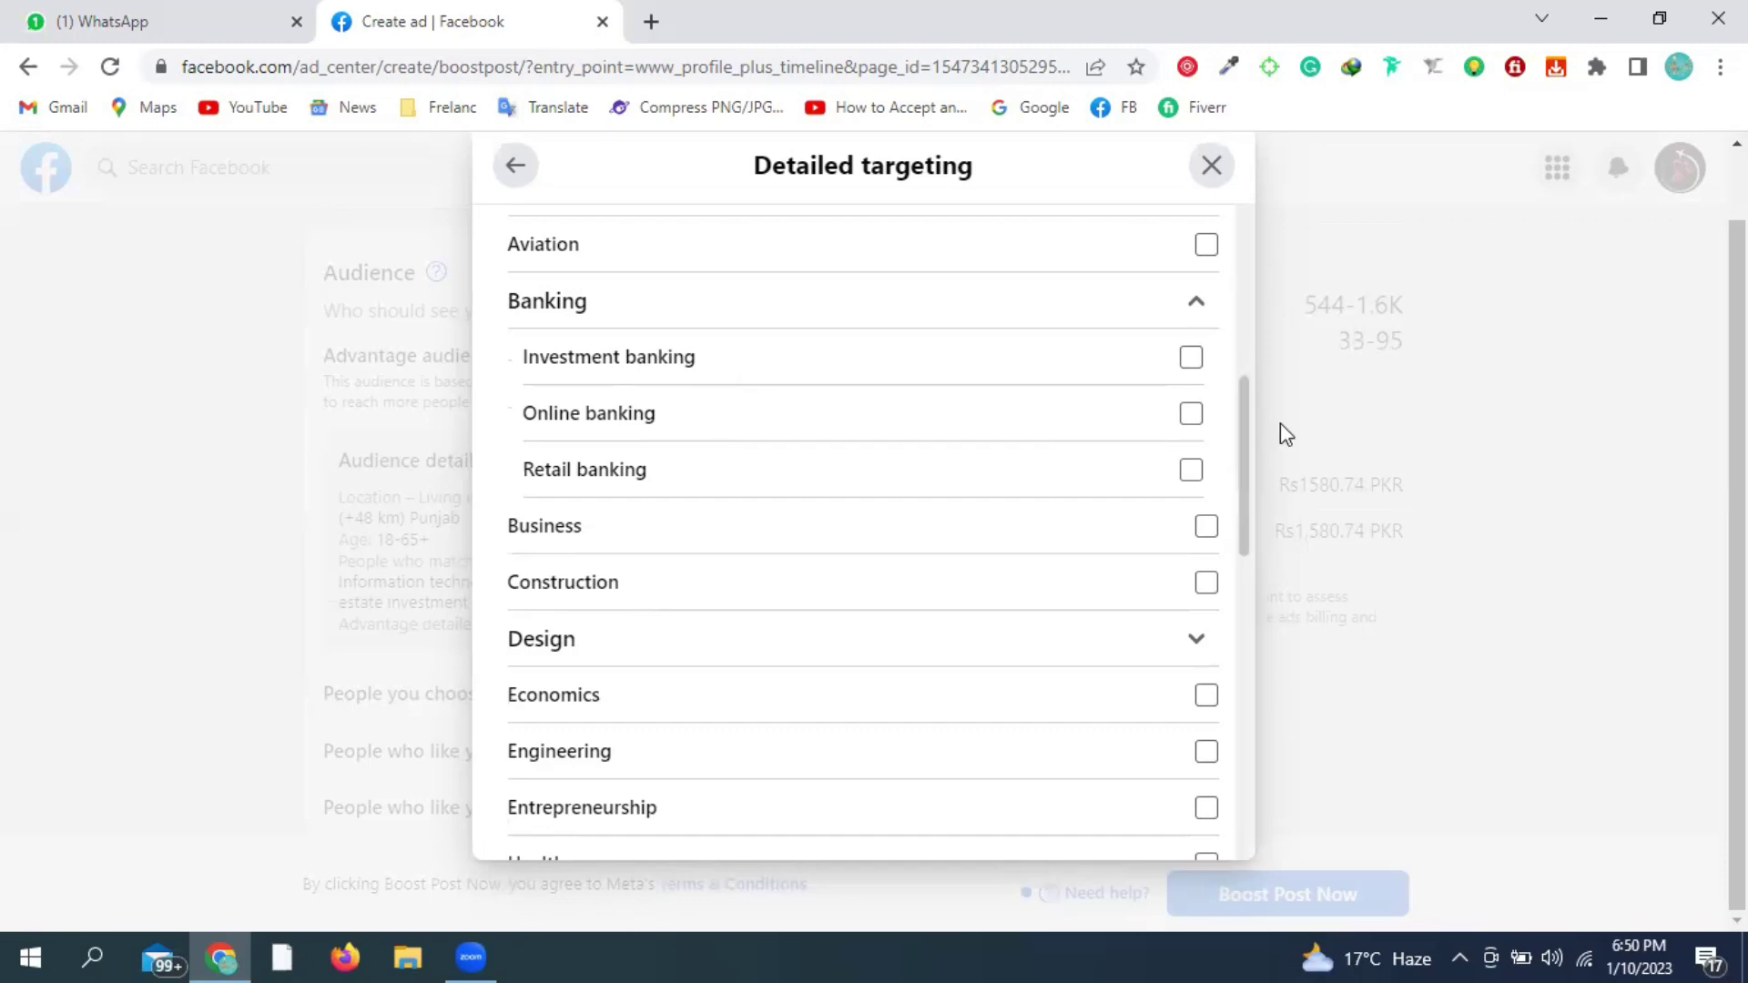
{"action": "scroll", "coordinate": [1248, 464], "scroll_direction": "down", "scroll_amount": 3}
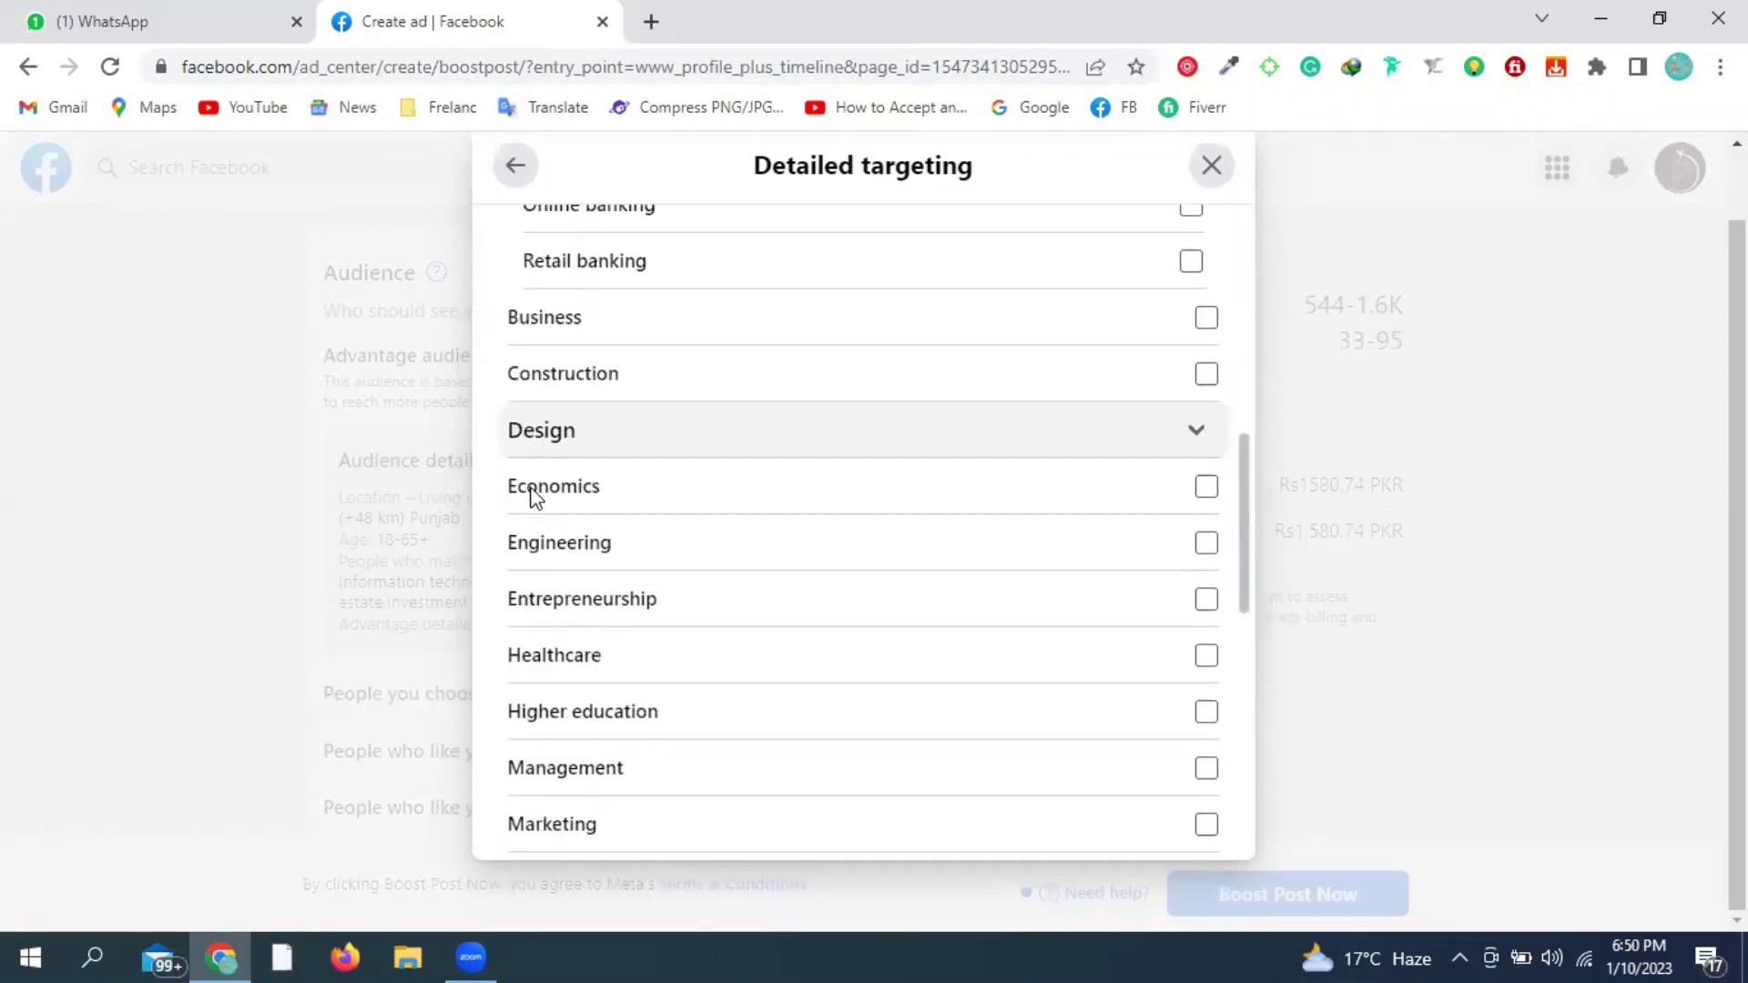
- Add the Graphic design interest from the Design subcategory to the audience's detailed targeting
{"action": "left_click", "coordinate": [537, 441]}
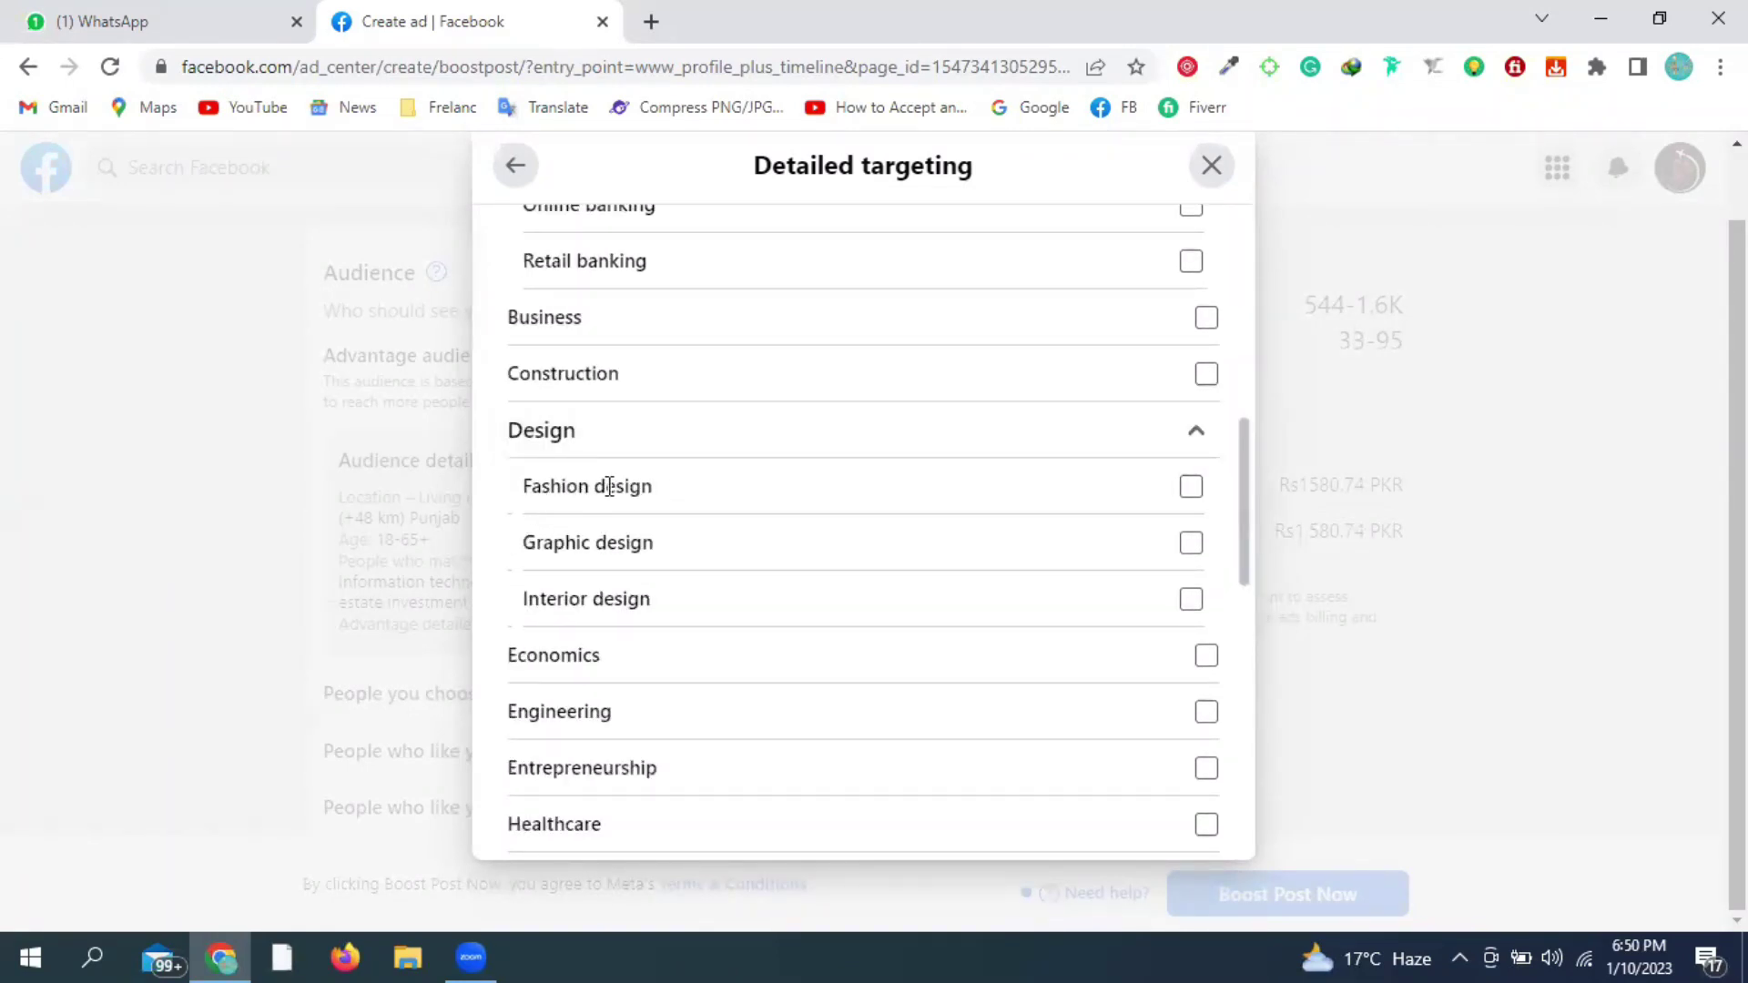
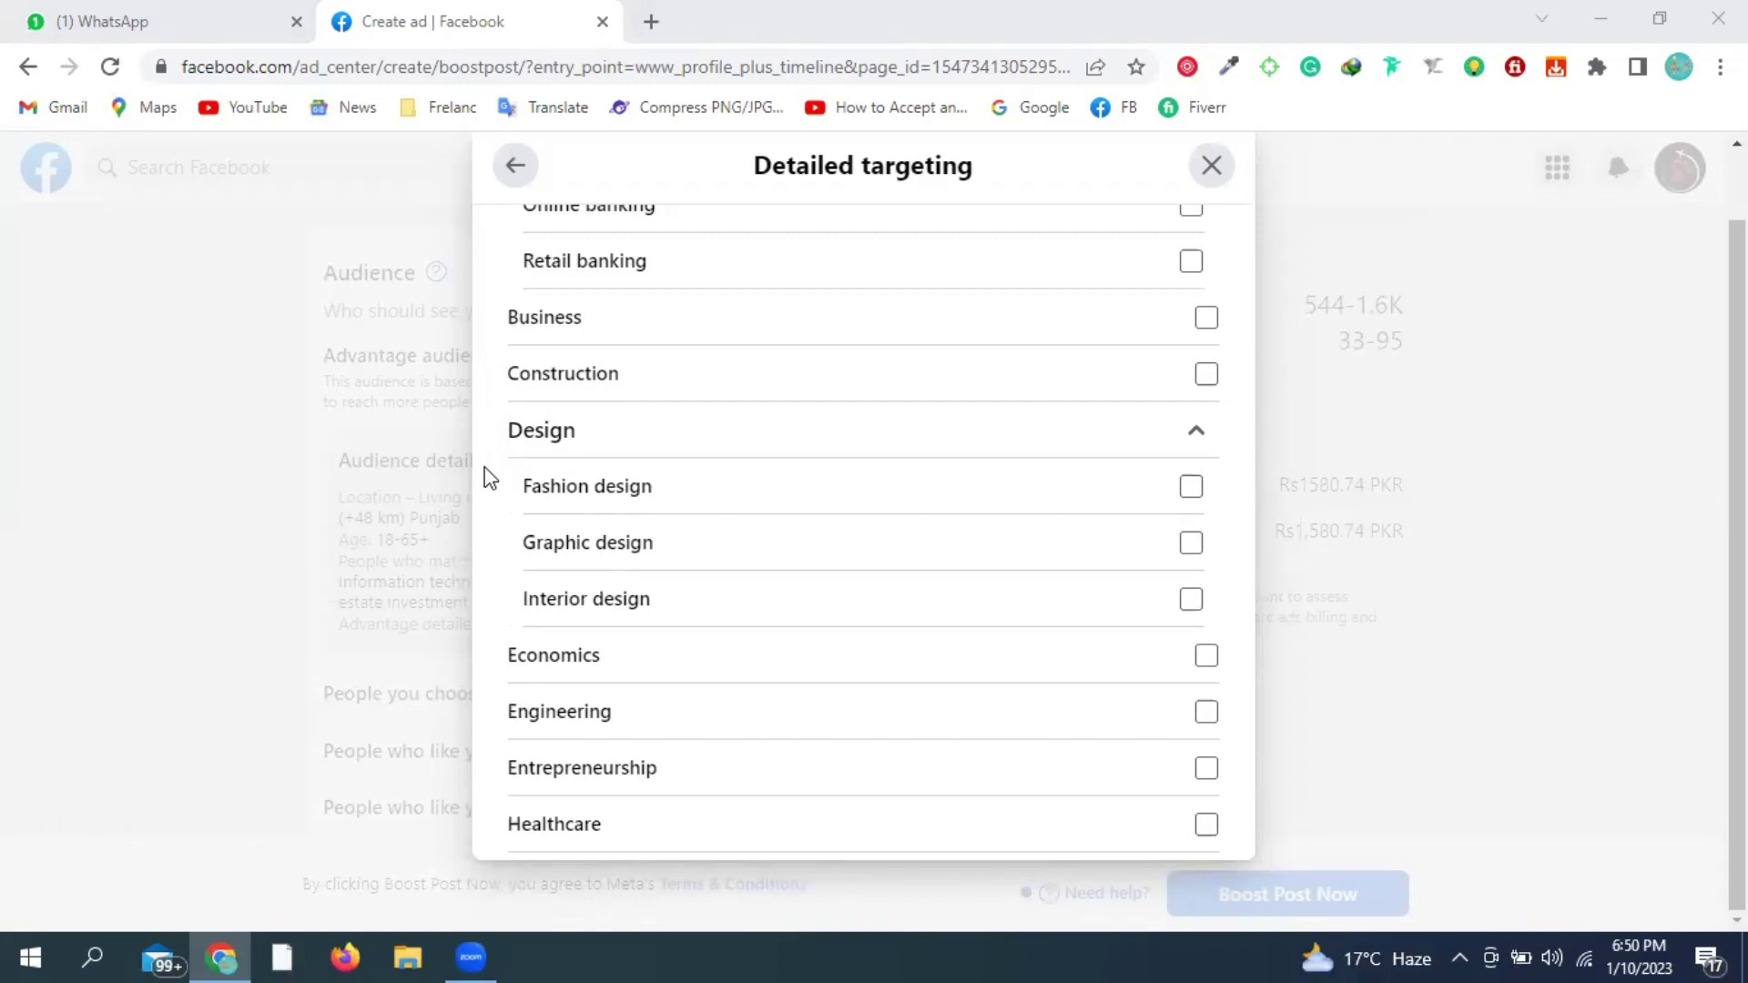
{"action": "left_click", "coordinate": [773, 546]}
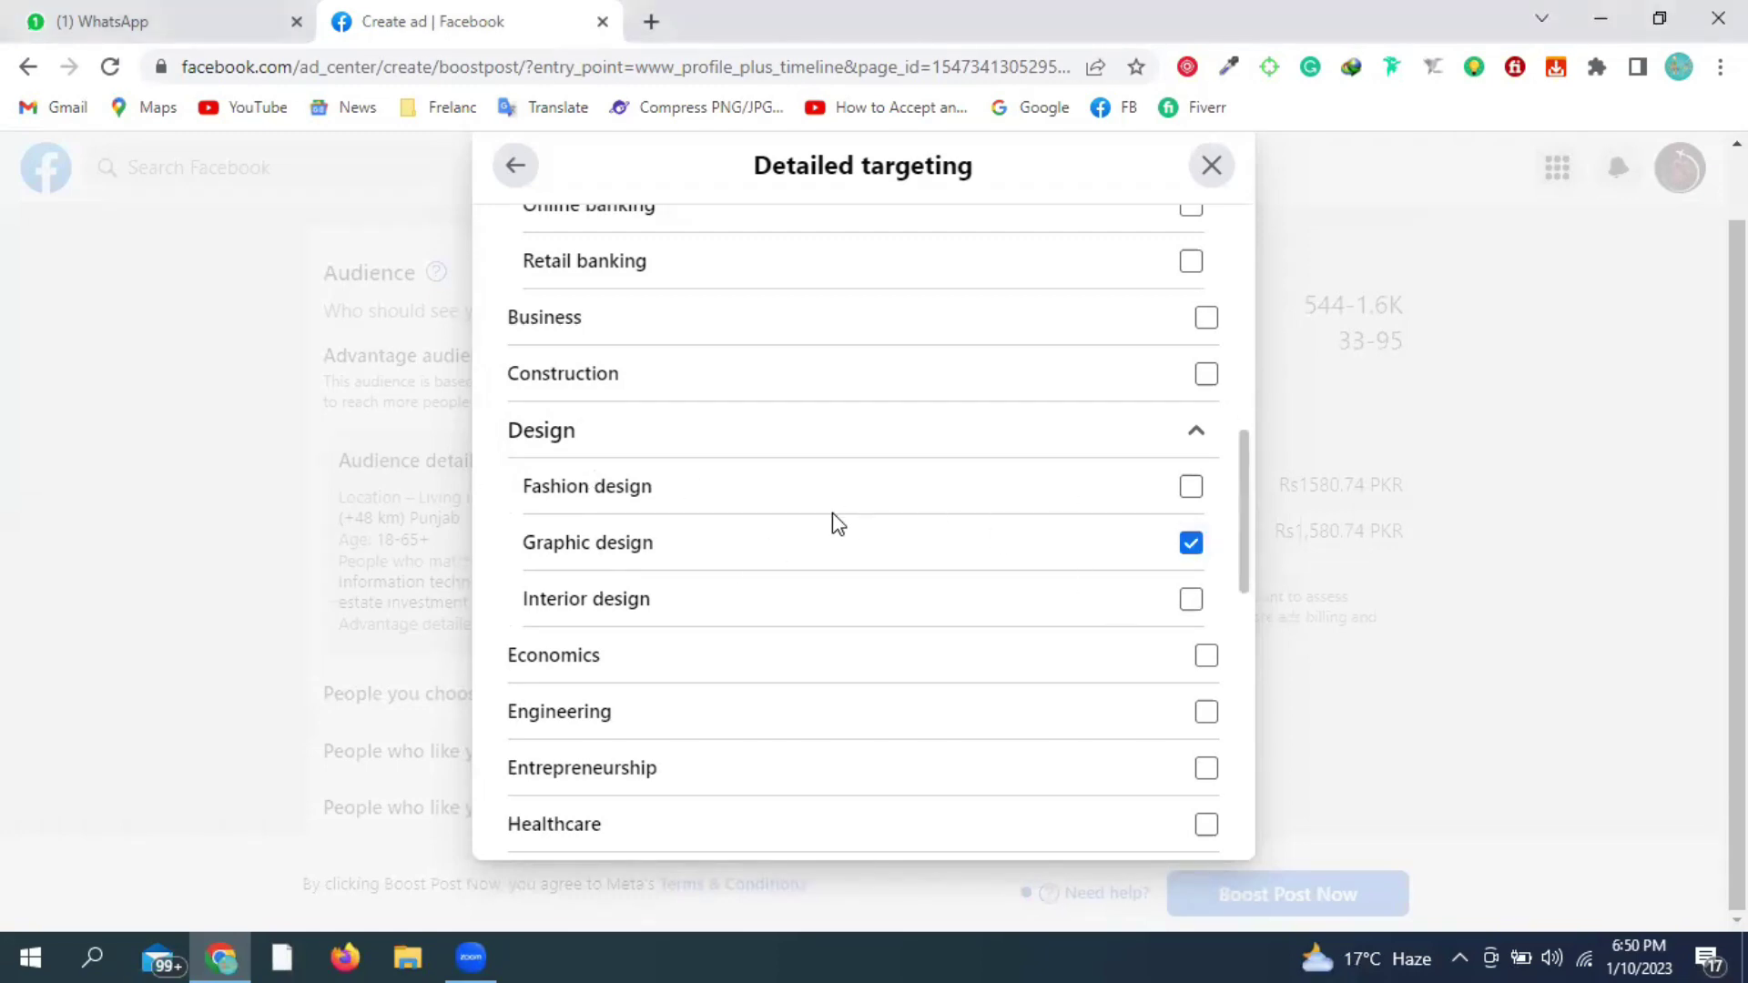
{"action": "triple_click", "coordinate": [571, 540]}
{"action": "left_click", "coordinate": [706, 419]}
- Examine the Online subcategory's interests within Business and industry
{"action": "scroll", "coordinate": [707, 420], "scroll_direction": "down", "scroll_amount": 3}
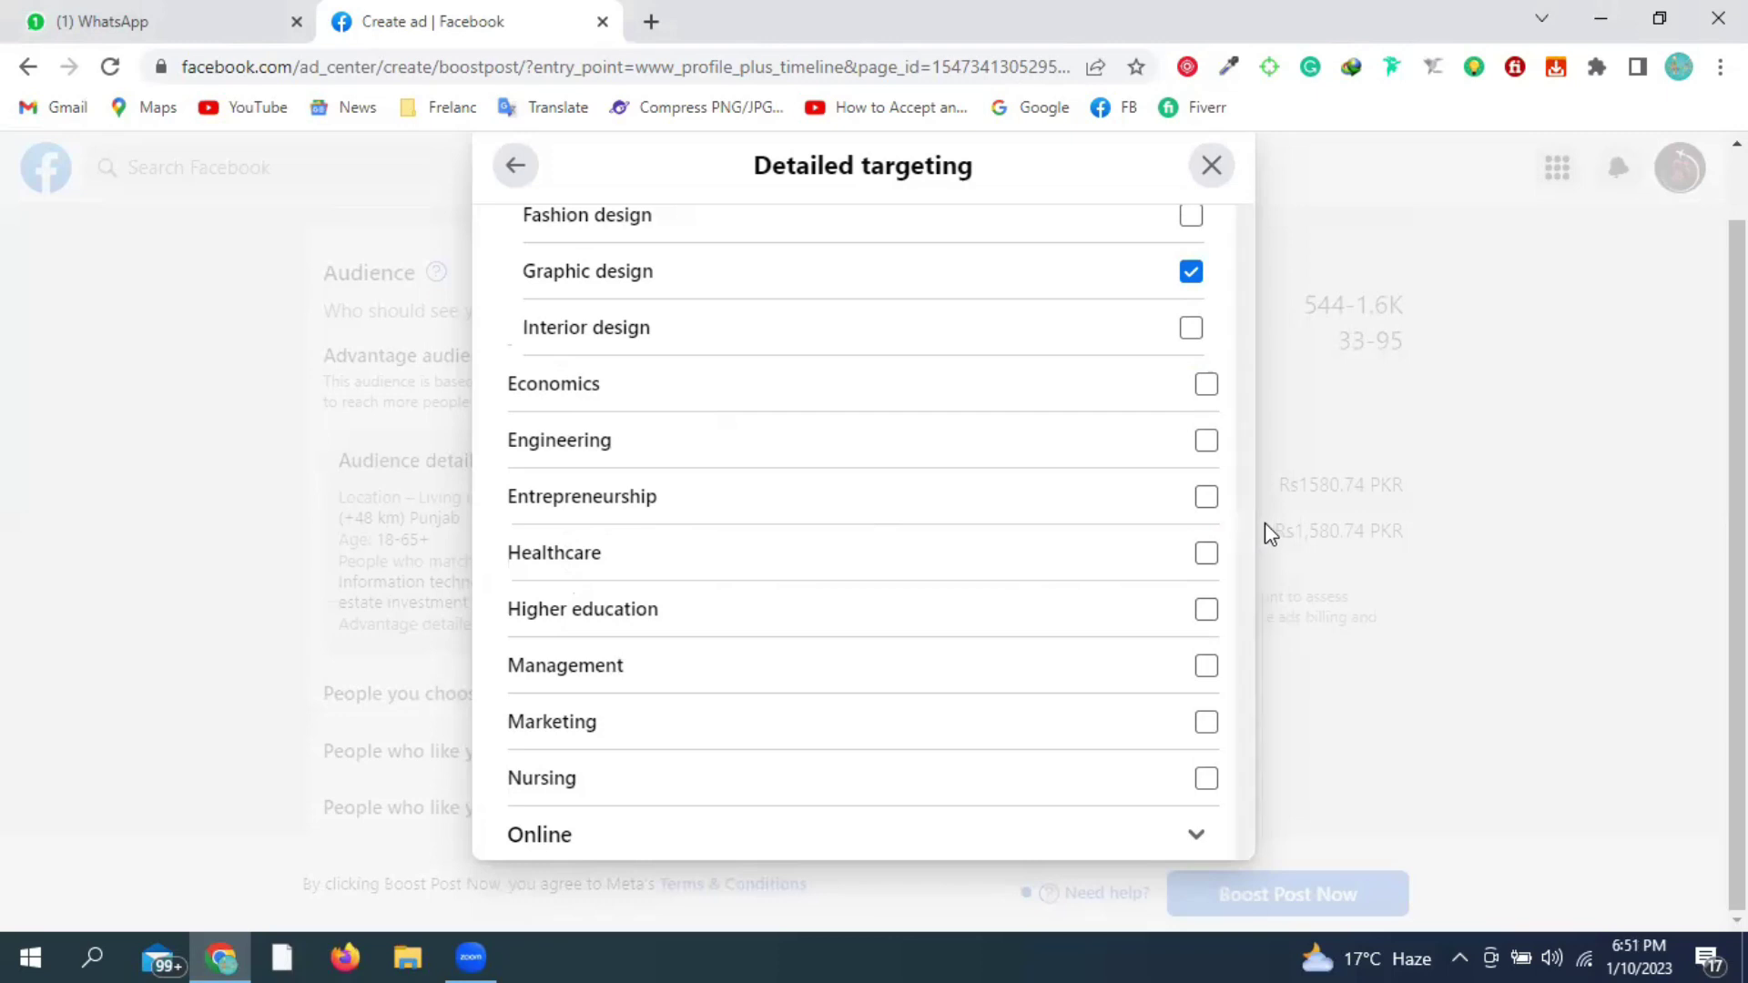
{"action": "scroll", "coordinate": [1245, 597], "scroll_direction": "down", "scroll_amount": 3}
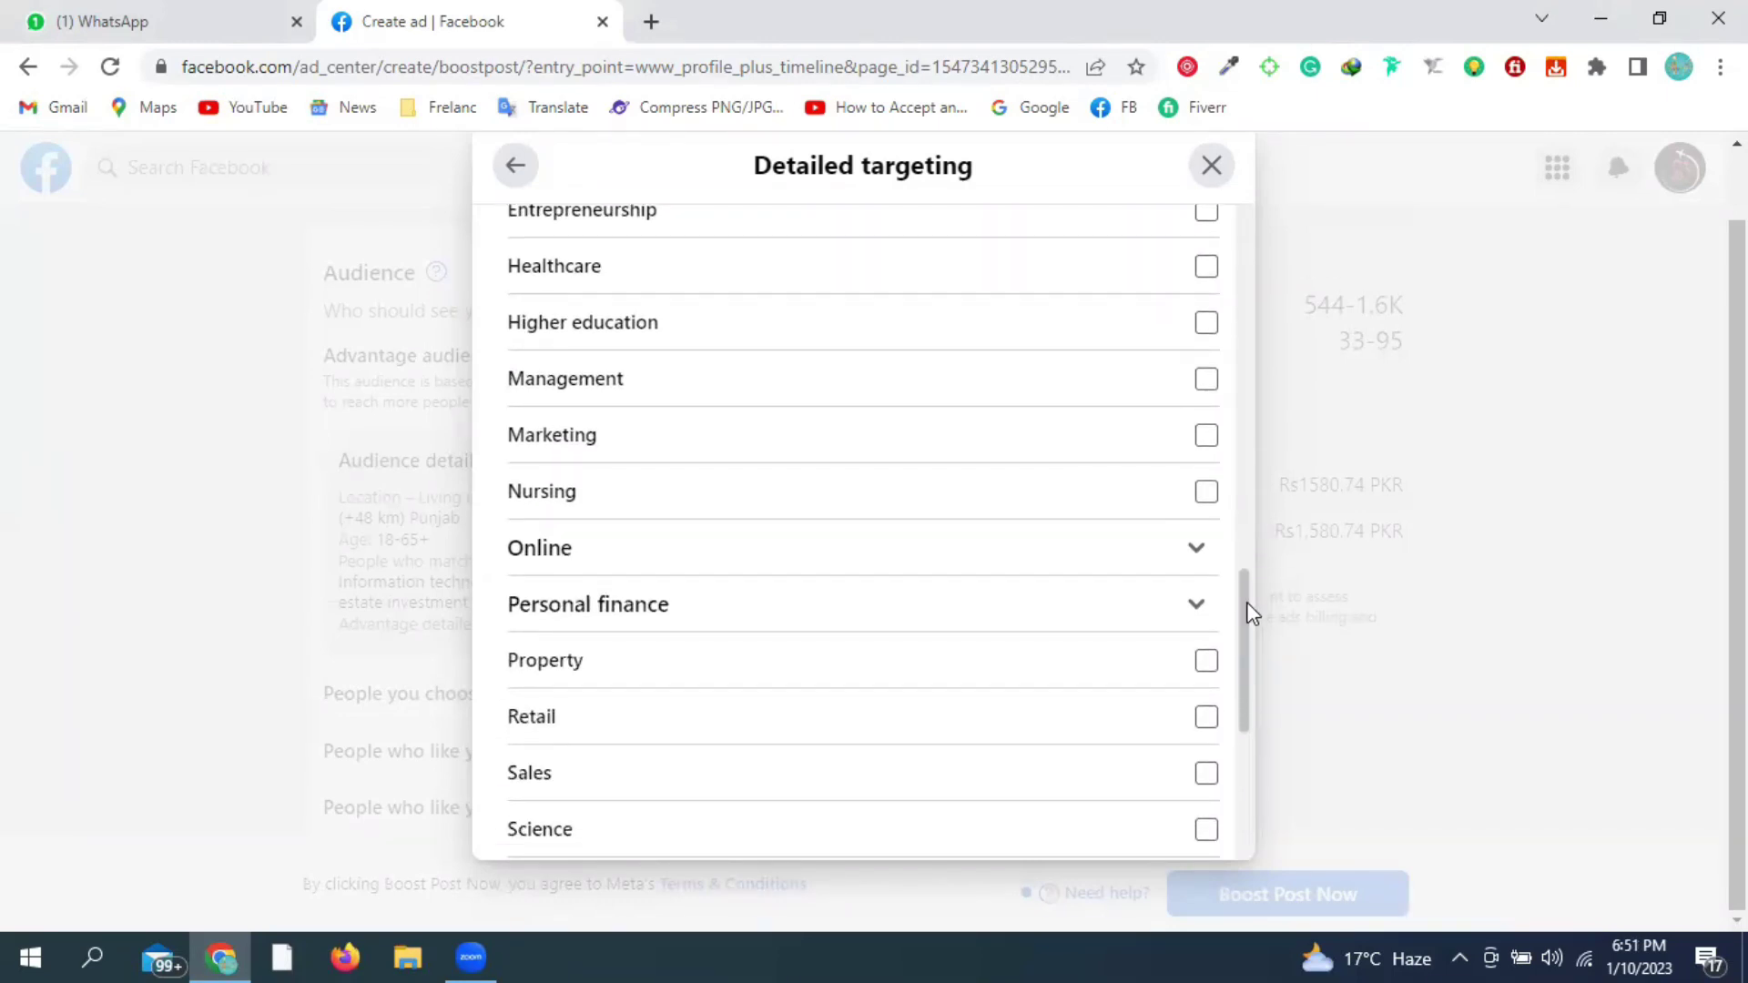
{"action": "scroll", "coordinate": [1247, 603], "scroll_direction": "down", "scroll_amount": 1}
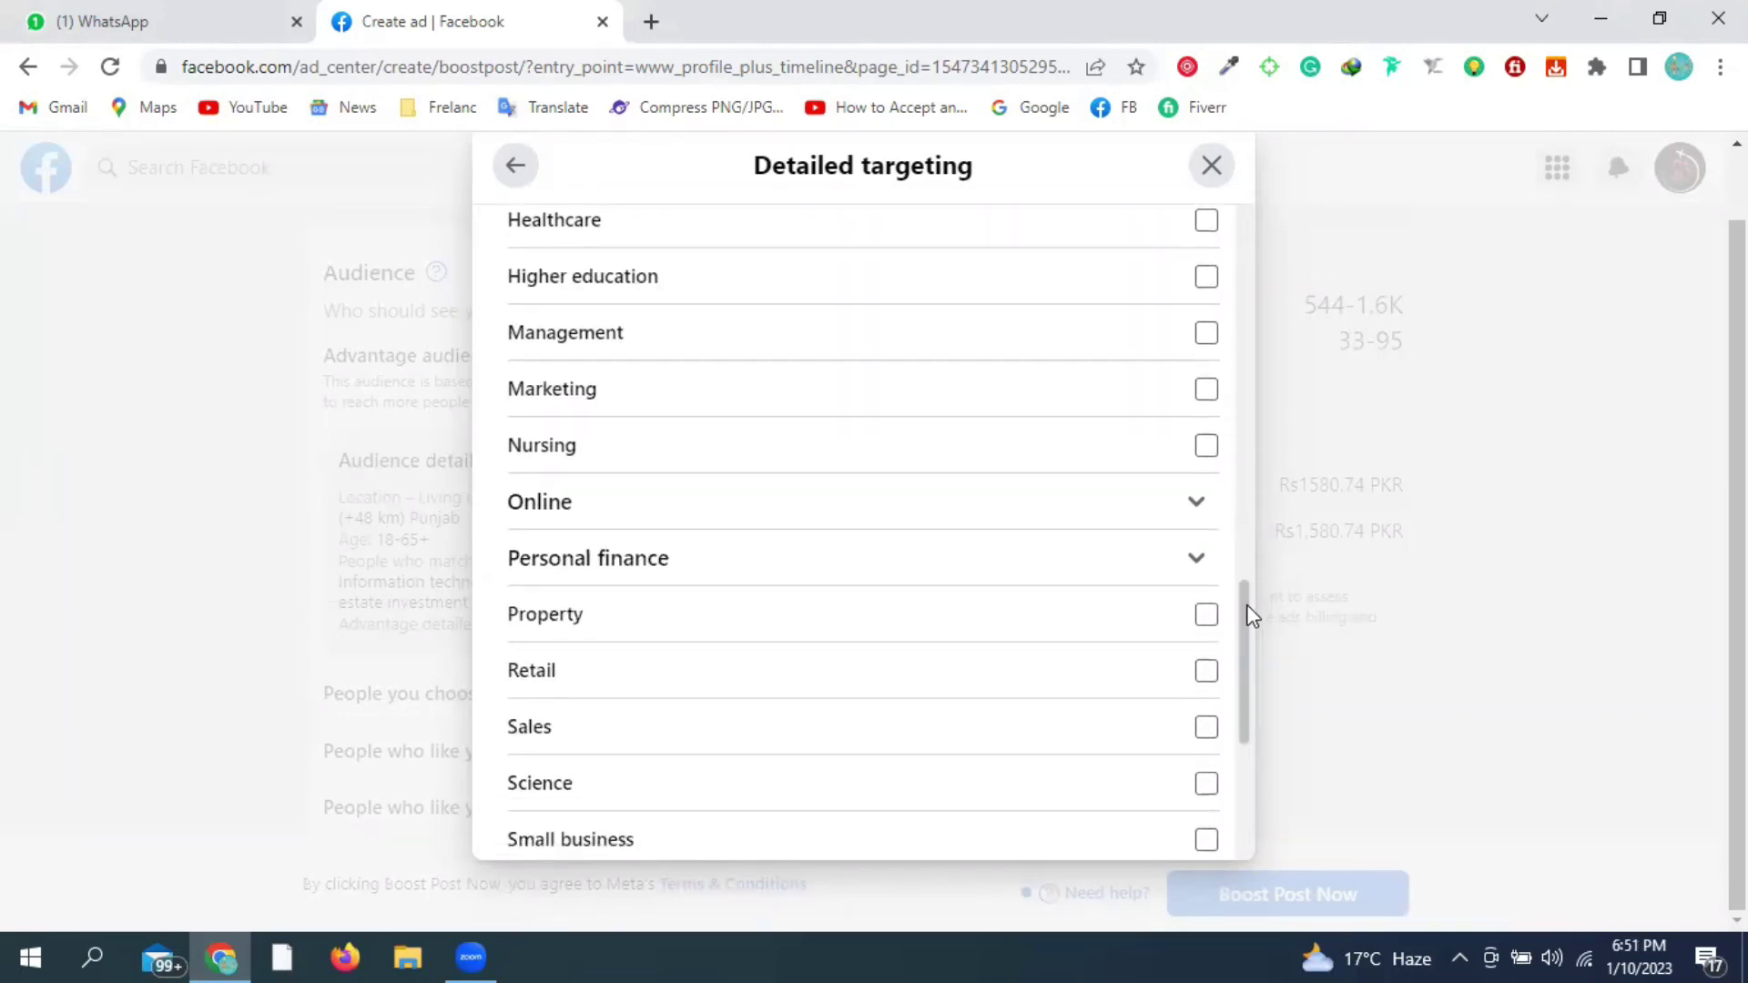
{"action": "left_click", "coordinate": [628, 448]}
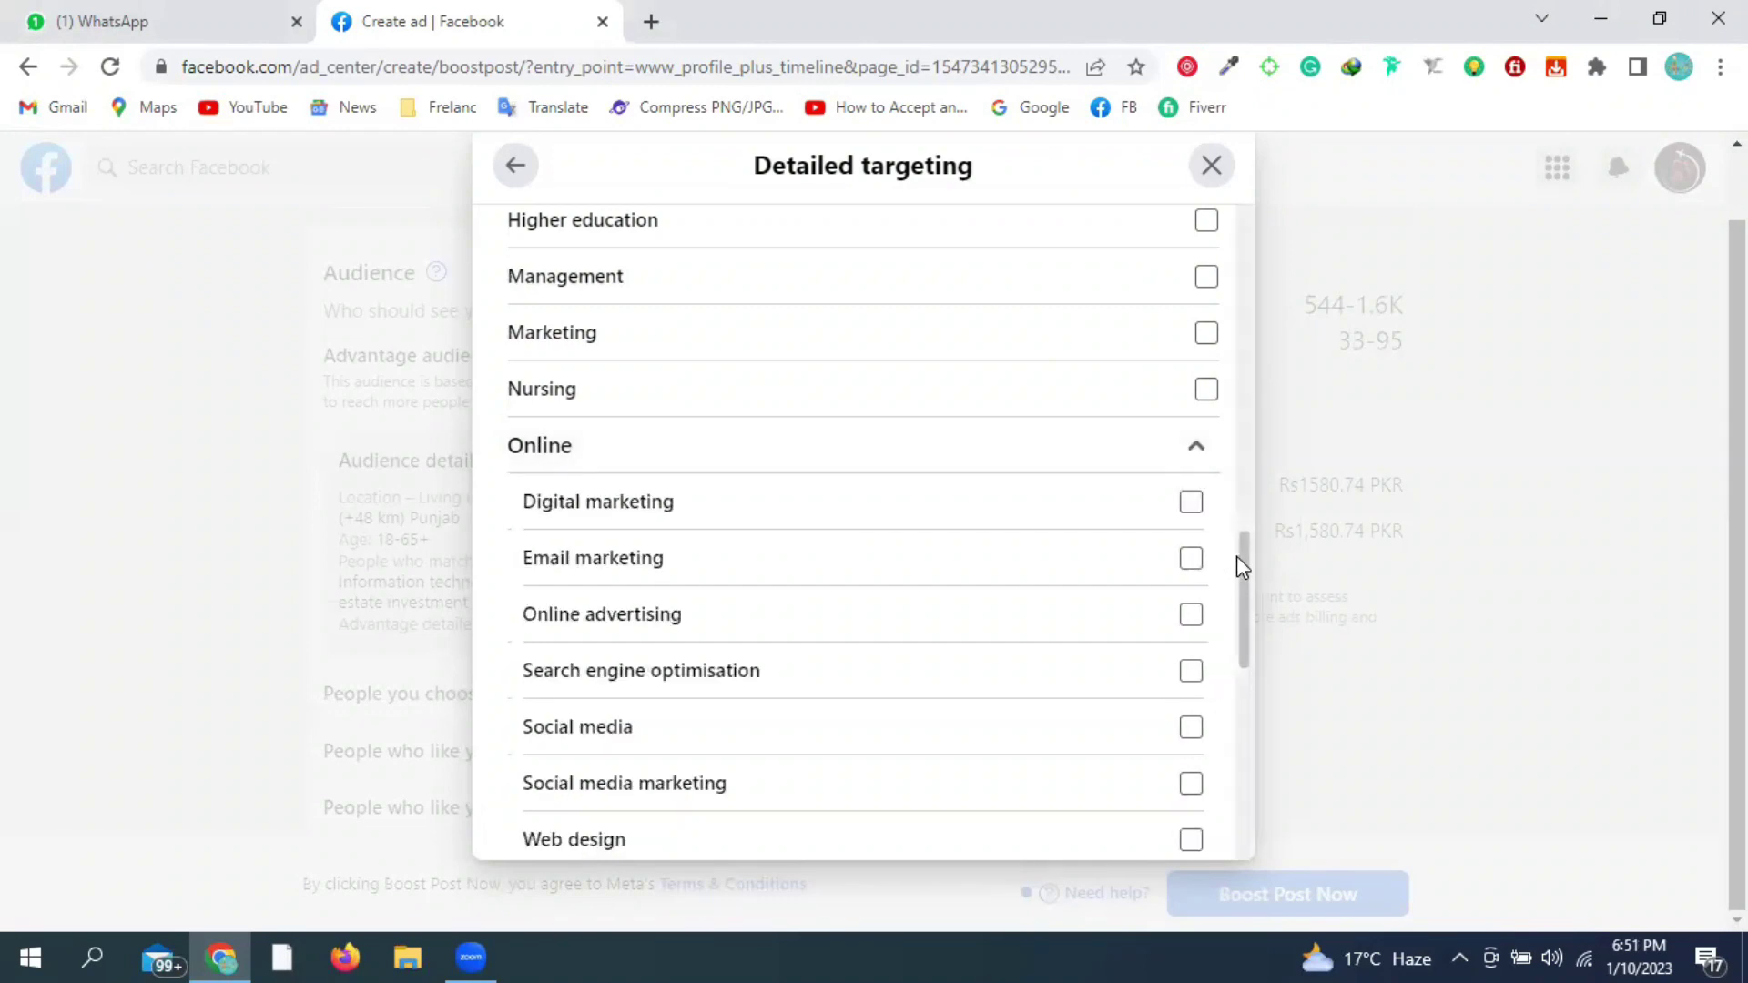
{"action": "left_click_drag", "start_coordinate": [1242, 561], "coordinate": [1238, 602]}
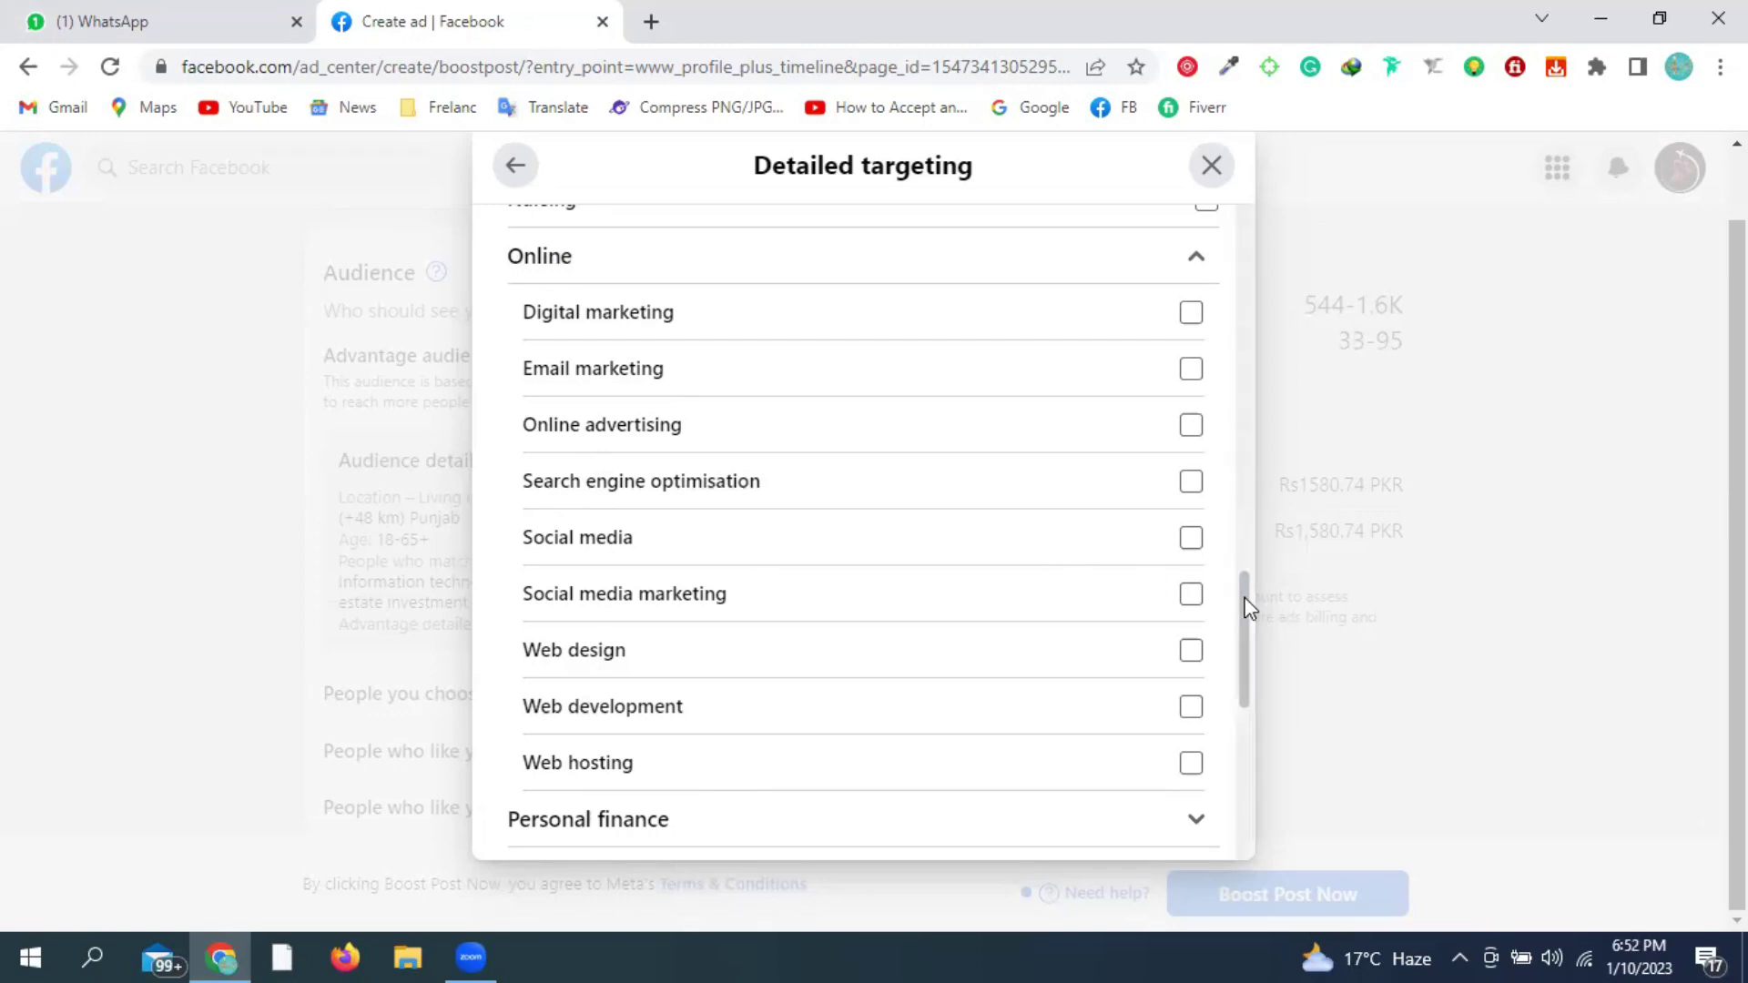
{"action": "left_click_drag", "start_coordinate": [1245, 613], "coordinate": [1247, 678]}
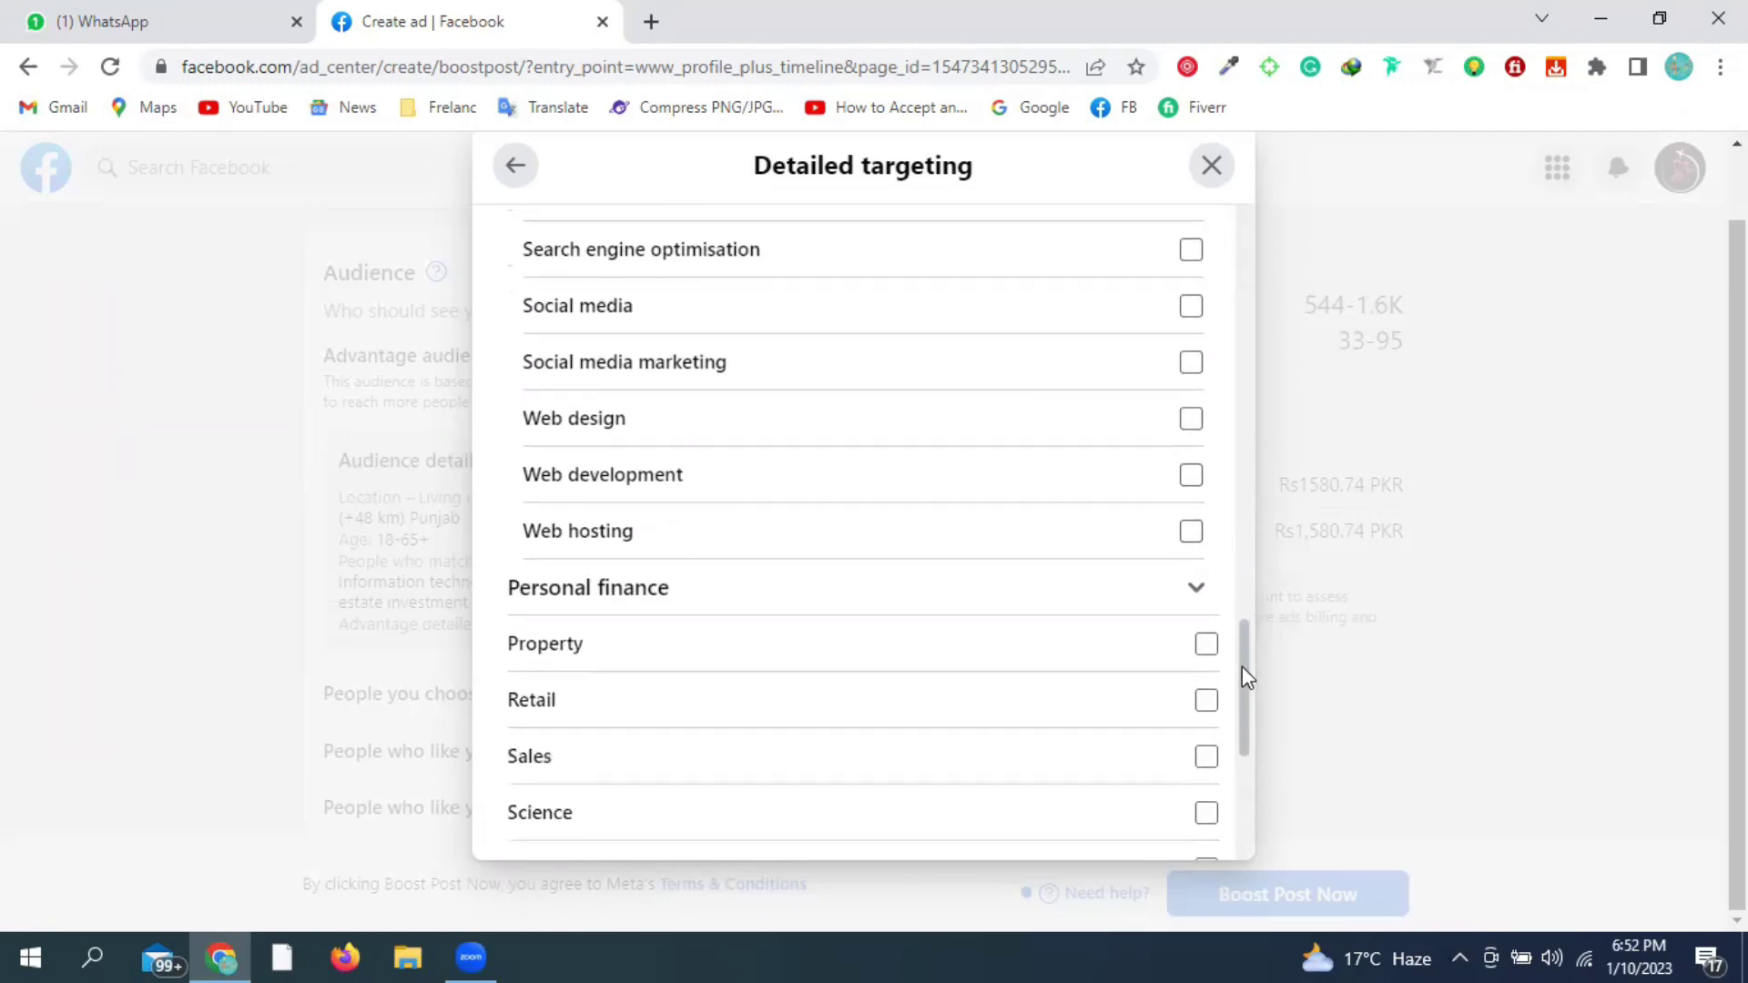
- Examine the Personal finance interests and the remaining Business and industry options
{"action": "scroll", "coordinate": [573, 434], "scroll_direction": "down", "scroll_amount": 2}
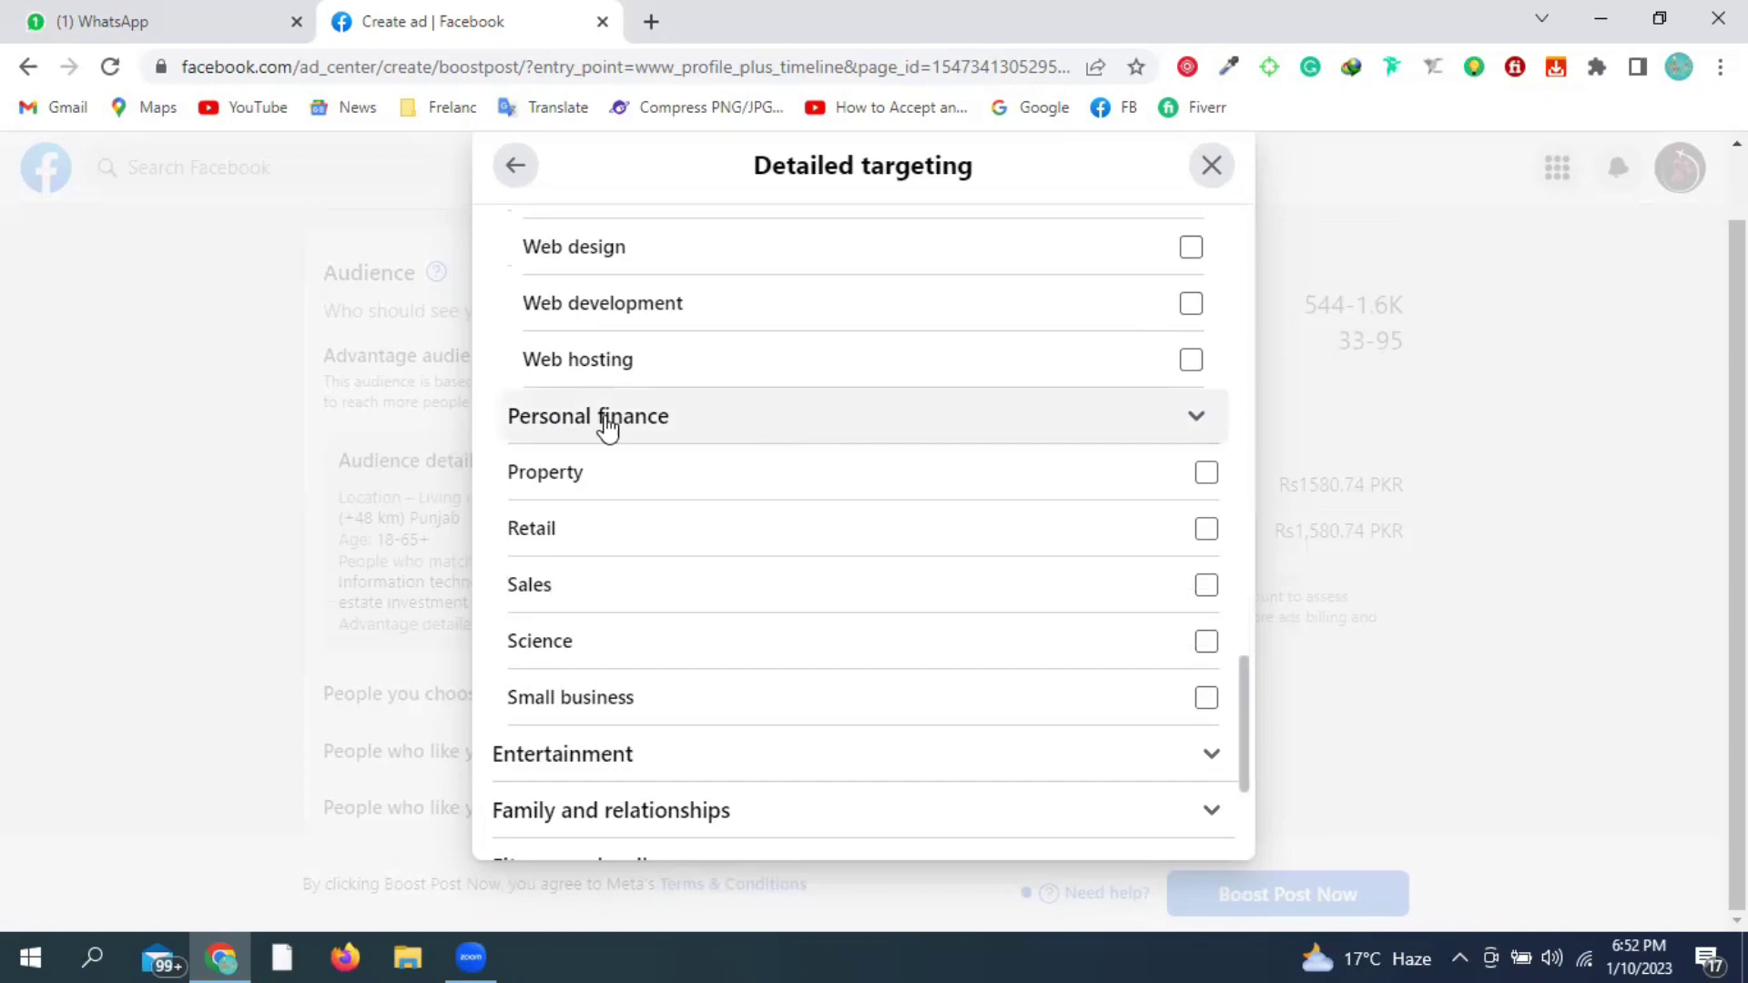
{"action": "left_click", "coordinate": [606, 425]}
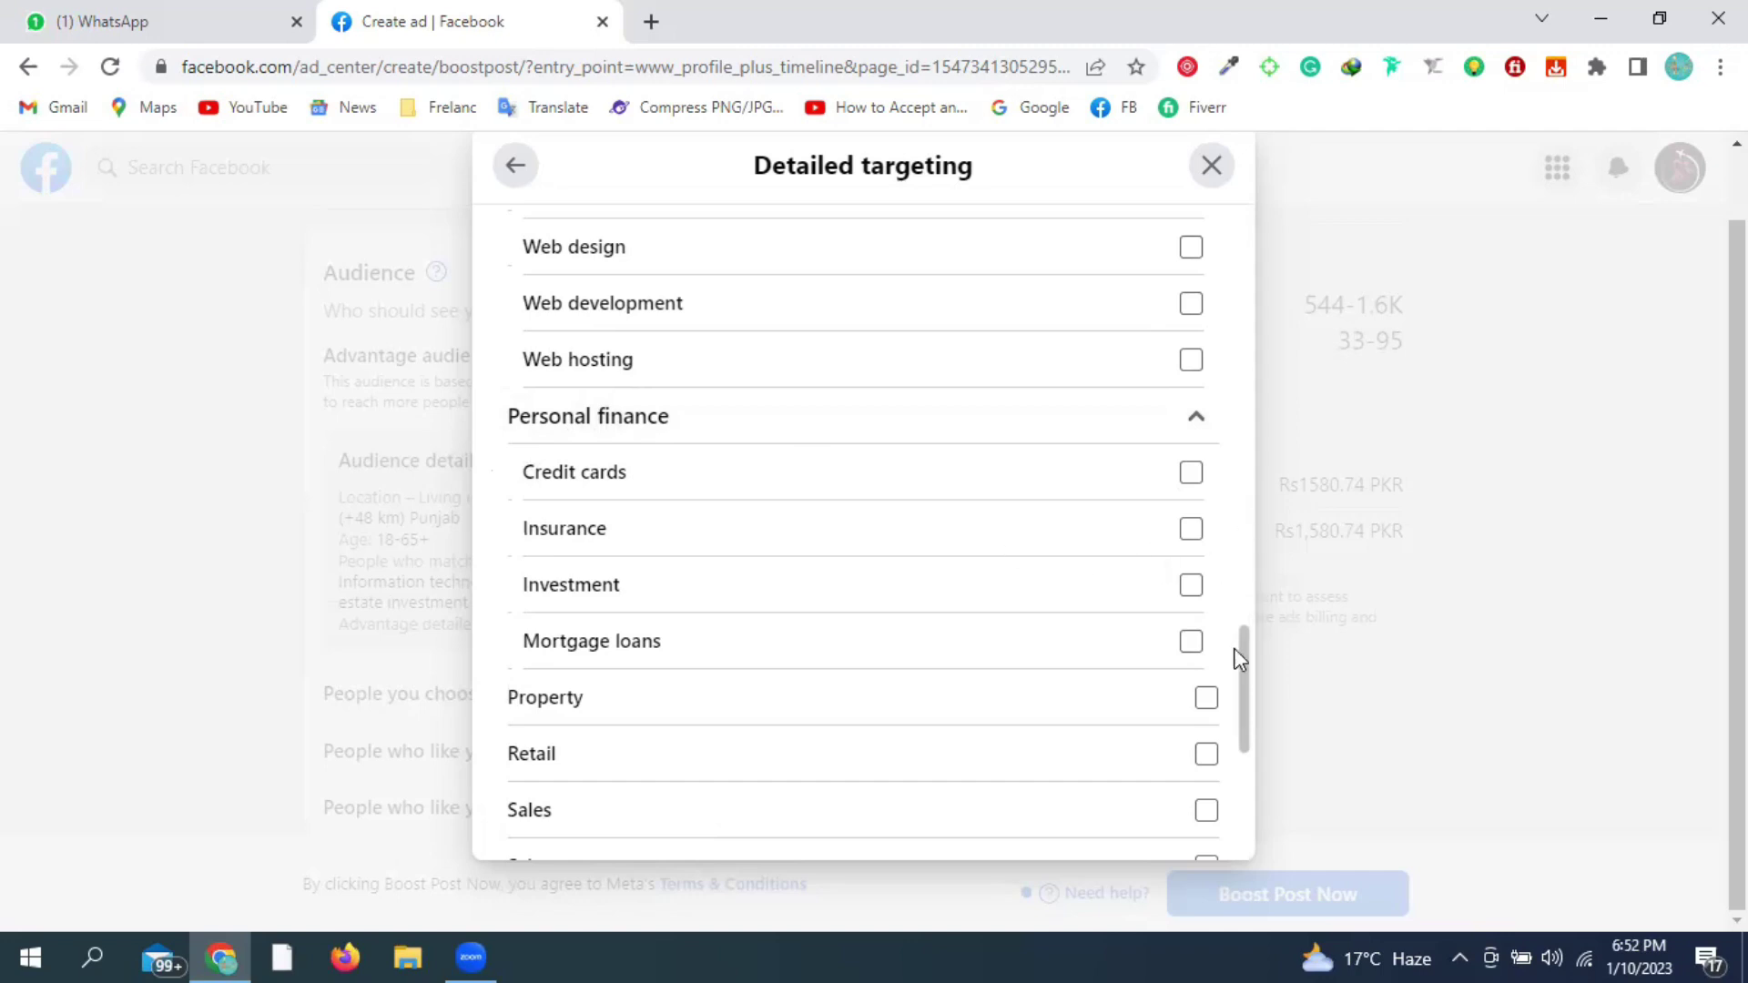
{"action": "left_click_drag", "start_coordinate": [1242, 646], "coordinate": [1241, 714]}
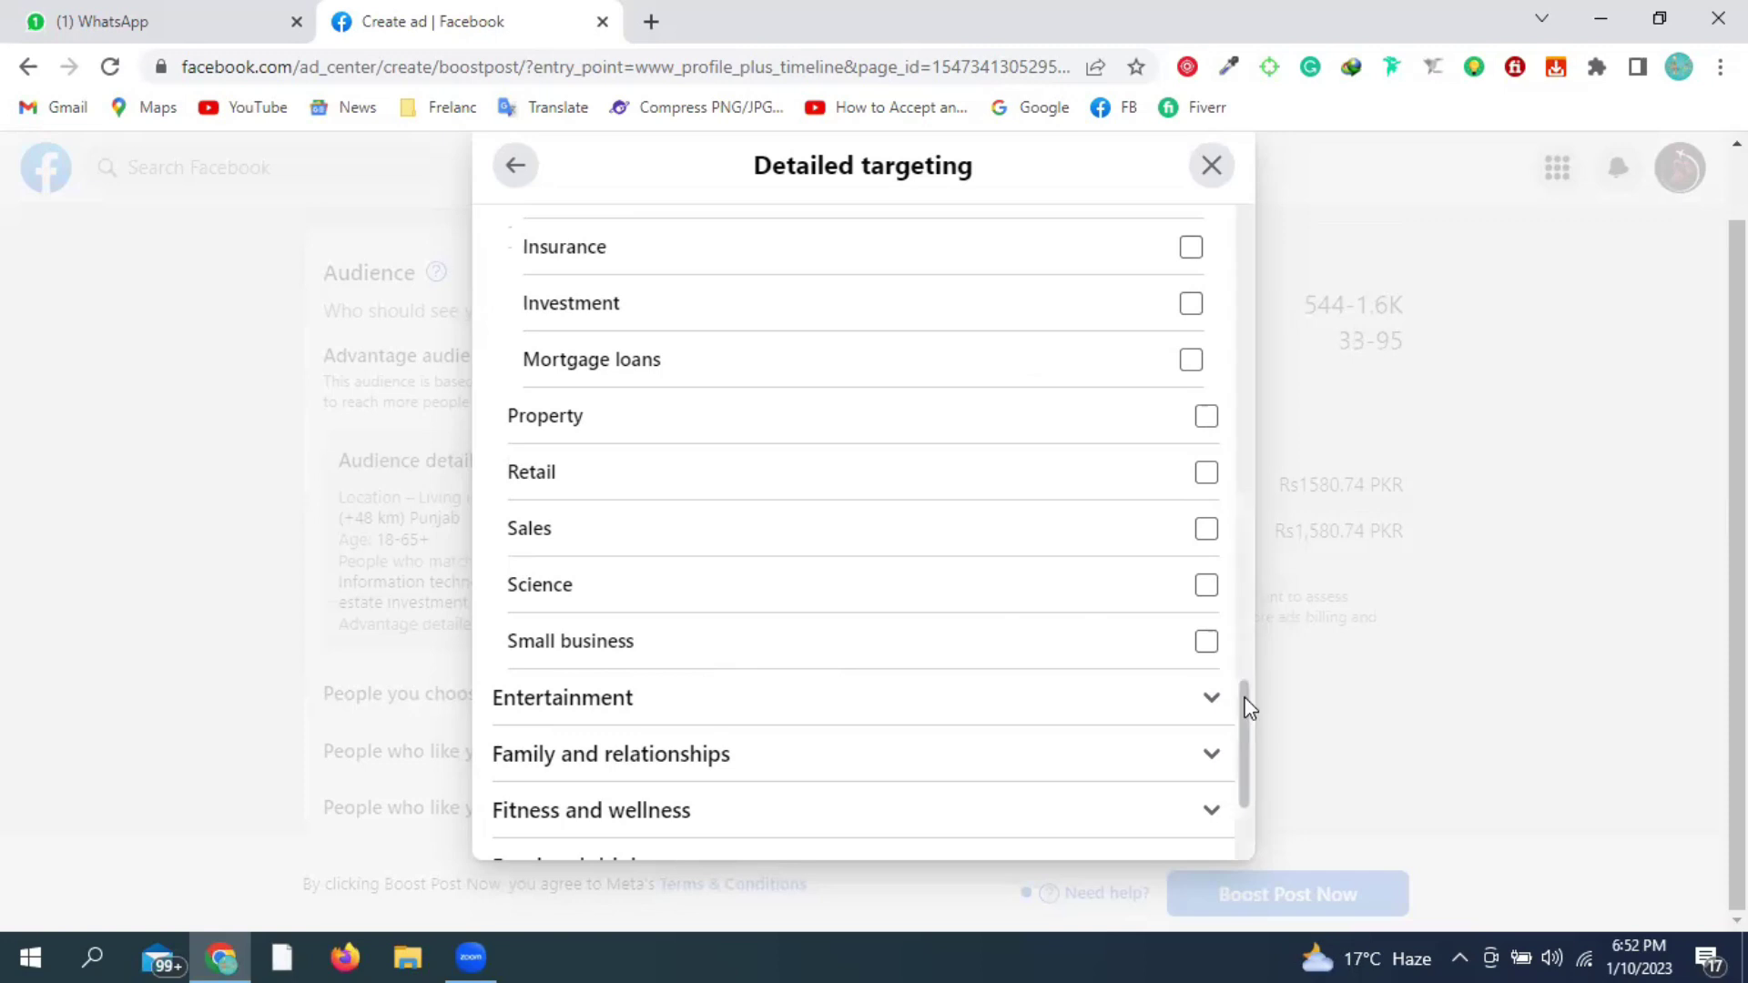
{"action": "scroll", "coordinate": [1248, 715], "scroll_direction": "down", "scroll_amount": 1}
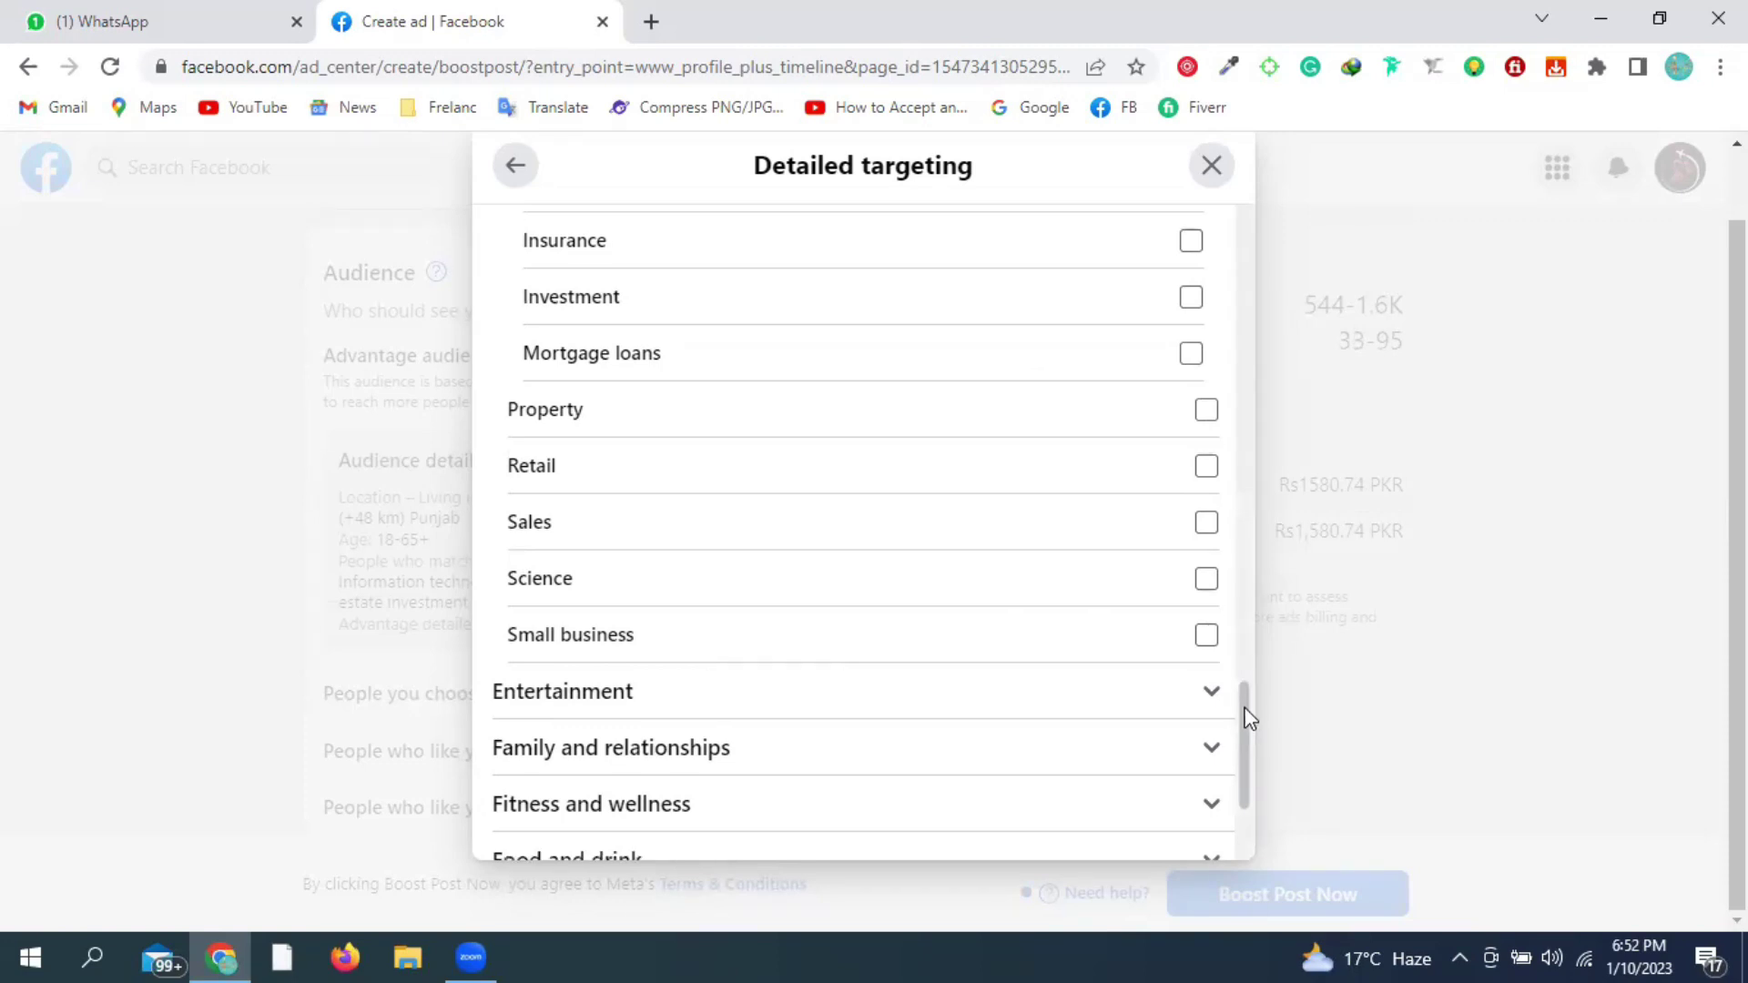
{"action": "scroll", "coordinate": [1248, 718], "scroll_direction": "down", "scroll_amount": 3}
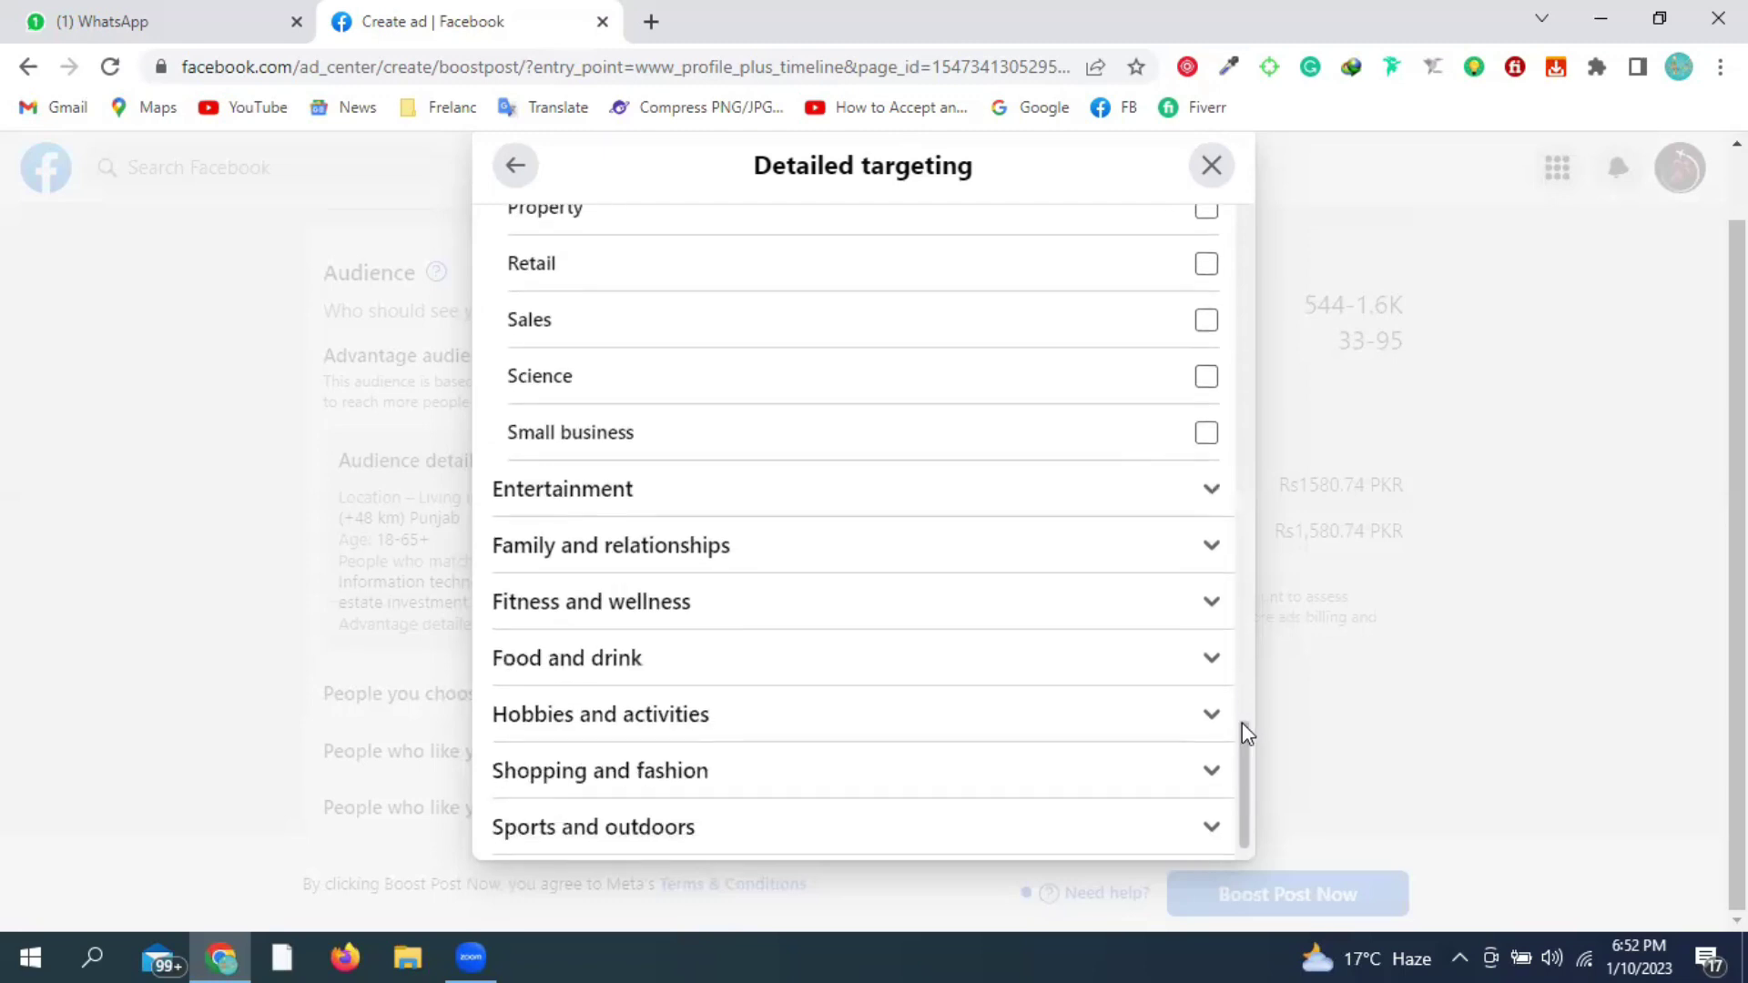
- Expand the Entertainment category and look through the interests in its Films subcategory
{"action": "left_click", "coordinate": [702, 432]}
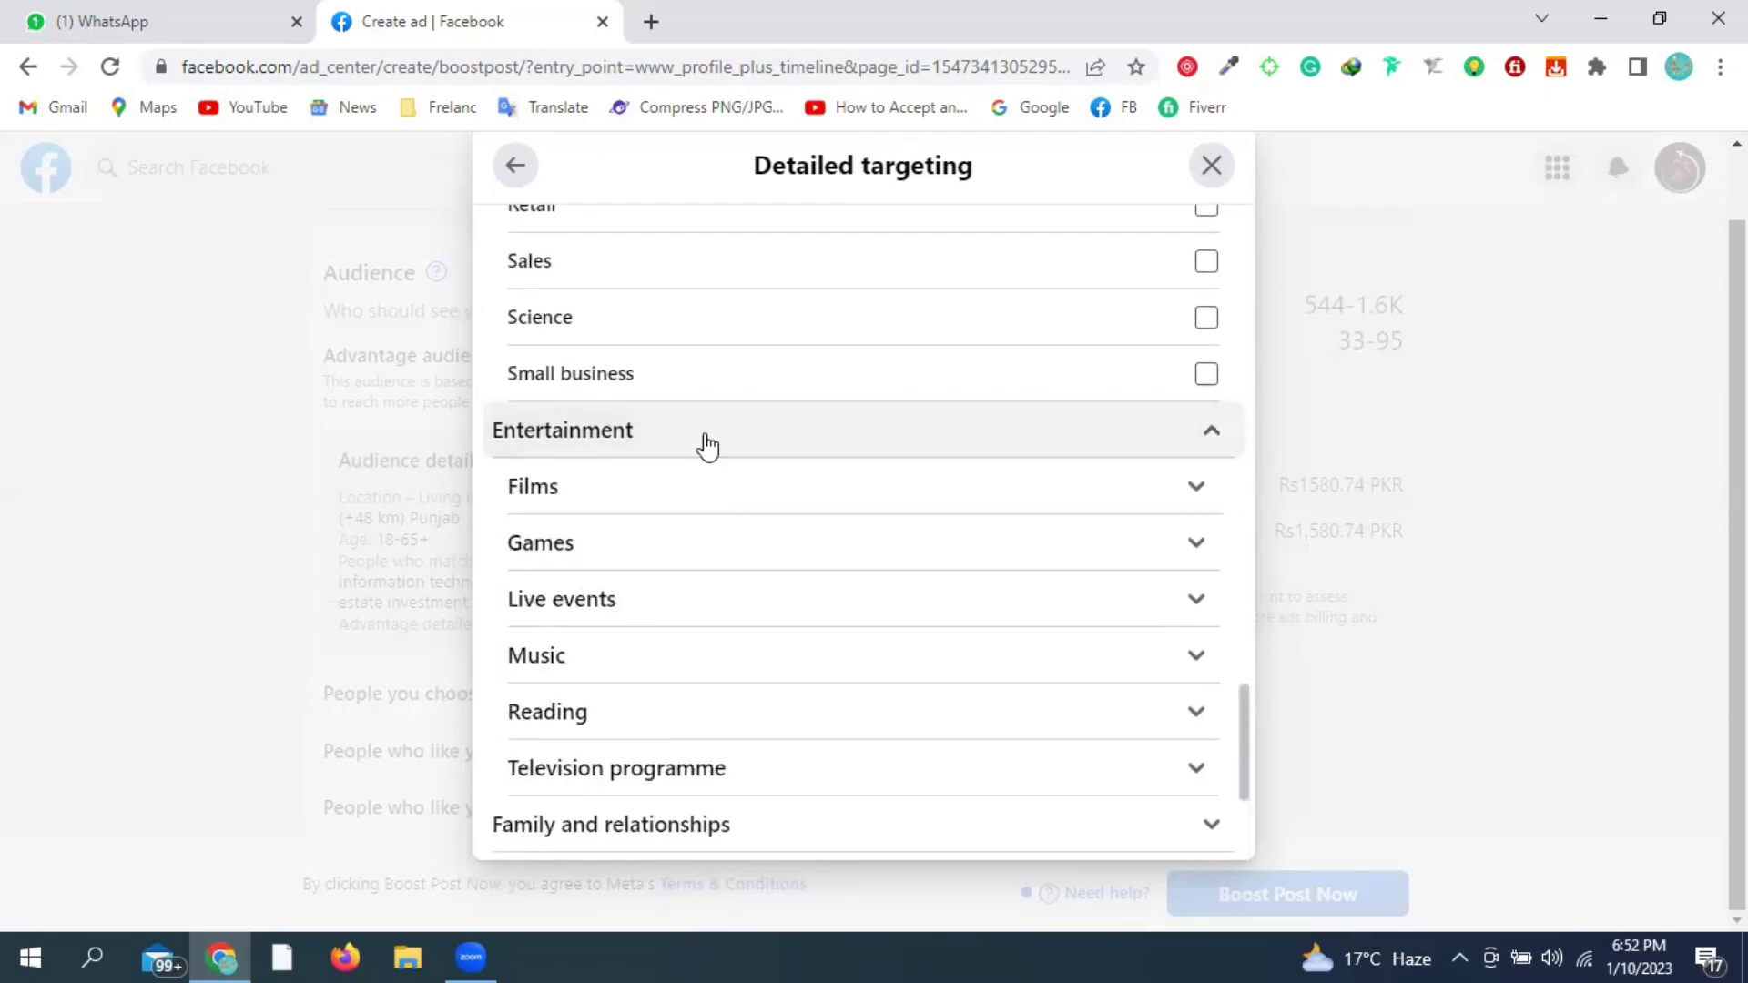
{"action": "left_click", "coordinate": [1023, 496]}
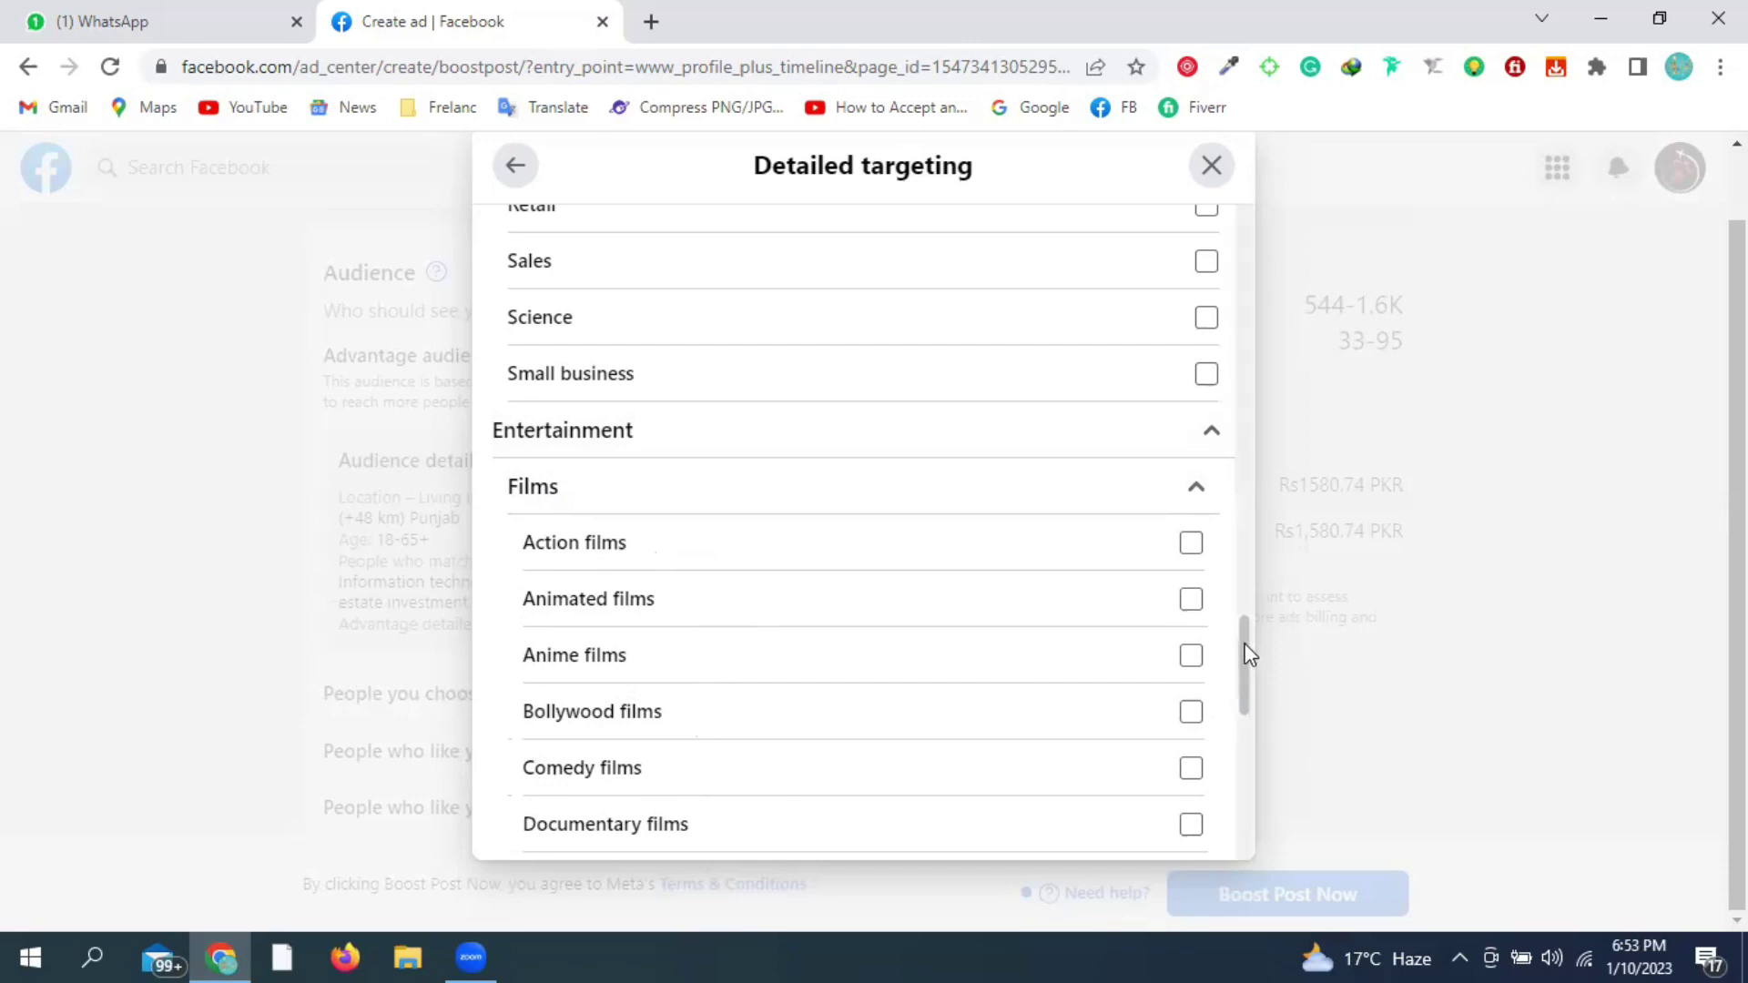
{"action": "left_click_drag", "start_coordinate": [1247, 654], "coordinate": [1244, 689]}
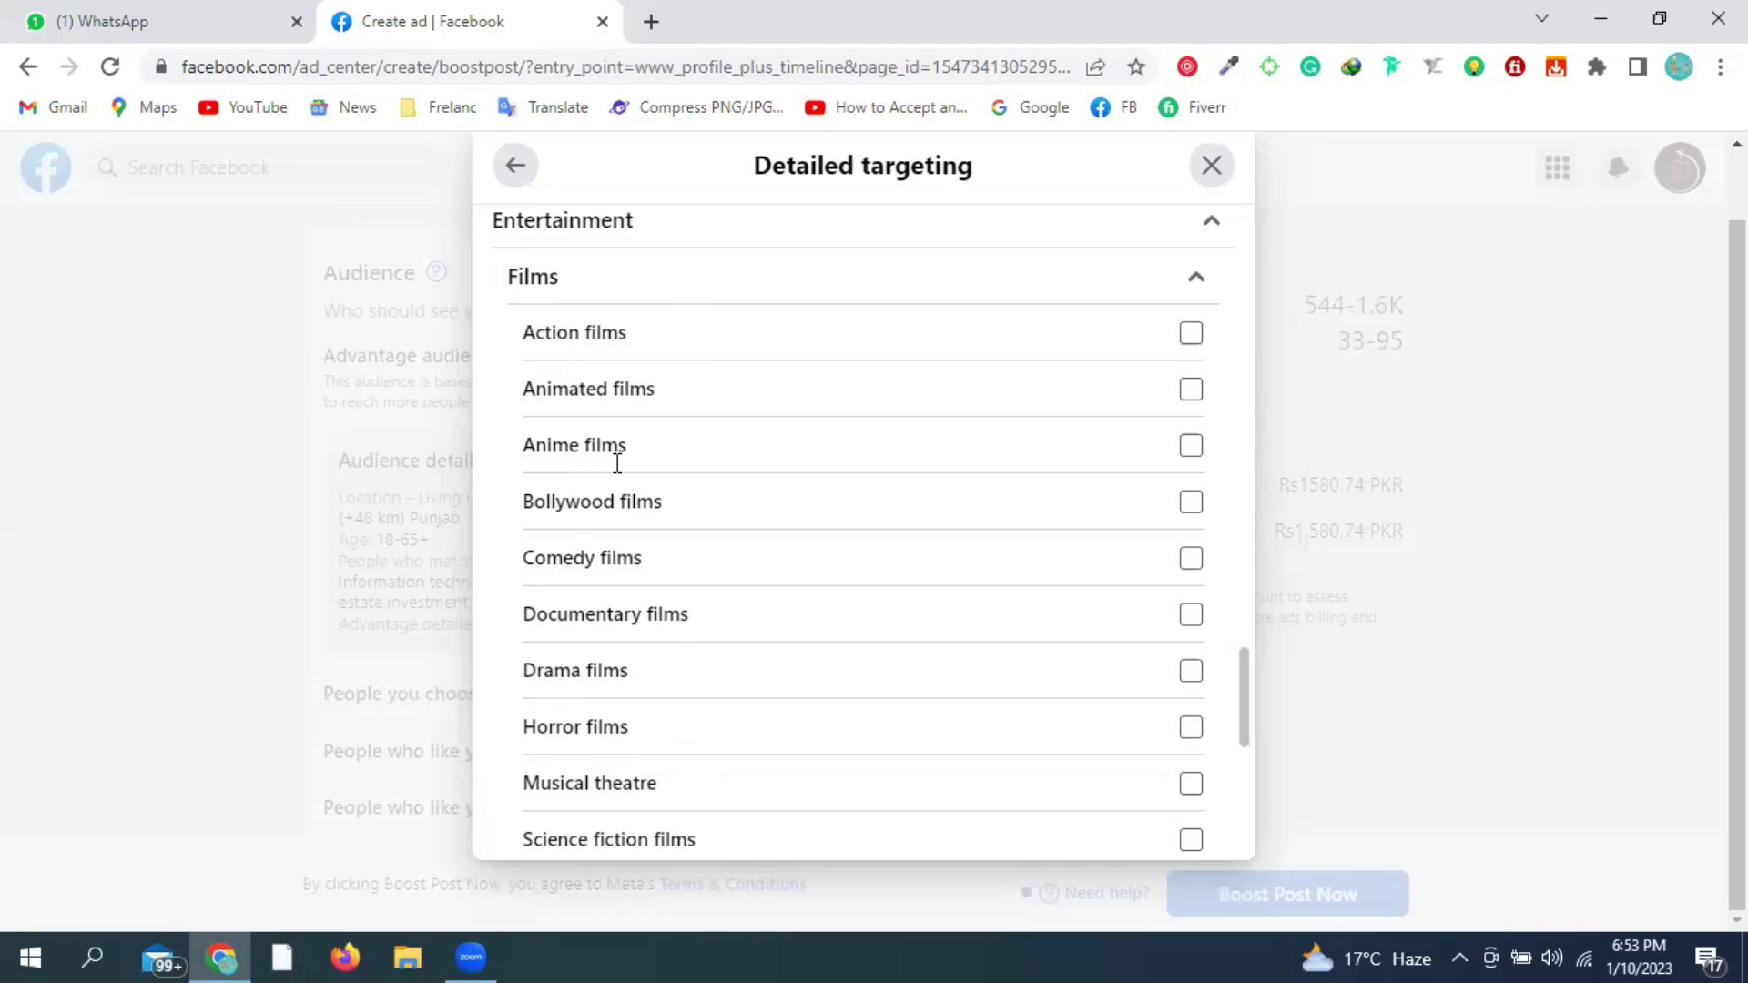
{"action": "scroll", "coordinate": [617, 464], "scroll_direction": "down", "scroll_amount": 3}
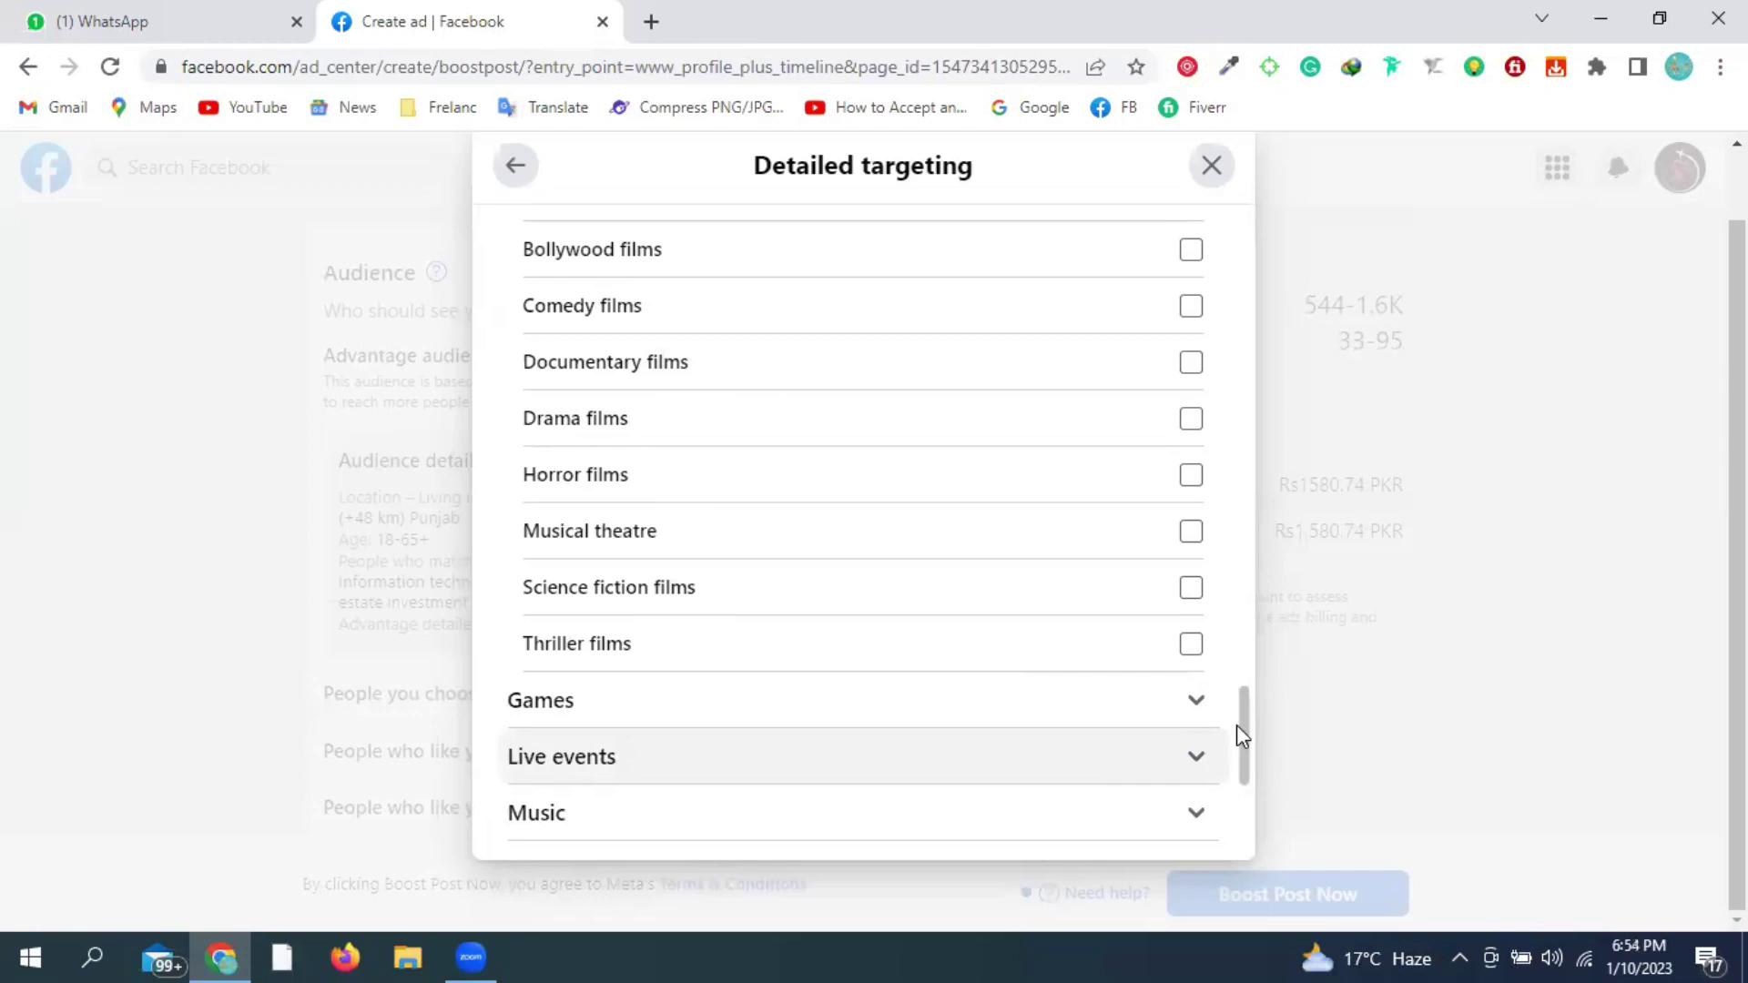
{"action": "left_click_drag", "start_coordinate": [1236, 725], "coordinate": [1249, 769]}
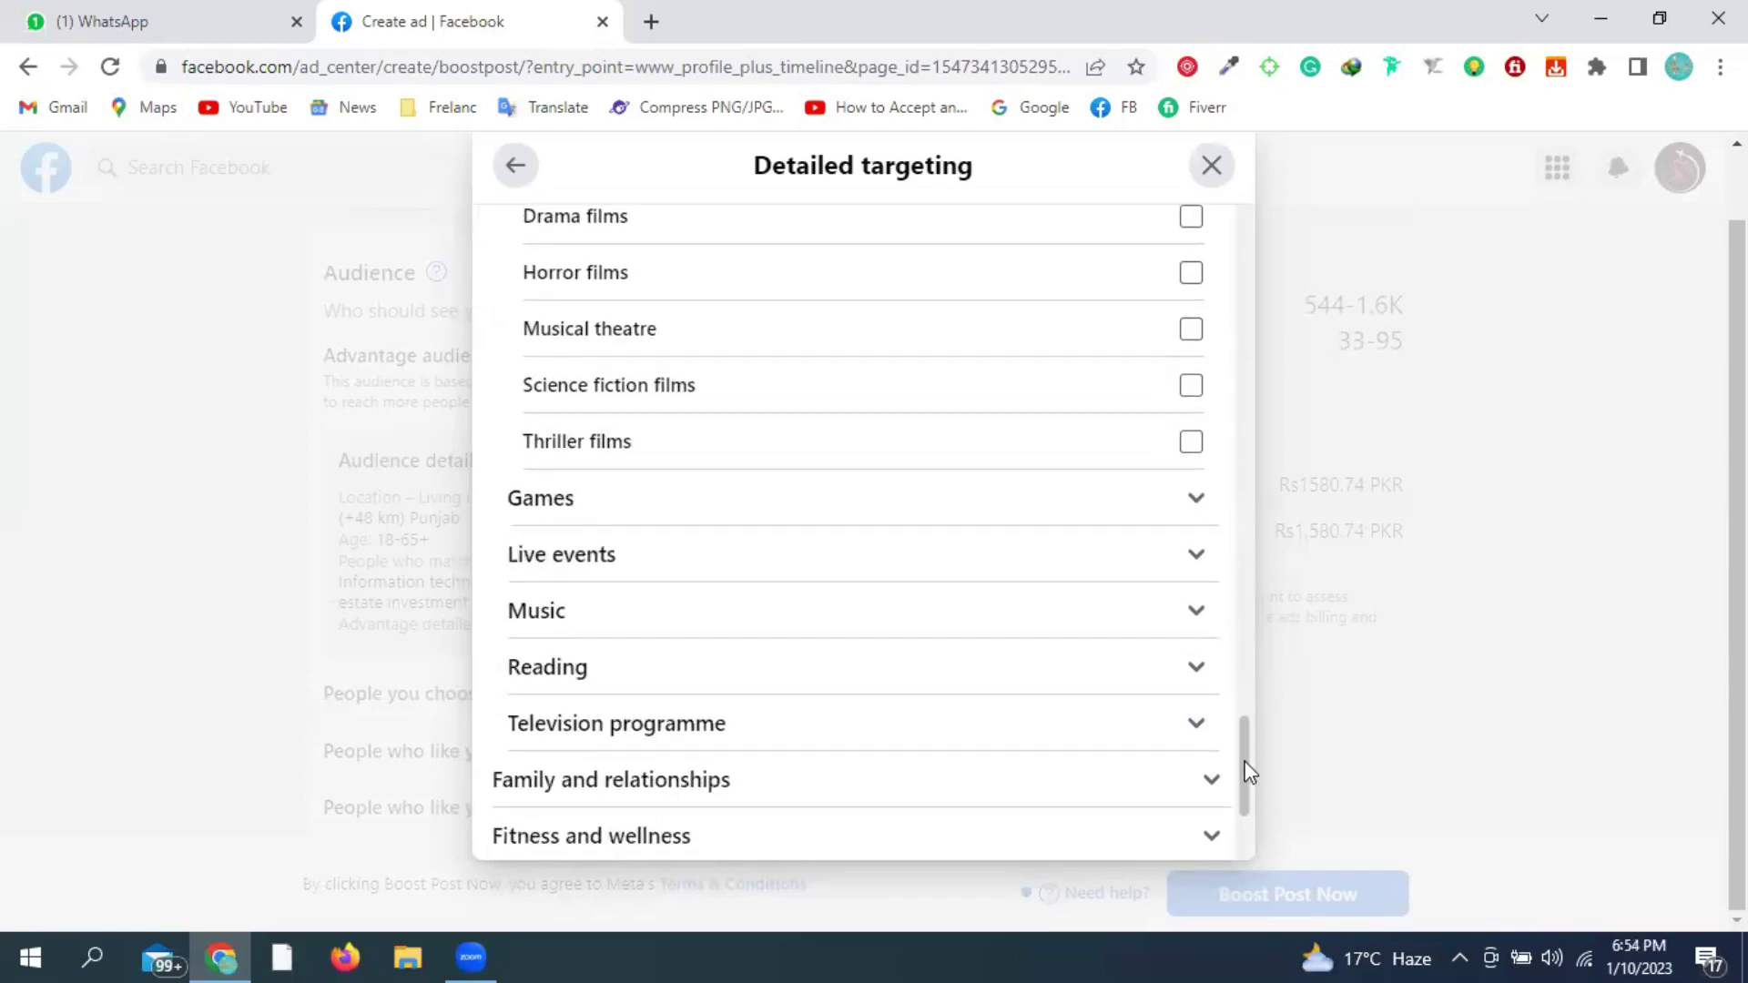
- Expand the Games subcategory of Entertainment and look through its game interests
{"action": "left_click", "coordinate": [726, 466]}
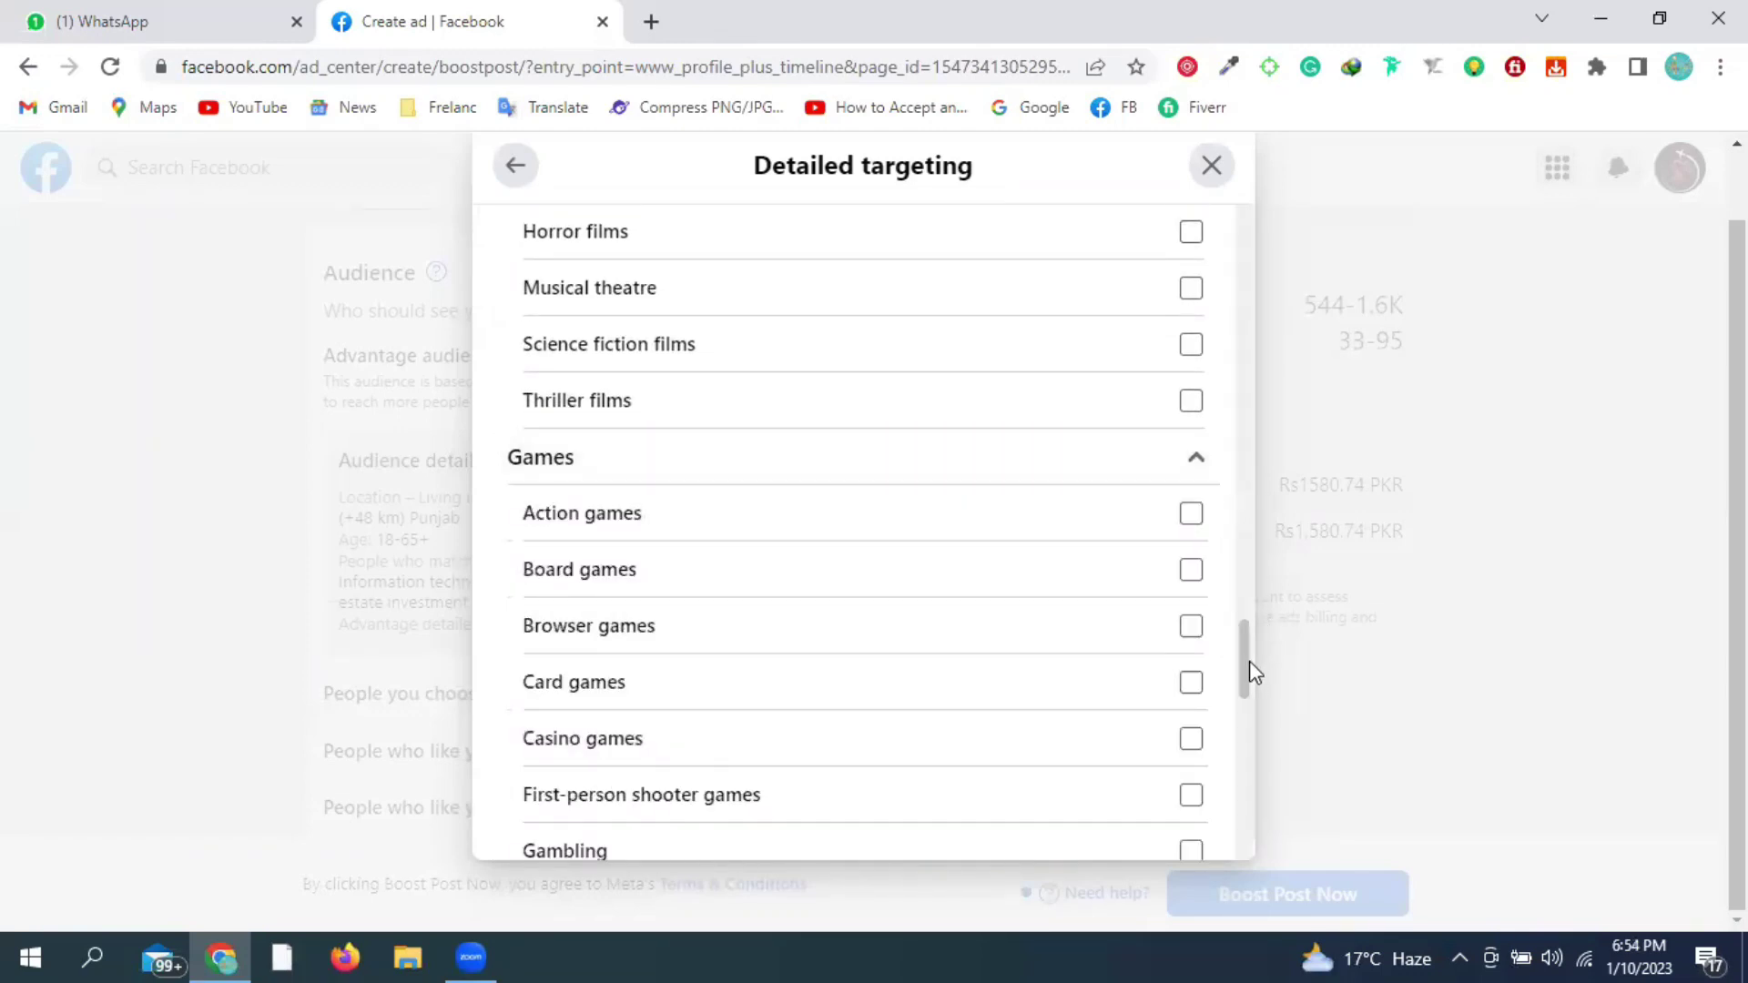
{"action": "left_click_drag", "start_coordinate": [1244, 675], "coordinate": [1245, 700]}
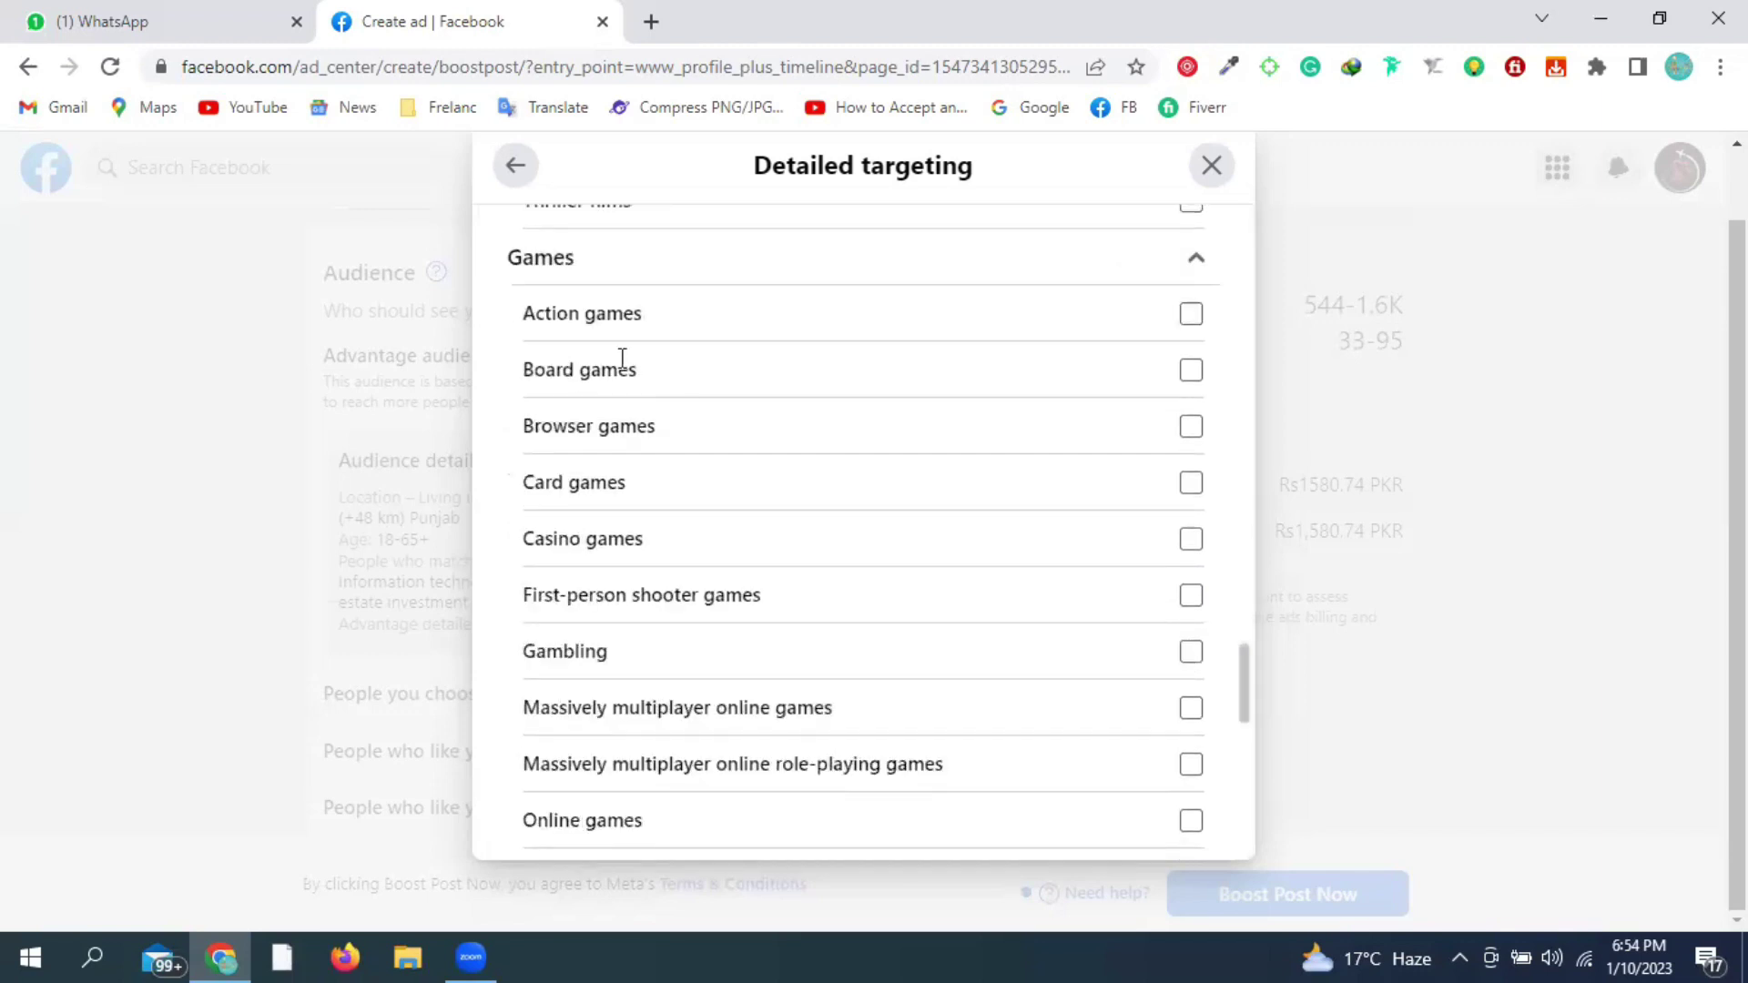
{"action": "mouse_move", "coordinate": [526, 315]}
{"action": "left_mouse_down"}
{"action": "mouse_move", "coordinate": [624, 314]}
{"action": "mouse_move", "coordinate": [499, 332]}
{"action": "left_mouse_up"}
{"action": "left_click", "coordinate": [500, 332]}
{"action": "left_click_drag", "start_coordinate": [1247, 694], "coordinate": [1242, 708]}
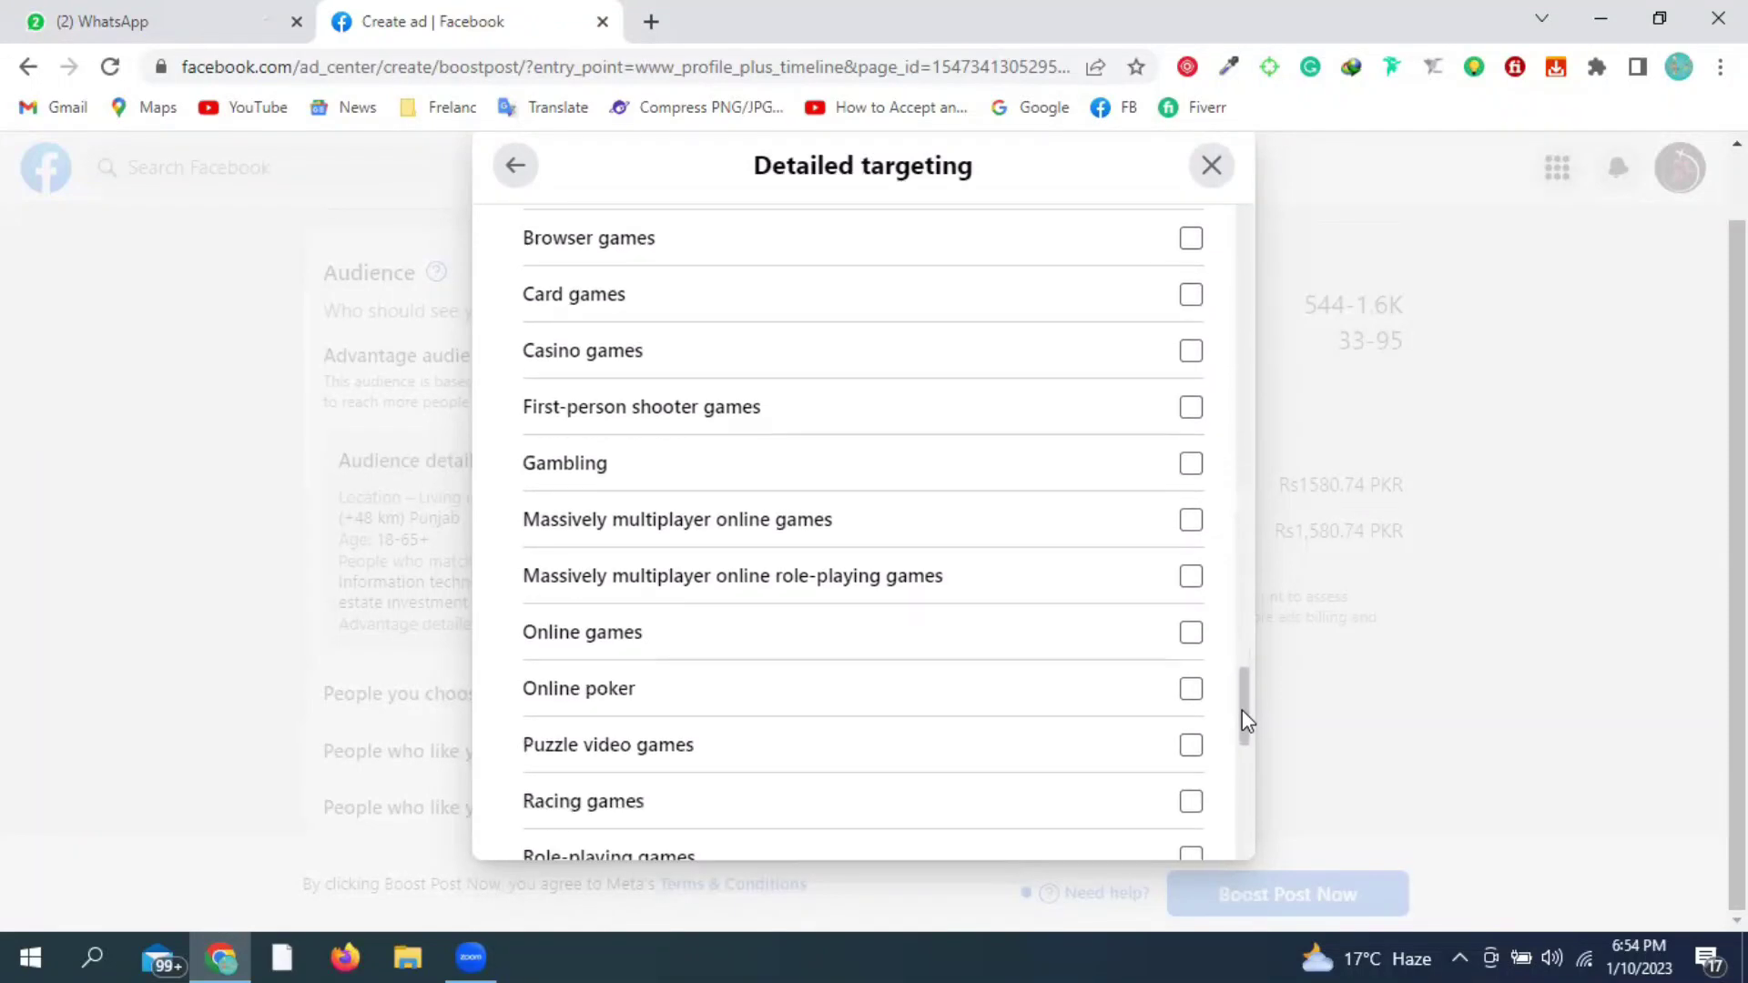
{"action": "scroll", "coordinate": [1242, 721], "scroll_direction": "down", "scroll_amount": 2}
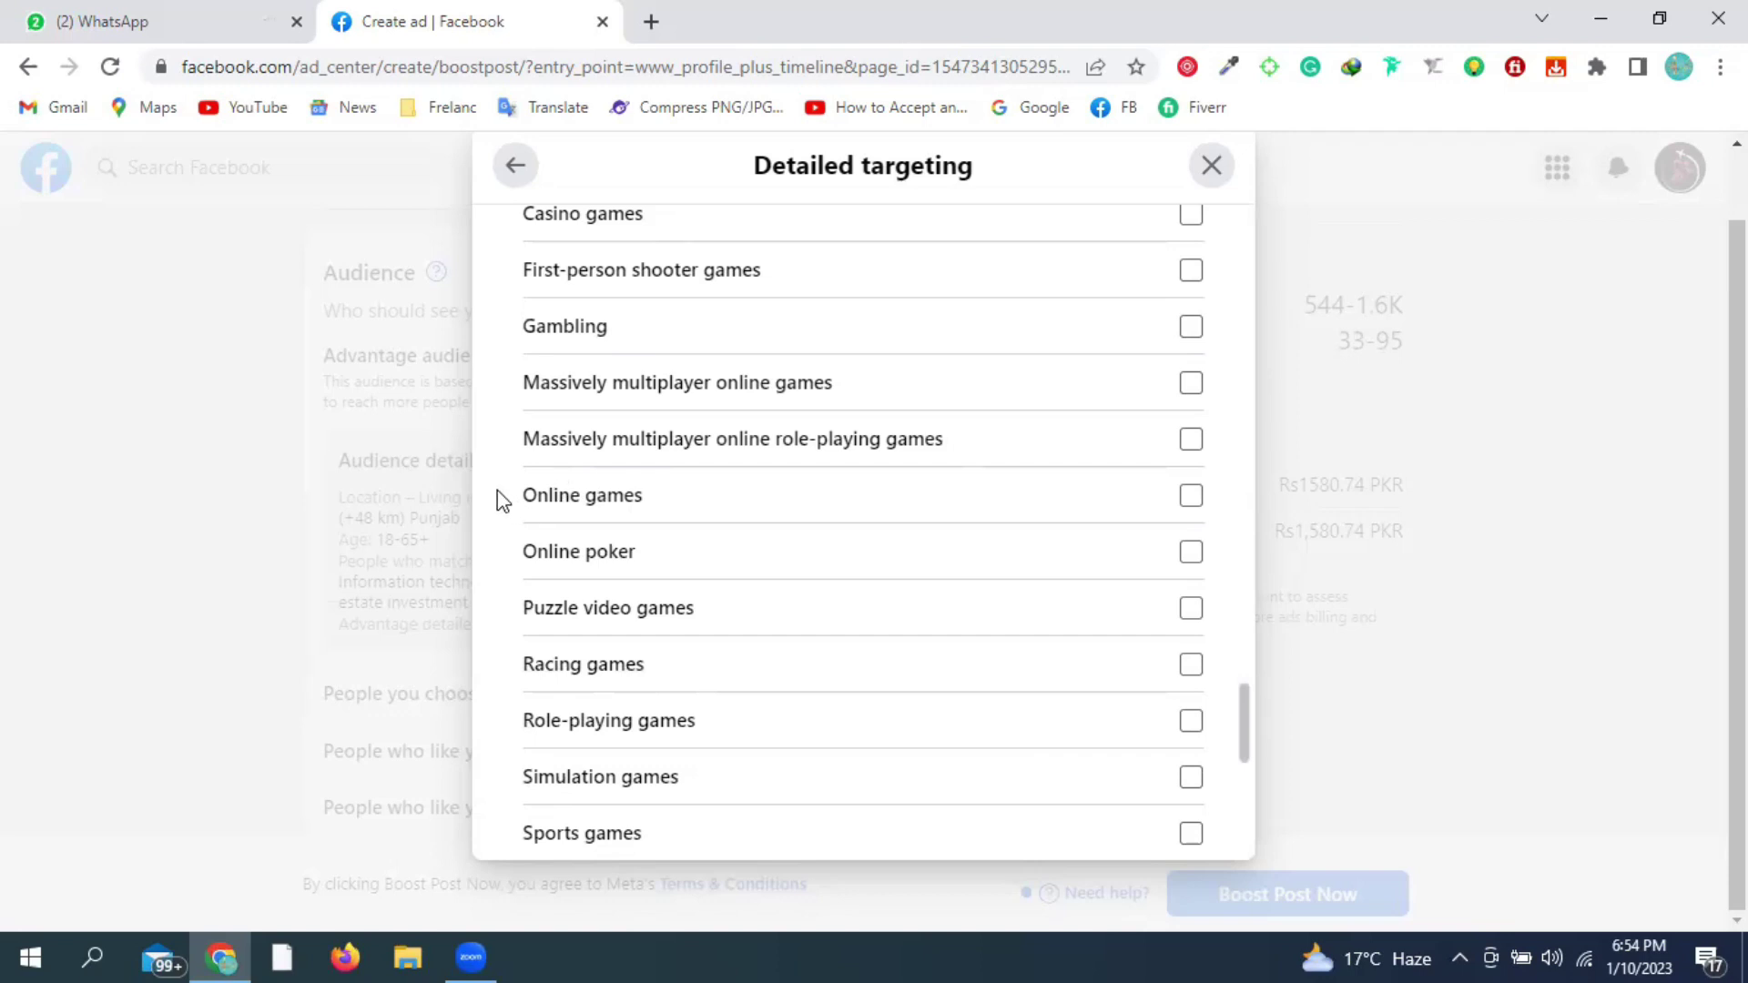
{"action": "left_click_drag", "start_coordinate": [499, 501], "coordinate": [652, 495]}
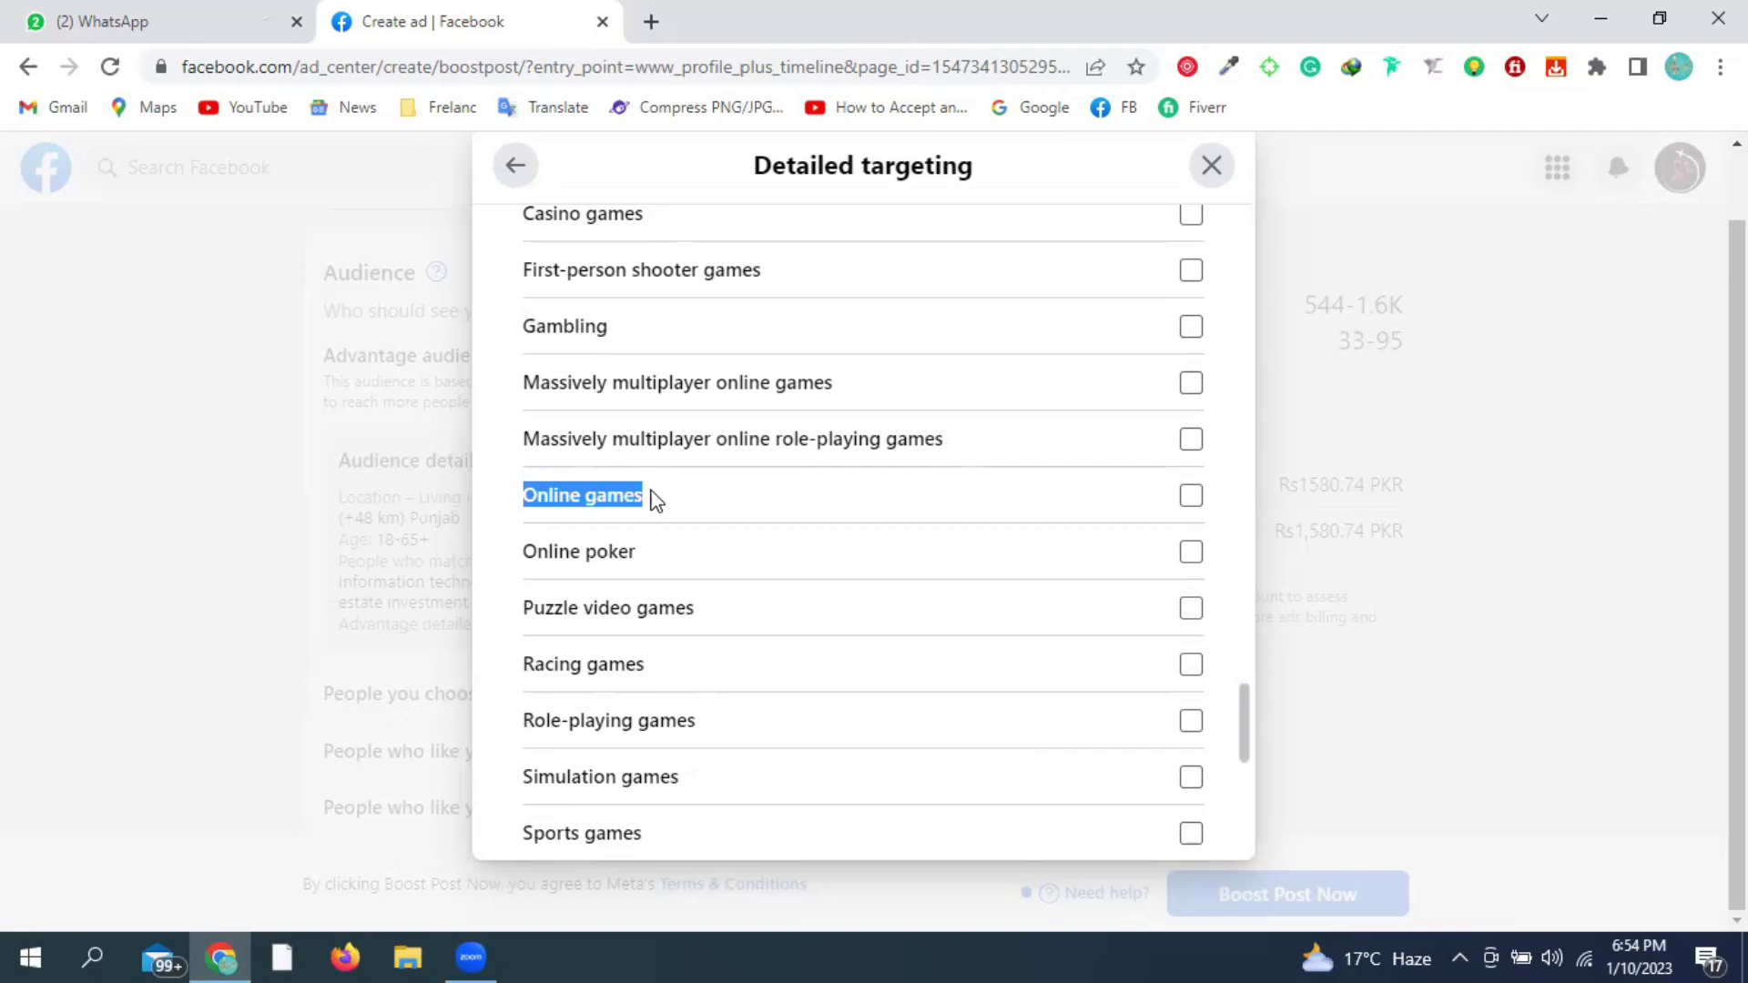
{"action": "left_click", "coordinate": [500, 491]}
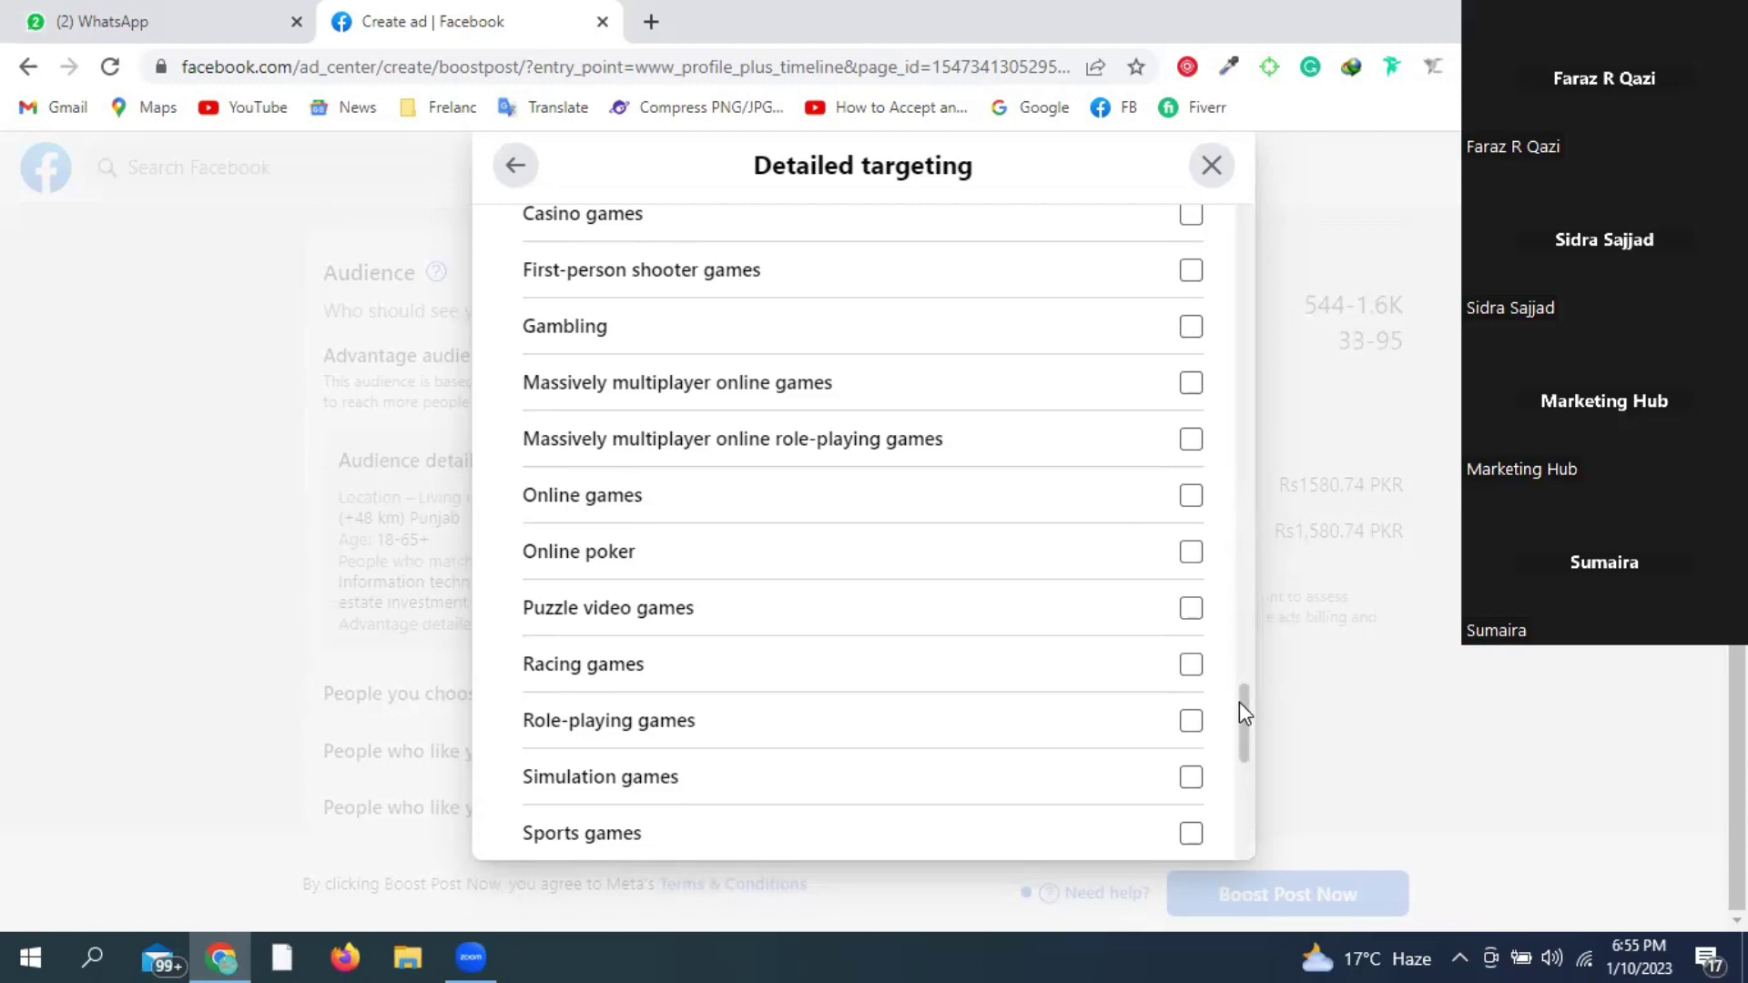
{"action": "scroll", "coordinate": [1242, 711], "scroll_direction": "down", "scroll_amount": 1}
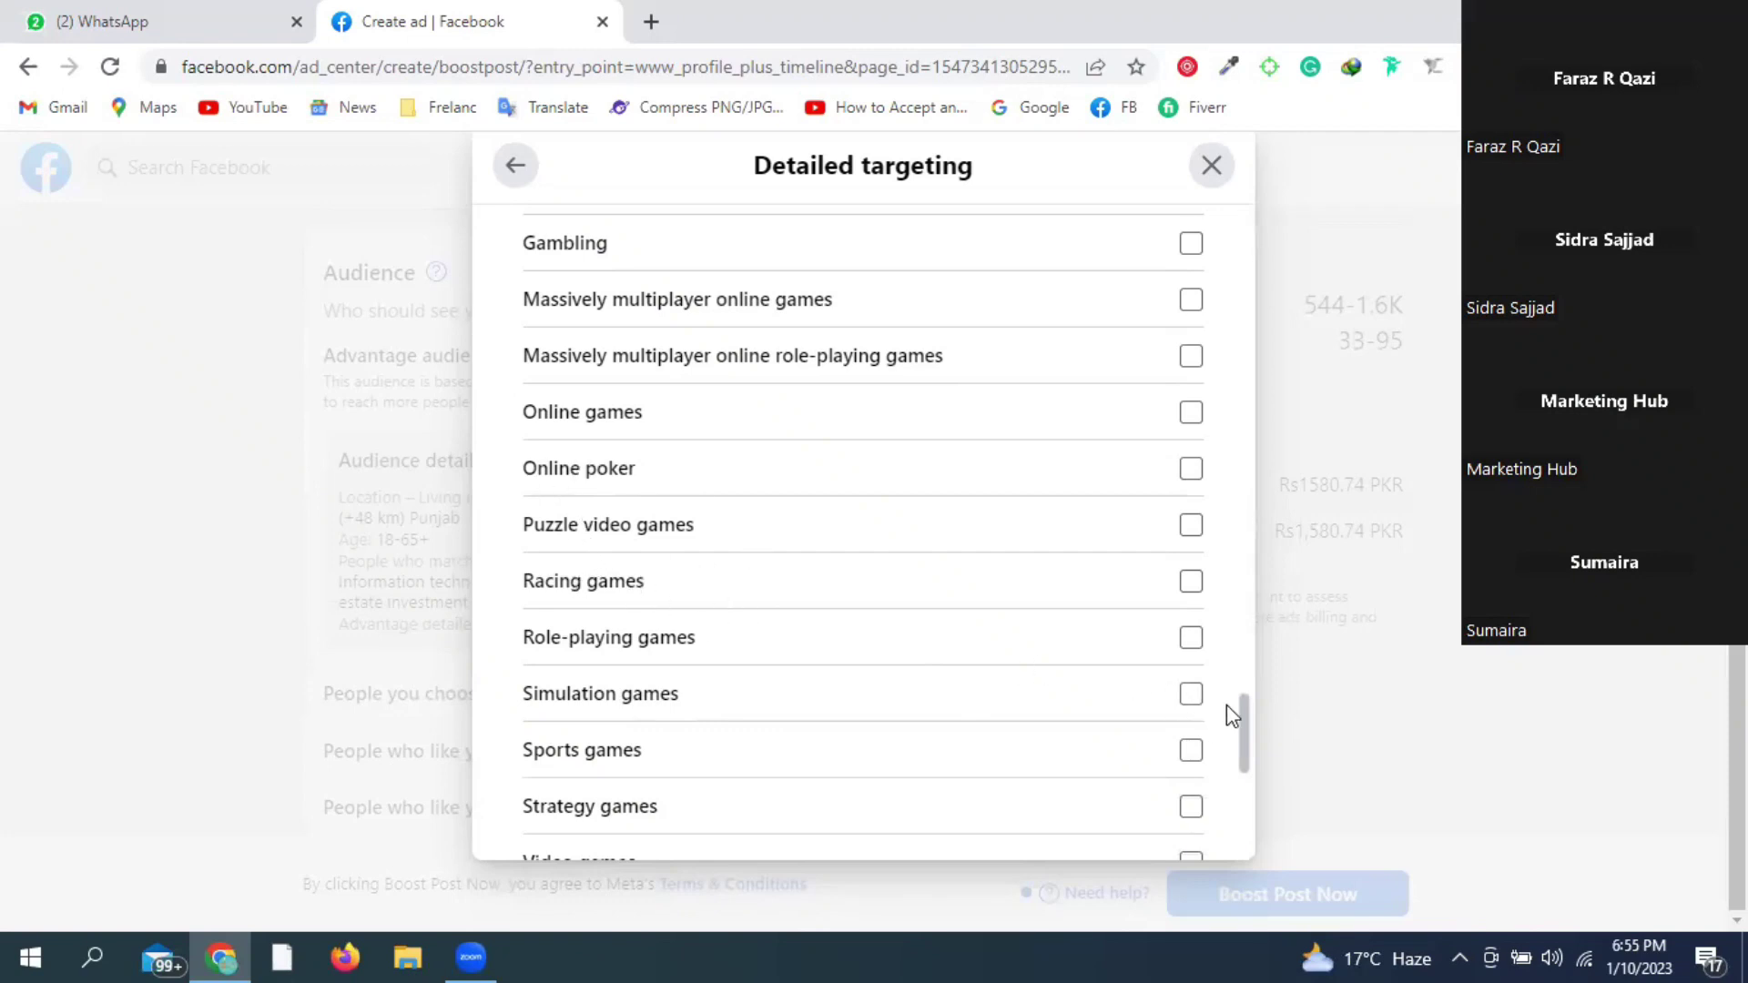
- Go past the remaining game interests, expand the Family and relationships category and look through its interests
{"action": "left_click_drag", "start_coordinate": [1242, 729], "coordinate": [1241, 775]}
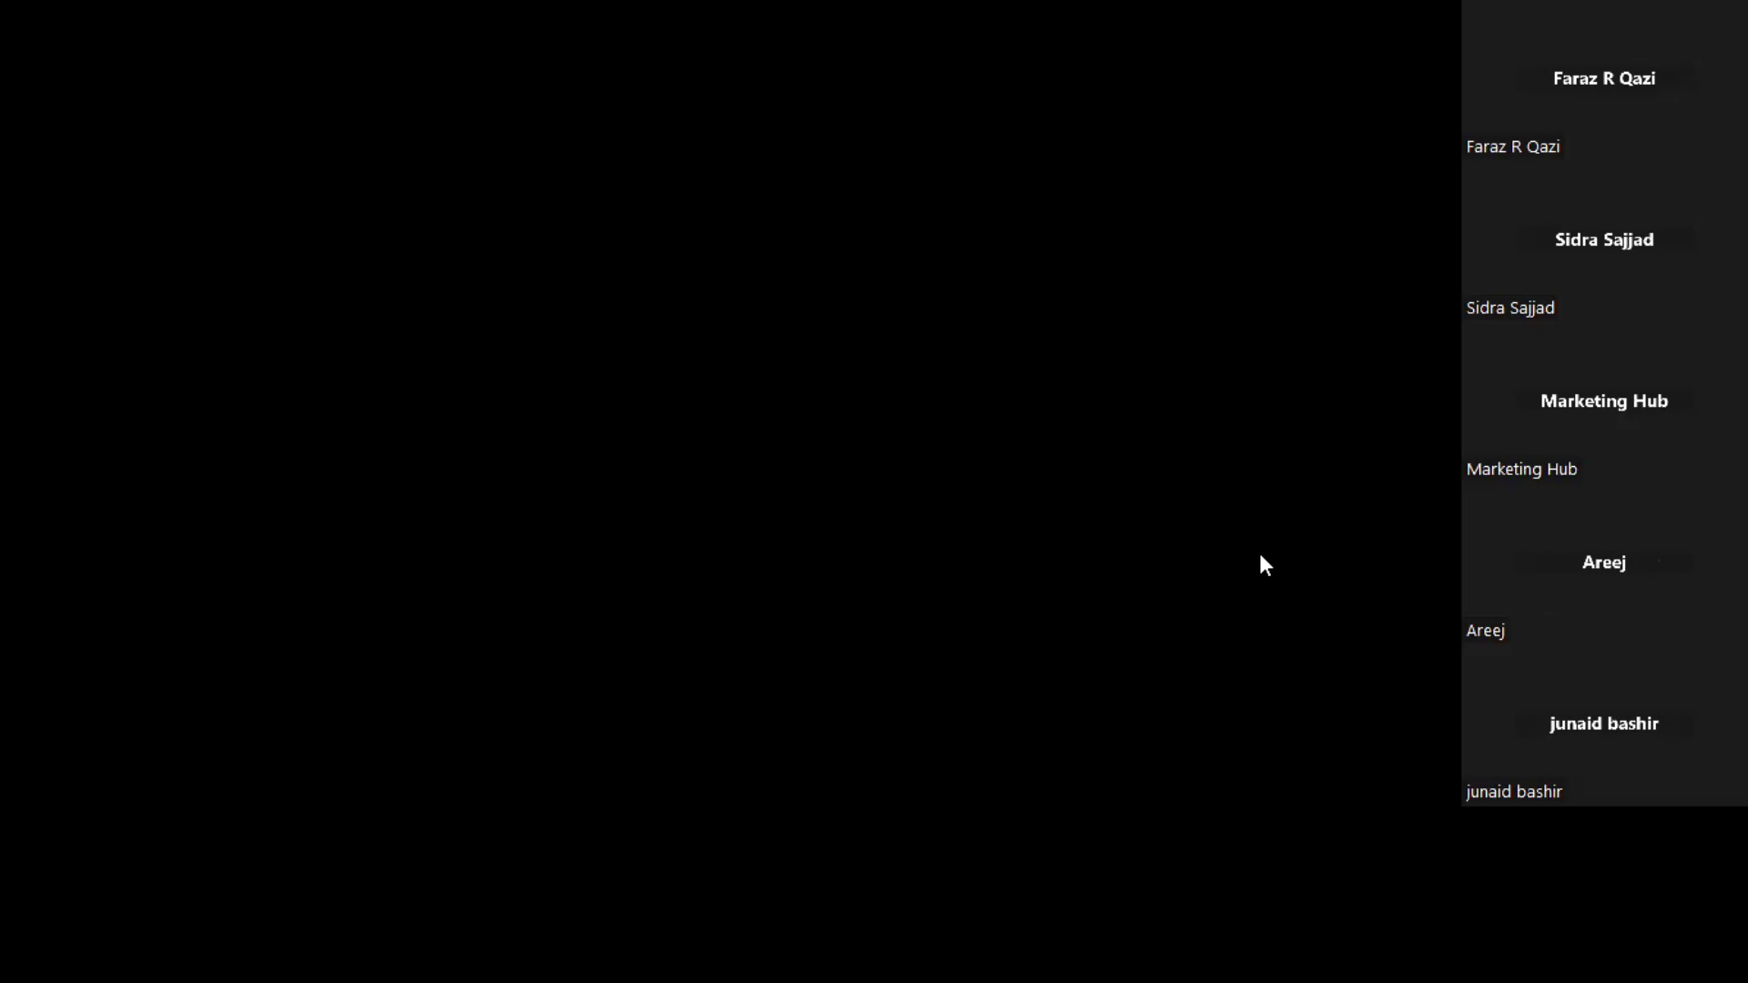
{"action": "scroll", "coordinate": [1249, 810], "scroll_direction": "down", "scroll_amount": 3}
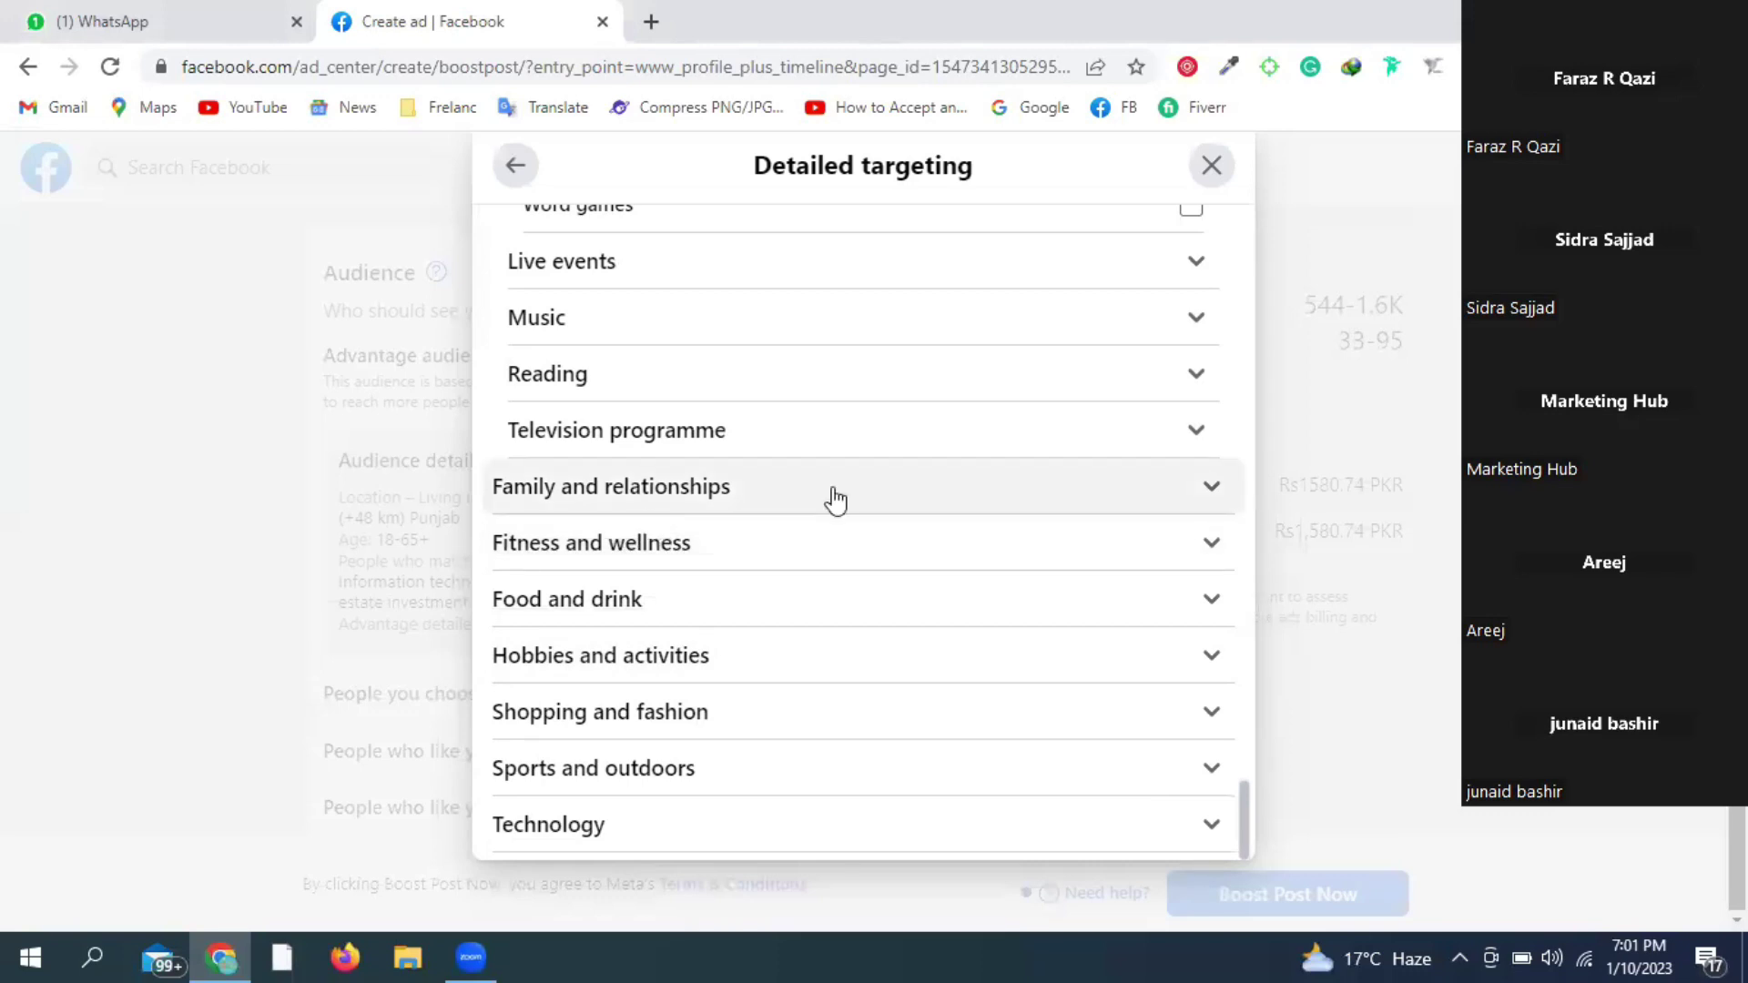
{"action": "left_click", "coordinate": [1211, 487]}
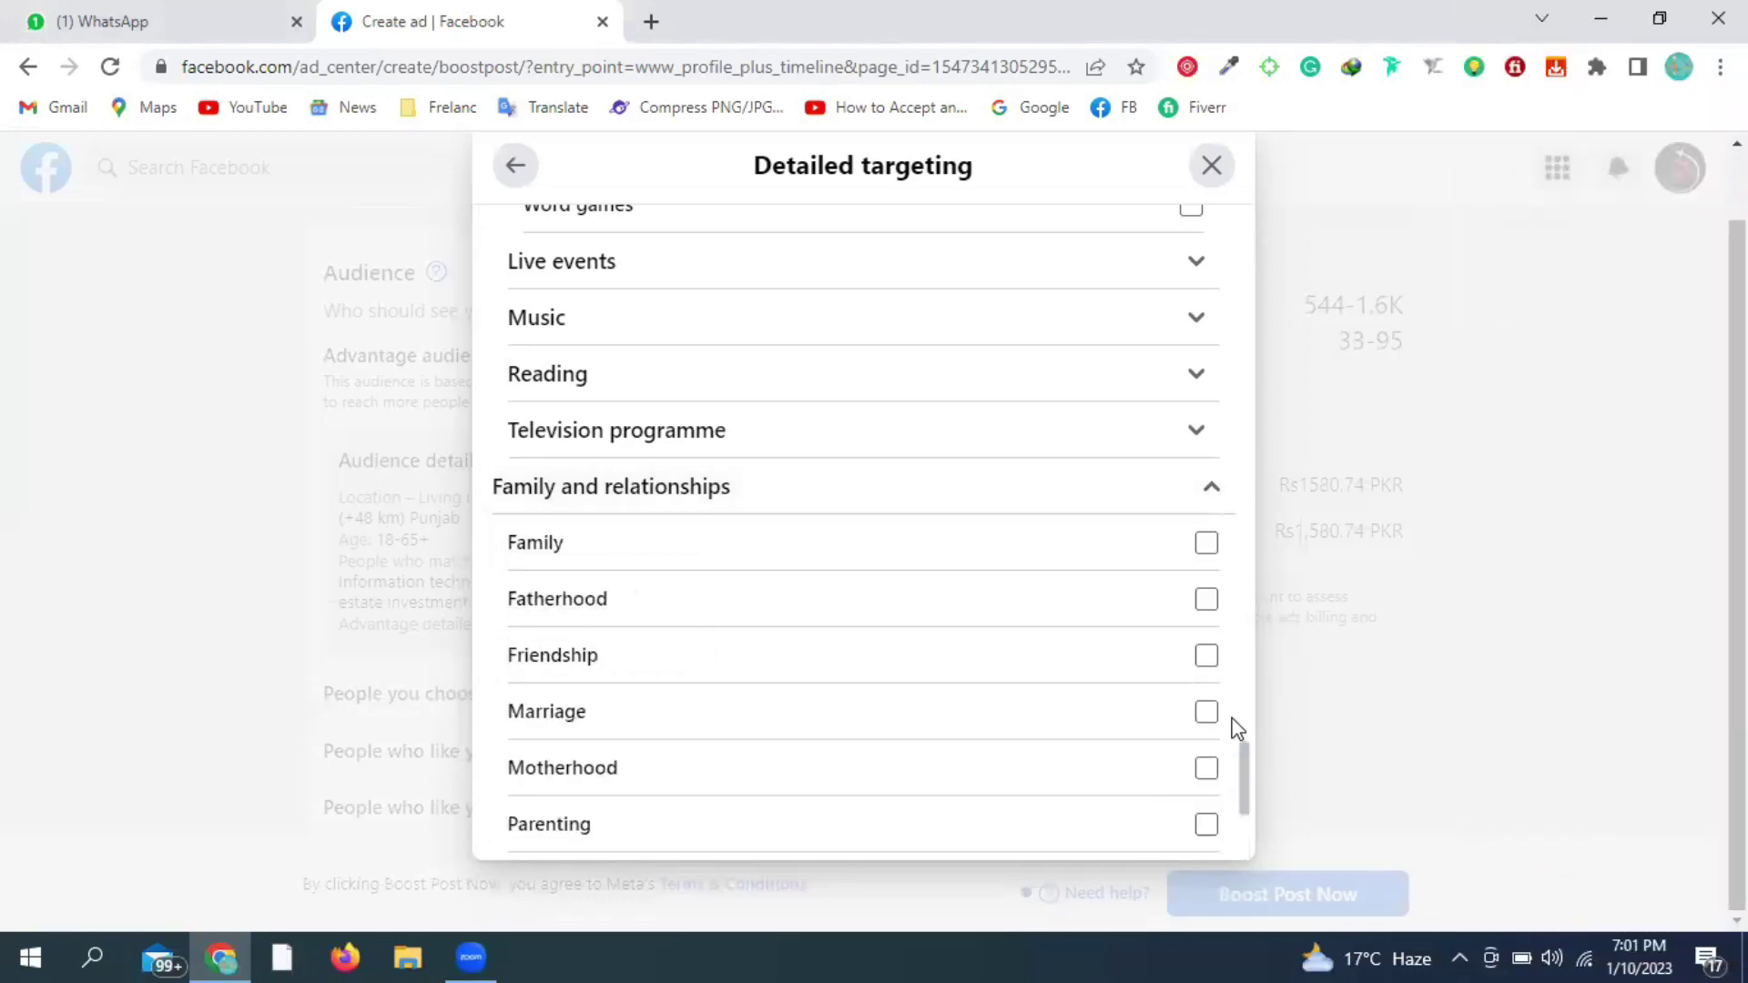
{"action": "scroll", "coordinate": [1236, 728], "scroll_direction": "down", "scroll_amount": 1}
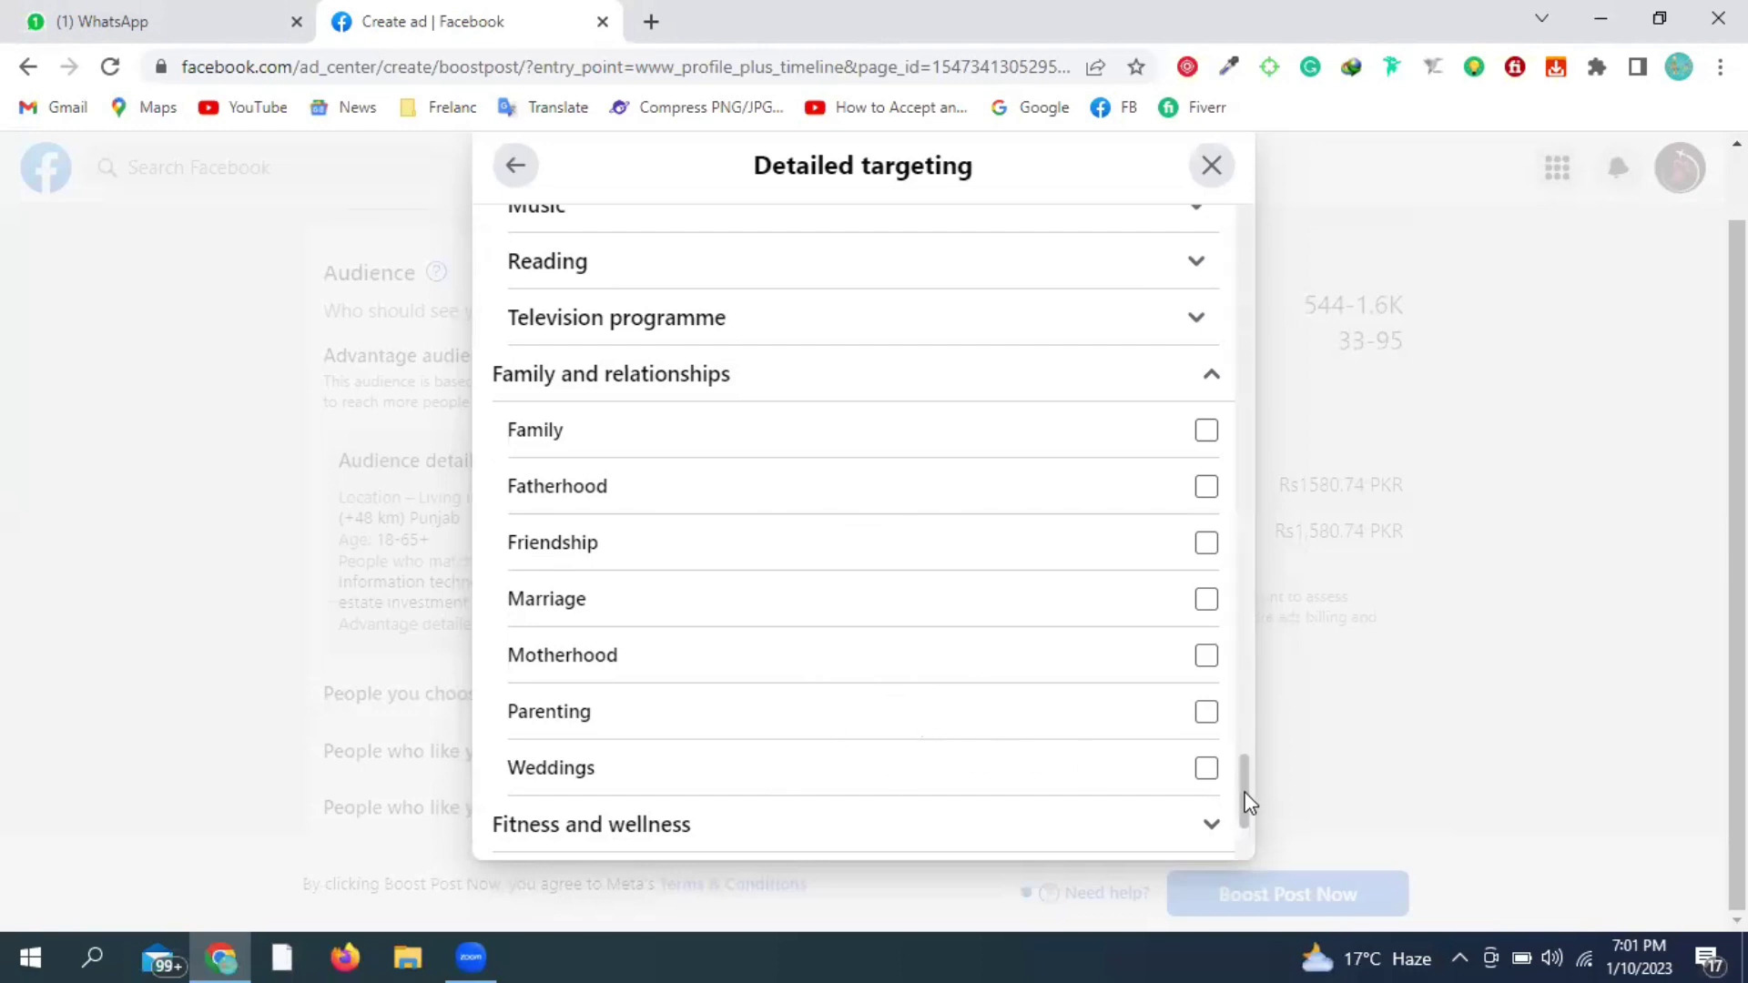
- Expand the Fitness and wellness category and look through its interests
{"action": "scroll", "coordinate": [1249, 813], "scroll_direction": "down", "scroll_amount": 3}
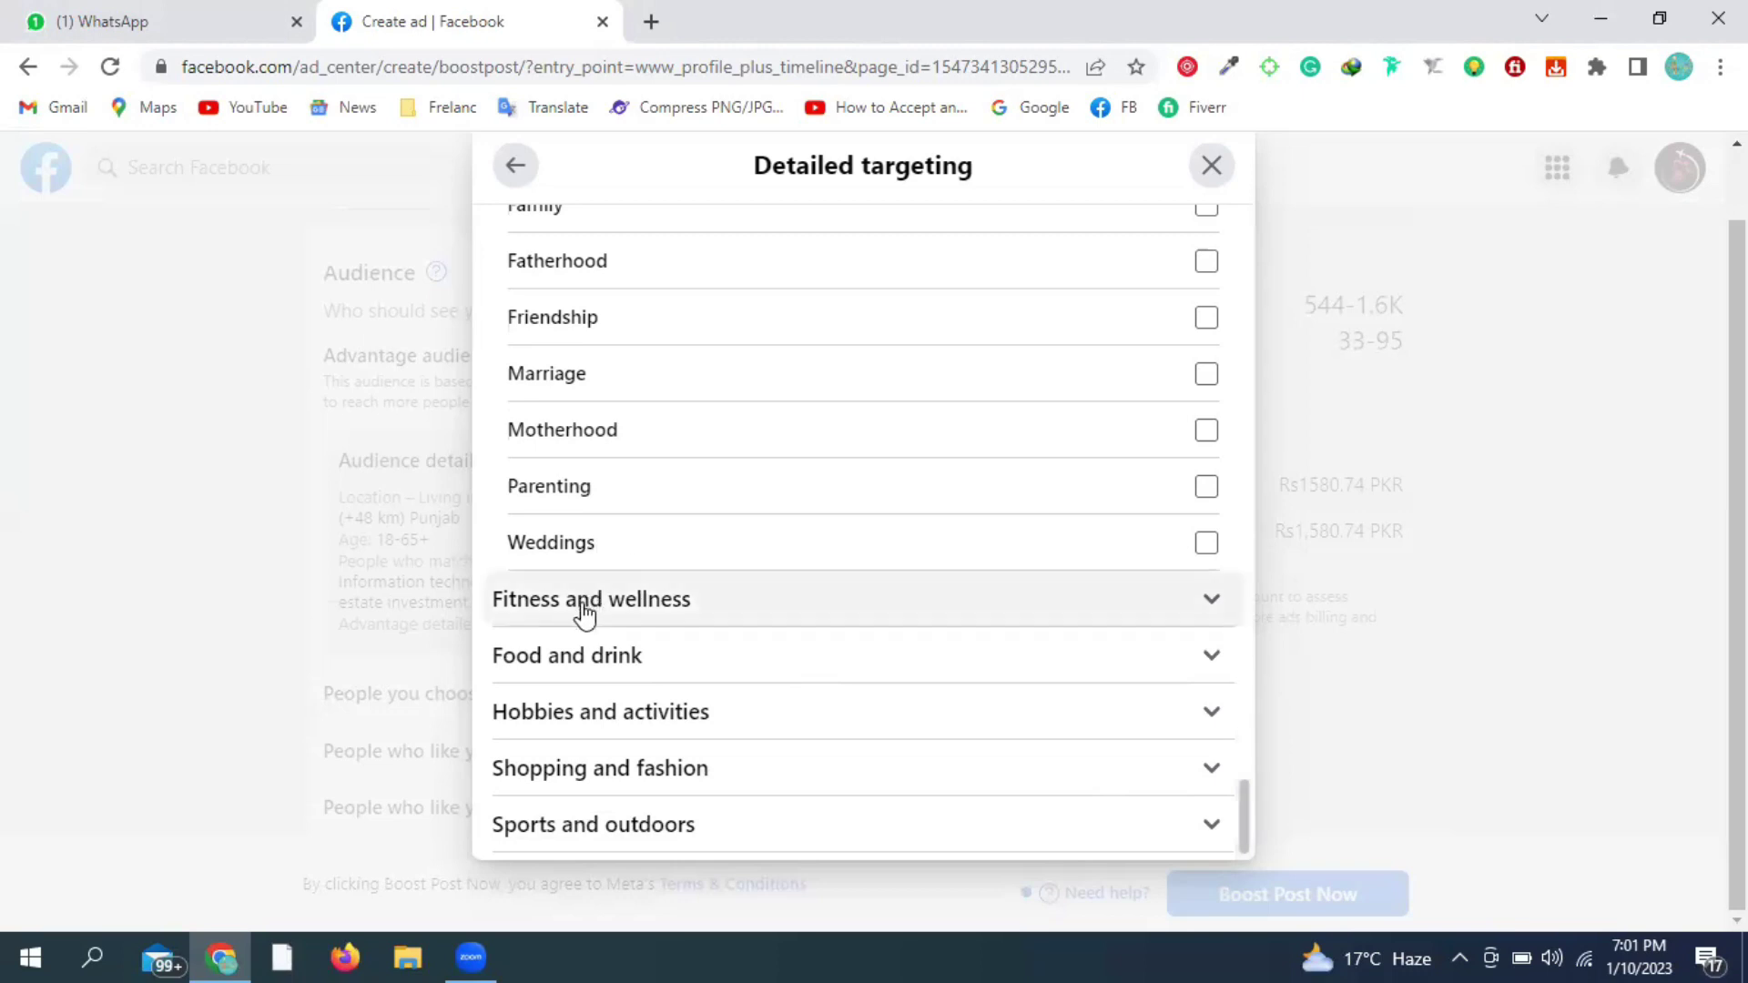
{"action": "left_click", "coordinate": [731, 616]}
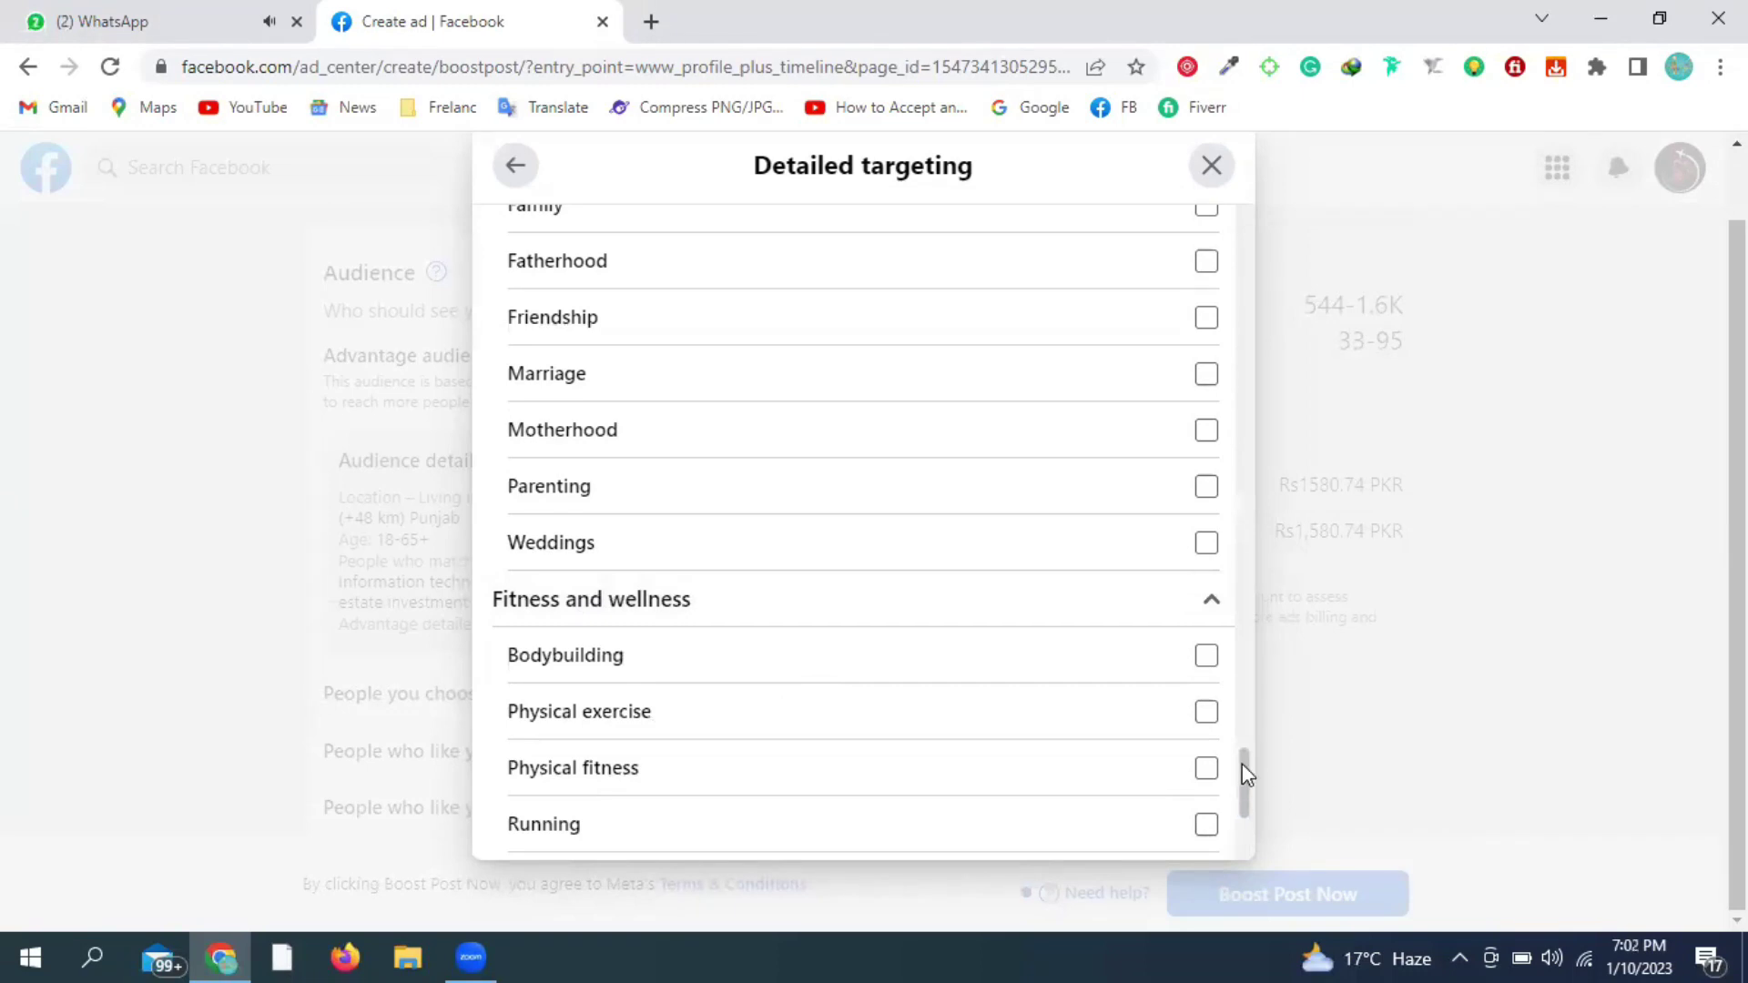
{"action": "left_click_drag", "start_coordinate": [1242, 766], "coordinate": [1243, 792]}
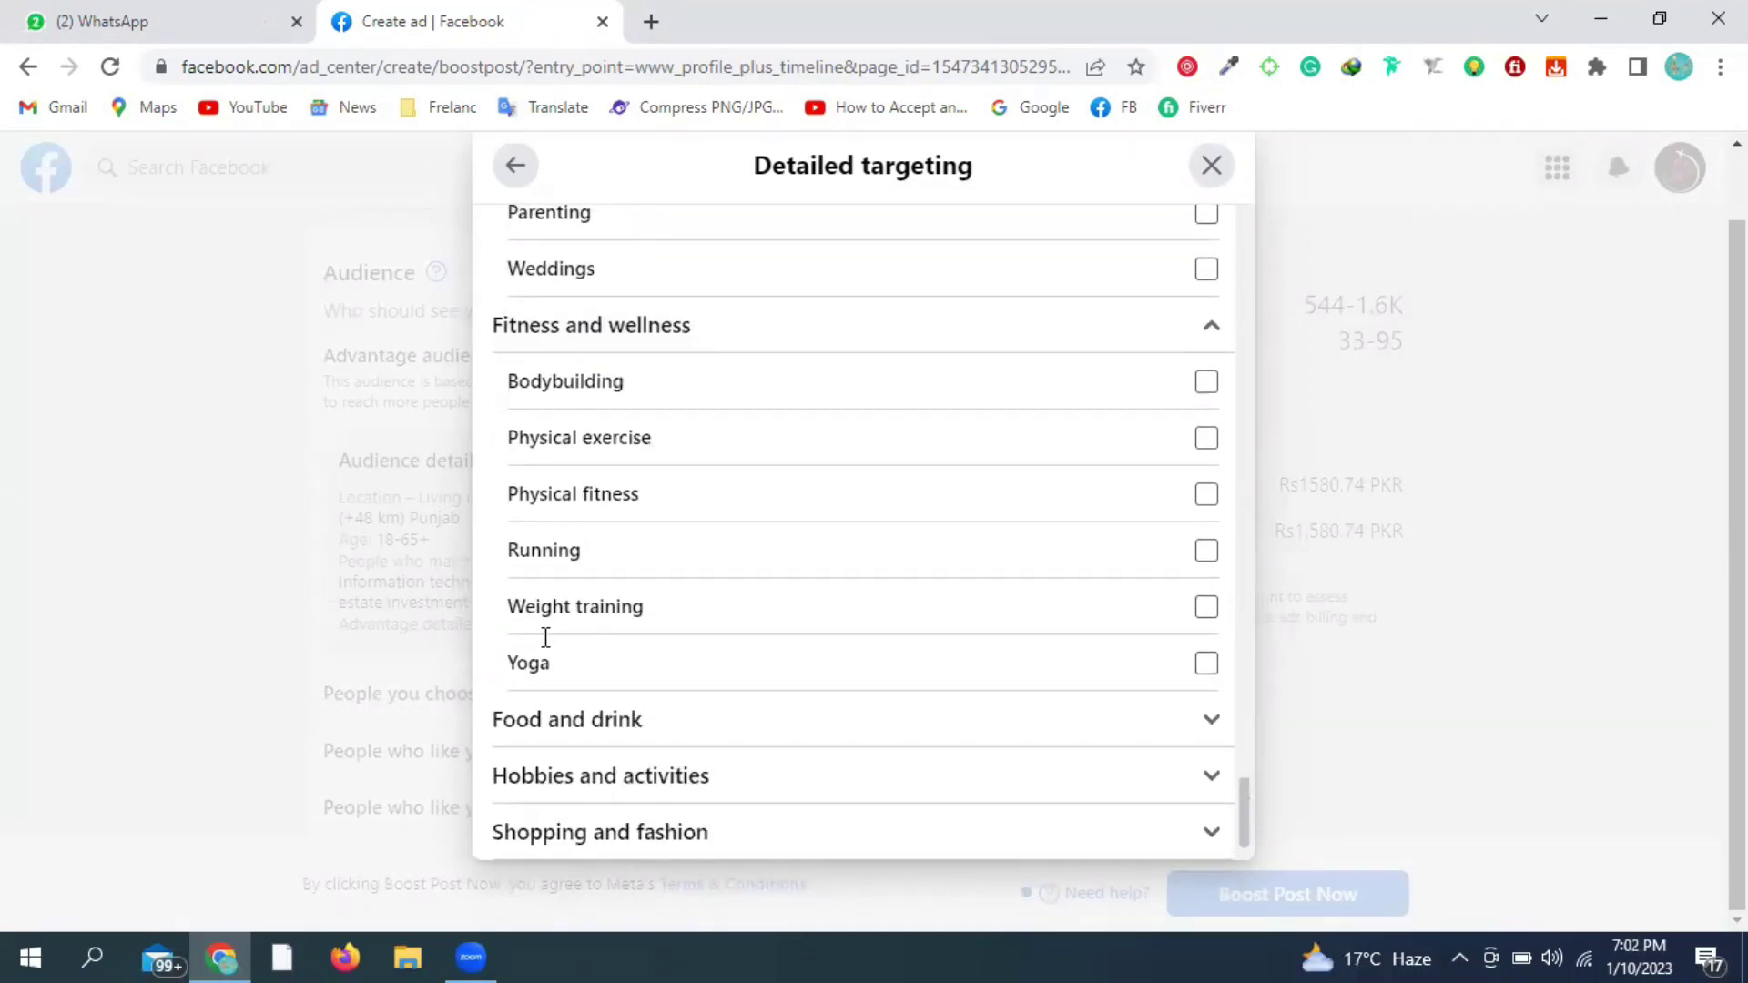
{"action": "scroll", "coordinate": [545, 638], "scroll_direction": "down", "scroll_amount": 1}
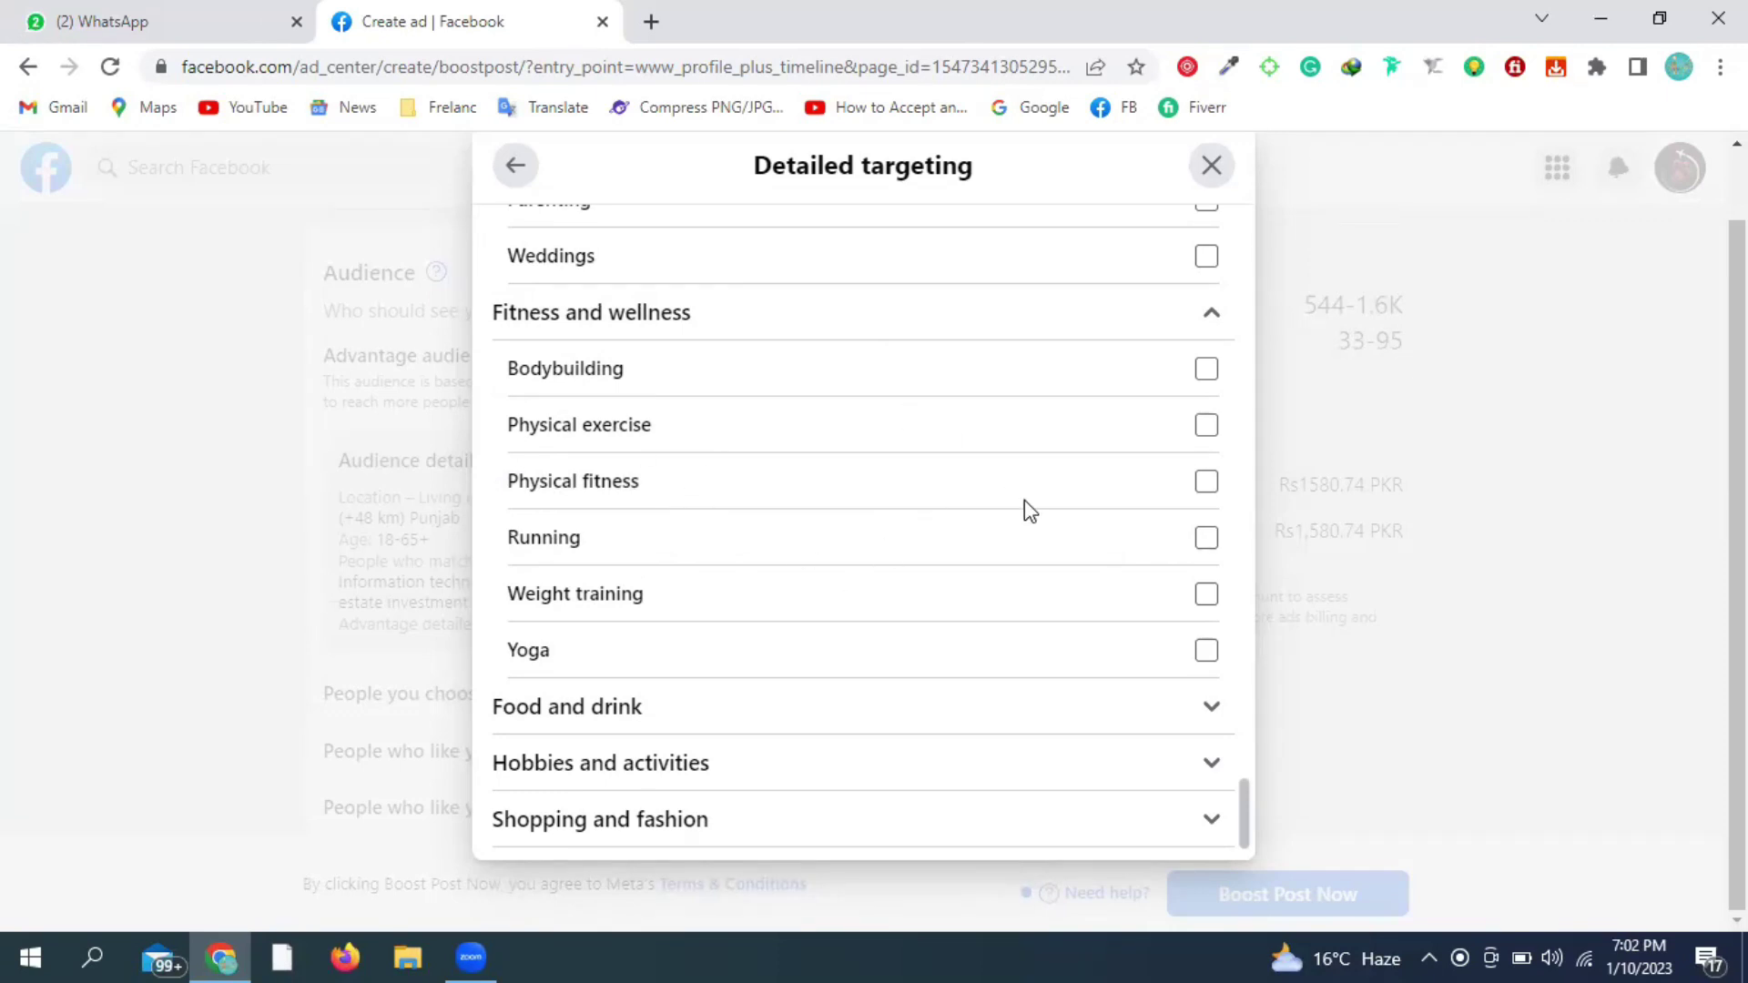
- Expand the Food and drink category and look through its Alcoholic drink and Cooking interests
{"action": "scroll", "coordinate": [588, 624], "scroll_direction": "down", "scroll_amount": 1}
{"action": "left_click", "coordinate": [588, 619]}
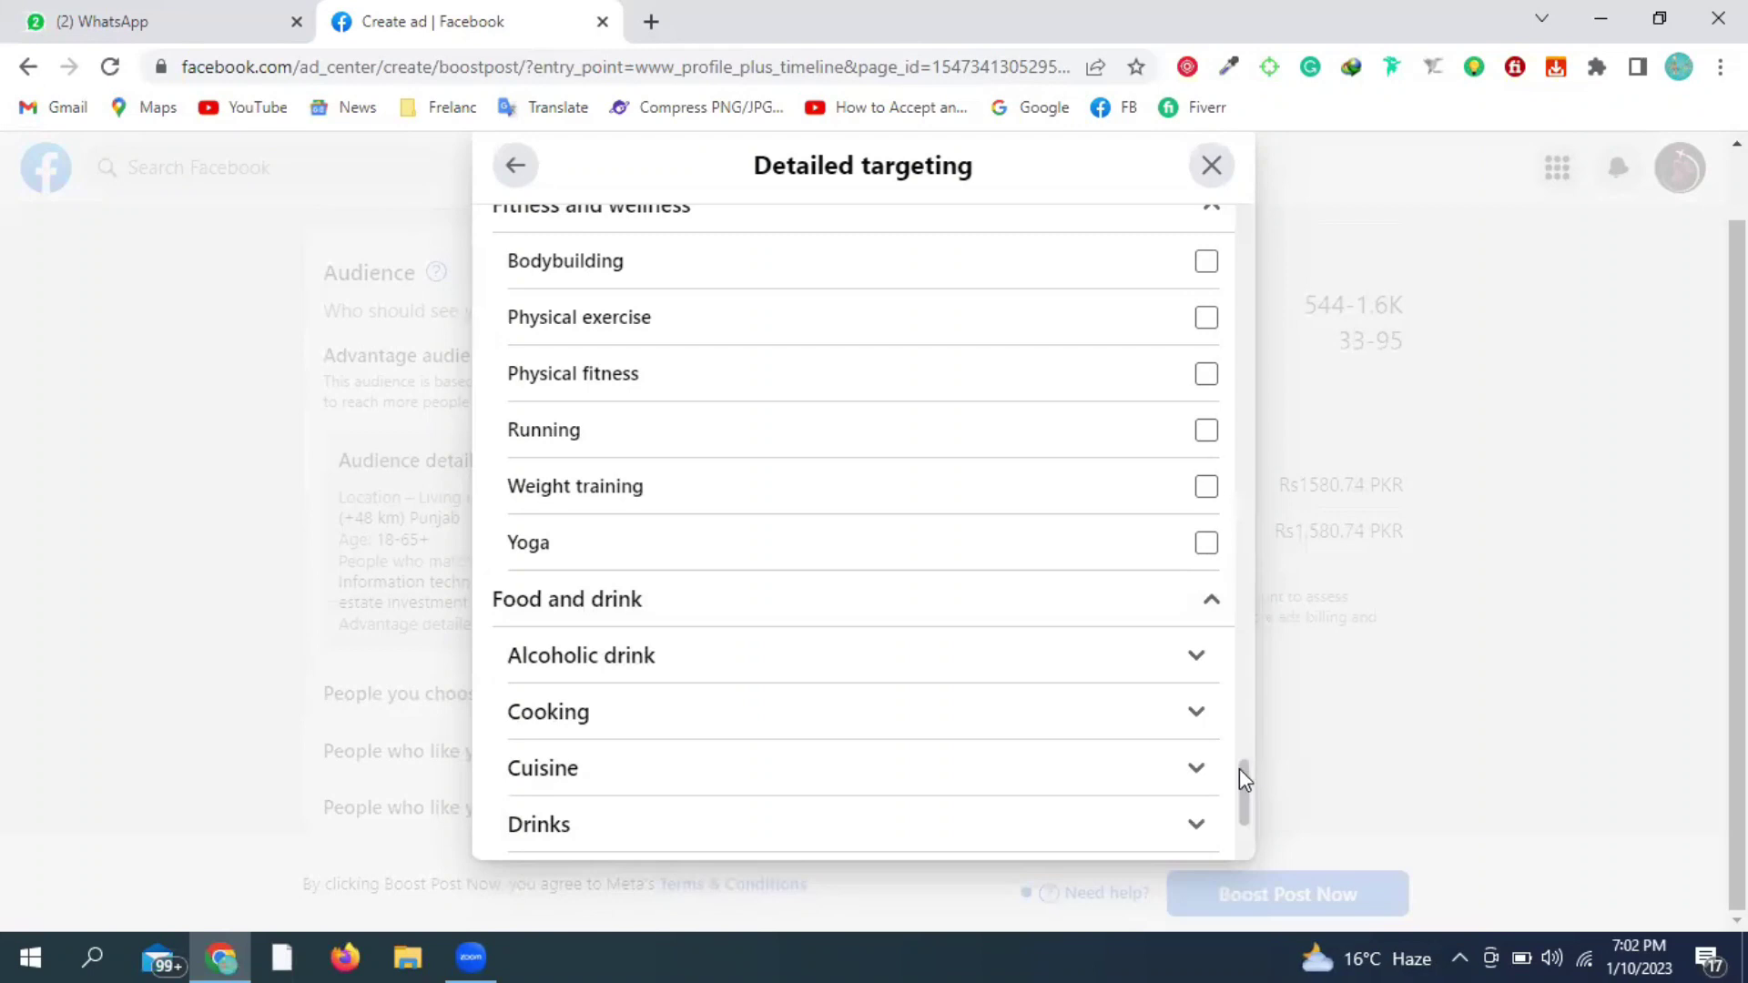
{"action": "scroll", "coordinate": [1241, 778], "scroll_direction": "down", "scroll_amount": 3}
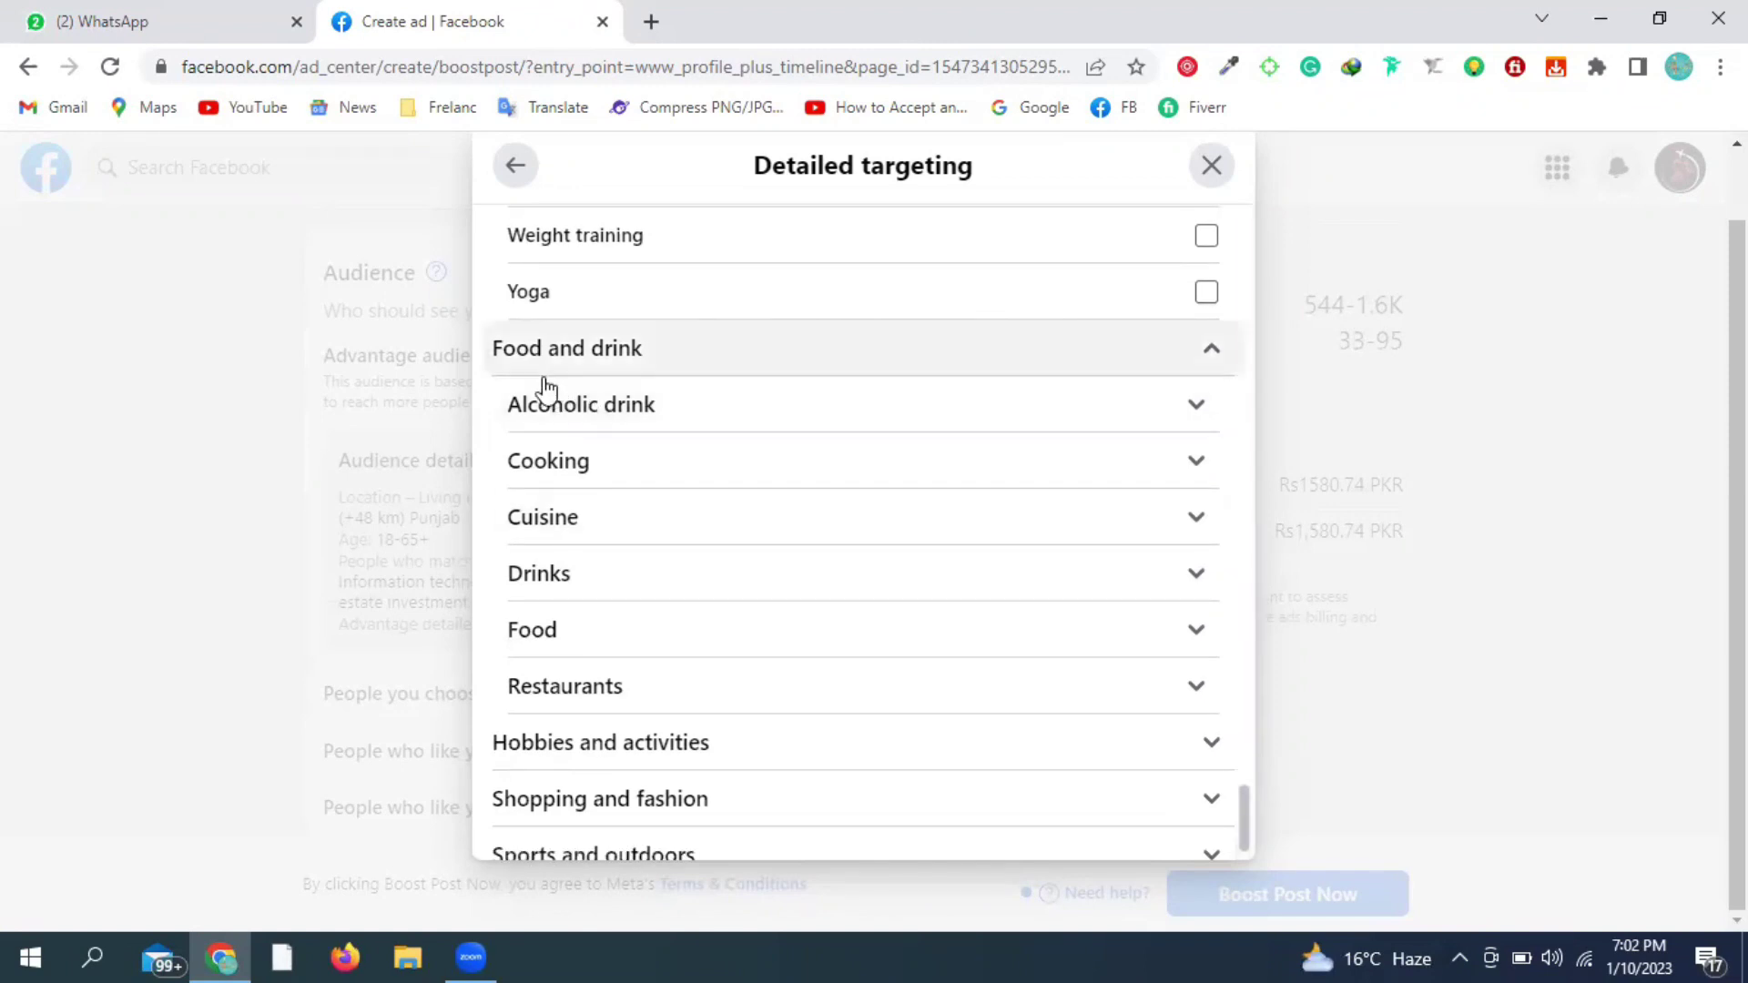
{"action": "left_click", "coordinate": [628, 410]}
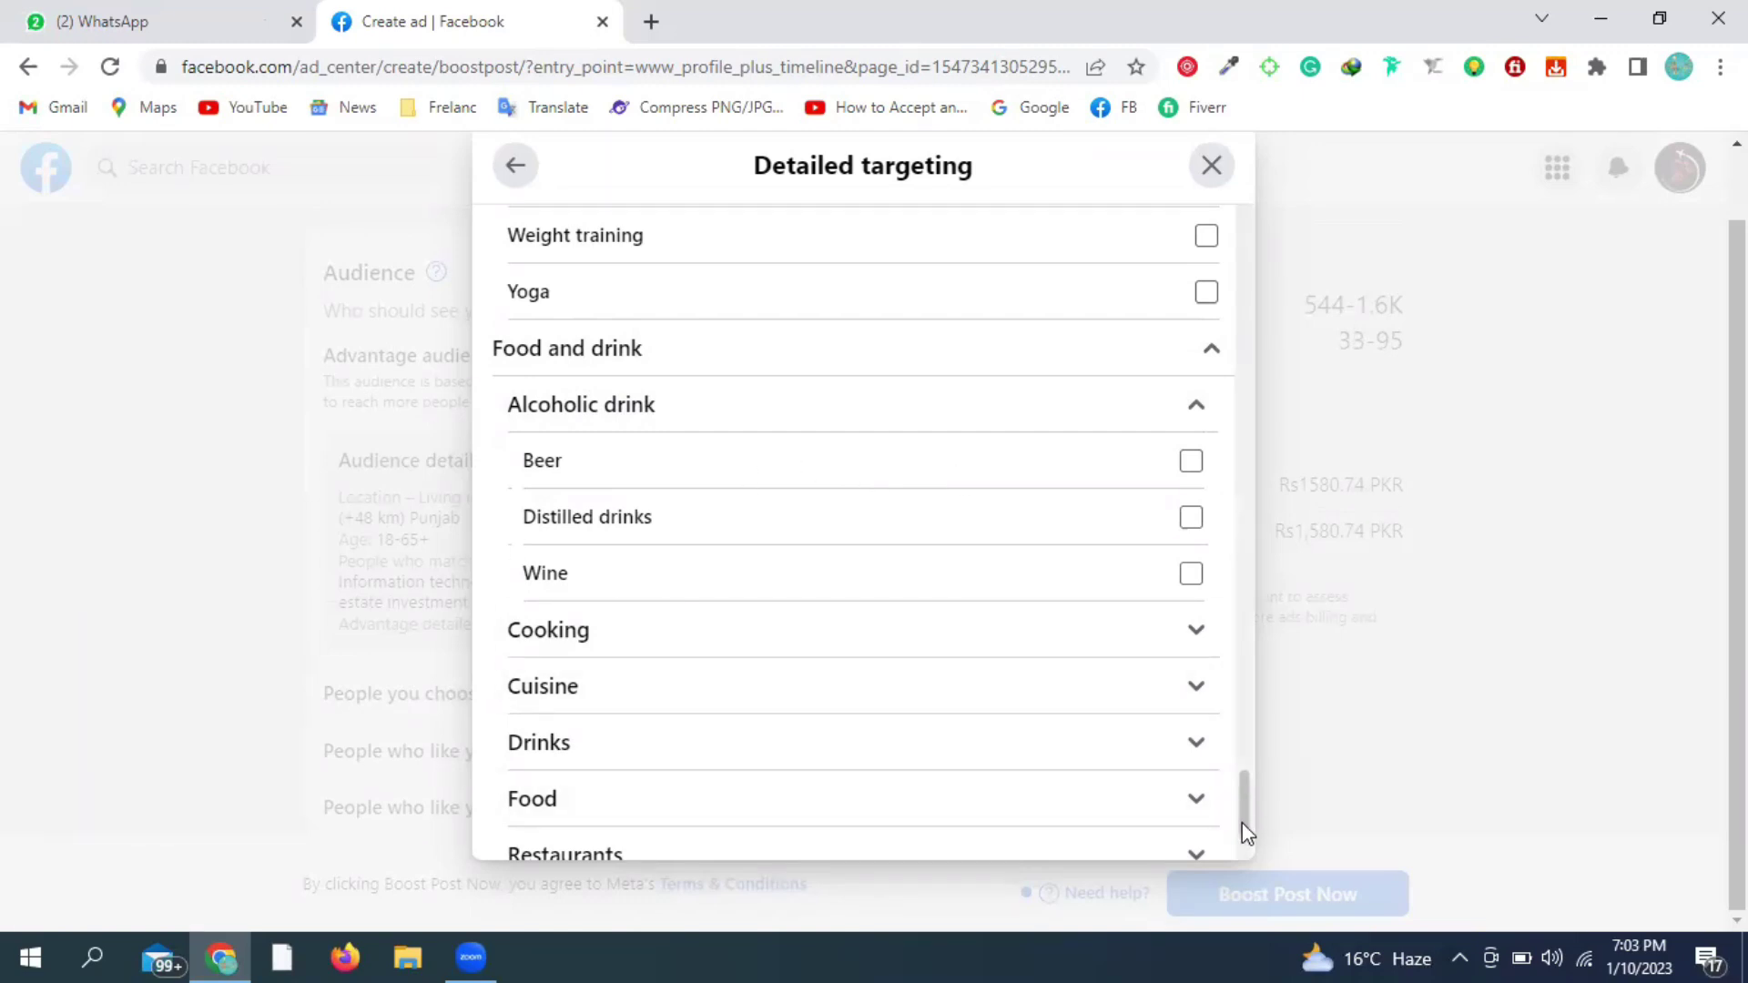
{"action": "scroll", "coordinate": [1242, 822], "scroll_direction": "down", "scroll_amount": 3}
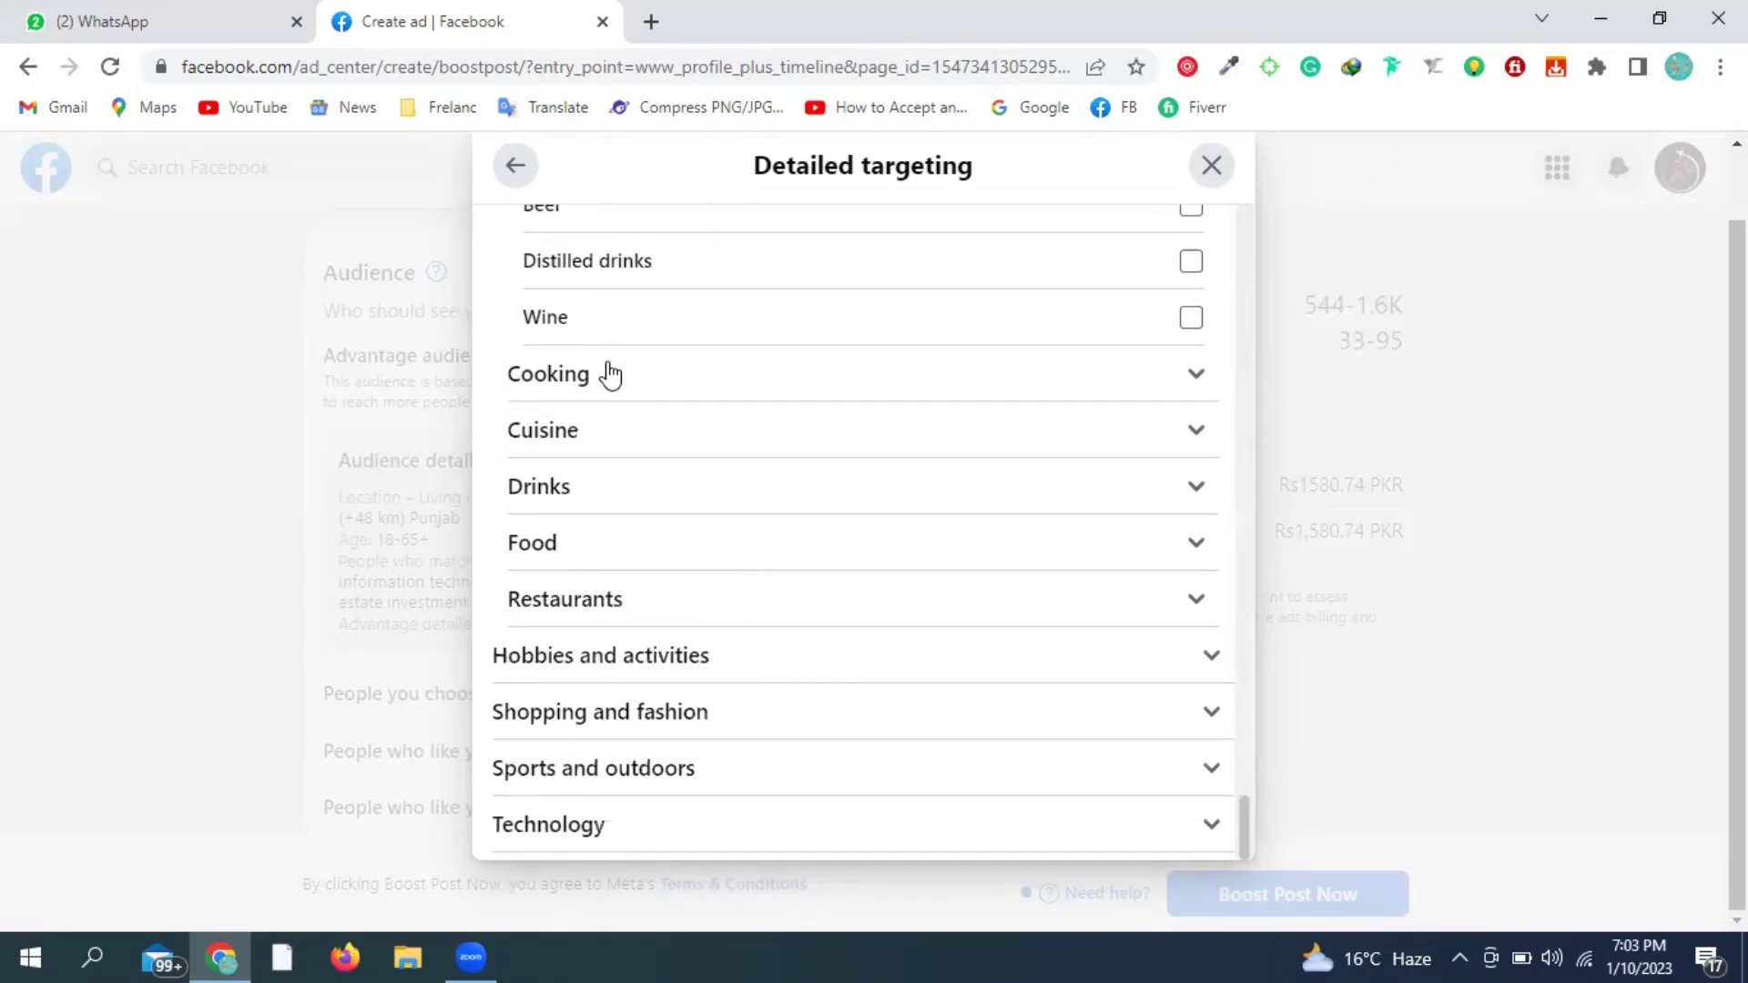
{"action": "left_click", "coordinate": [587, 390]}
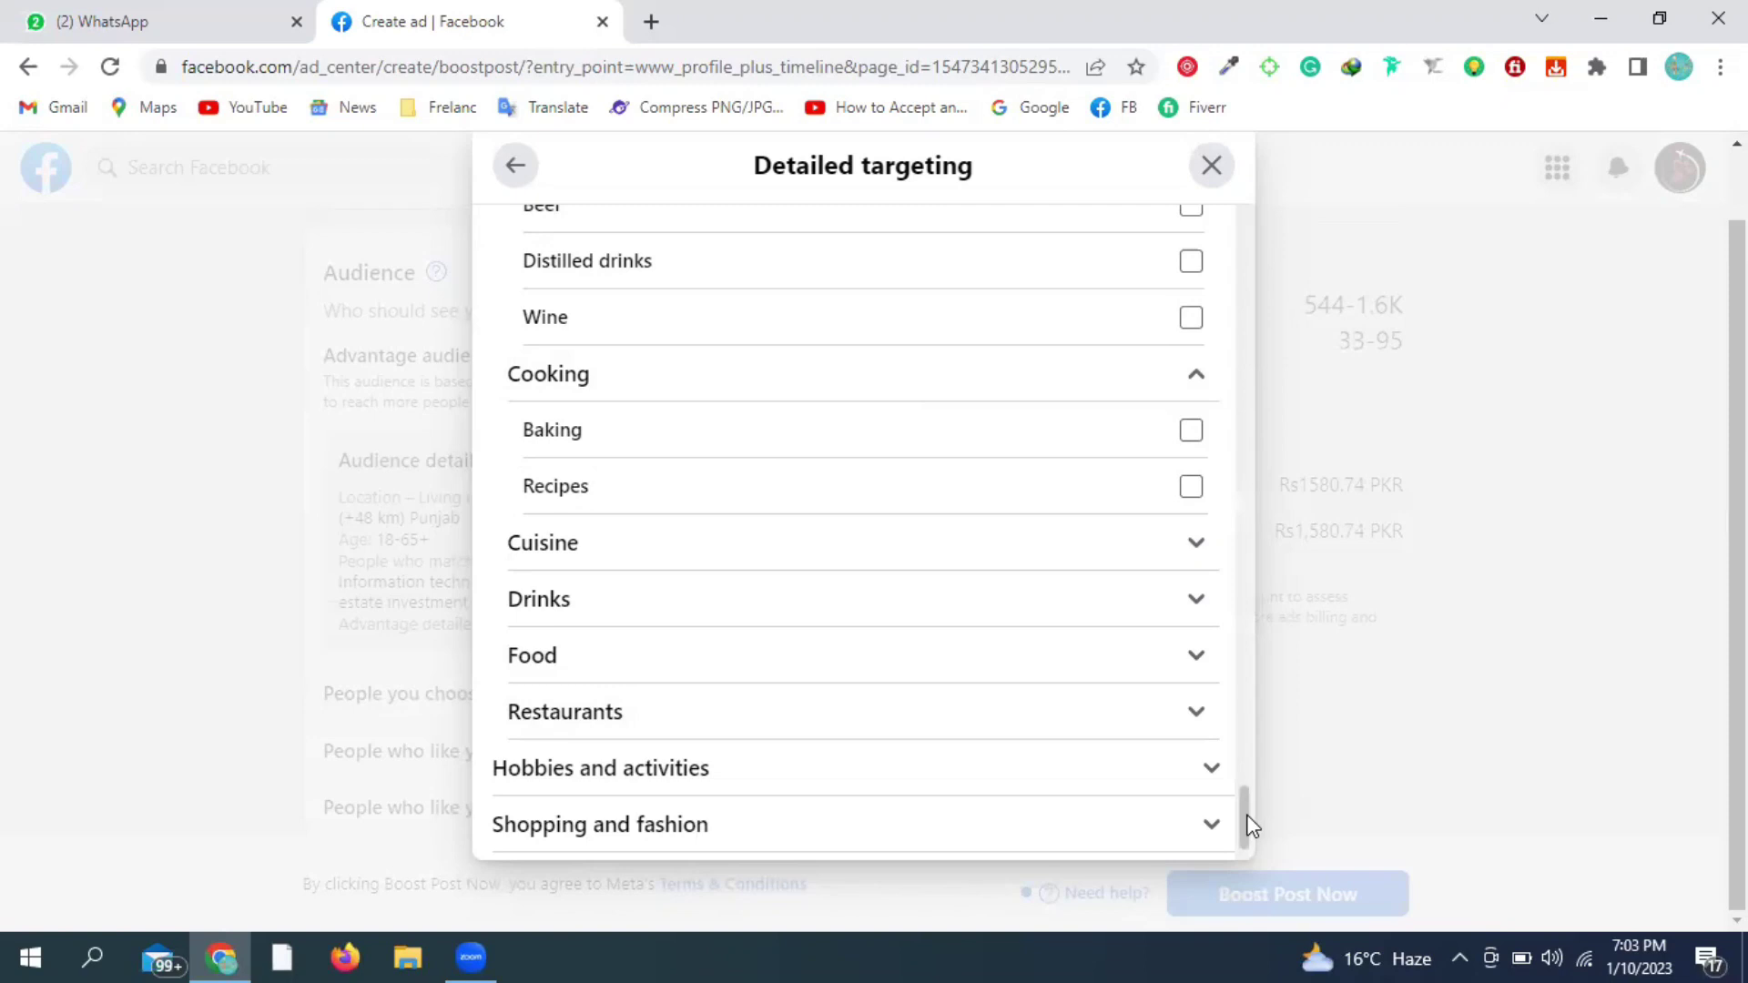
- Expand the Cuisine subcategory of Food and drink and look through its list of cuisines
{"action": "scroll", "coordinate": [1252, 824], "scroll_direction": "down", "scroll_amount": 2}
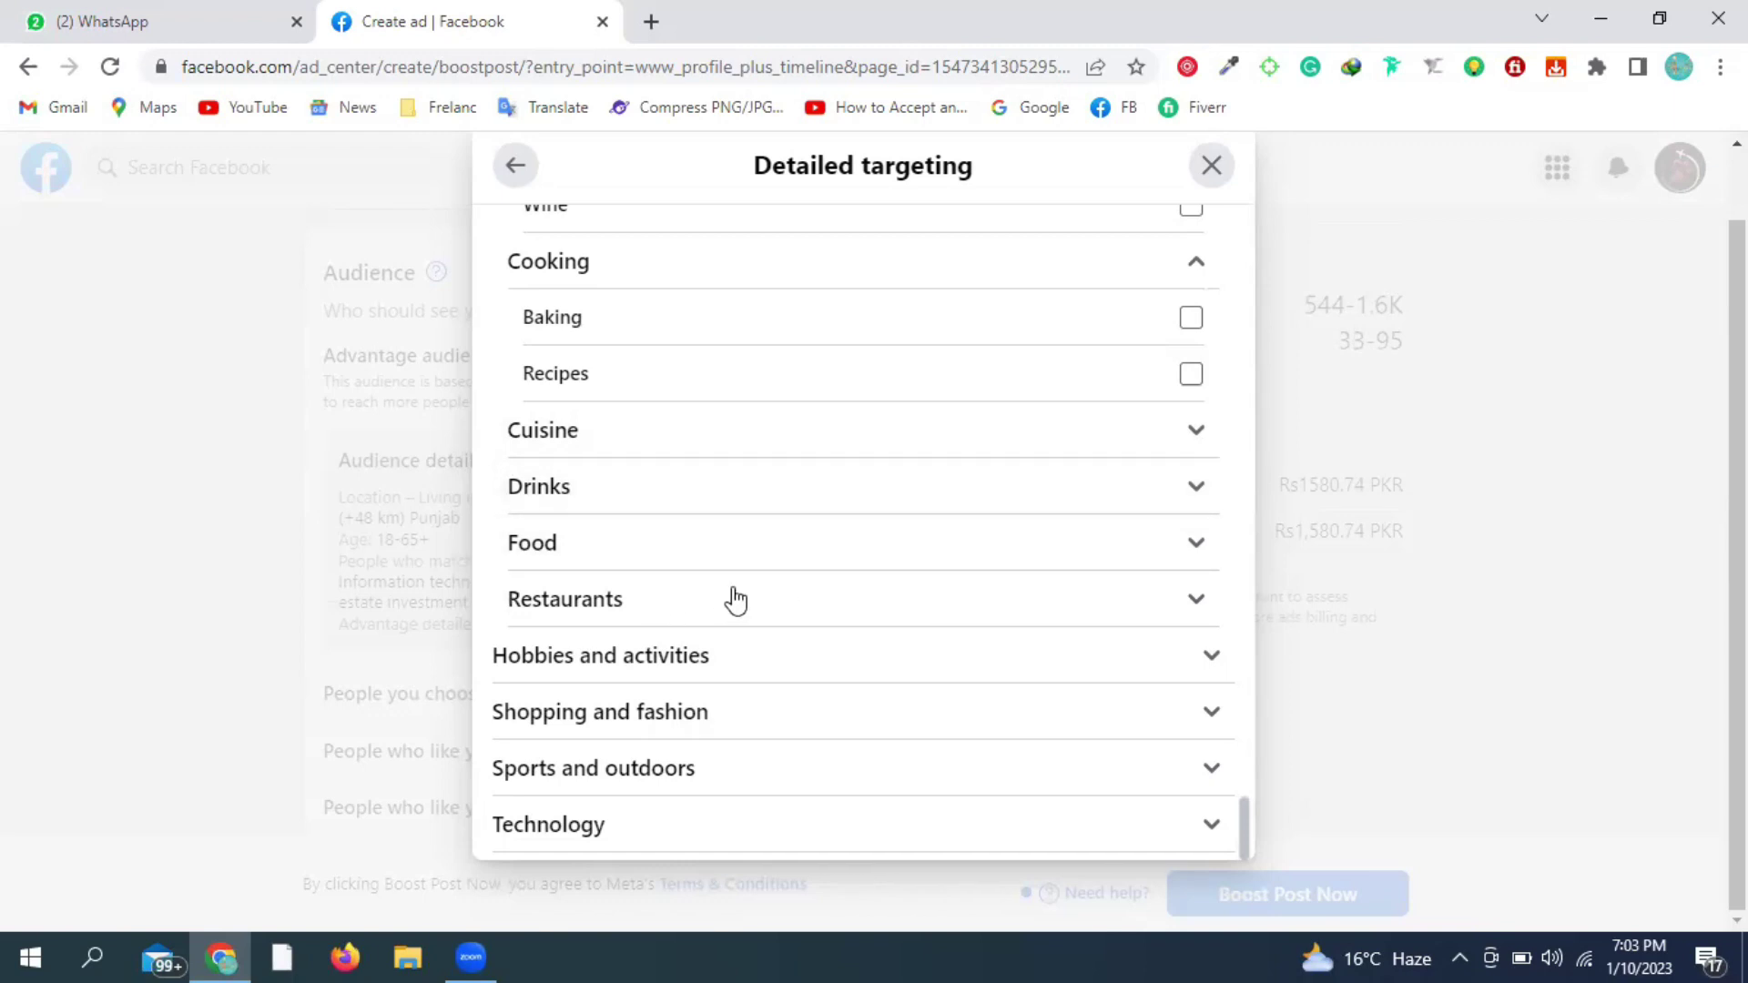
{"action": "left_click", "coordinate": [634, 446]}
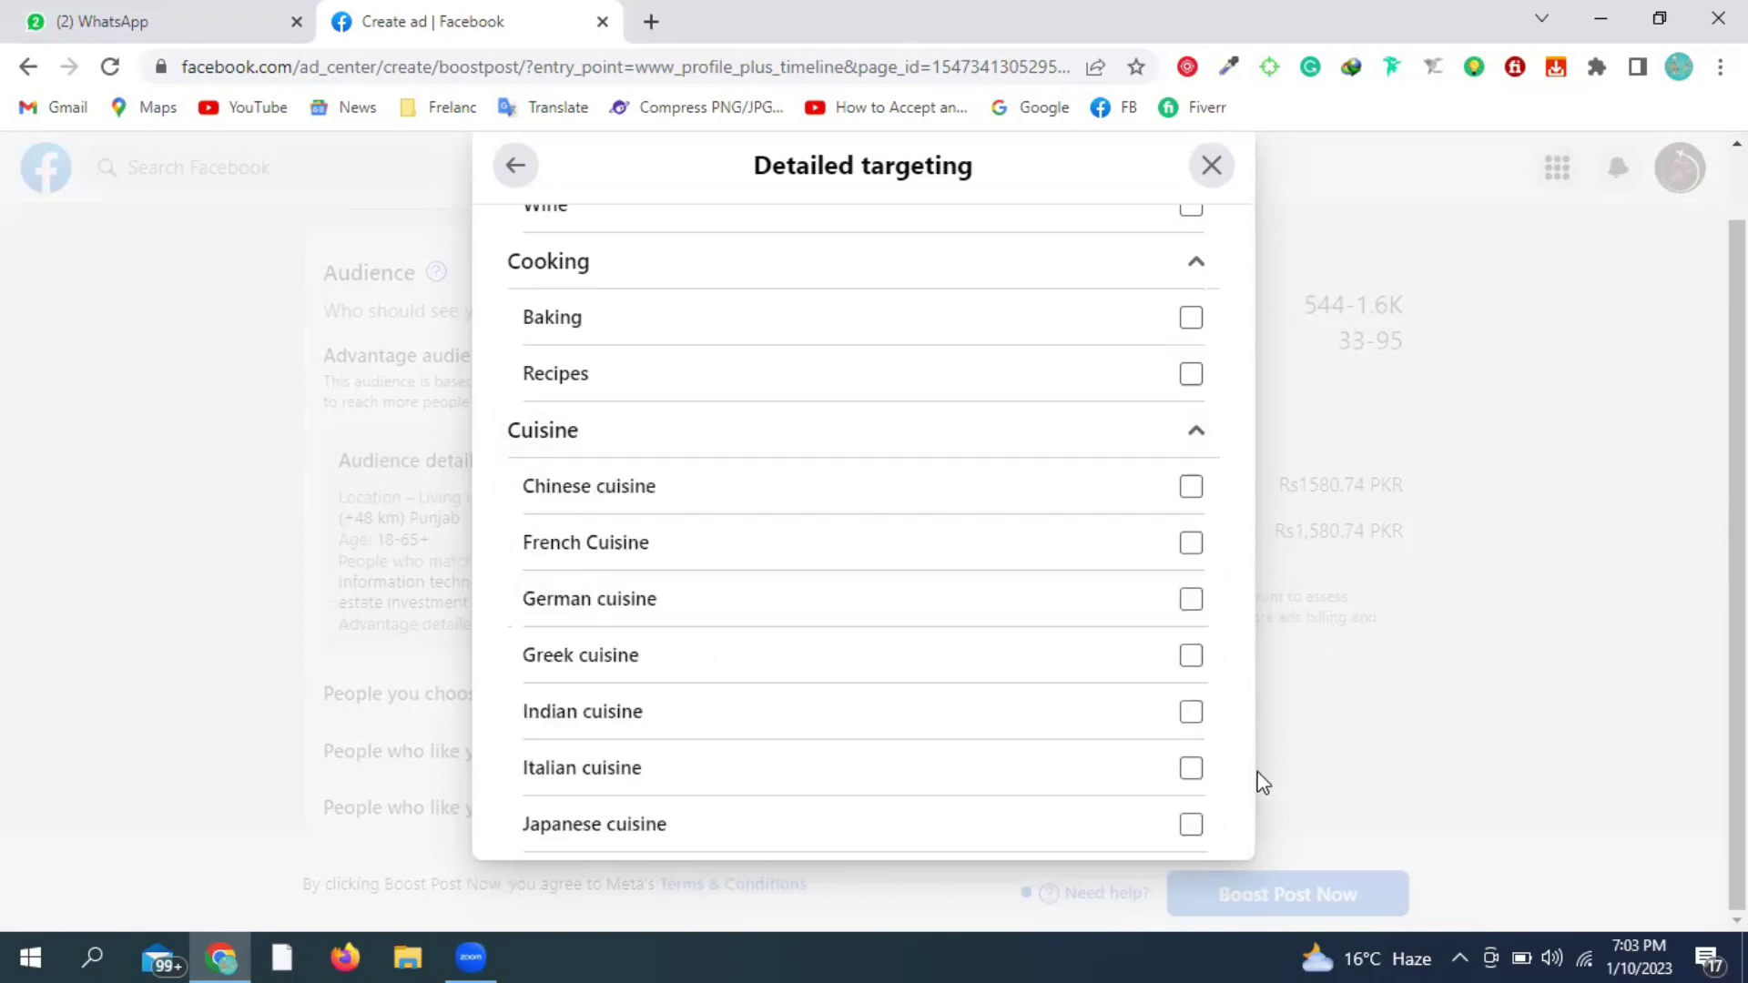
{"action": "scroll", "coordinate": [1247, 779], "scroll_direction": "down", "scroll_amount": 1}
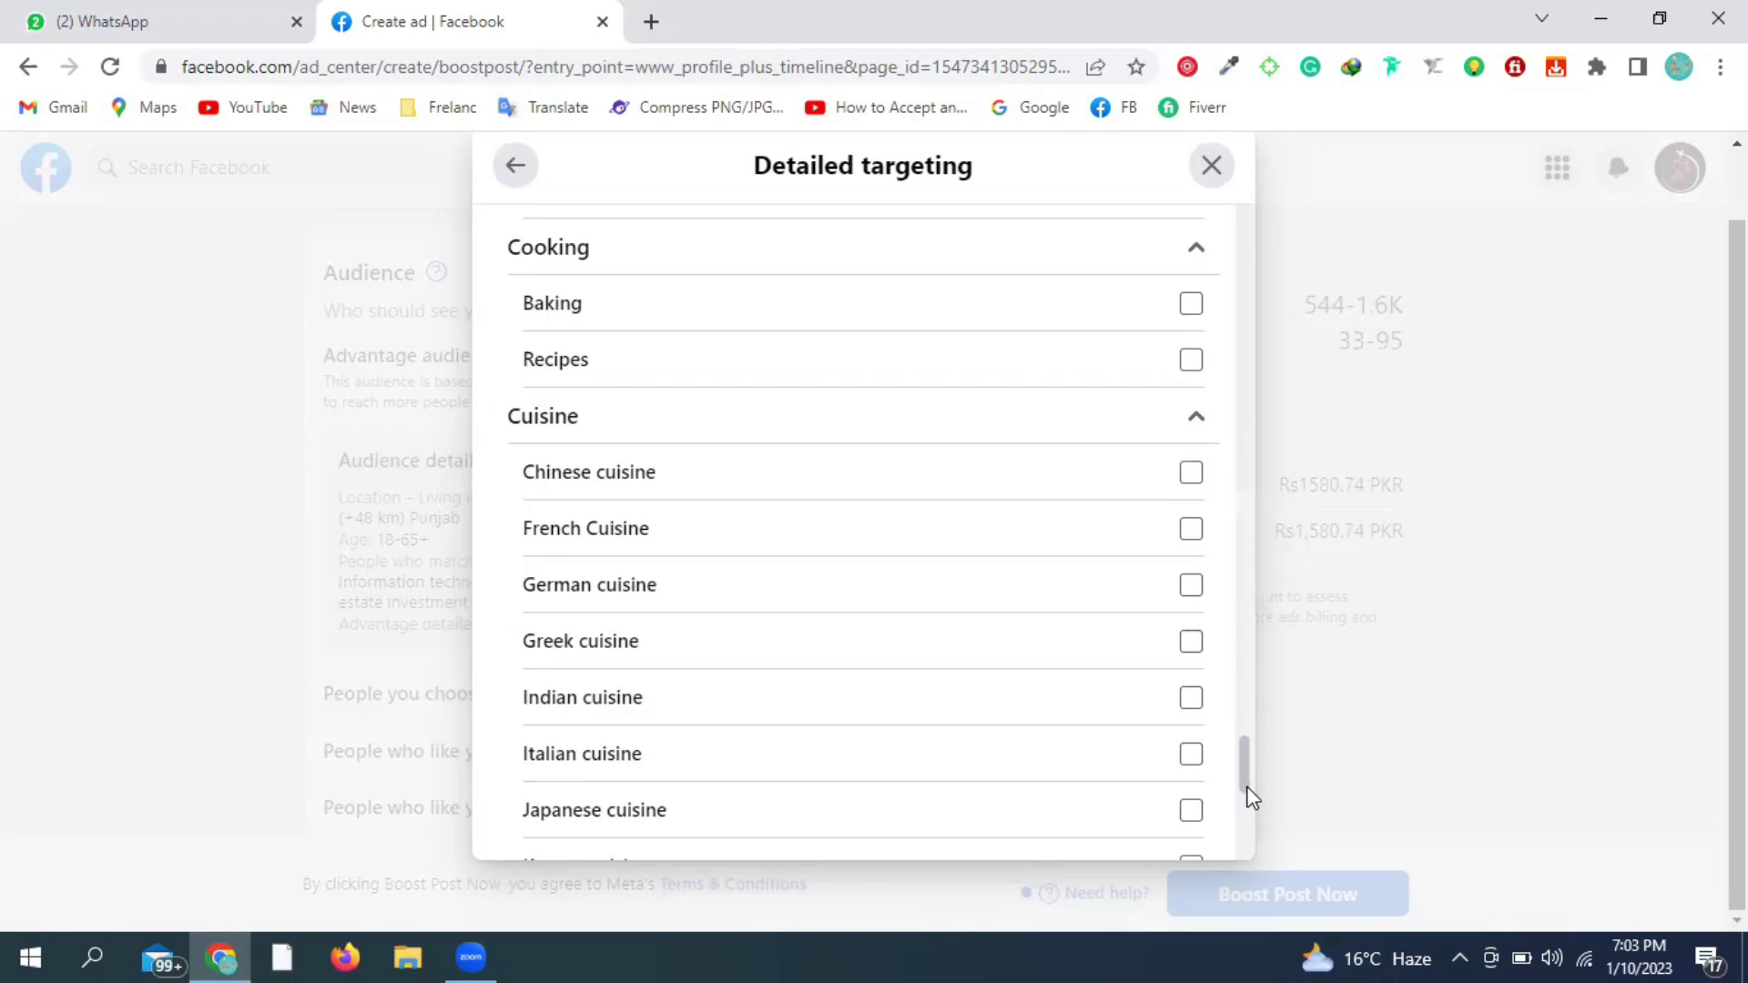
{"action": "scroll", "coordinate": [1251, 796], "scroll_direction": "down", "scroll_amount": 3}
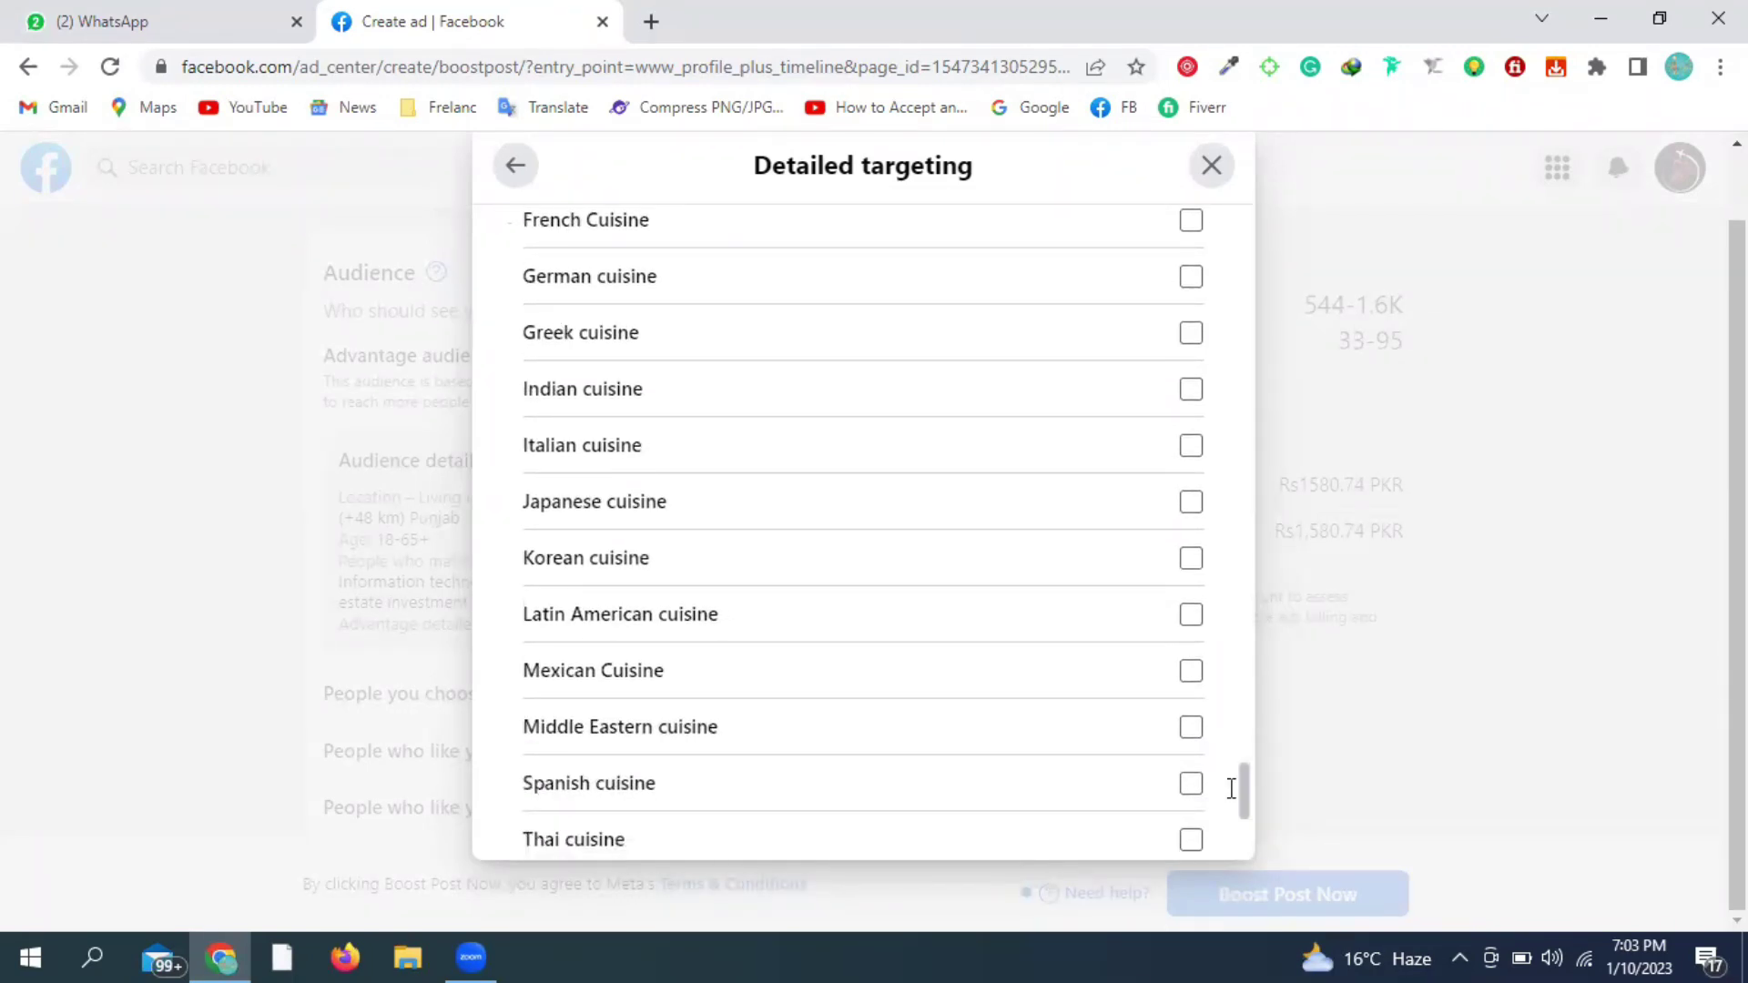
{"action": "scroll", "coordinate": [1230, 788], "scroll_direction": "down", "scroll_amount": 5}
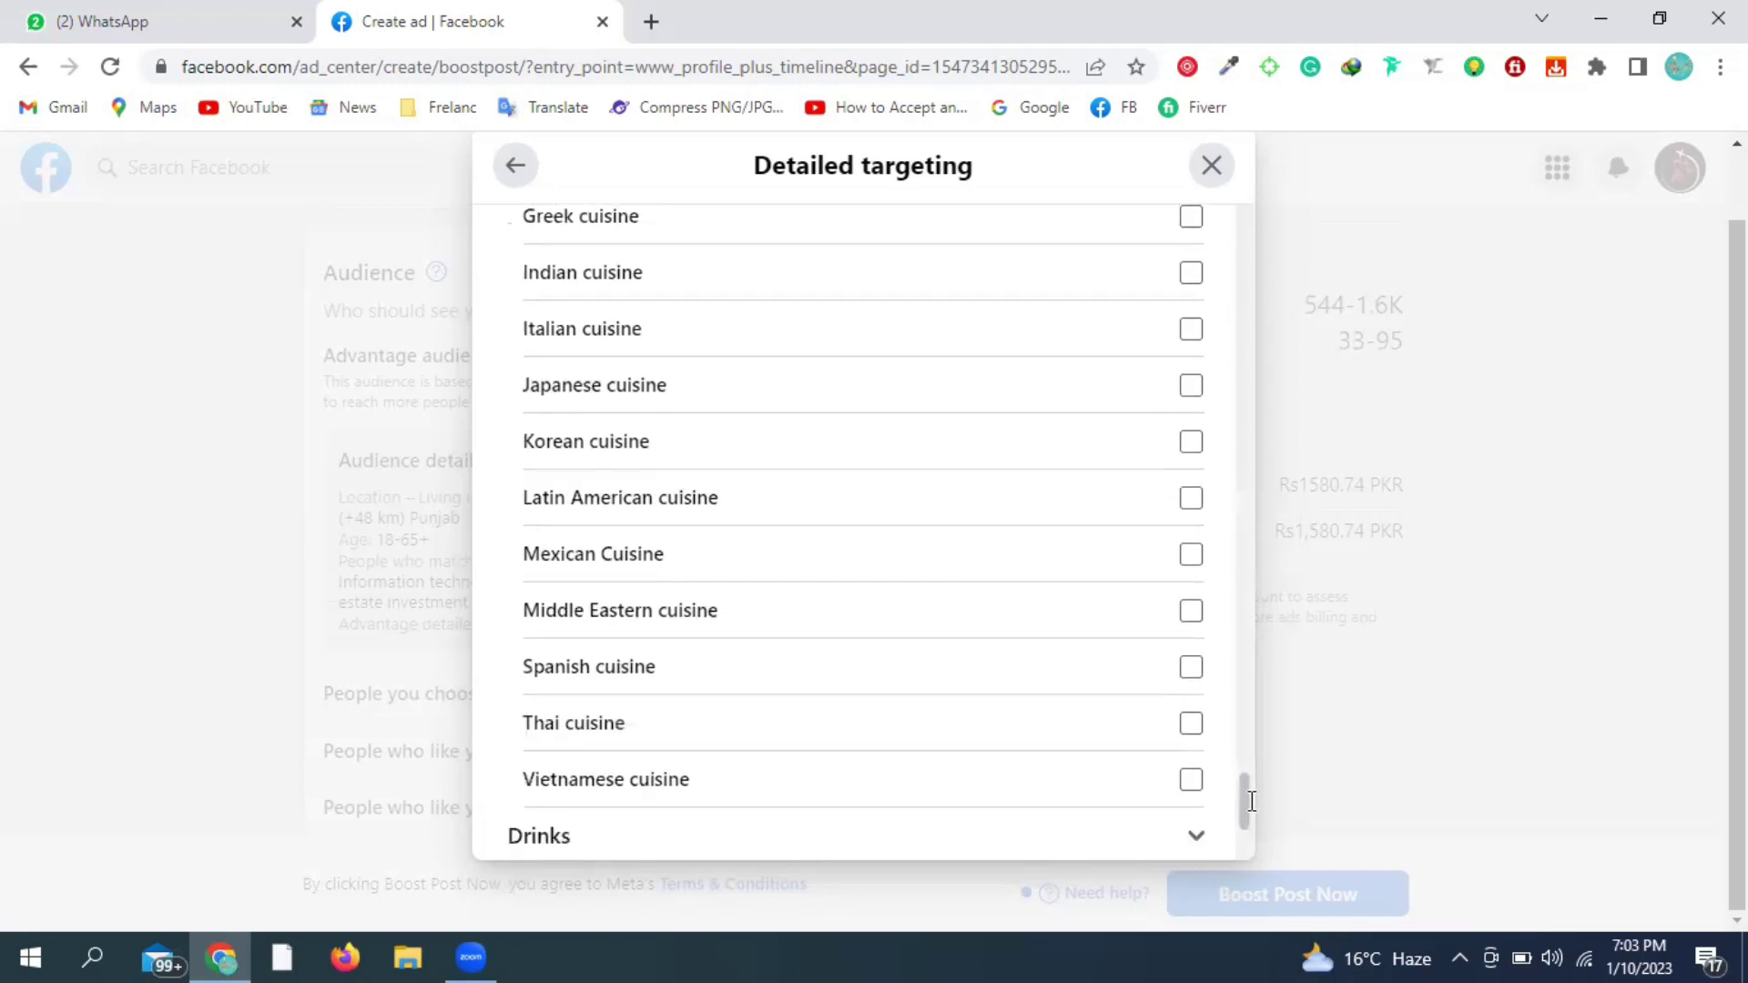
- Expand the Drinks subcategory of Food and drink and look through its interests
{"action": "left_click", "coordinate": [972, 483]}
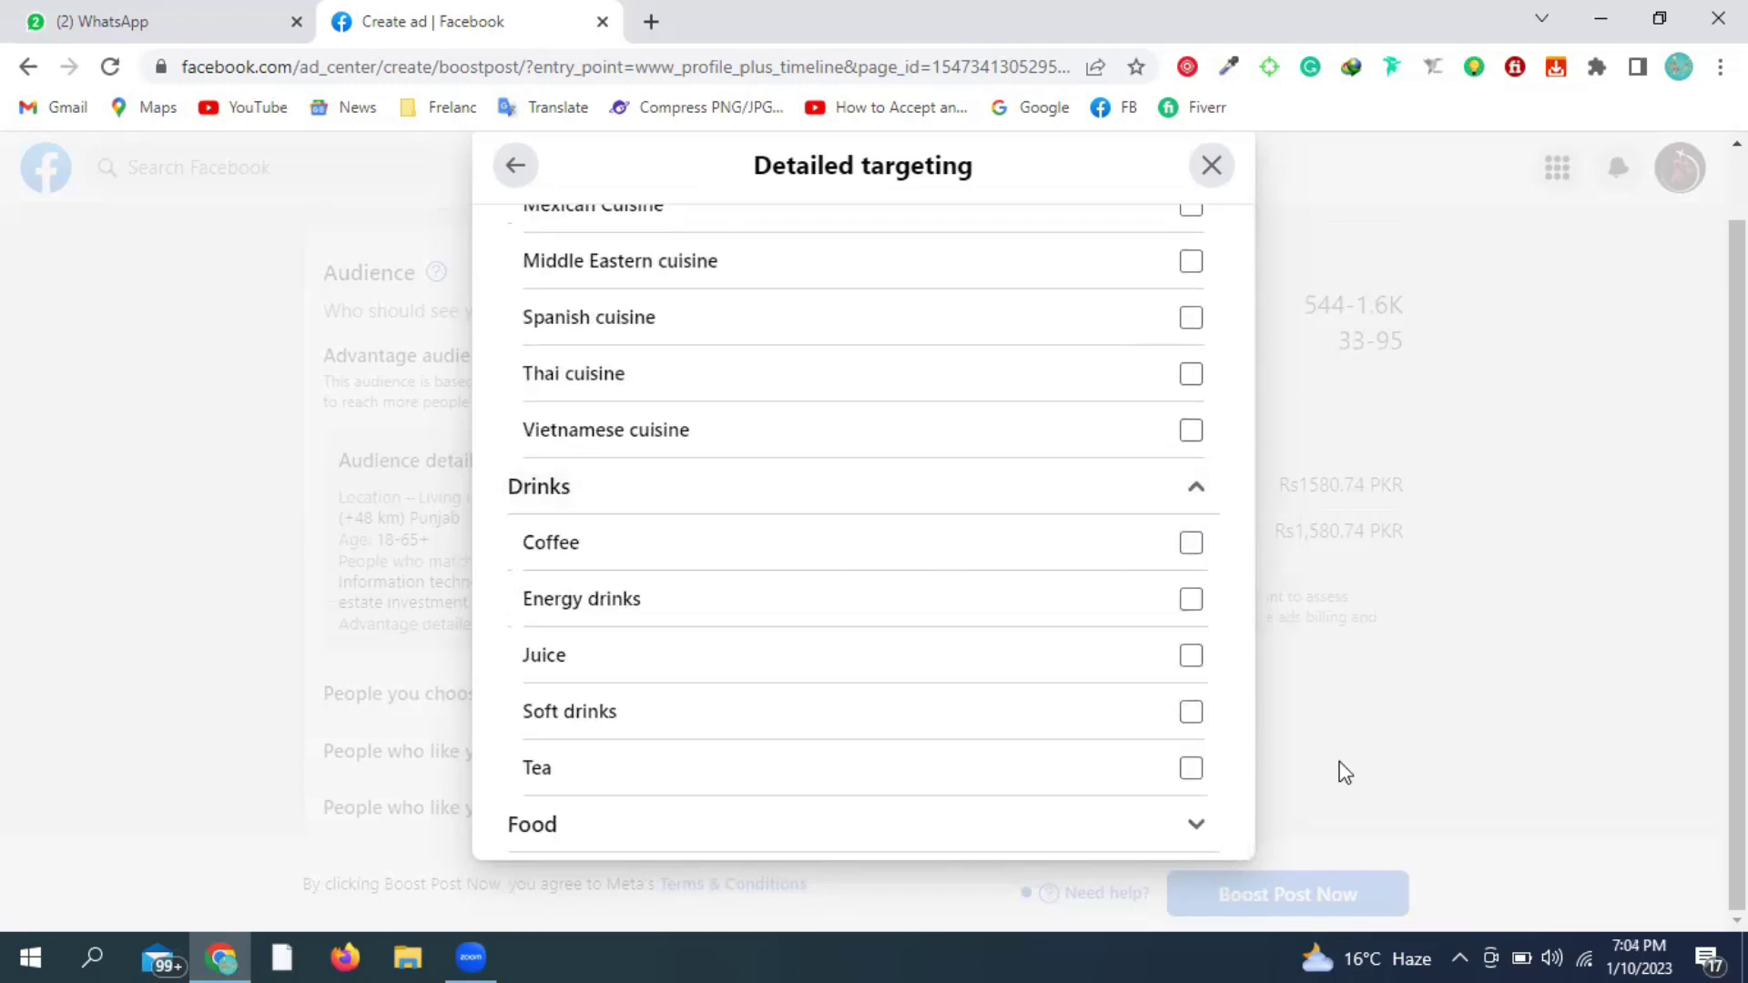
{"action": "scroll", "coordinate": [1241, 800], "scroll_direction": "down", "scroll_amount": 2}
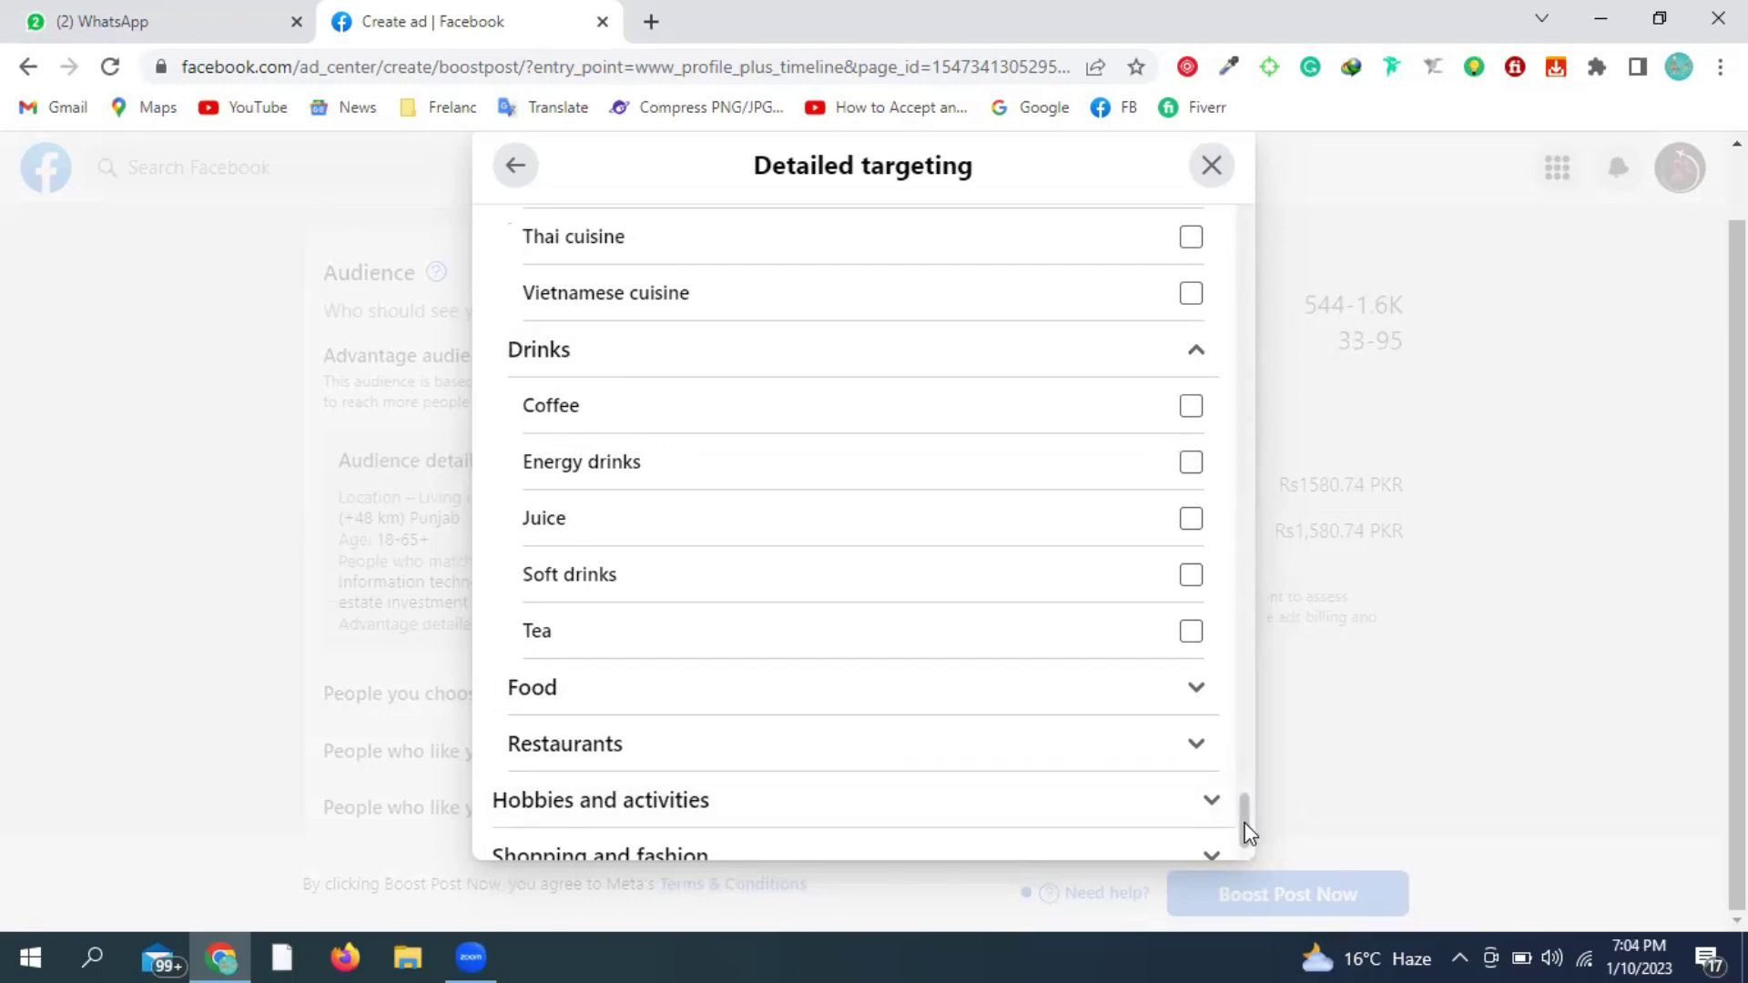
{"action": "scroll", "coordinate": [1247, 830], "scroll_direction": "down", "scroll_amount": 2}
- Expand the Food subcategory within Food and drink and examine its interests
{"action": "left_click", "coordinate": [588, 550]}
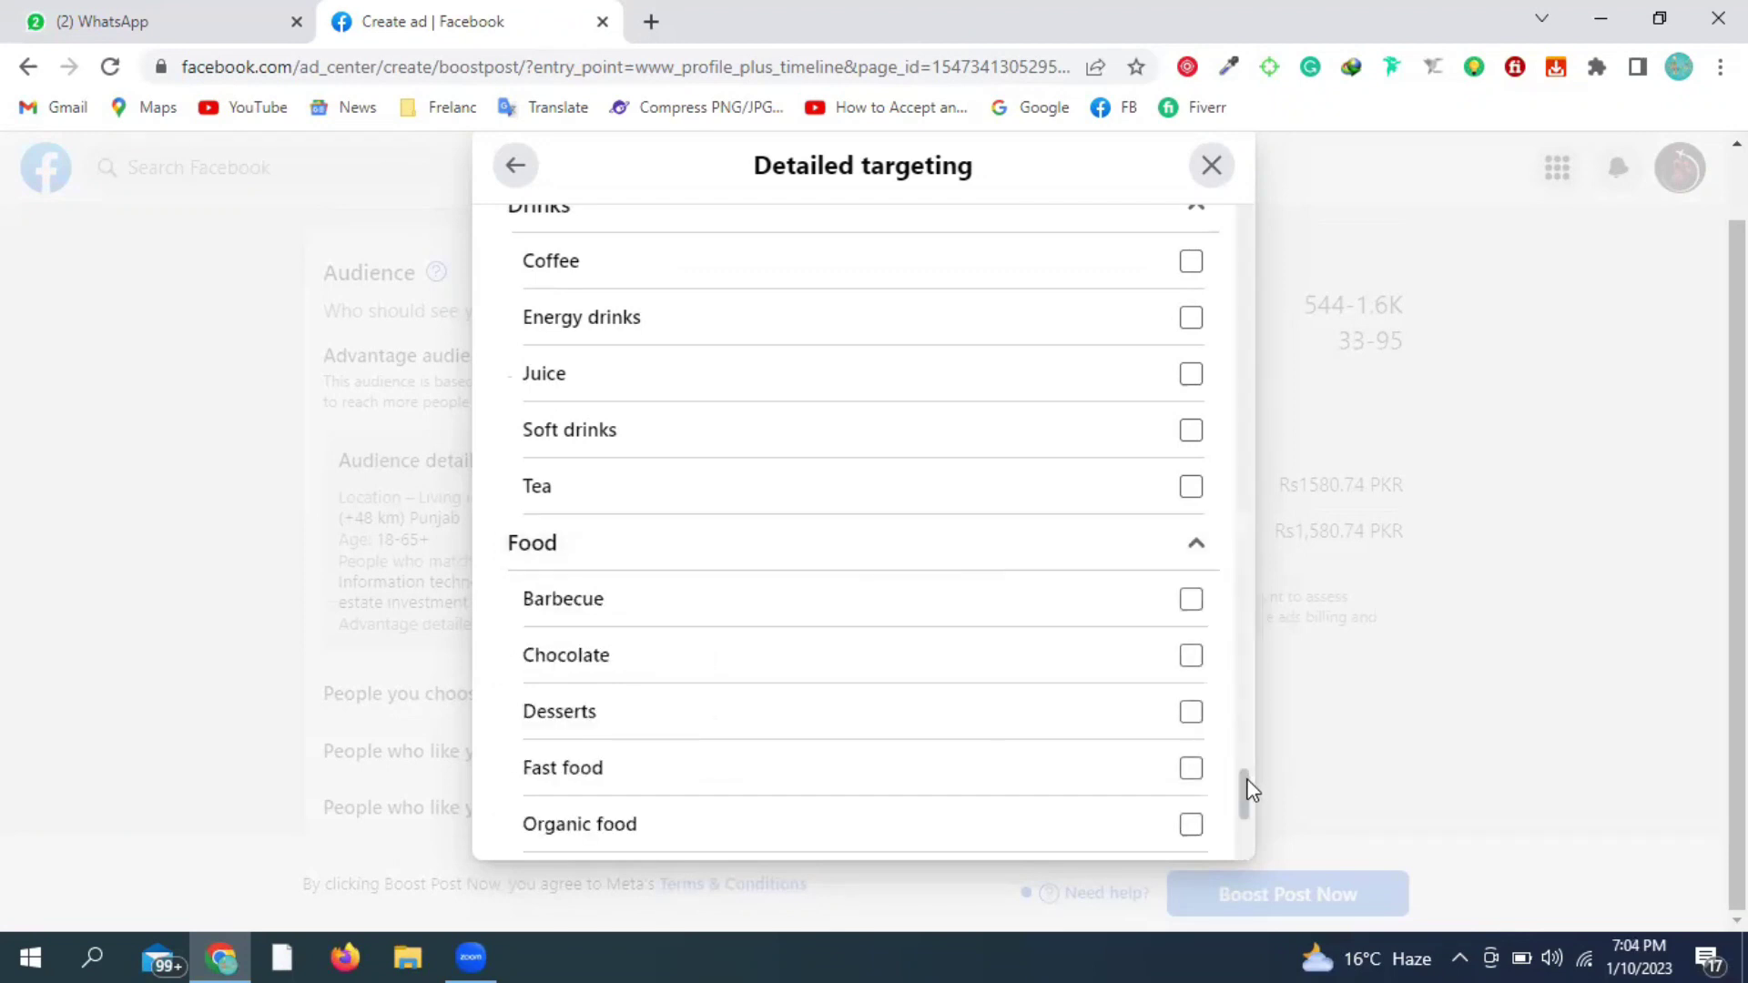
{"action": "scroll", "coordinate": [1247, 793], "scroll_direction": "down", "scroll_amount": 1}
{"action": "scroll", "coordinate": [1245, 803], "scroll_direction": "down", "scroll_amount": 1}
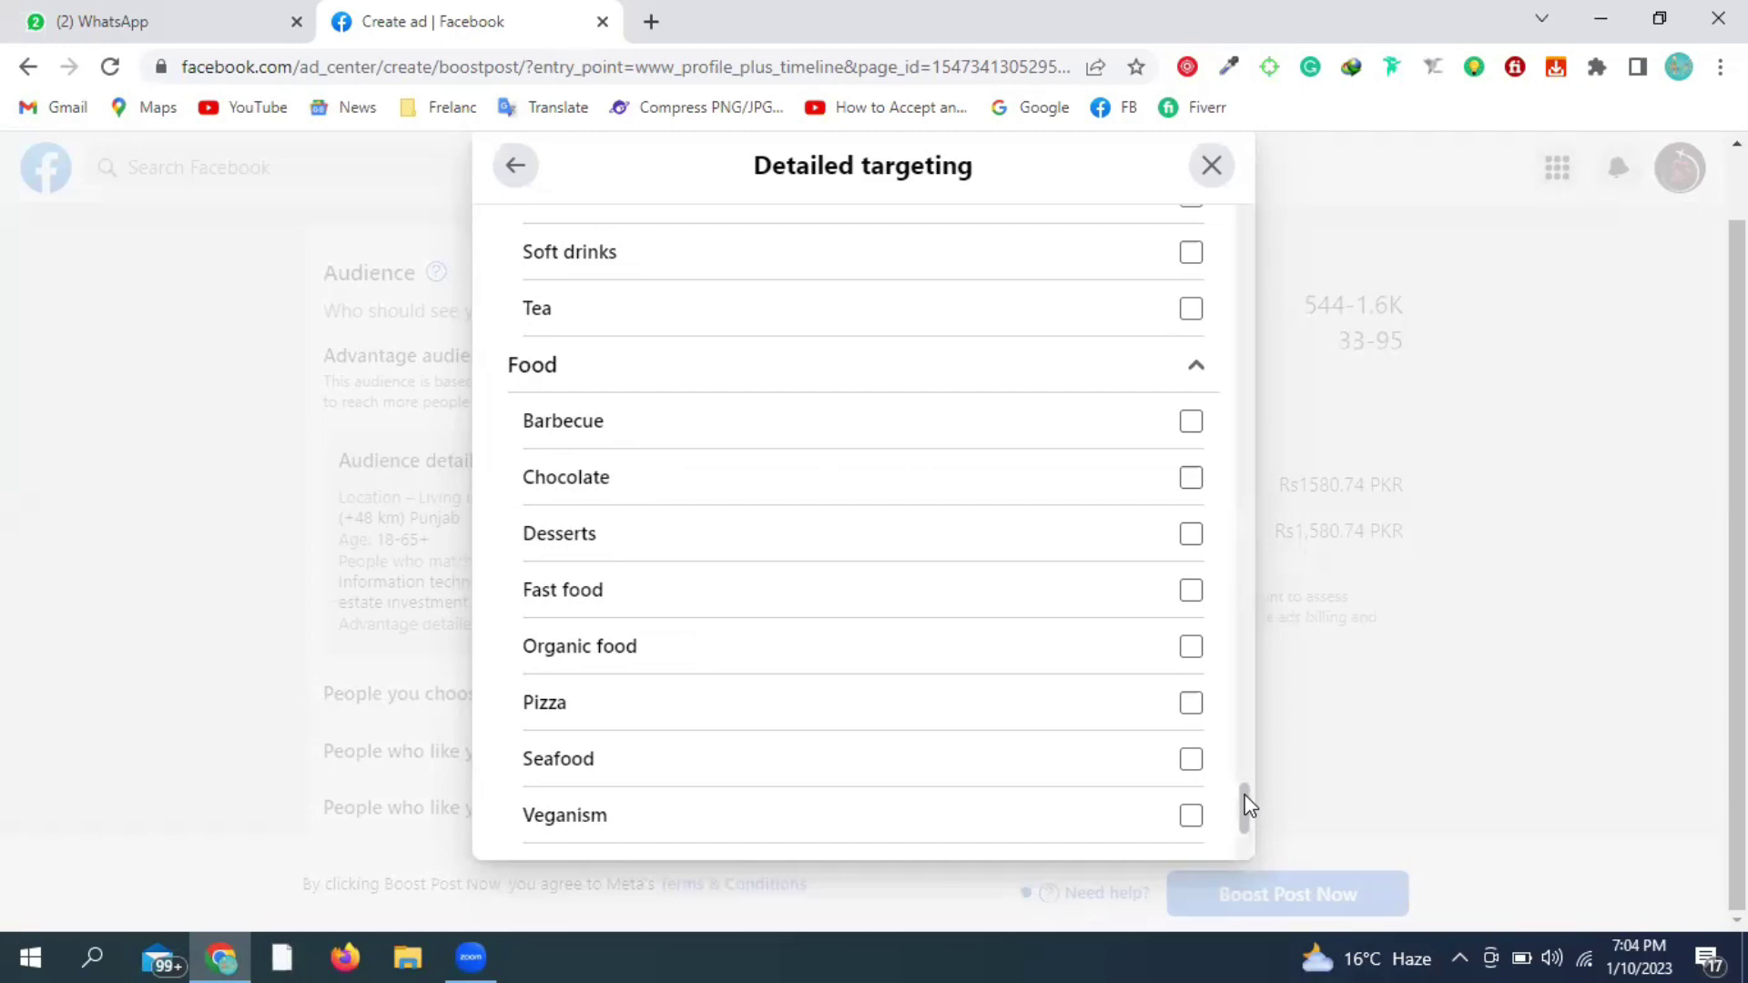
{"action": "scroll", "coordinate": [1246, 808], "scroll_direction": "down", "scroll_amount": 1}
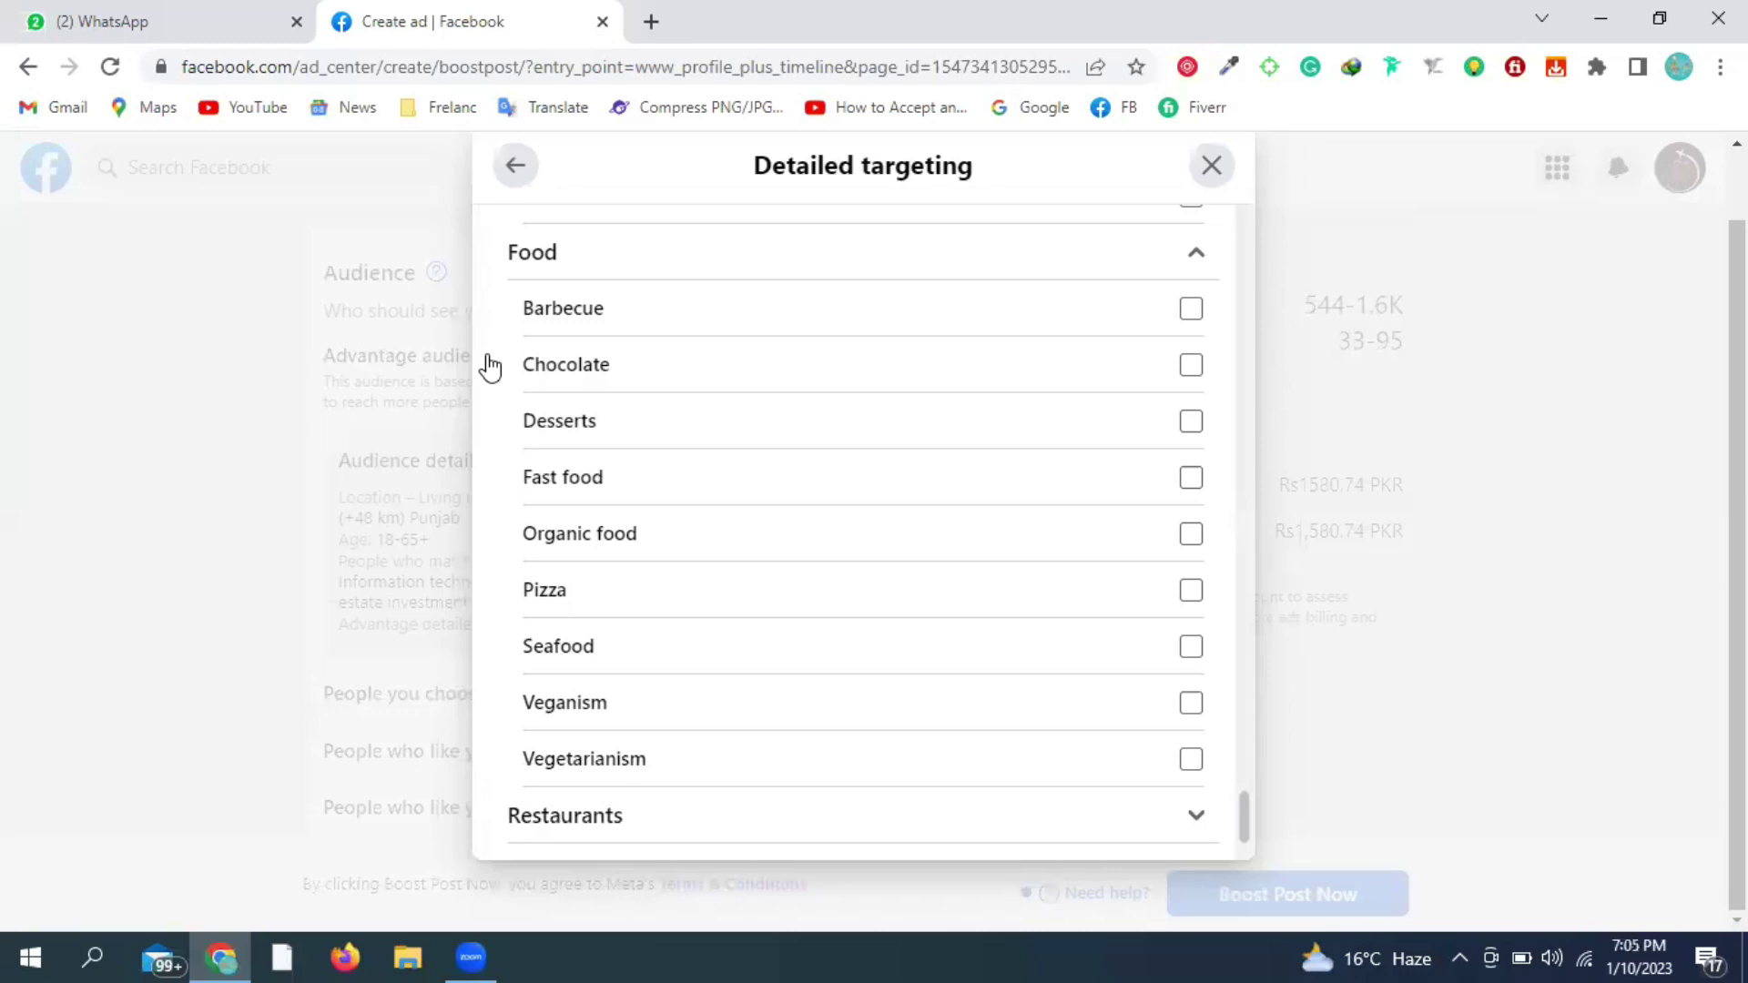
{"action": "scroll", "coordinate": [492, 335], "scroll_direction": "down", "scroll_amount": 1}
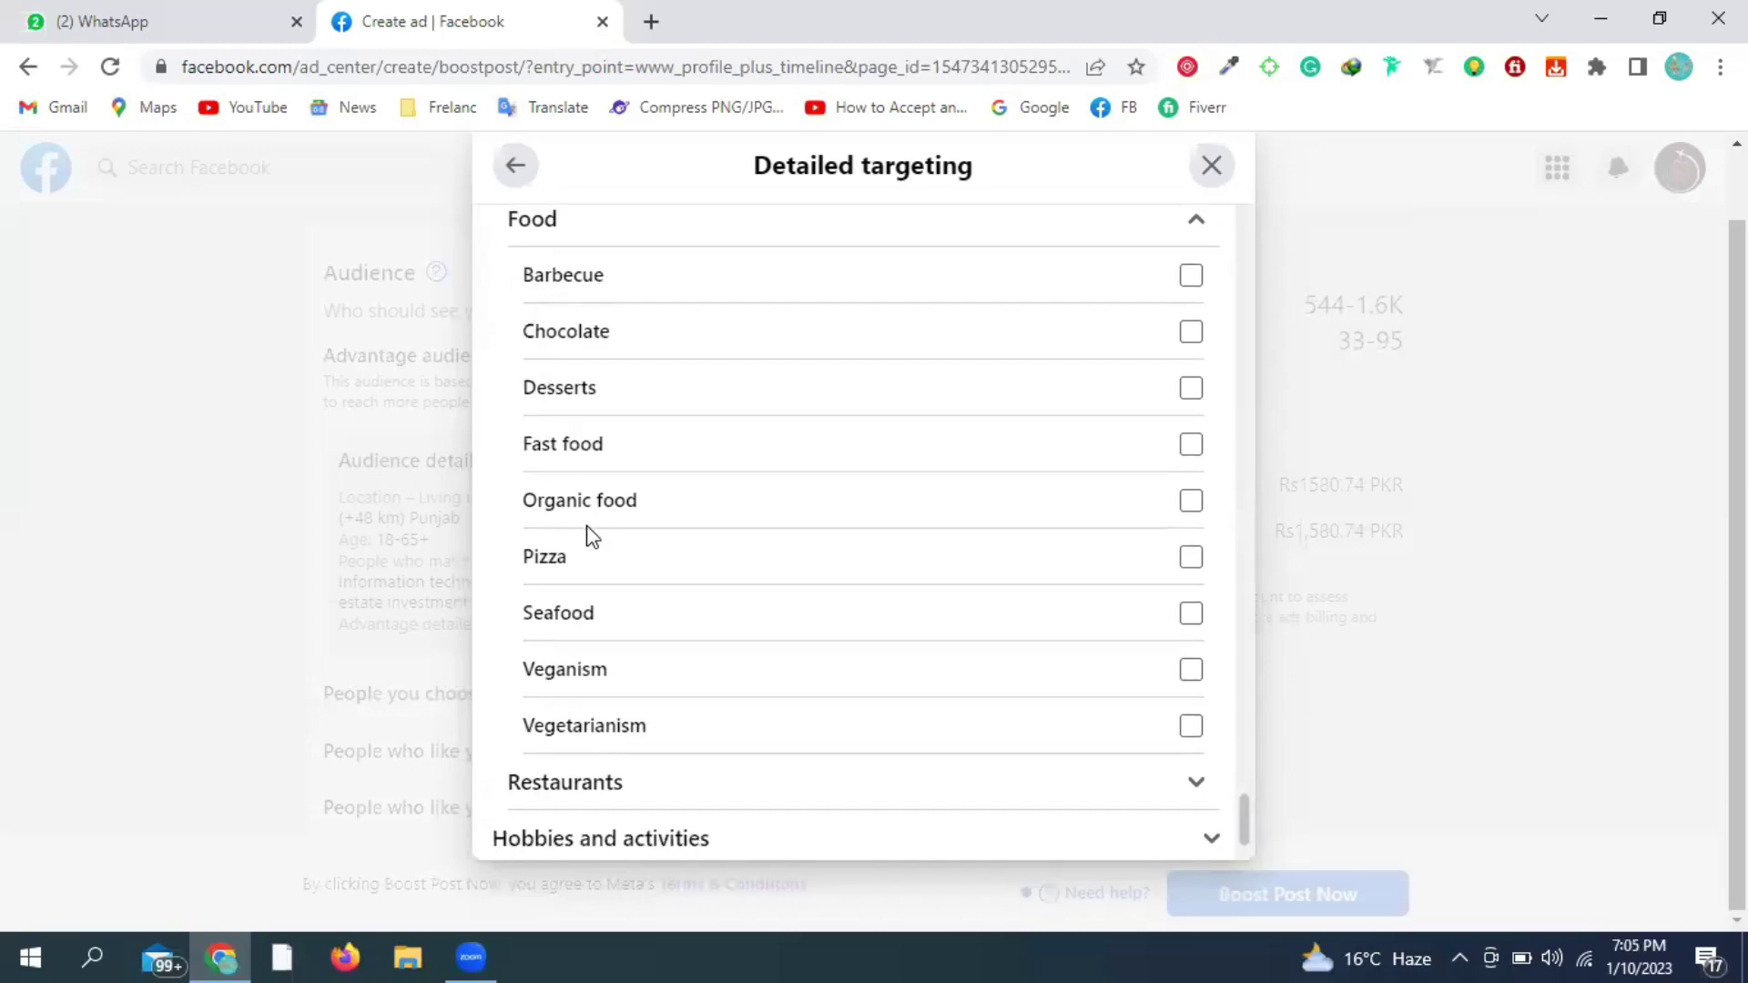
- Expand the Restaurants subcategory of Food and drink and look through its restaurant interests
{"action": "scroll", "coordinate": [587, 535], "scroll_direction": "down", "scroll_amount": 2}
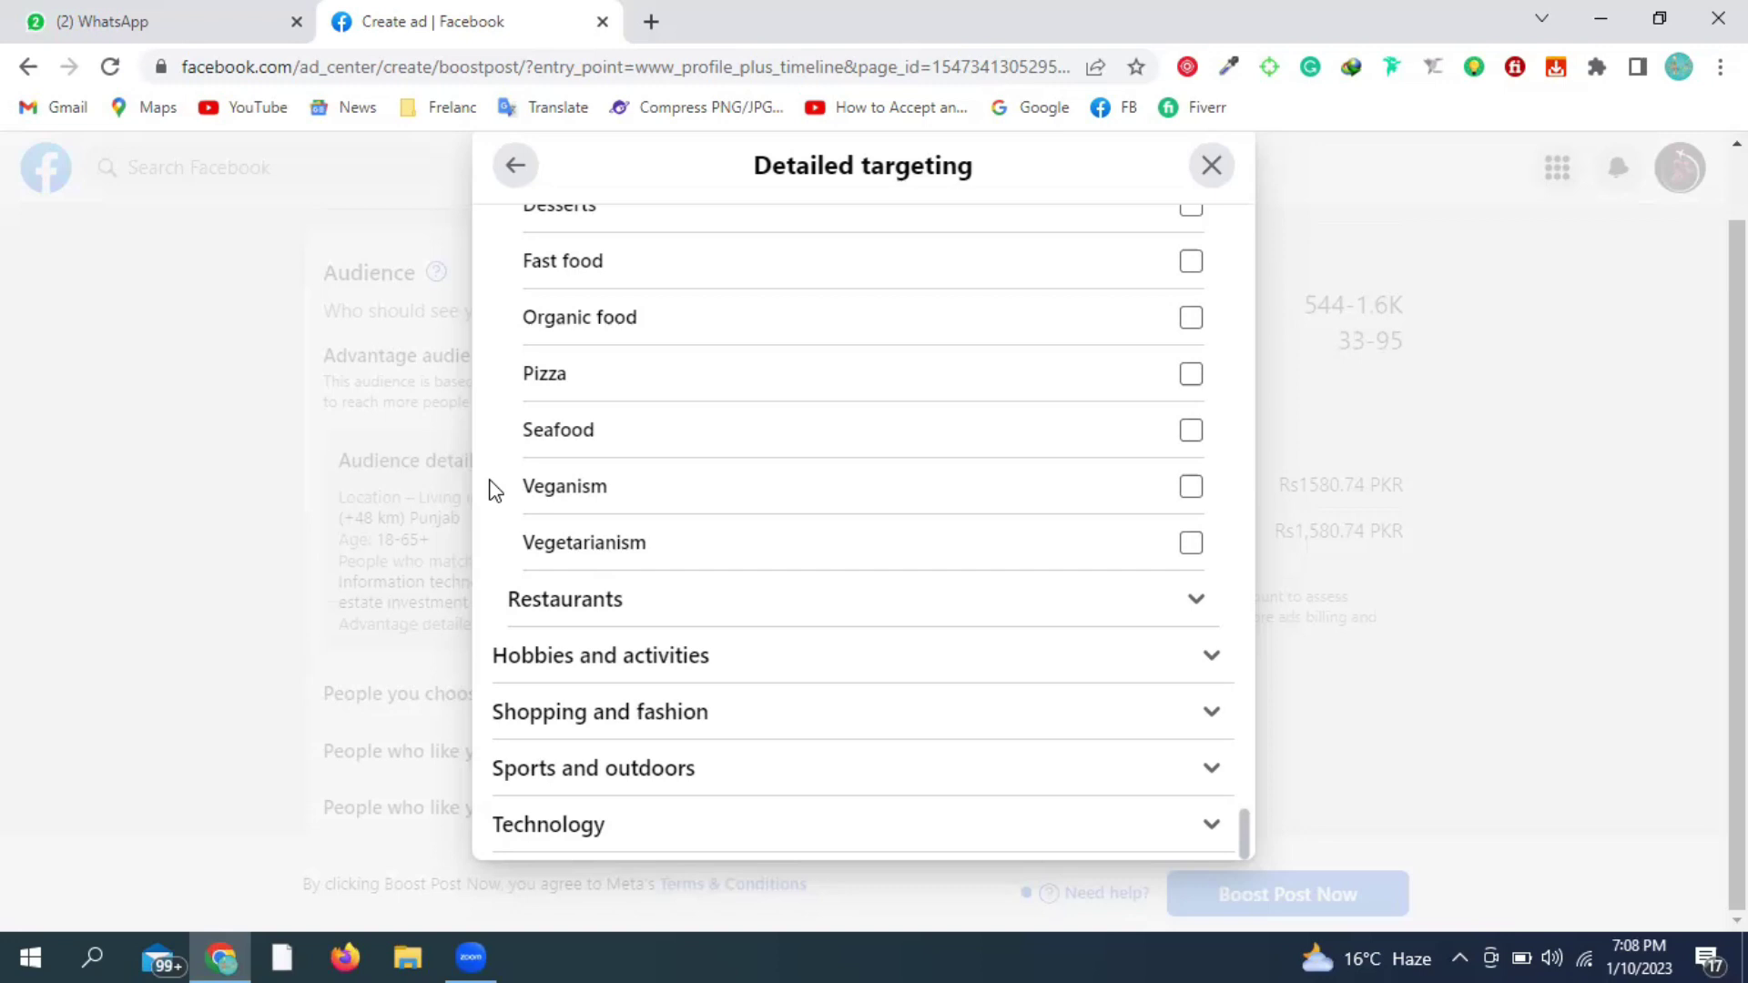
{"action": "left_click", "coordinate": [901, 600]}
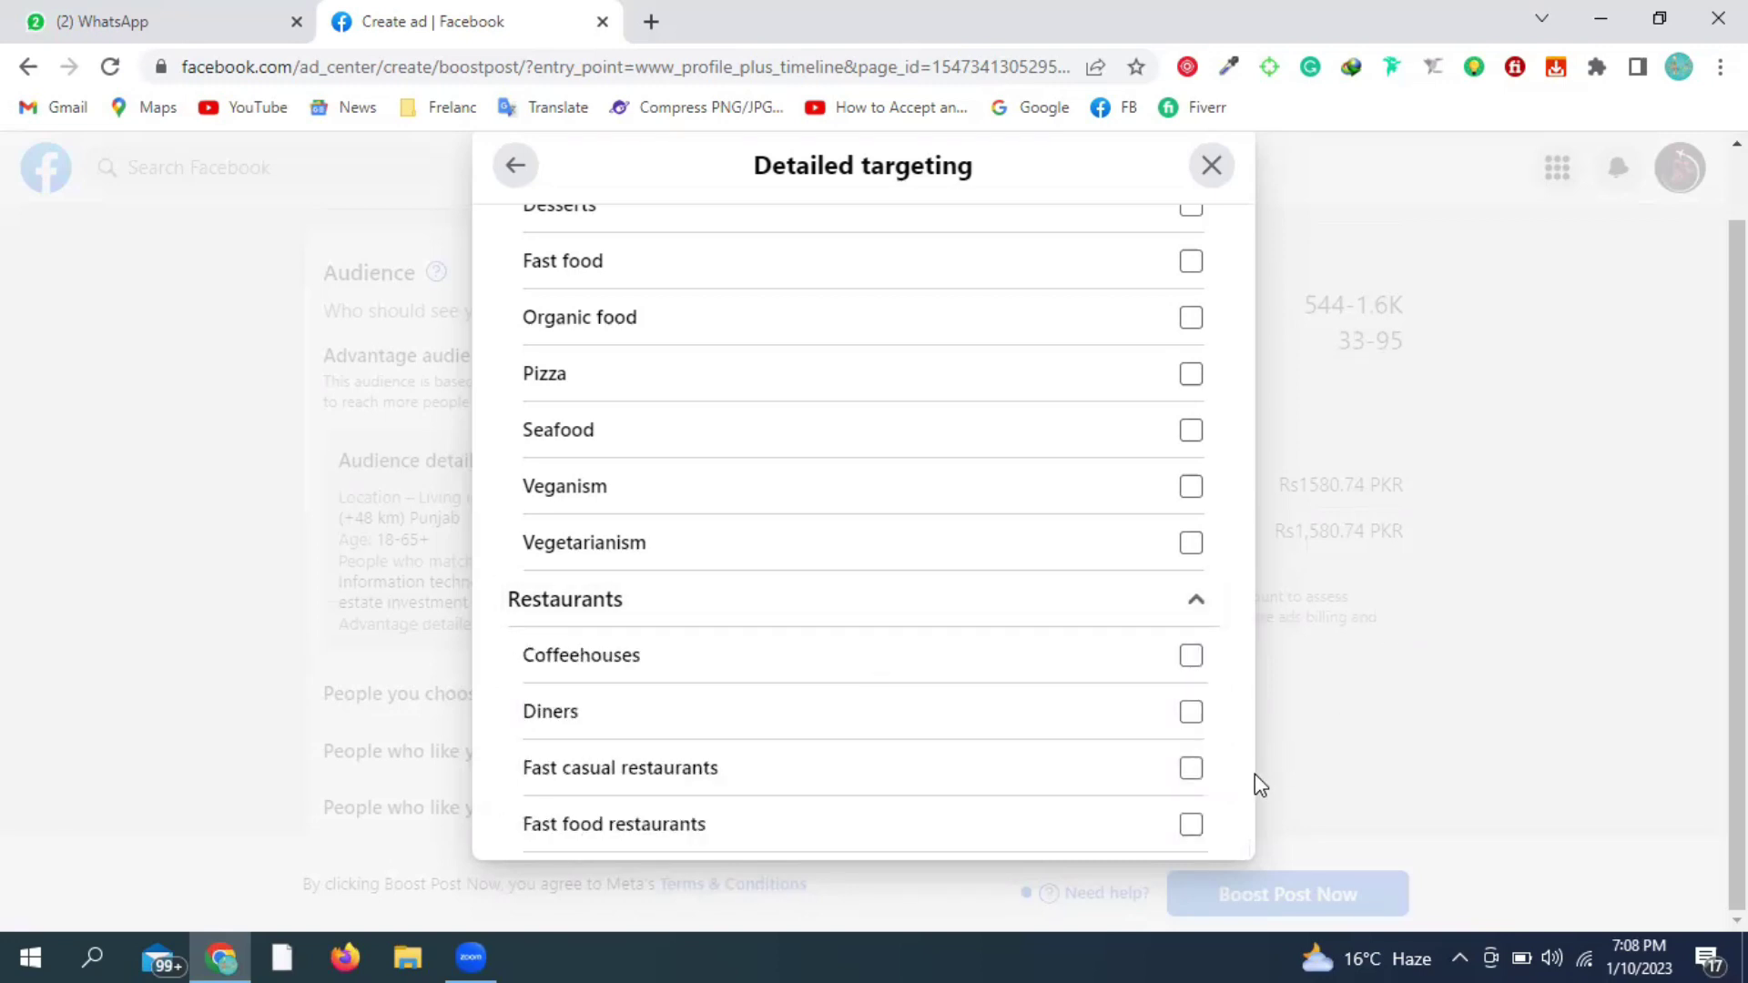
{"action": "scroll", "coordinate": [1247, 807], "scroll_direction": "down", "scroll_amount": 3}
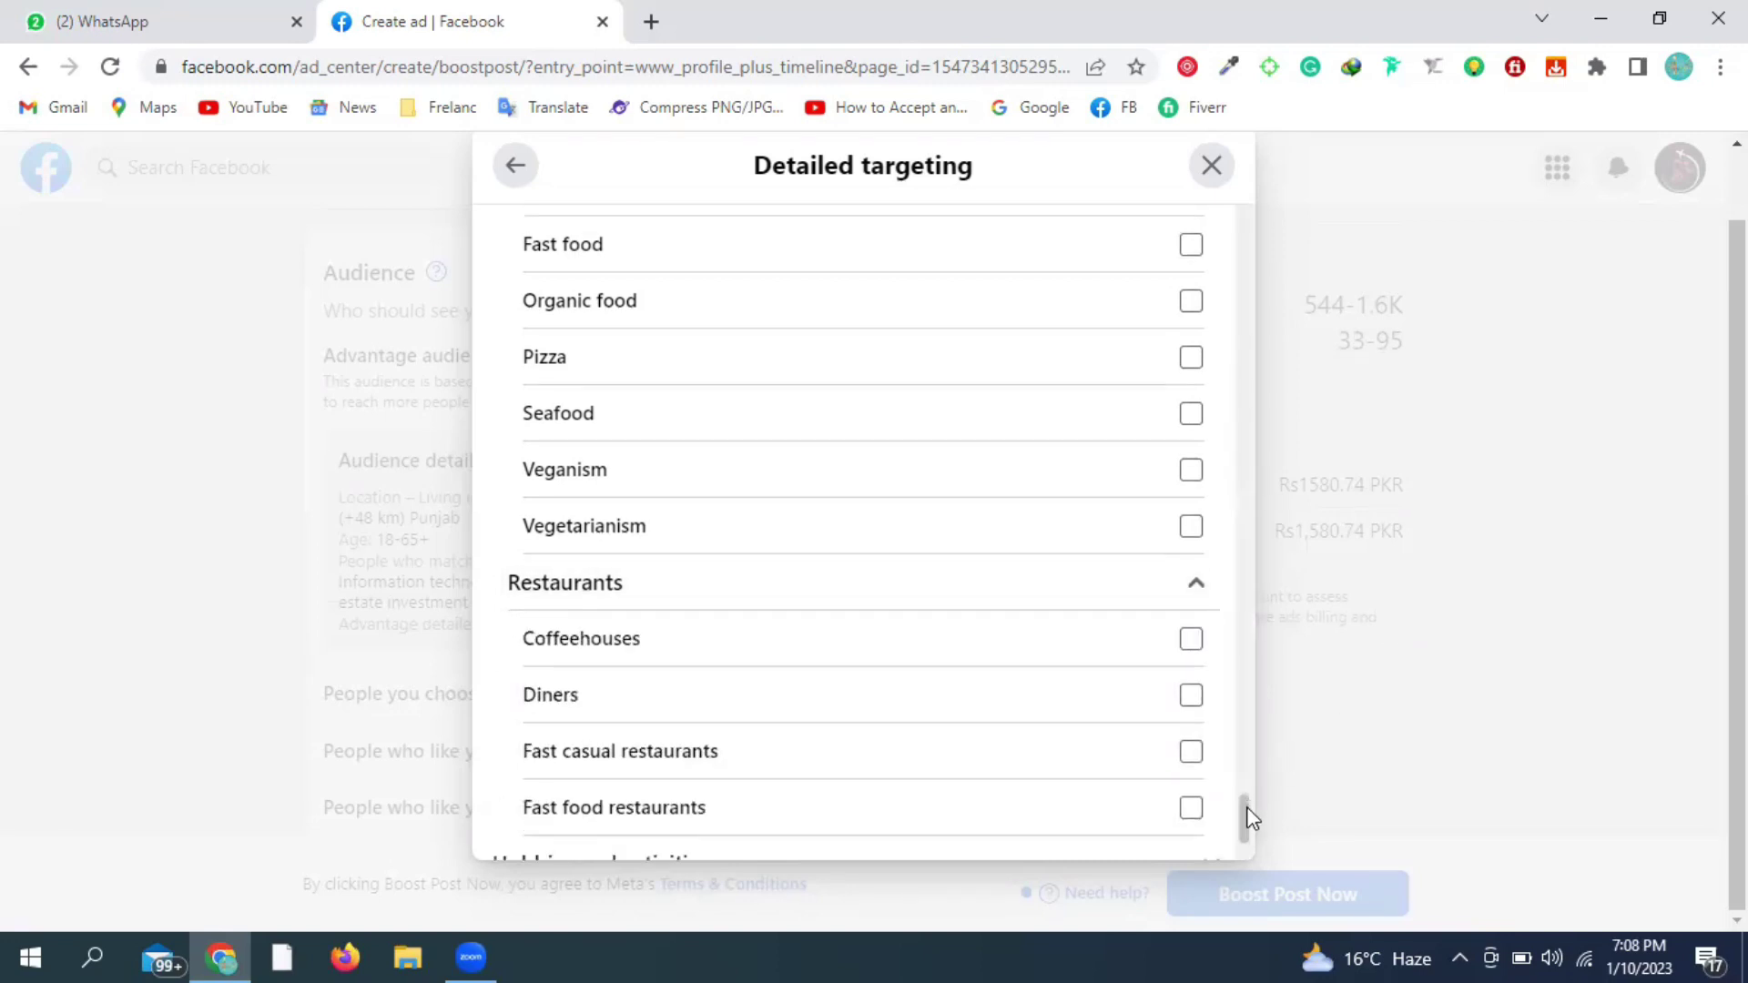